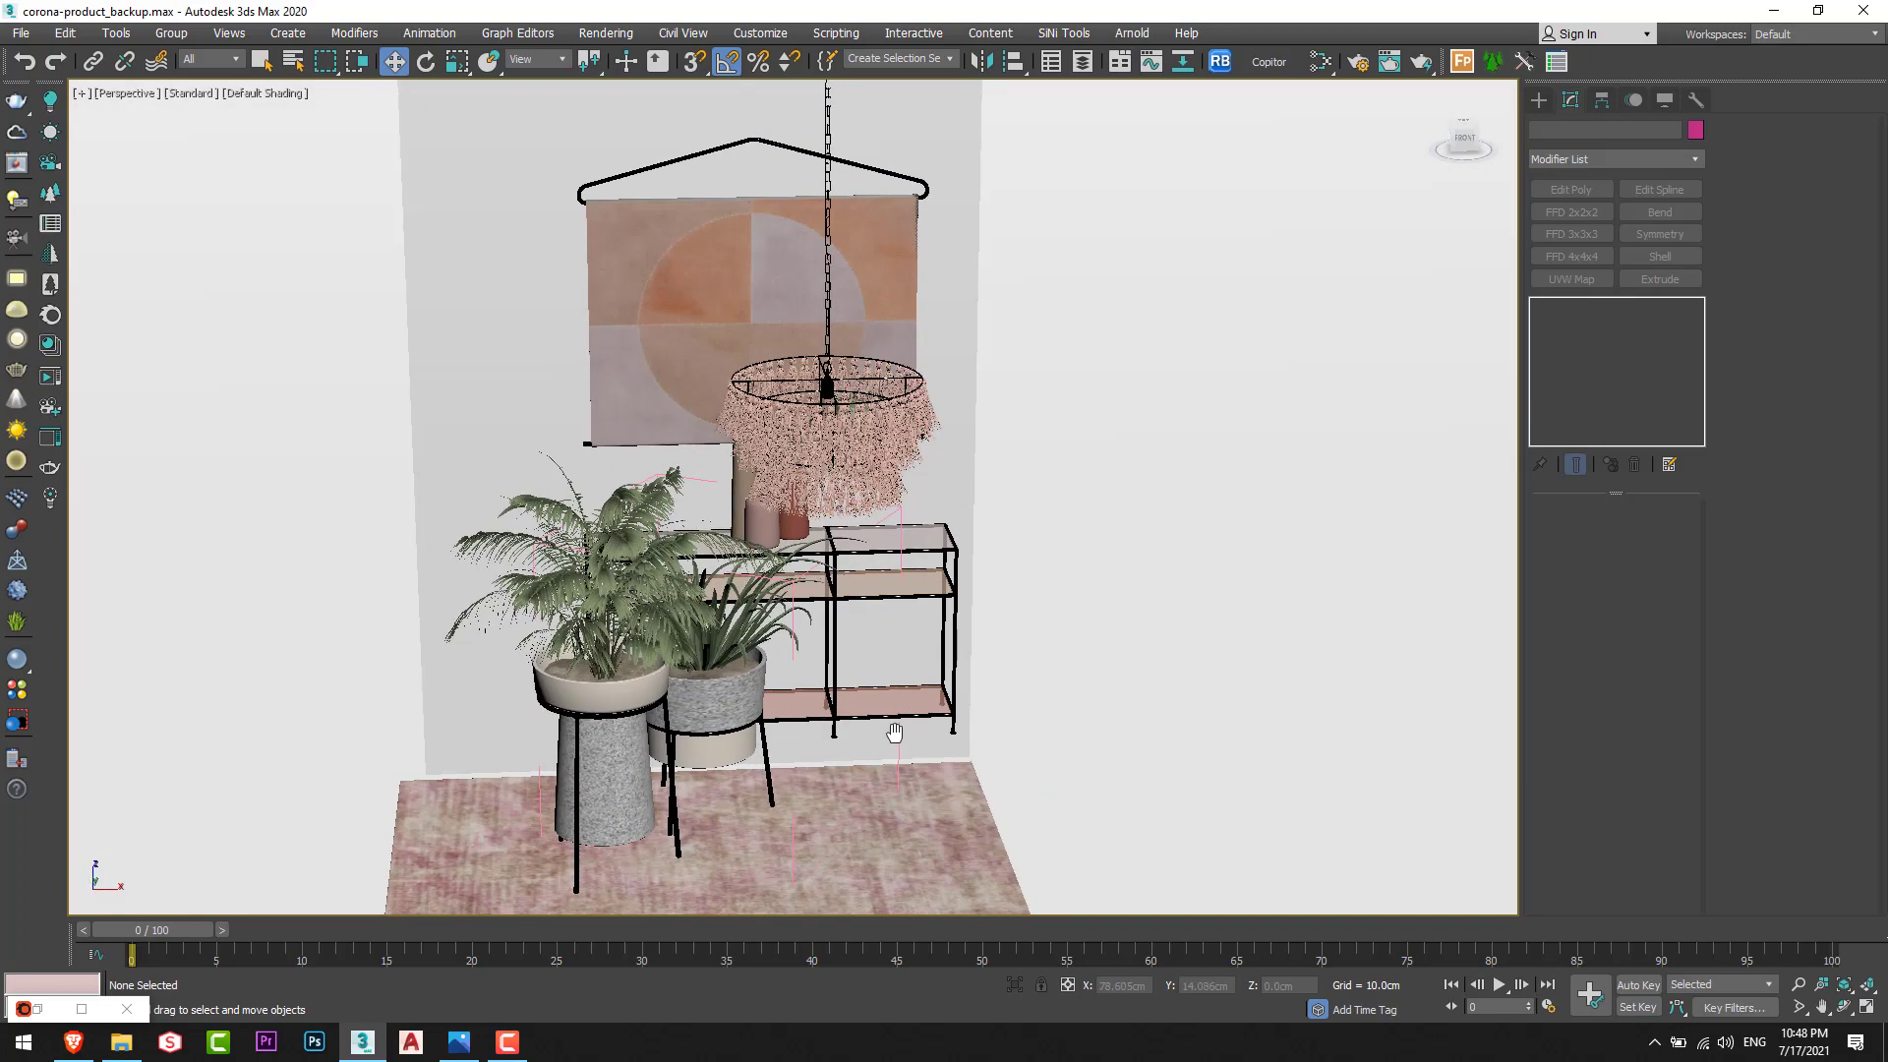
Step: Open the Slate Material Editor clear of the plants and maximize the Front camera viewport
key("m")
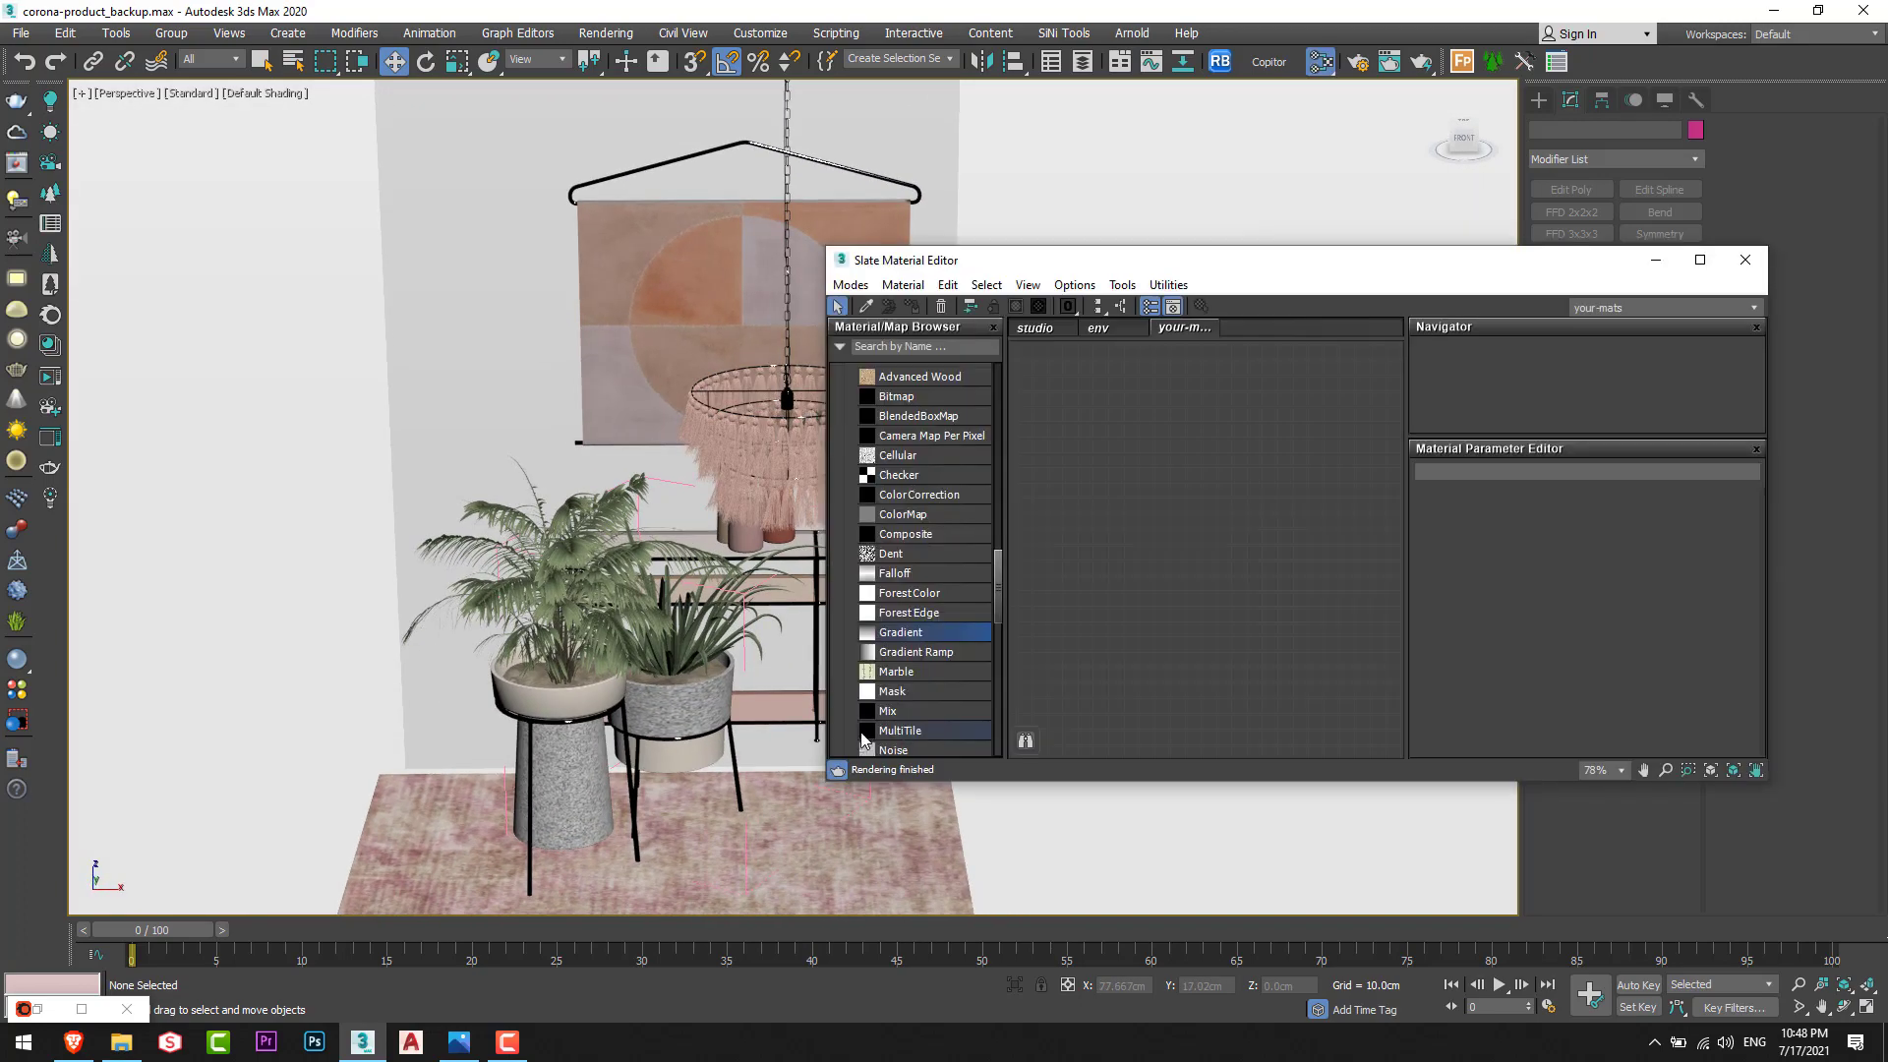
left_click_drag(1078, 273, 1188, 400)
middle_click(724, 497)
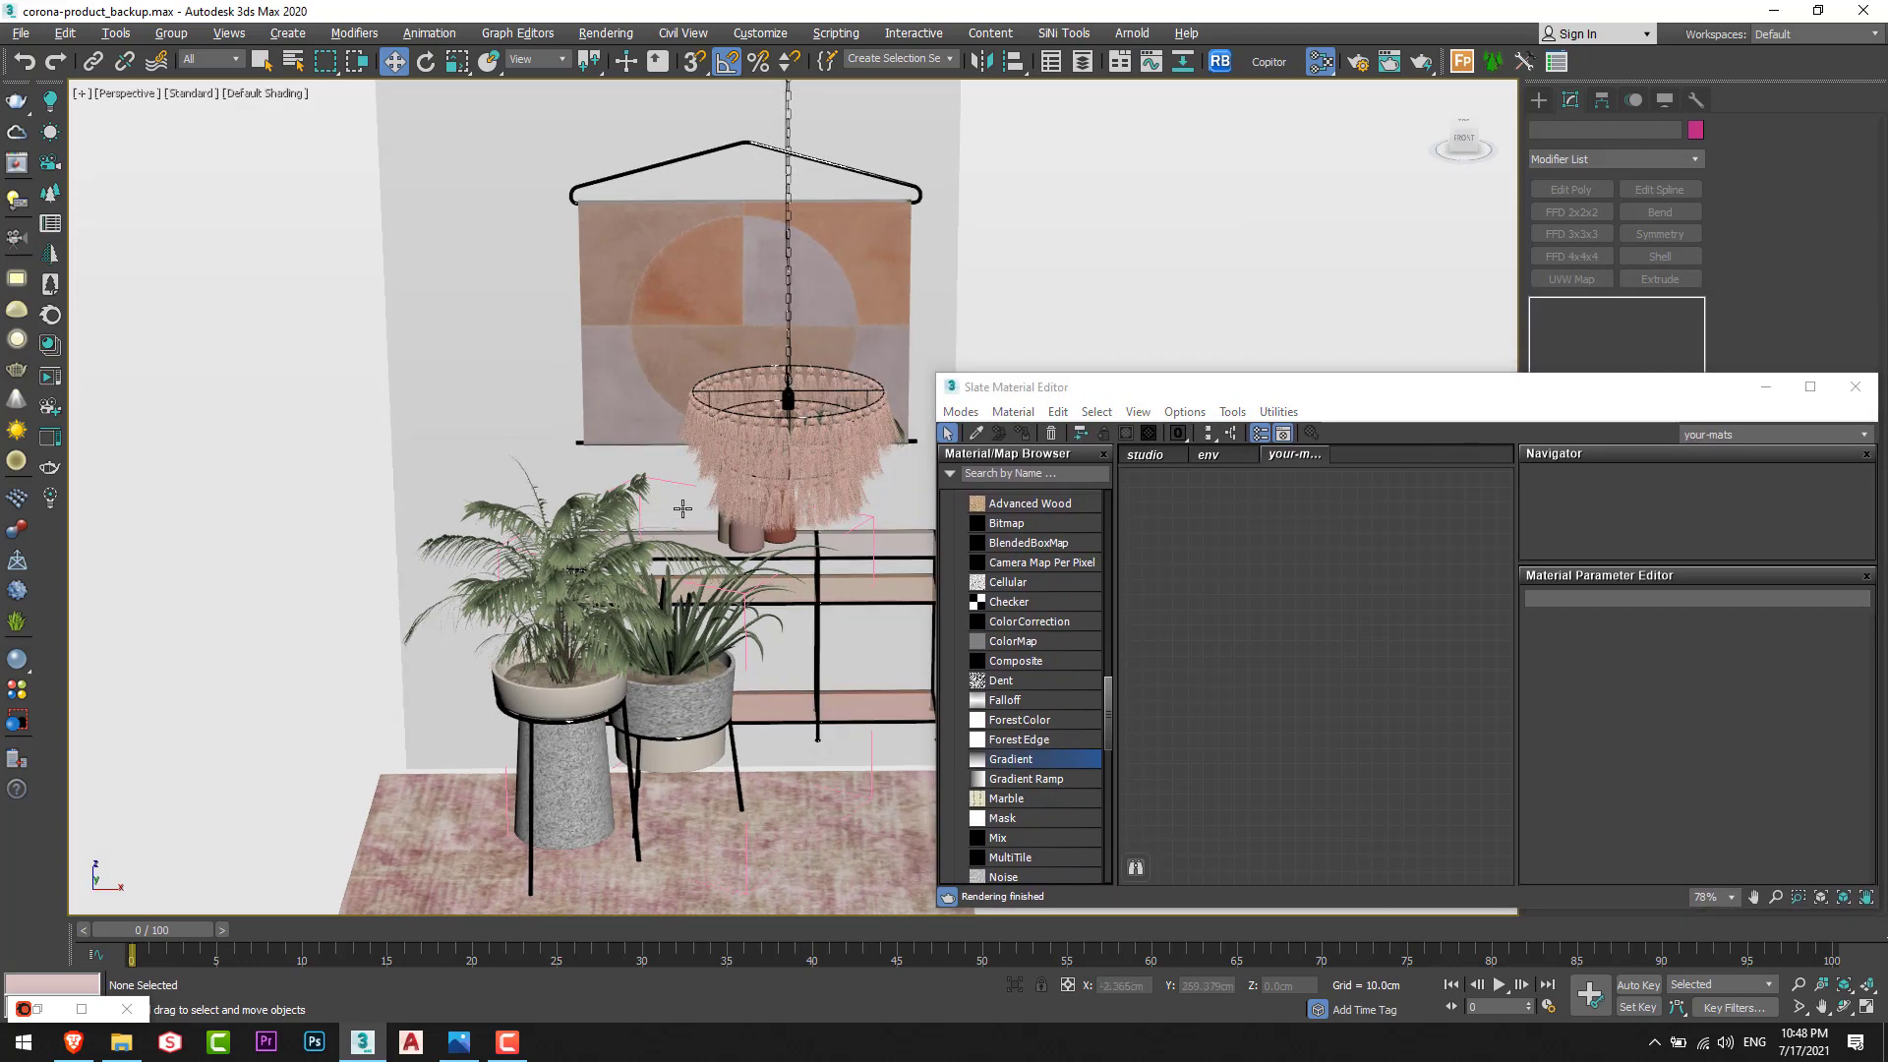
key("alt+w")
middle_click(608, 544)
key("alt+w")
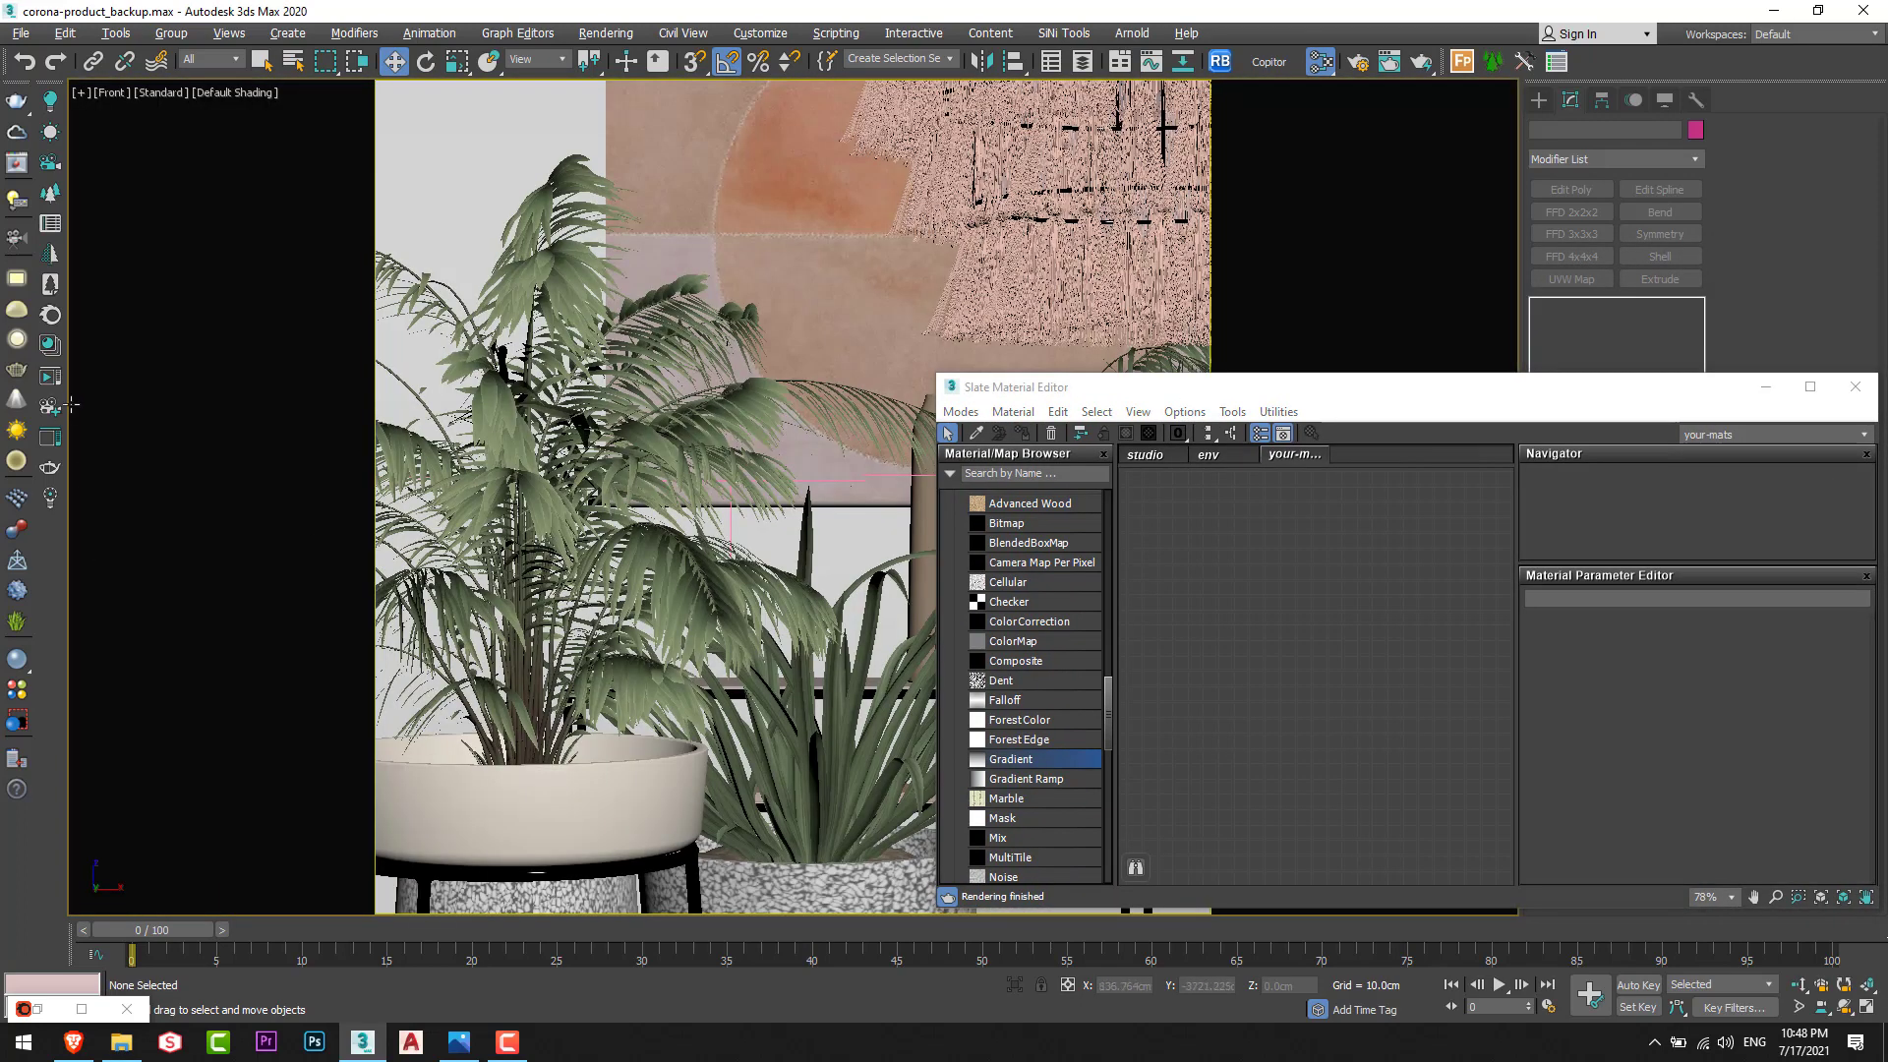
Step: Start Corona interactive rendering of the Front camera view and place the render window and the material editor side by side
left_click(65, 387)
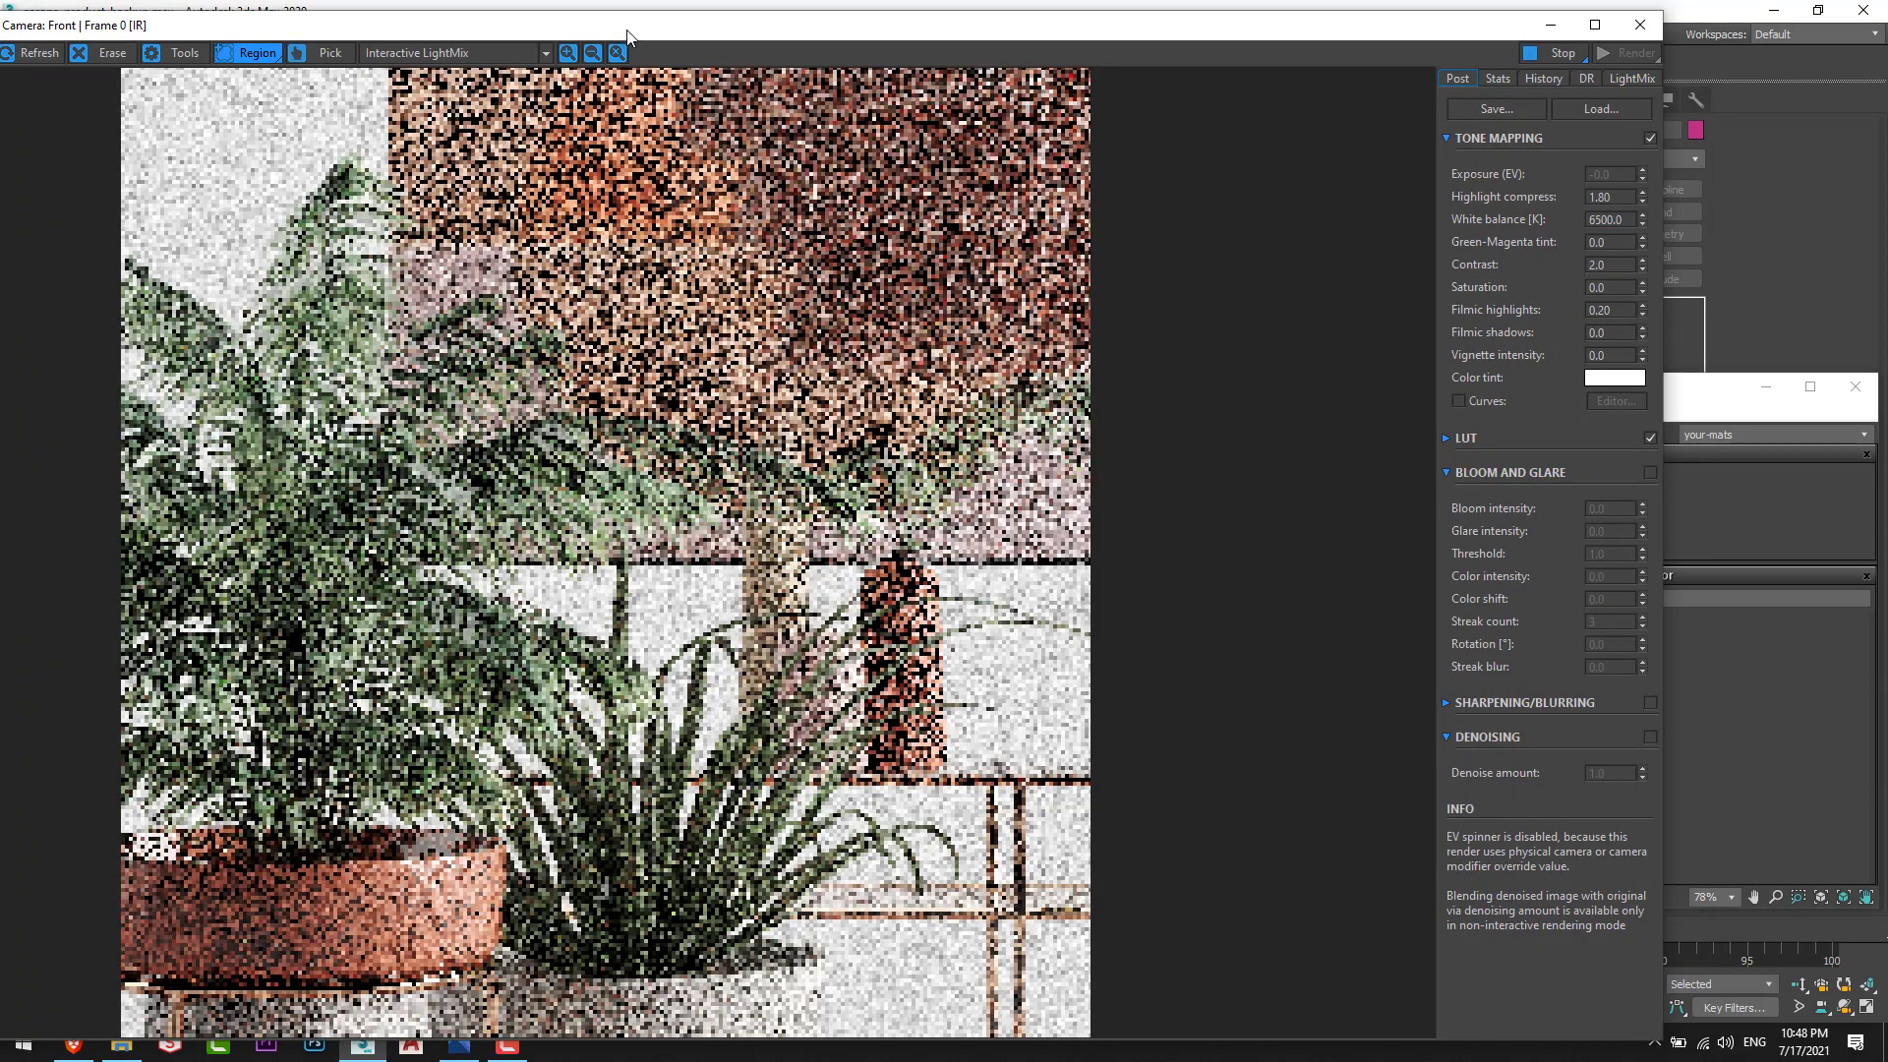
left_click_drag(632, 35, 514, 22)
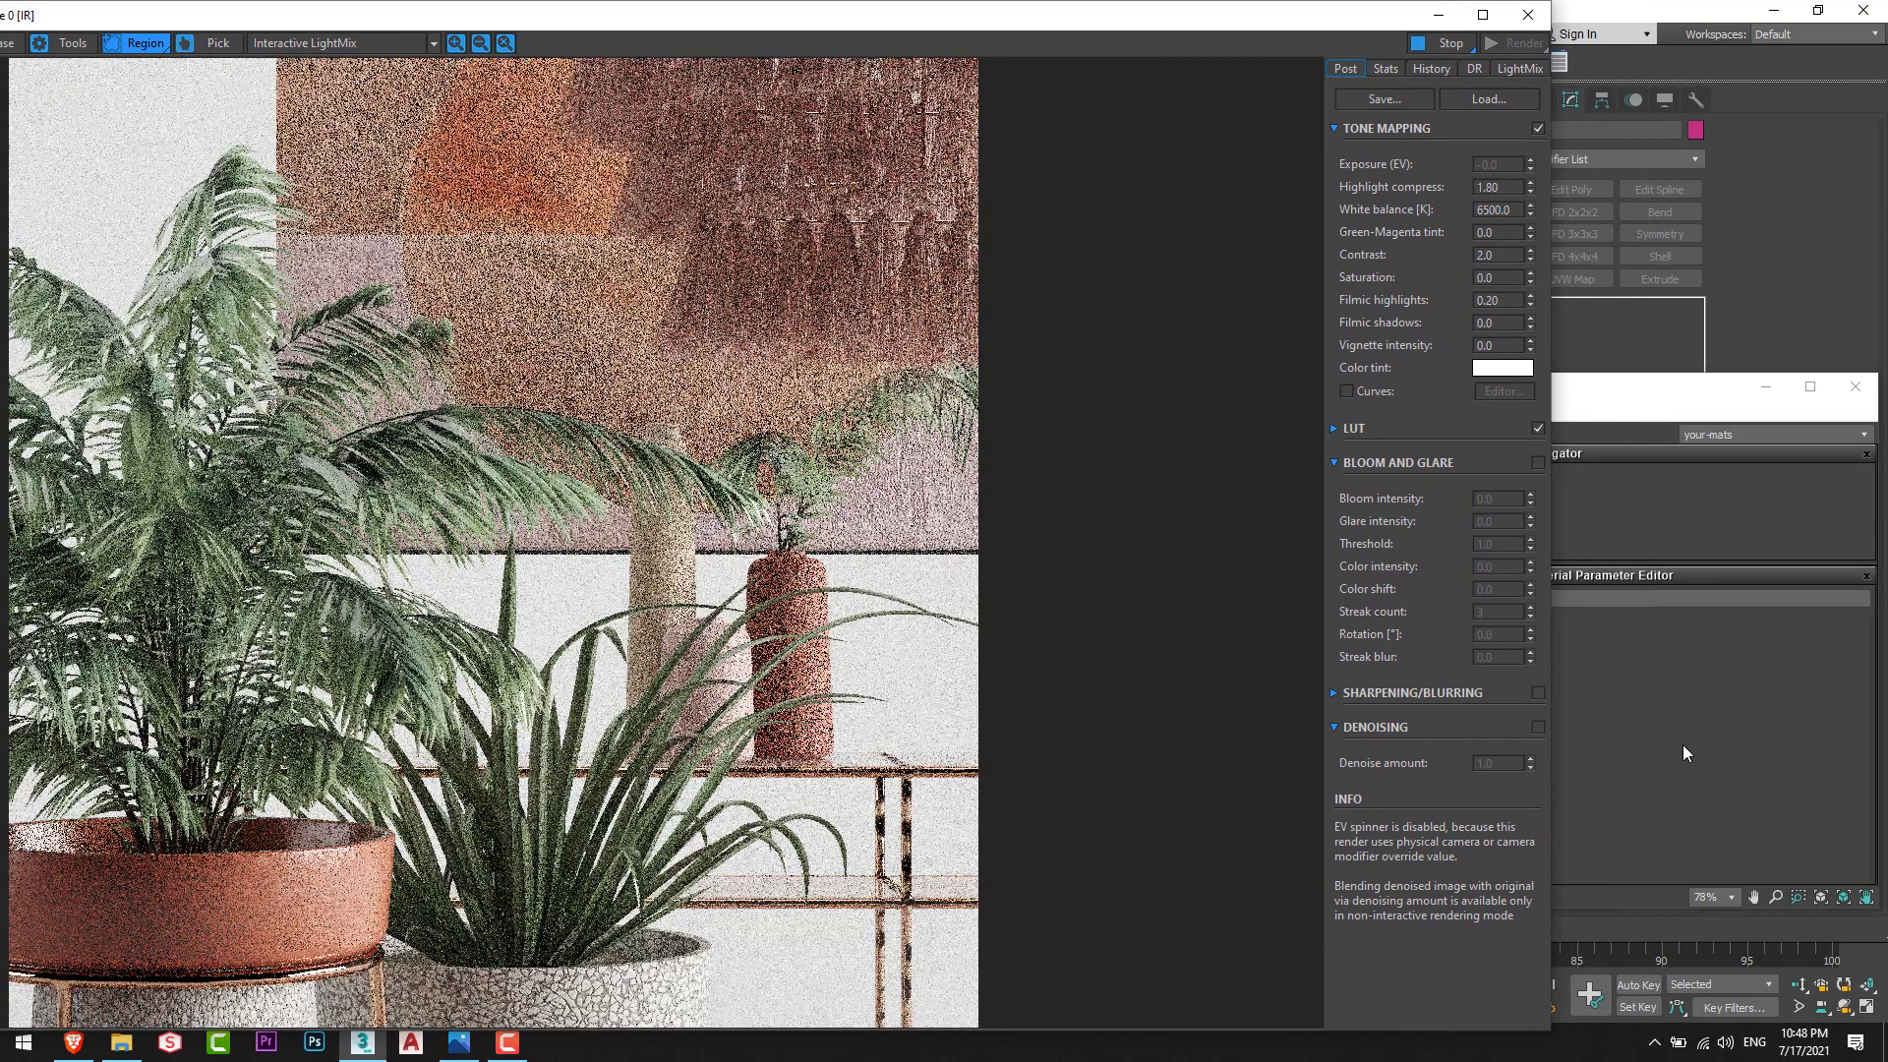
left_click(1684, 746)
left_click_drag(1172, 393, 1220, 404)
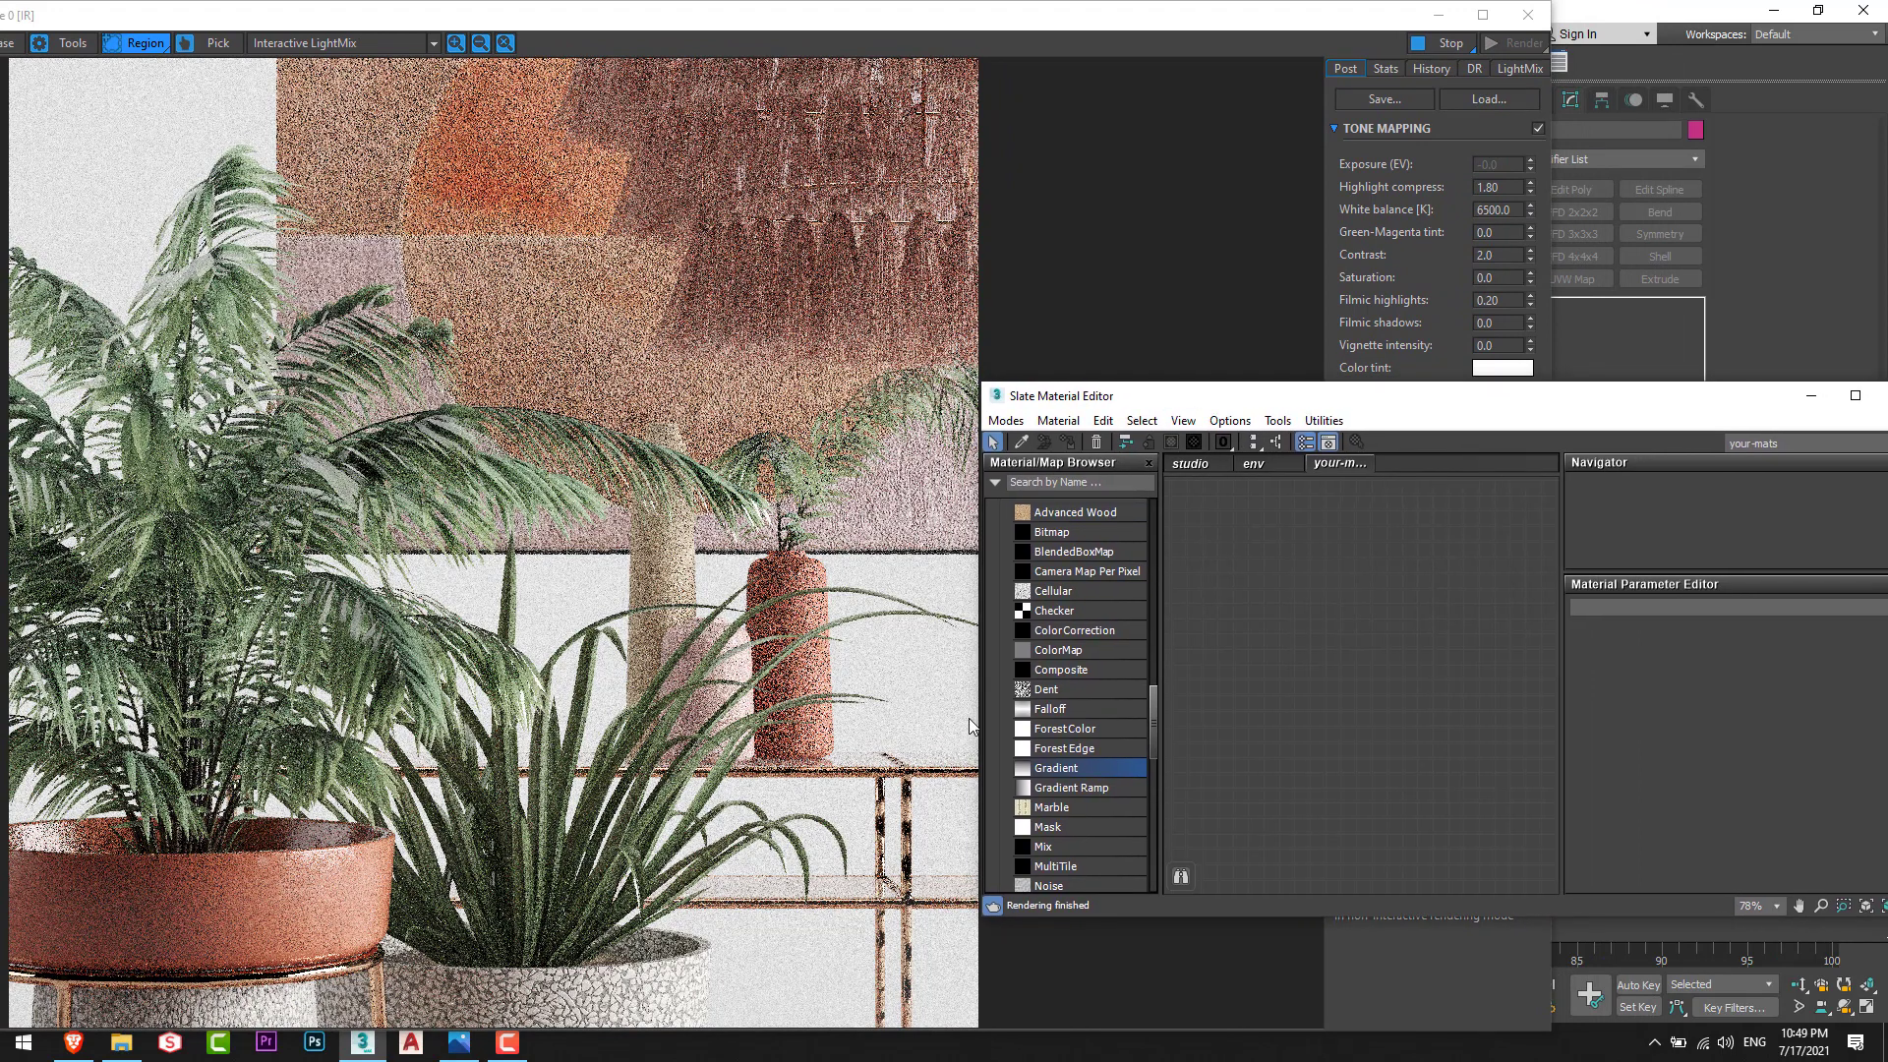
Step: Add the Glass Clear material from the Glass category of the Corona Material Library to the your-mats graph
left_click_drag(1180, 14, 1147, 585)
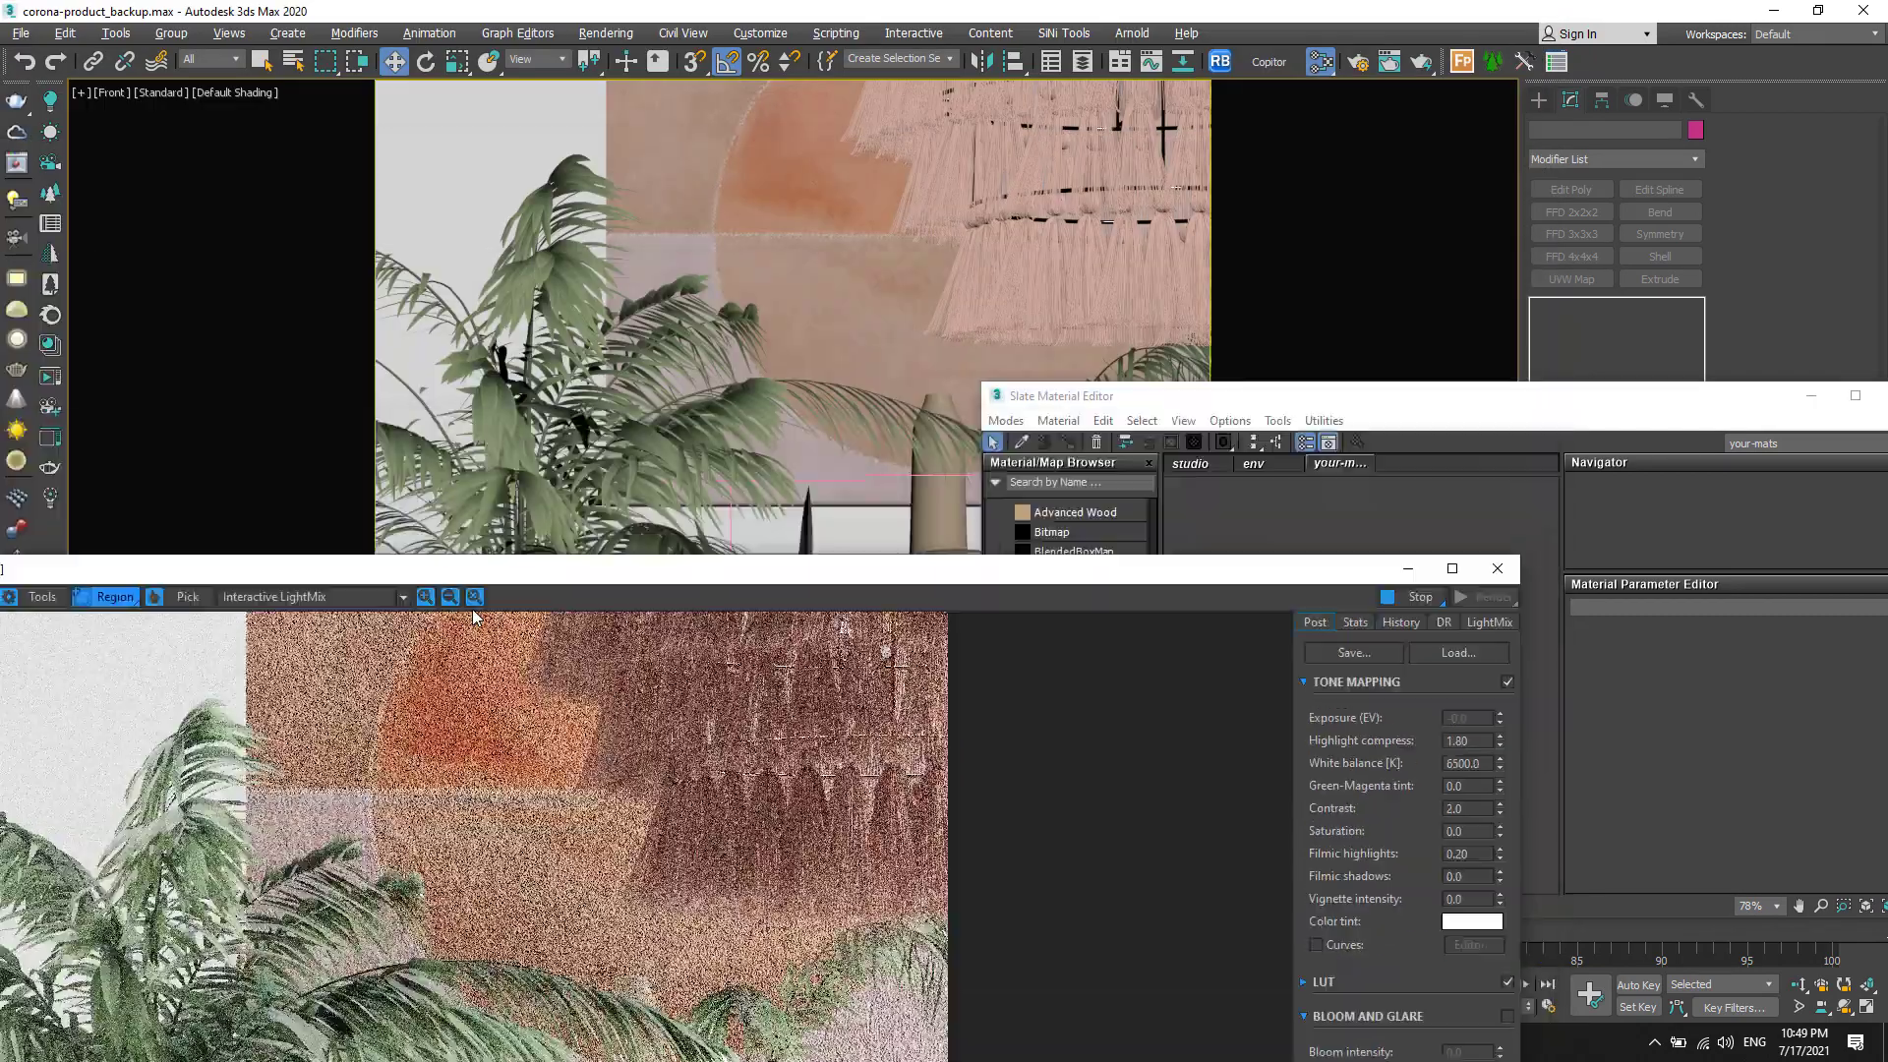
left_click(51, 346)
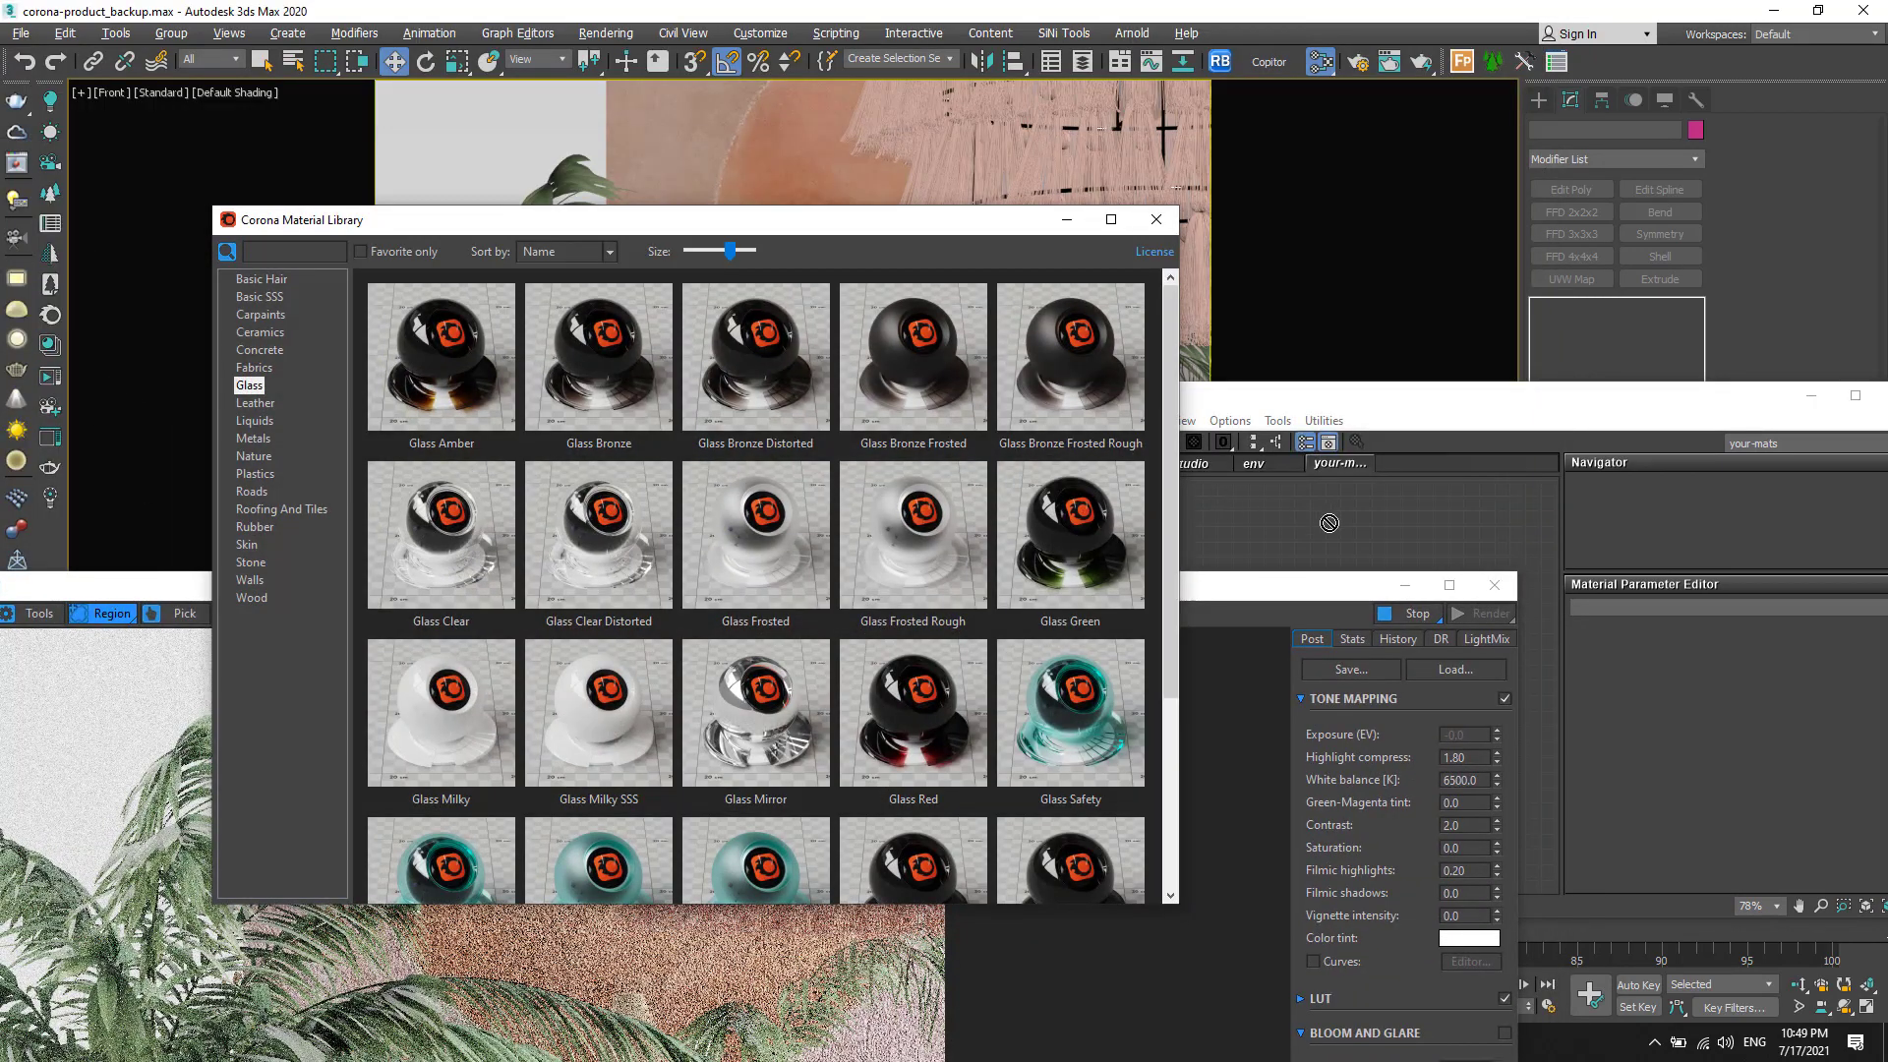
double_click(460, 563)
left_click(1156, 219)
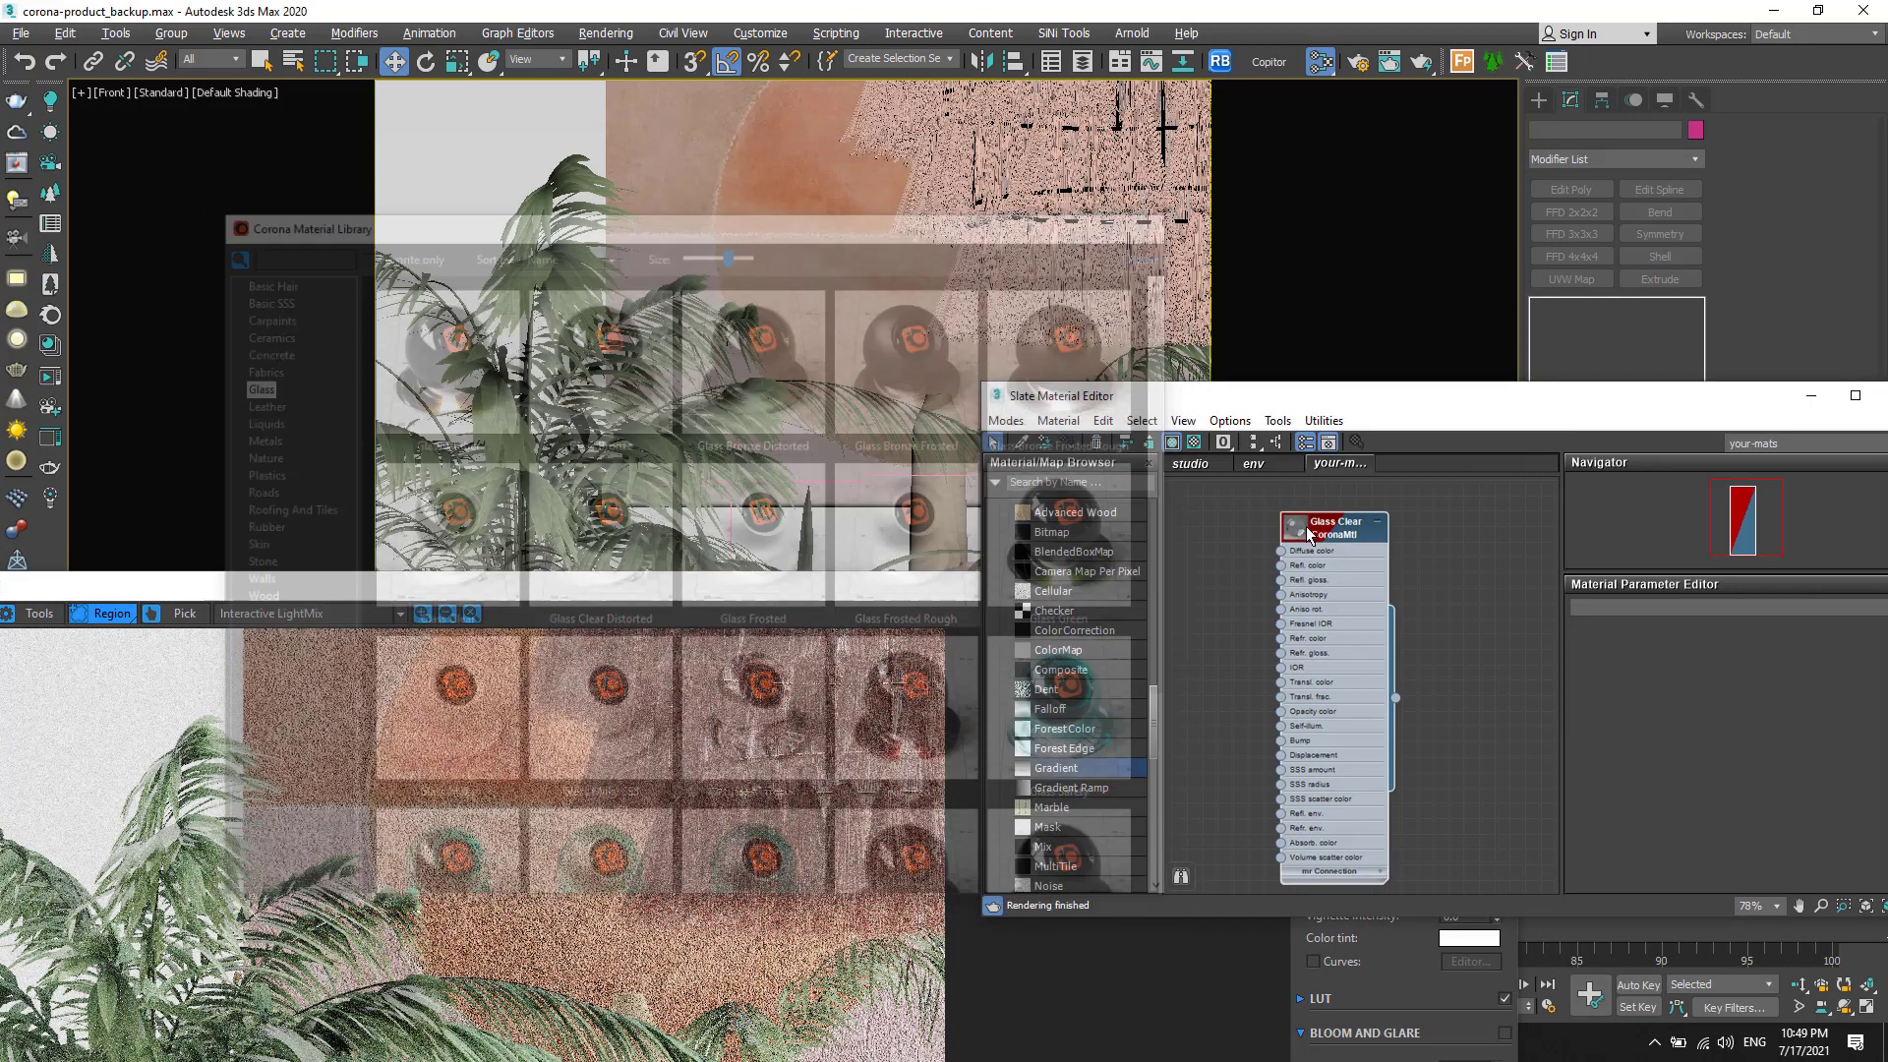
left_click_drag(1338, 536, 1462, 526)
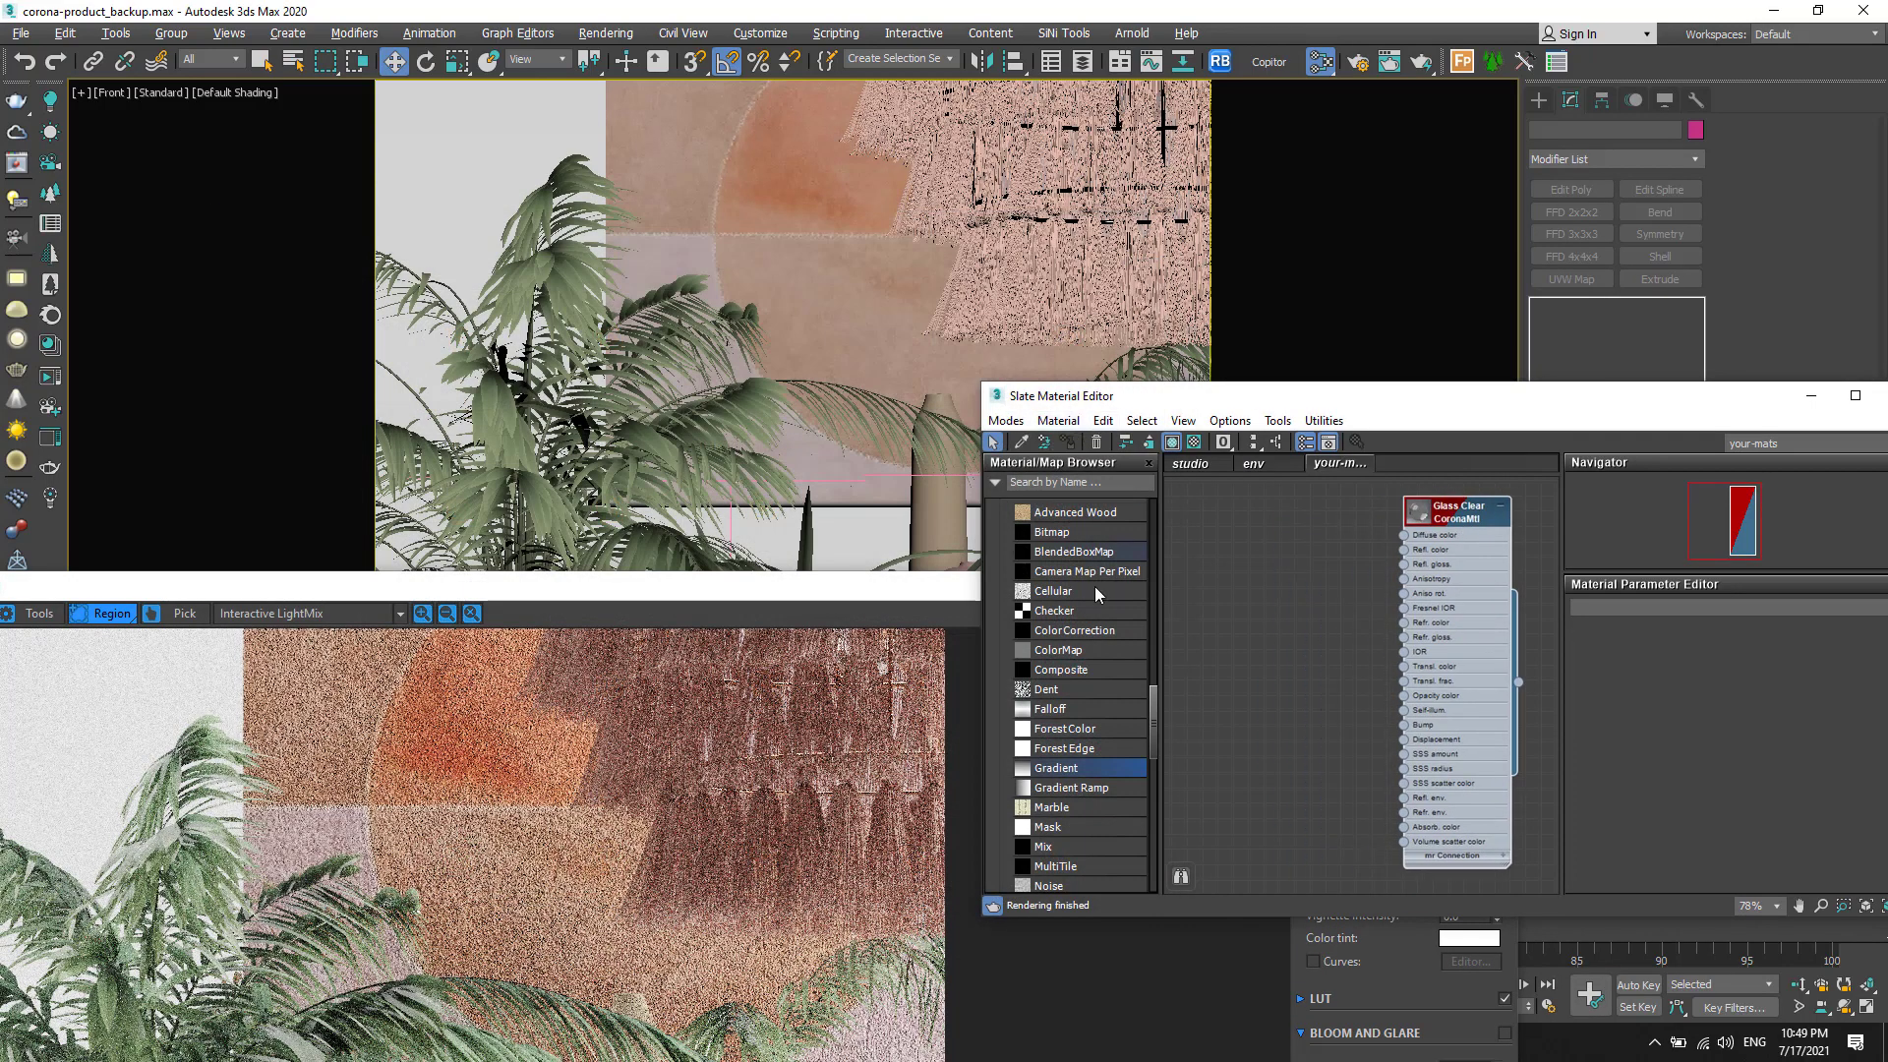
Step: Bring embossed_3.png from the Practice\Glass folder into the material graph as a bitmap node beside Glass Clear
left_click_drag(397, 592, 183, 87)
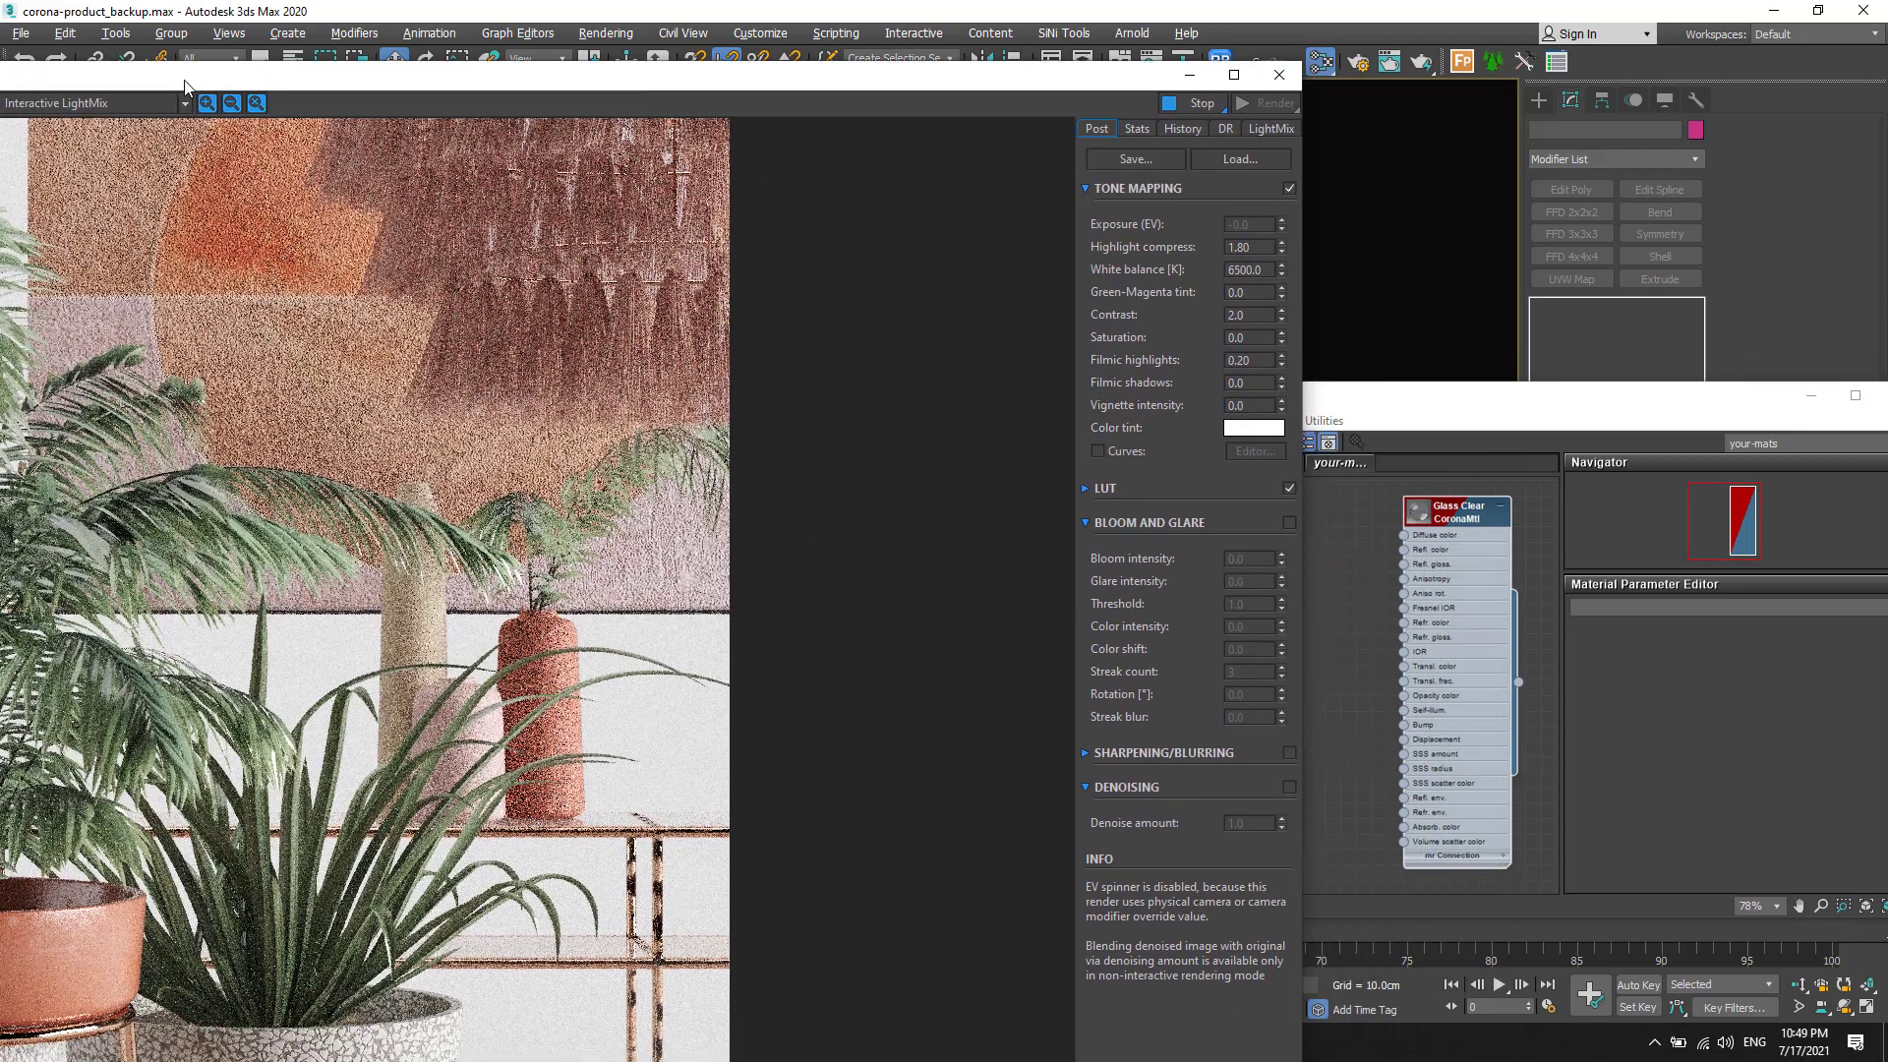
left_click(1343, 533)
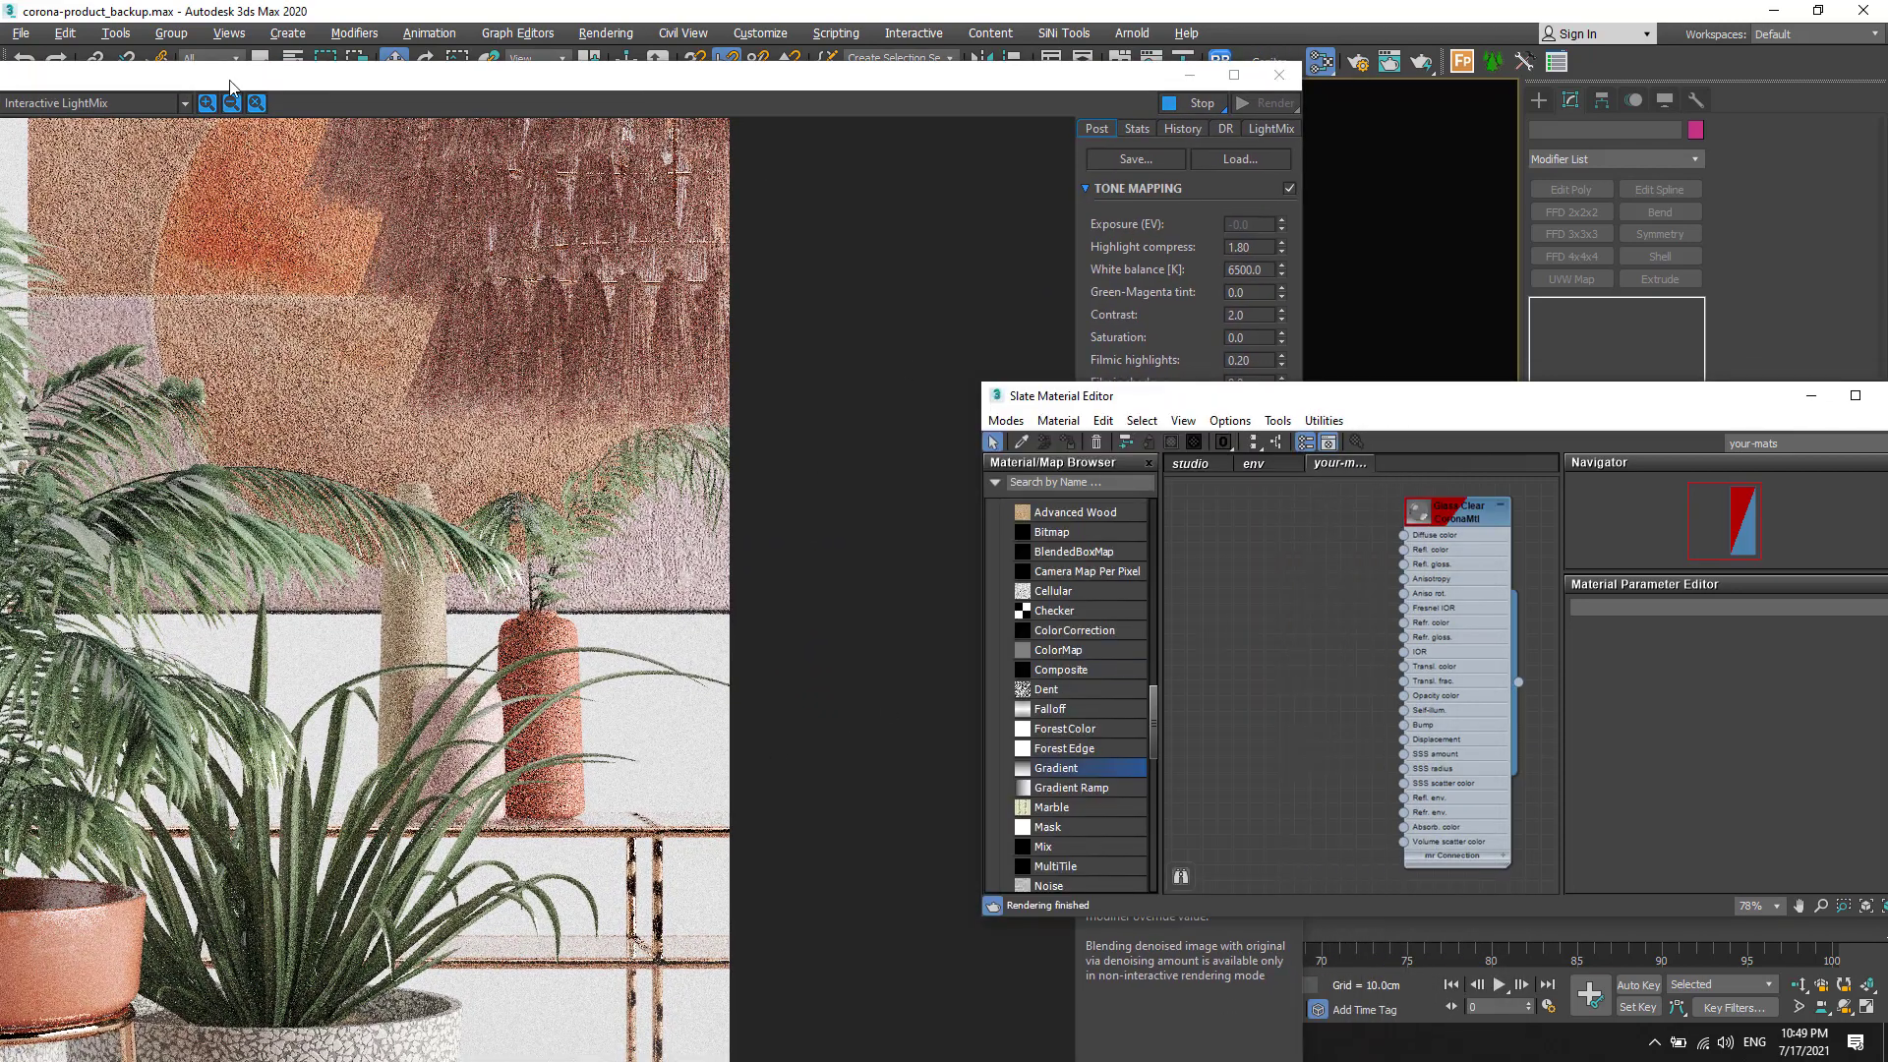
key("alt+Tab")
key("Tab")
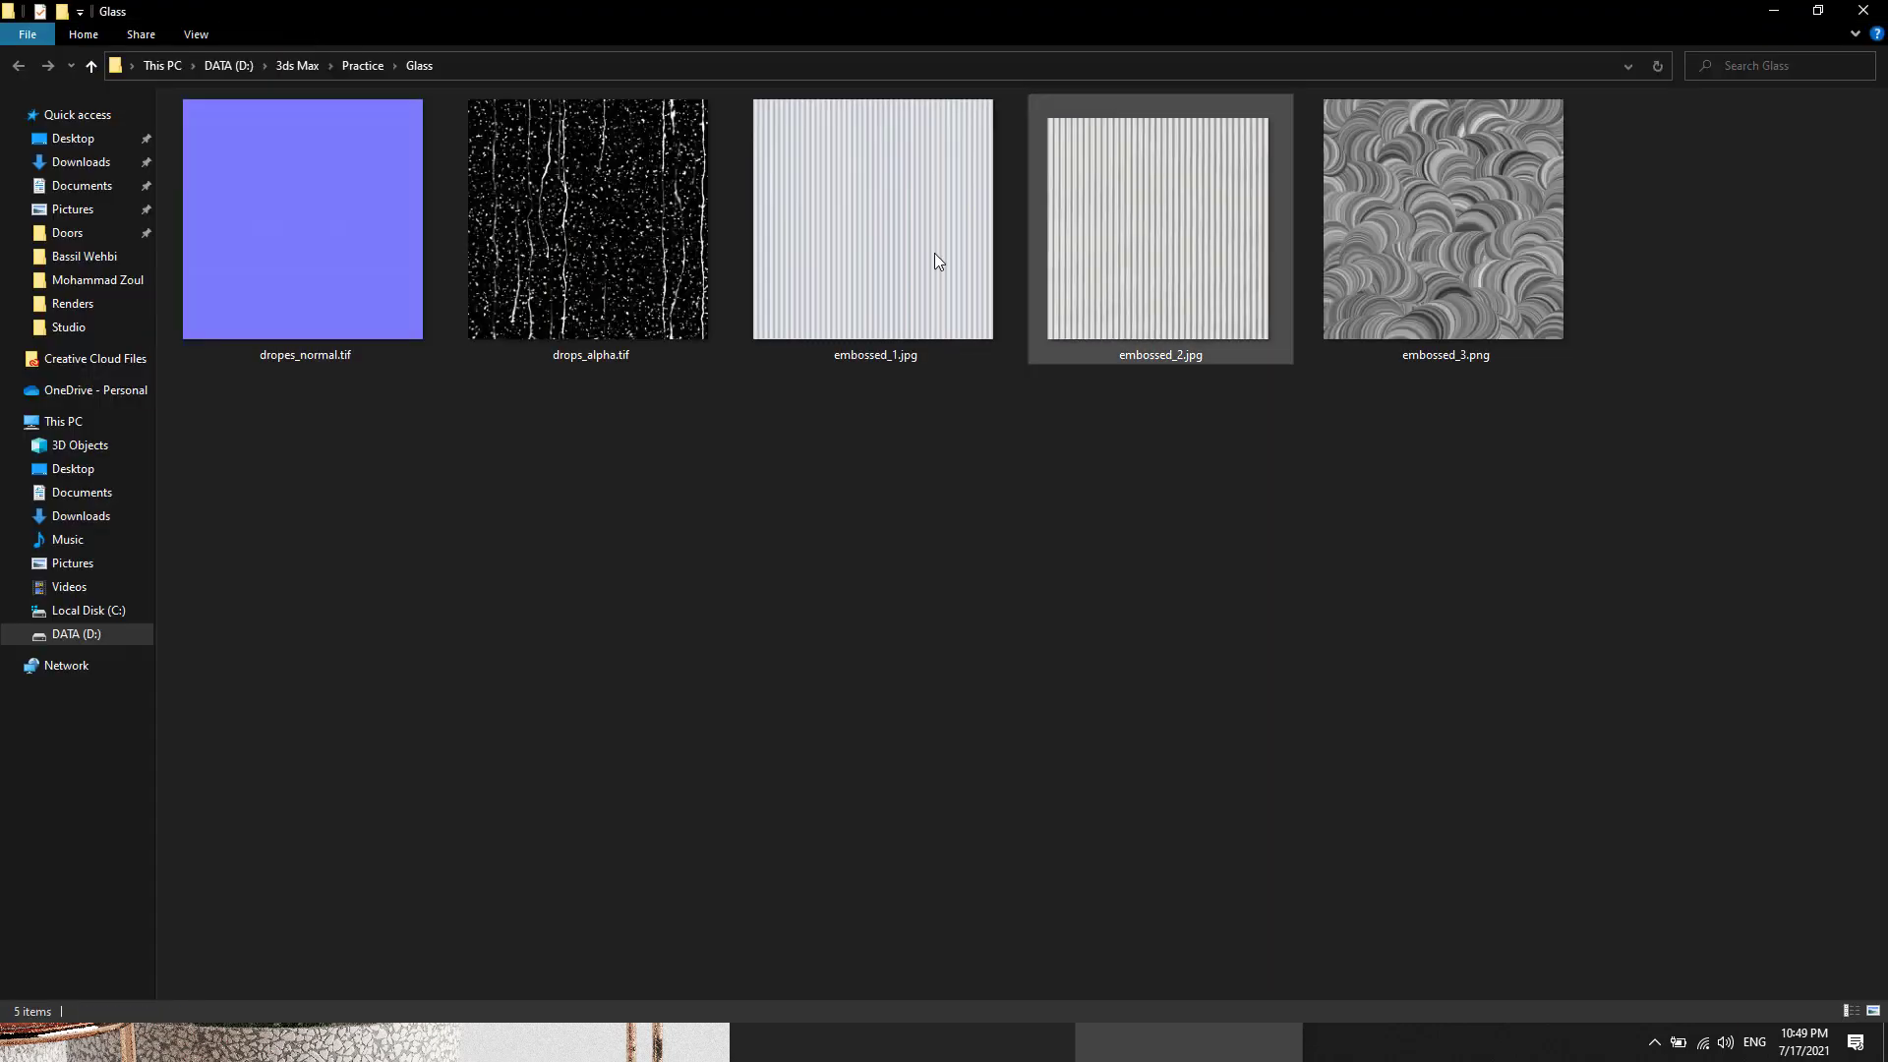
left_click_drag(1361, 325, 1298, 750)
key("alt+Tab")
Step: Add embossed_2.jpg, embossed_1.jpg, drops_alpha.tif and dropes_normal.tif from the Glass folder as bitmap nodes above the first bitmap
key("alt+Tab")
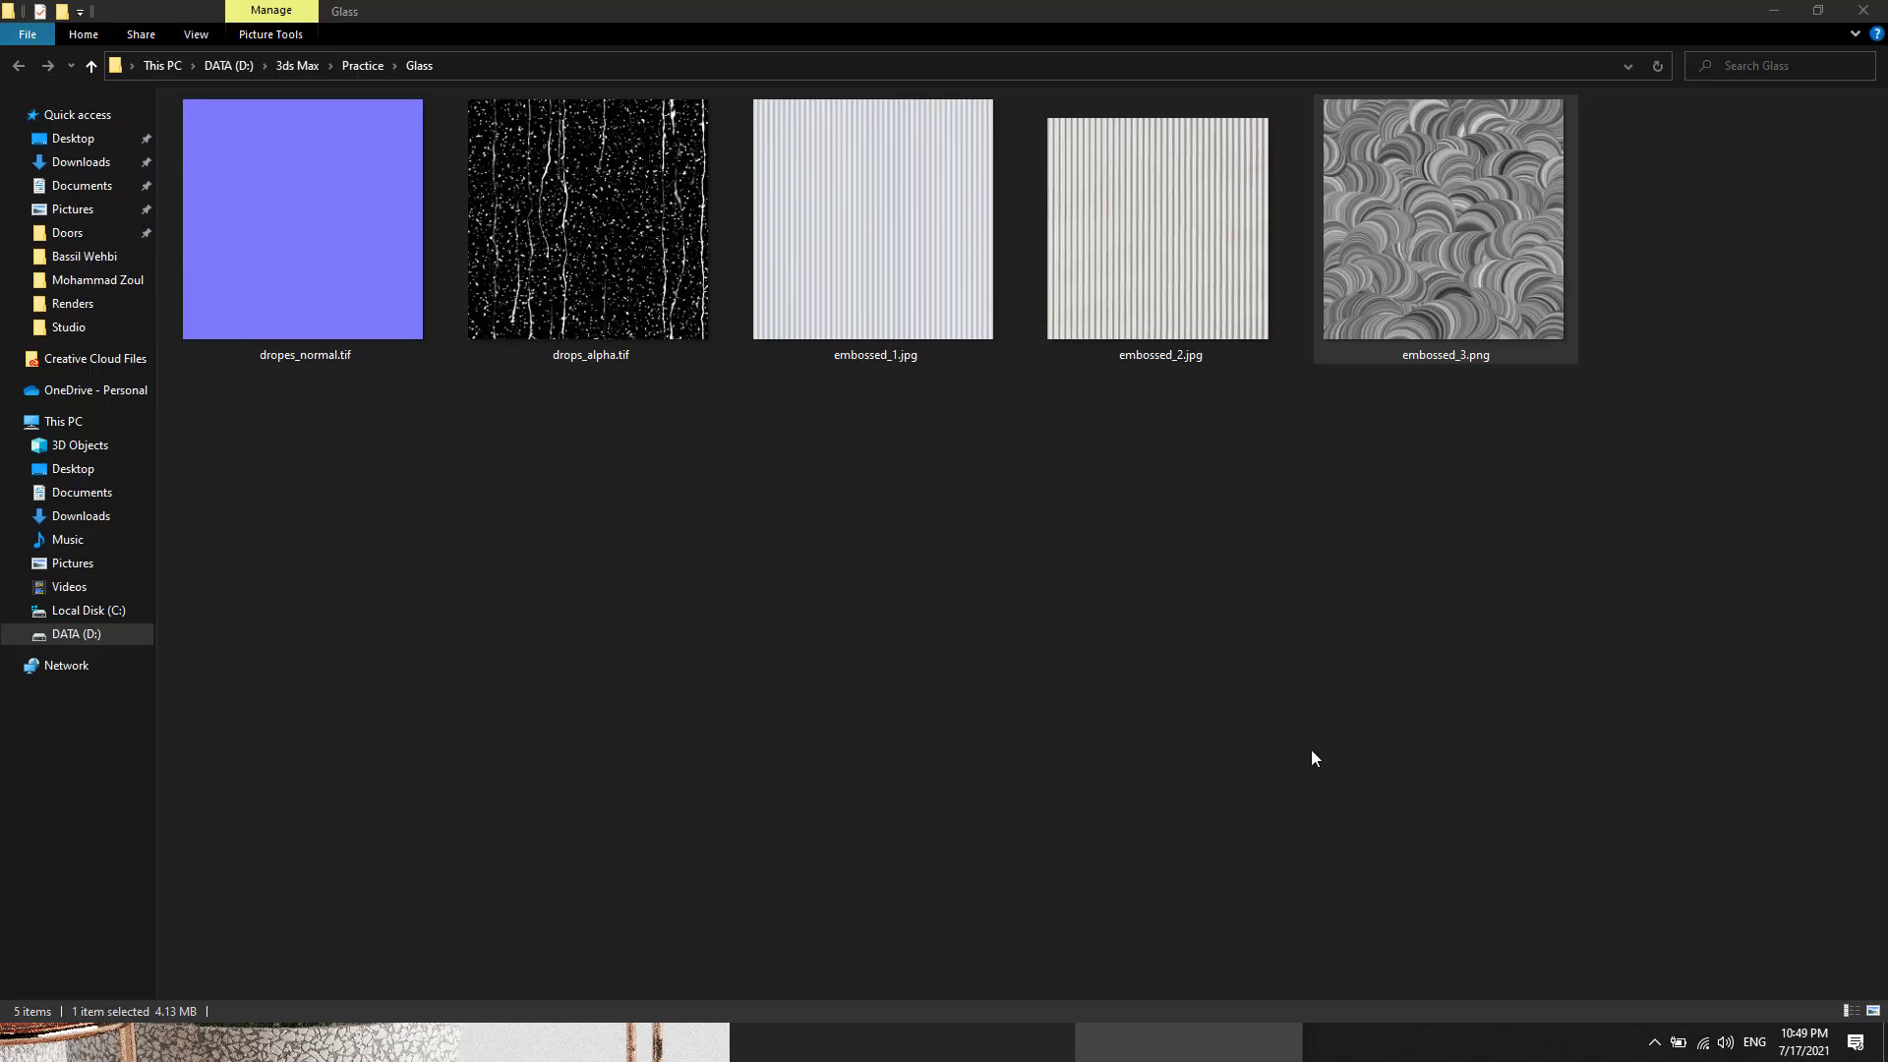
left_click_drag(1159, 364, 1269, 707)
key("alt+Tab")
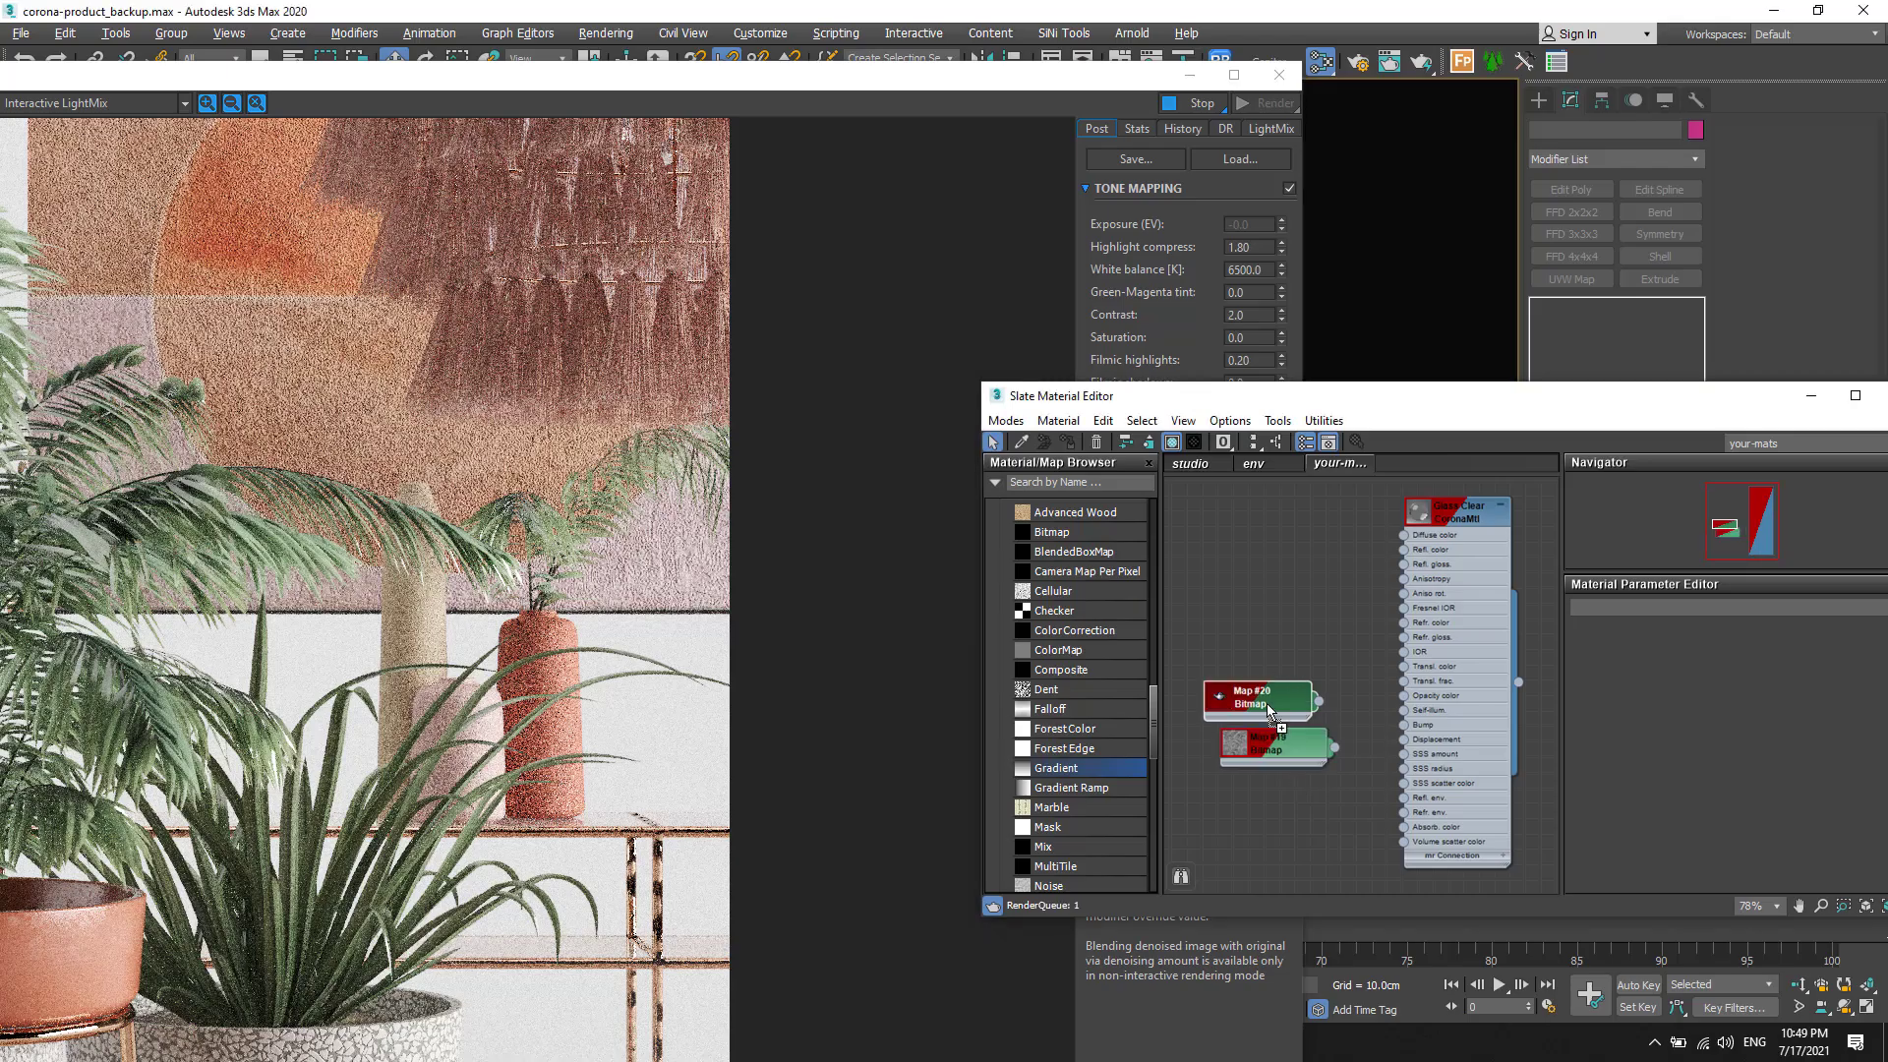
key("alt+Tab")
left_click_drag(590, 226, 1272, 541)
key("alt+Tab")
Step: Inspect the embossed_3.png texture up close in the Photos viewer, then return to 3ds Max
key("alt+Tab")
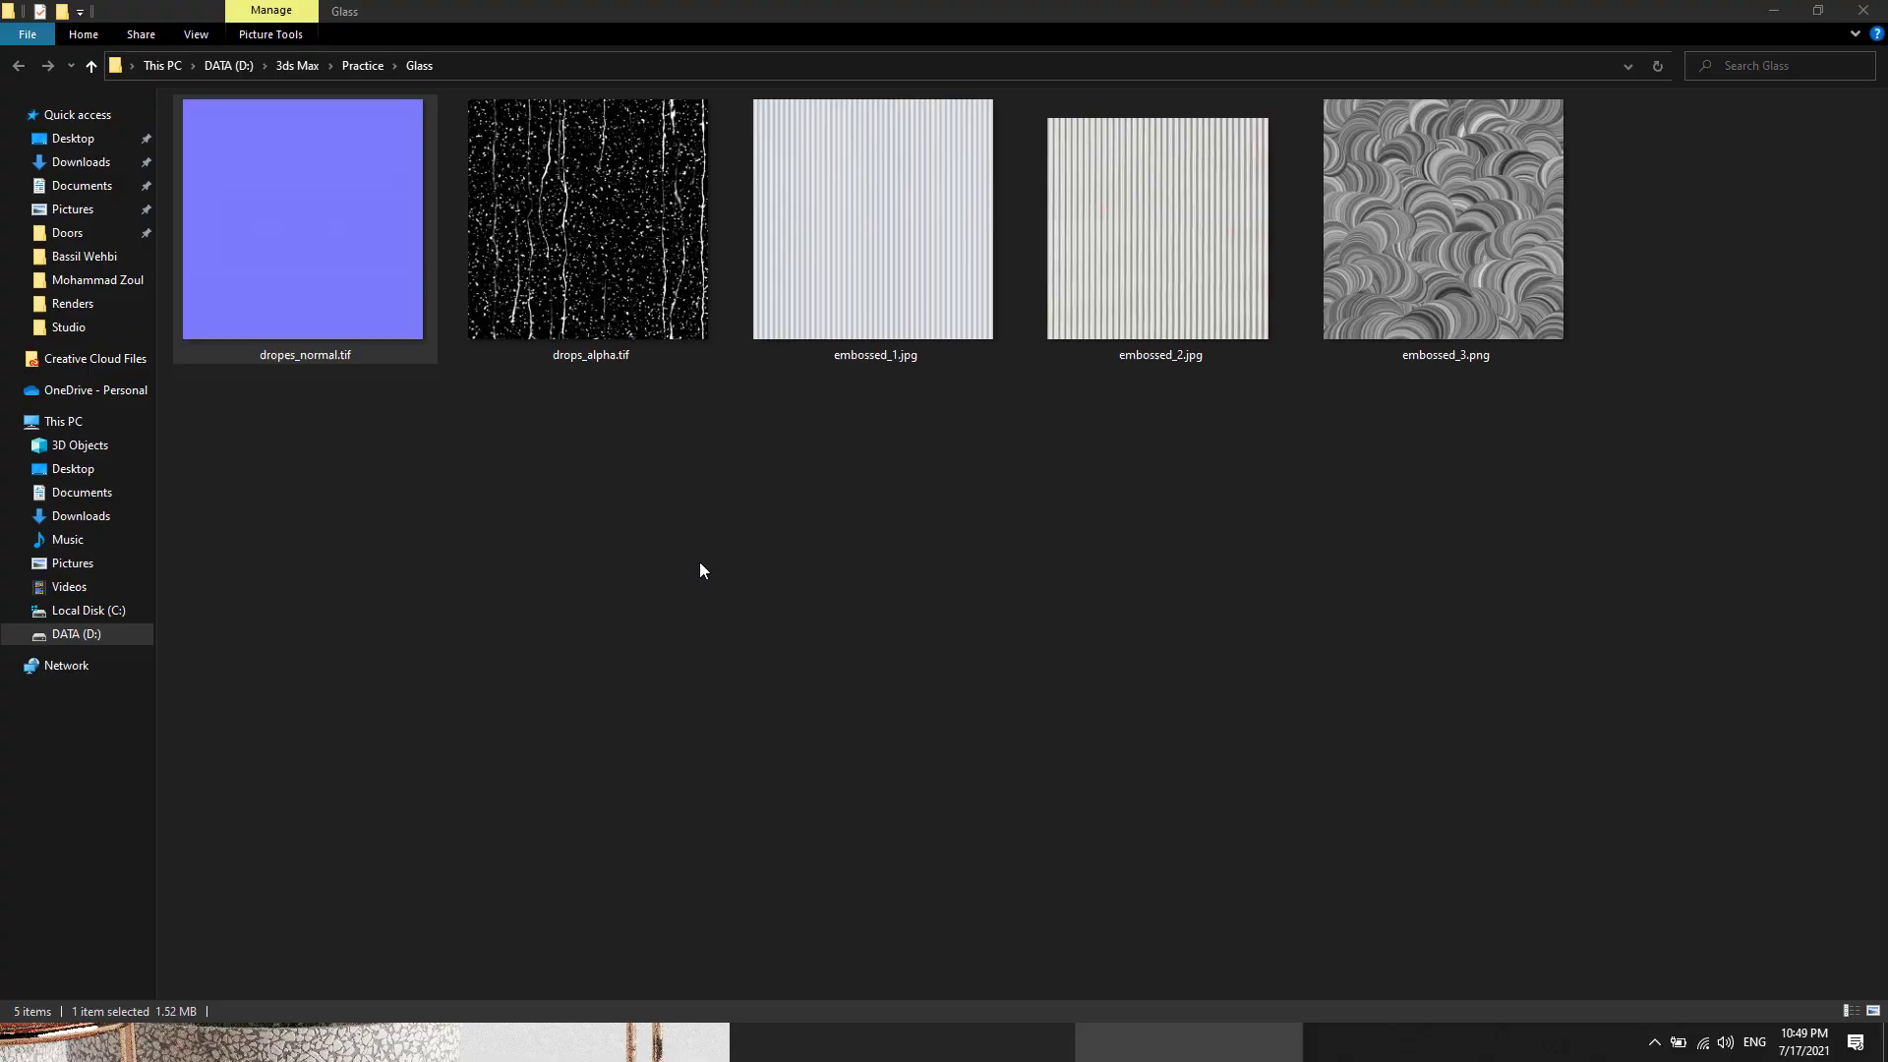
left_click(1452, 216)
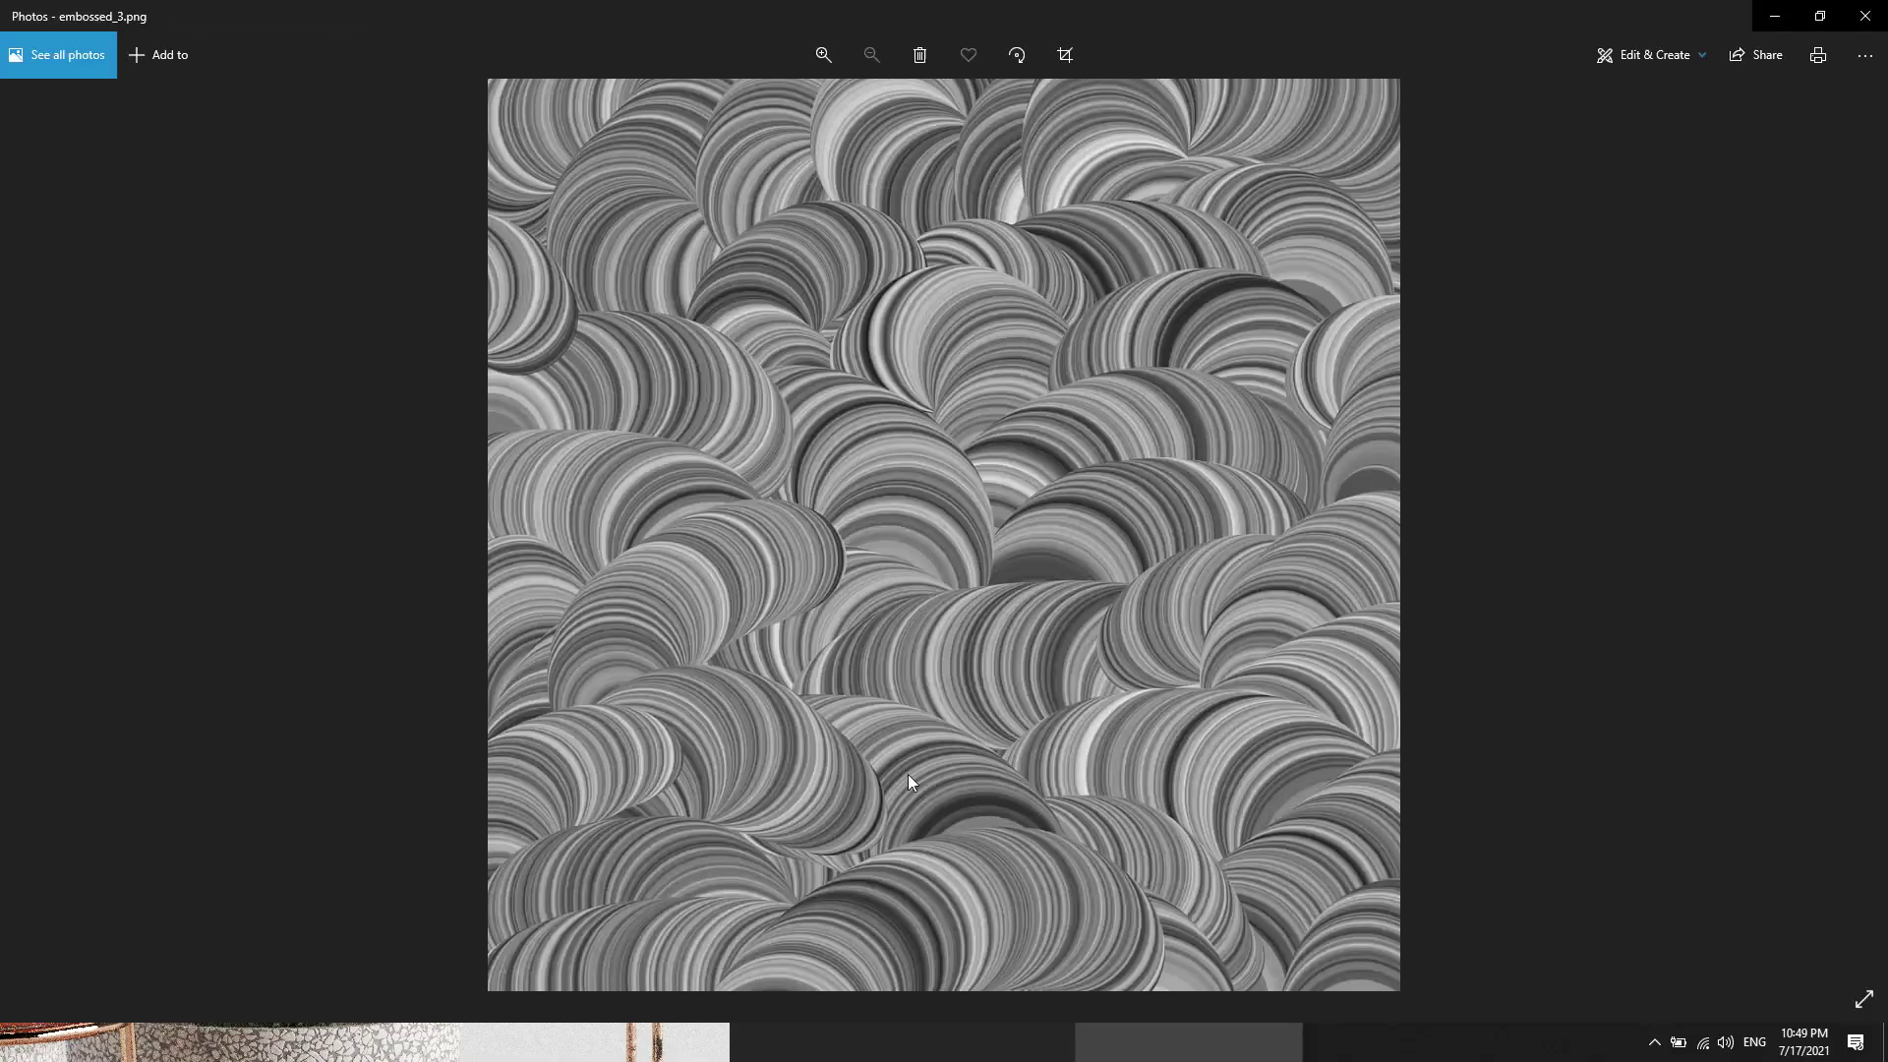
scroll(1107, 646, "up", 3)
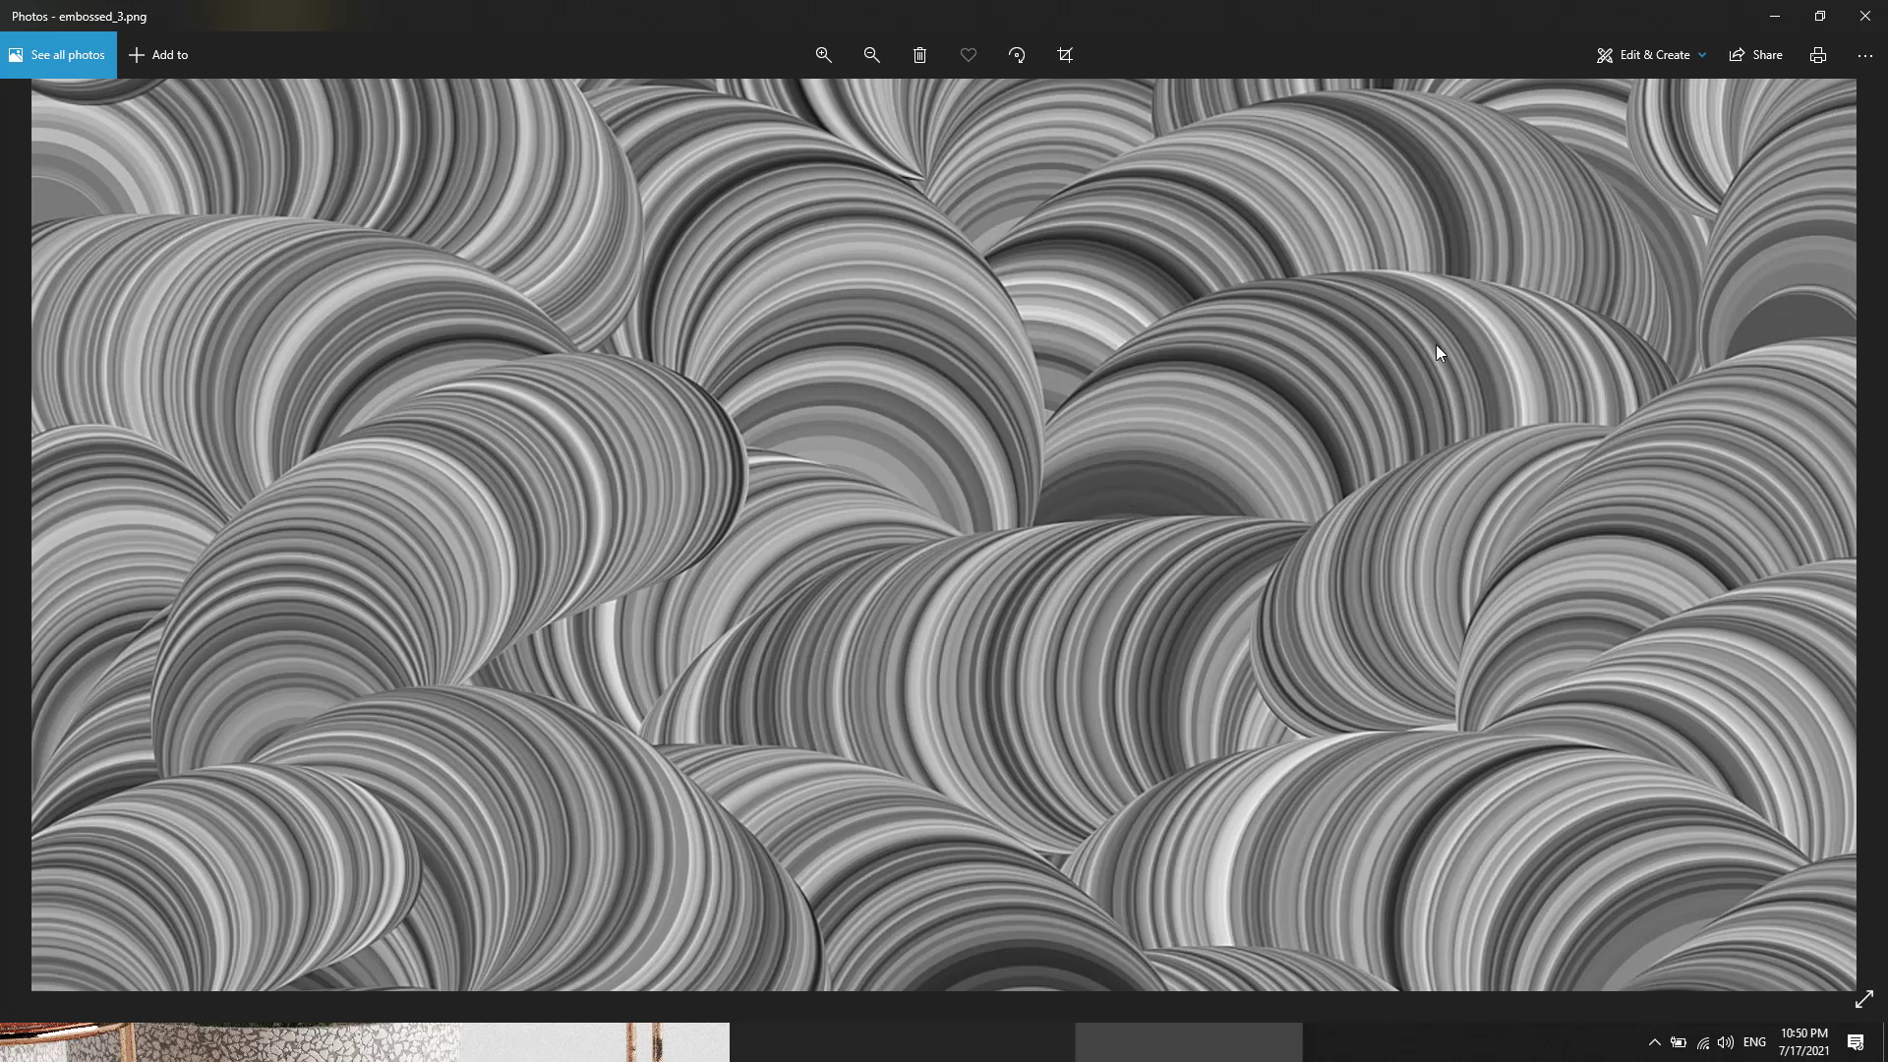
left_click(1853, 25)
key("alt+Tab")
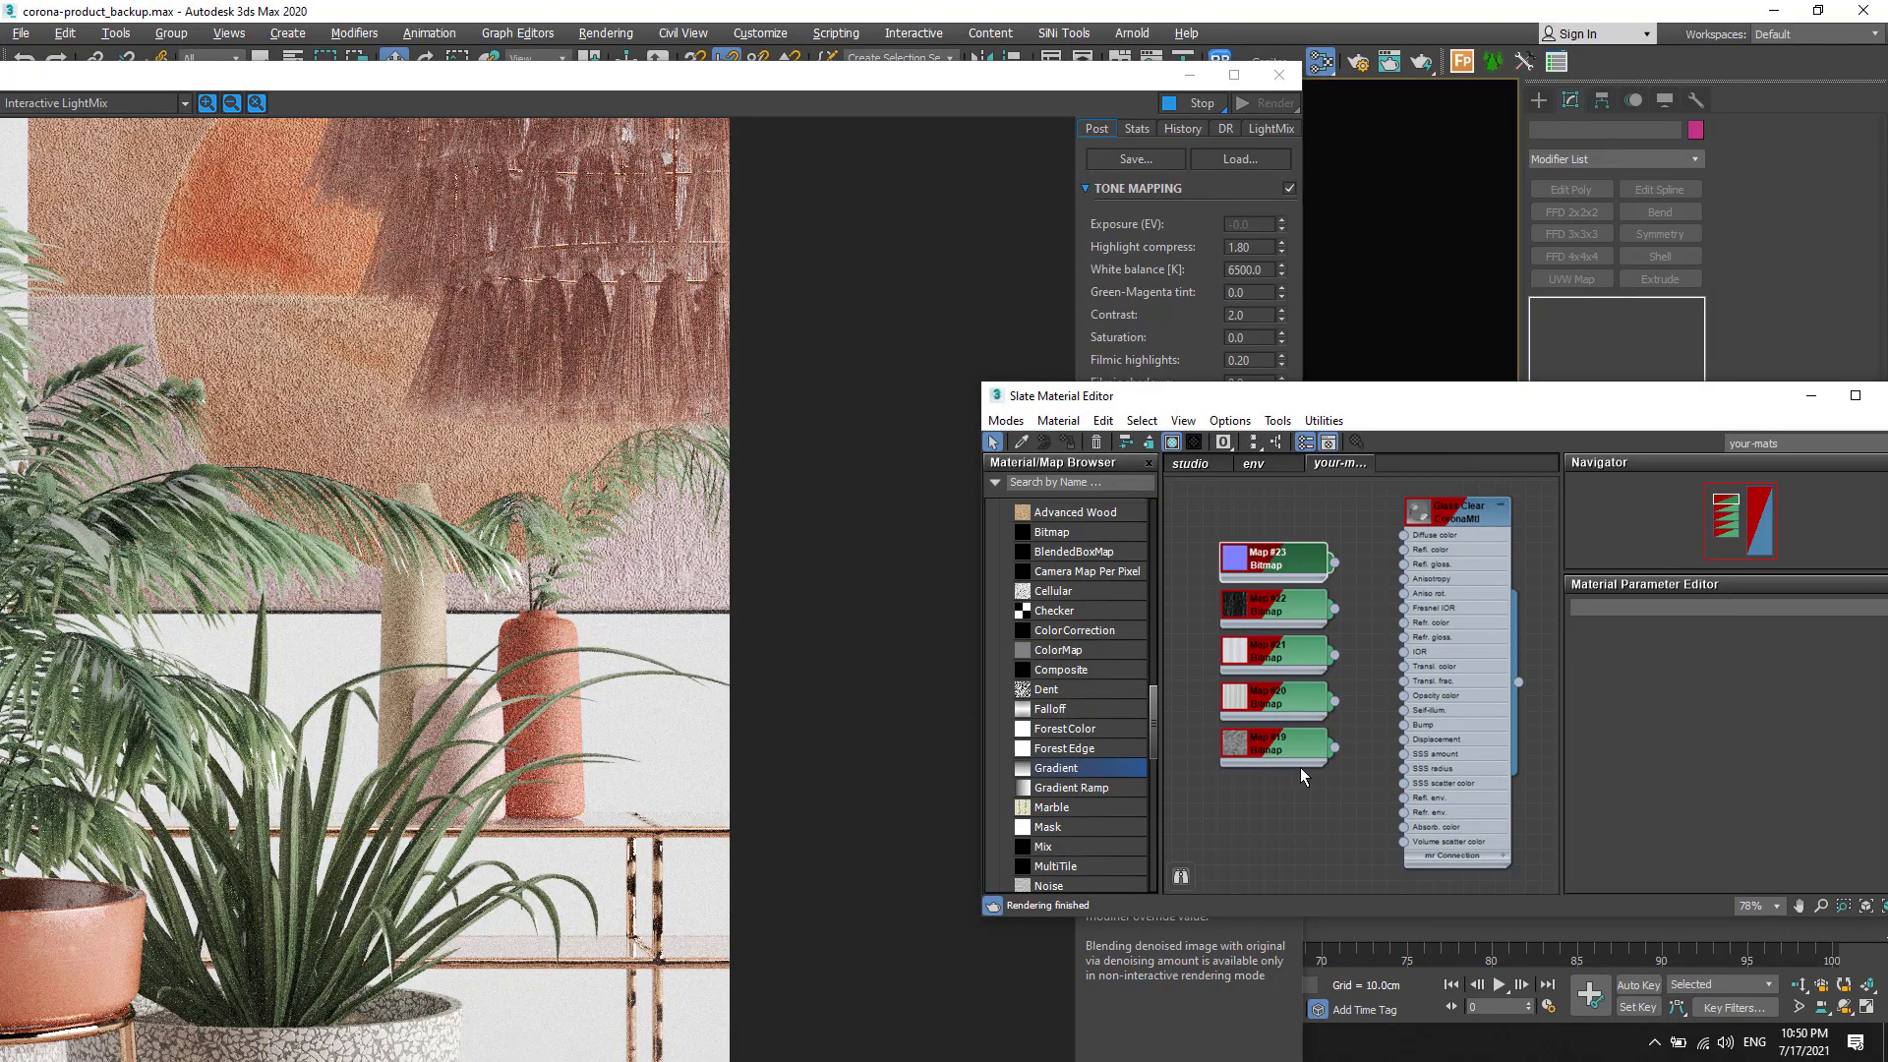
Step: Connect the embossed_3.png bitmap to the Bump input of the Glass Clear material
left_click(1249, 754)
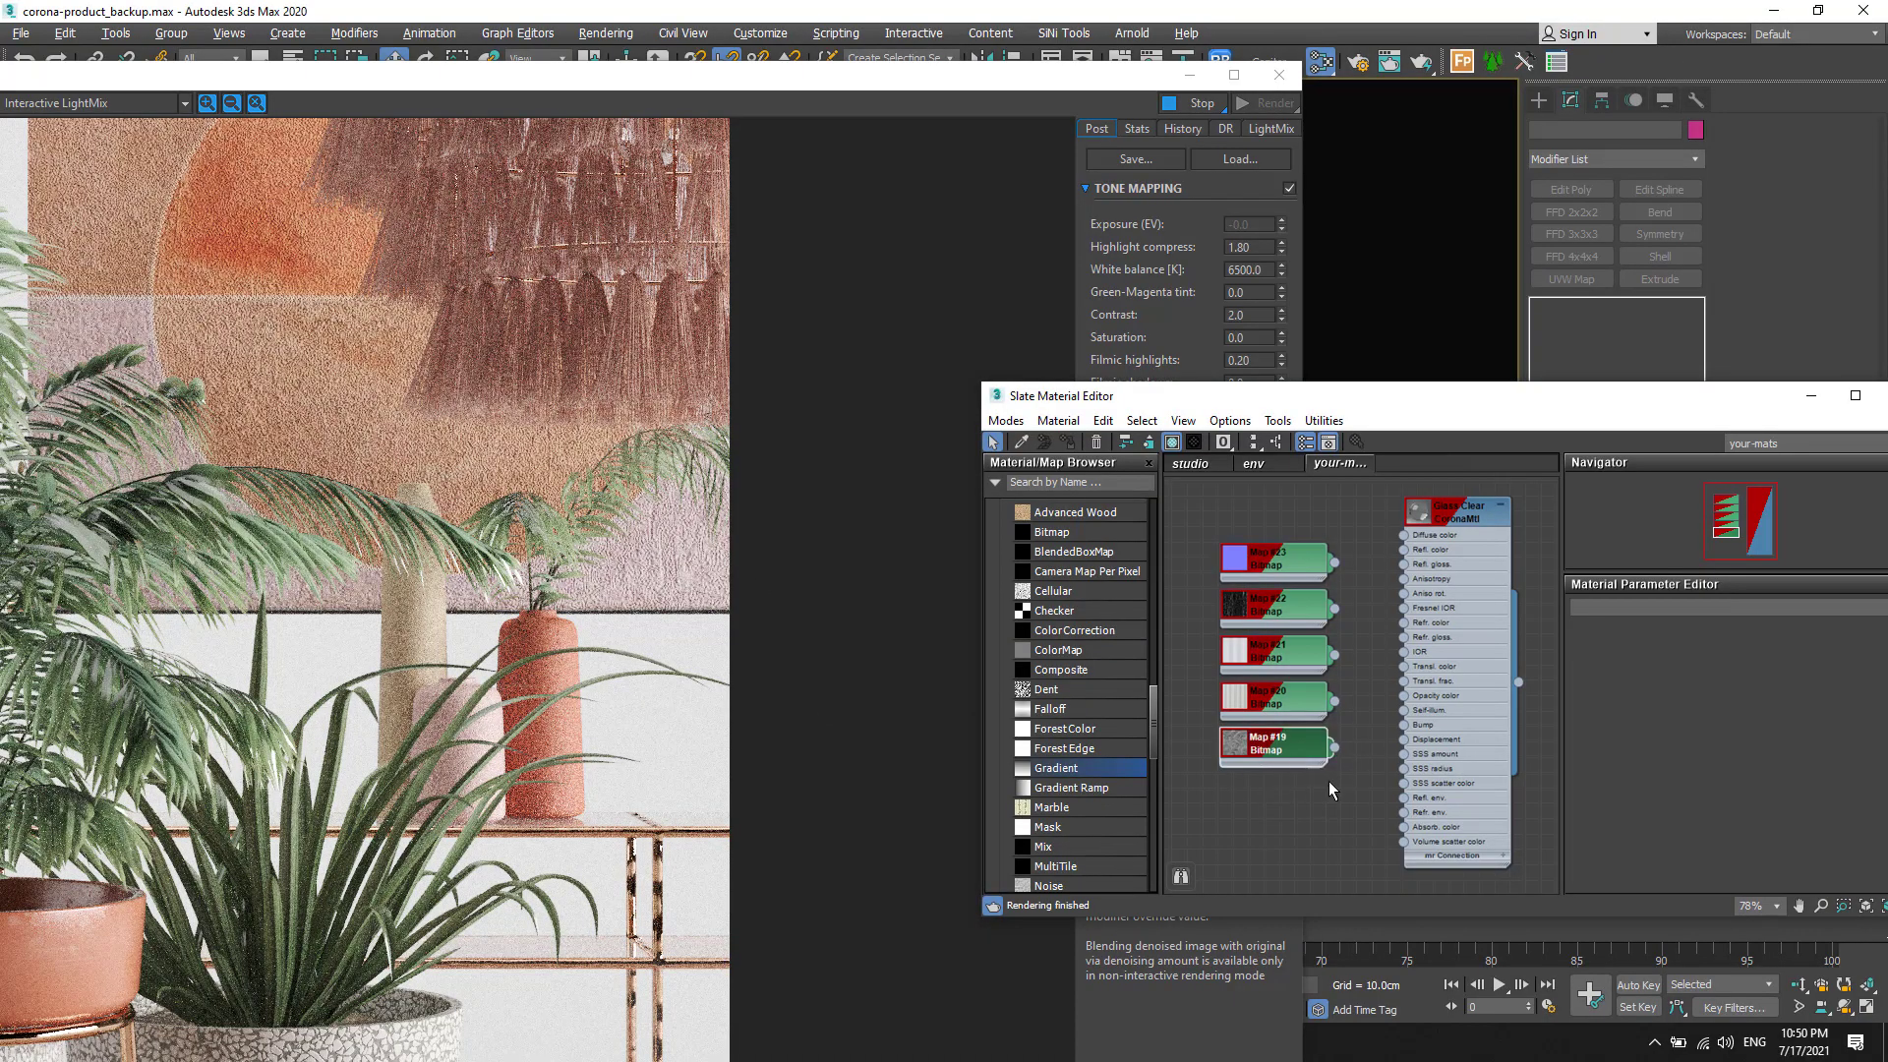
middle_click_drag(1347, 782, 1318, 766)
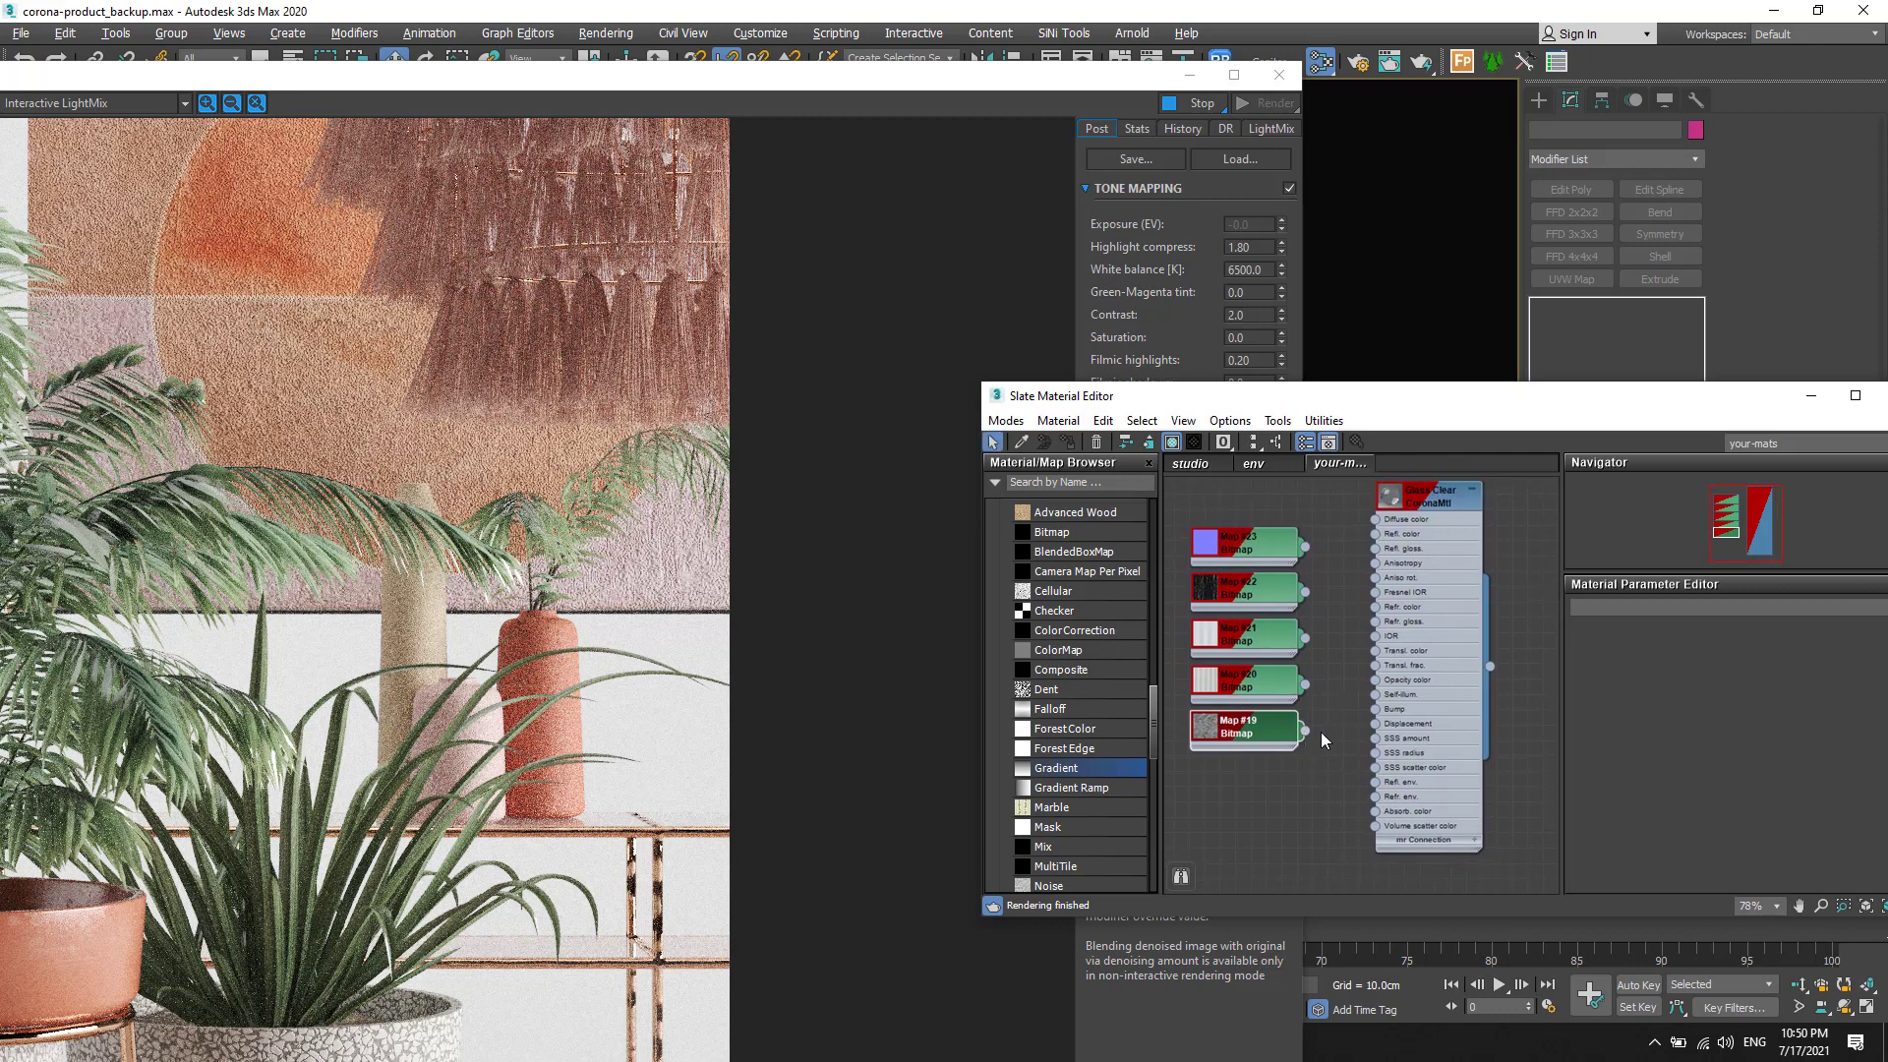
left_click_drag(1305, 730, 1375, 709)
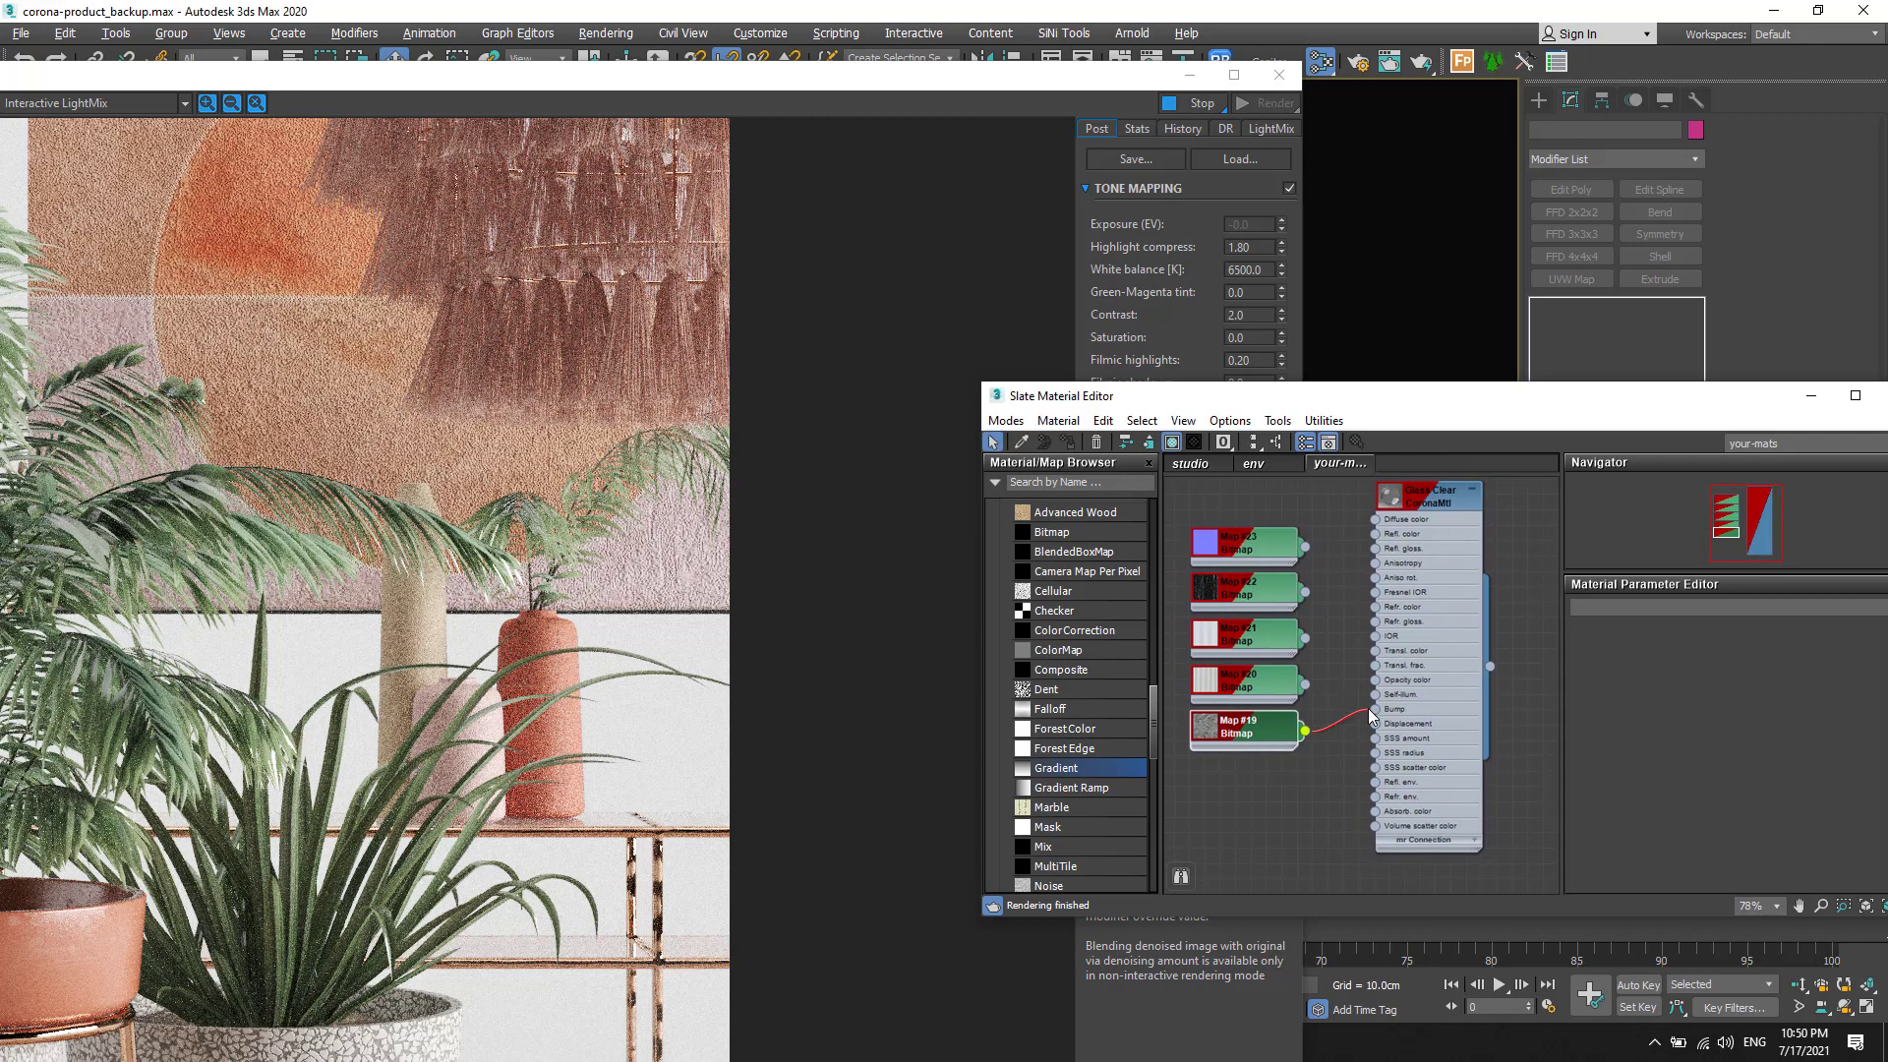
Step: Assign the Glass Clear material to the box standing in front of the plants in the Front camera view
left_click(1416, 505)
left_click_drag(782, 84, 627, 645)
left_click(746, 233)
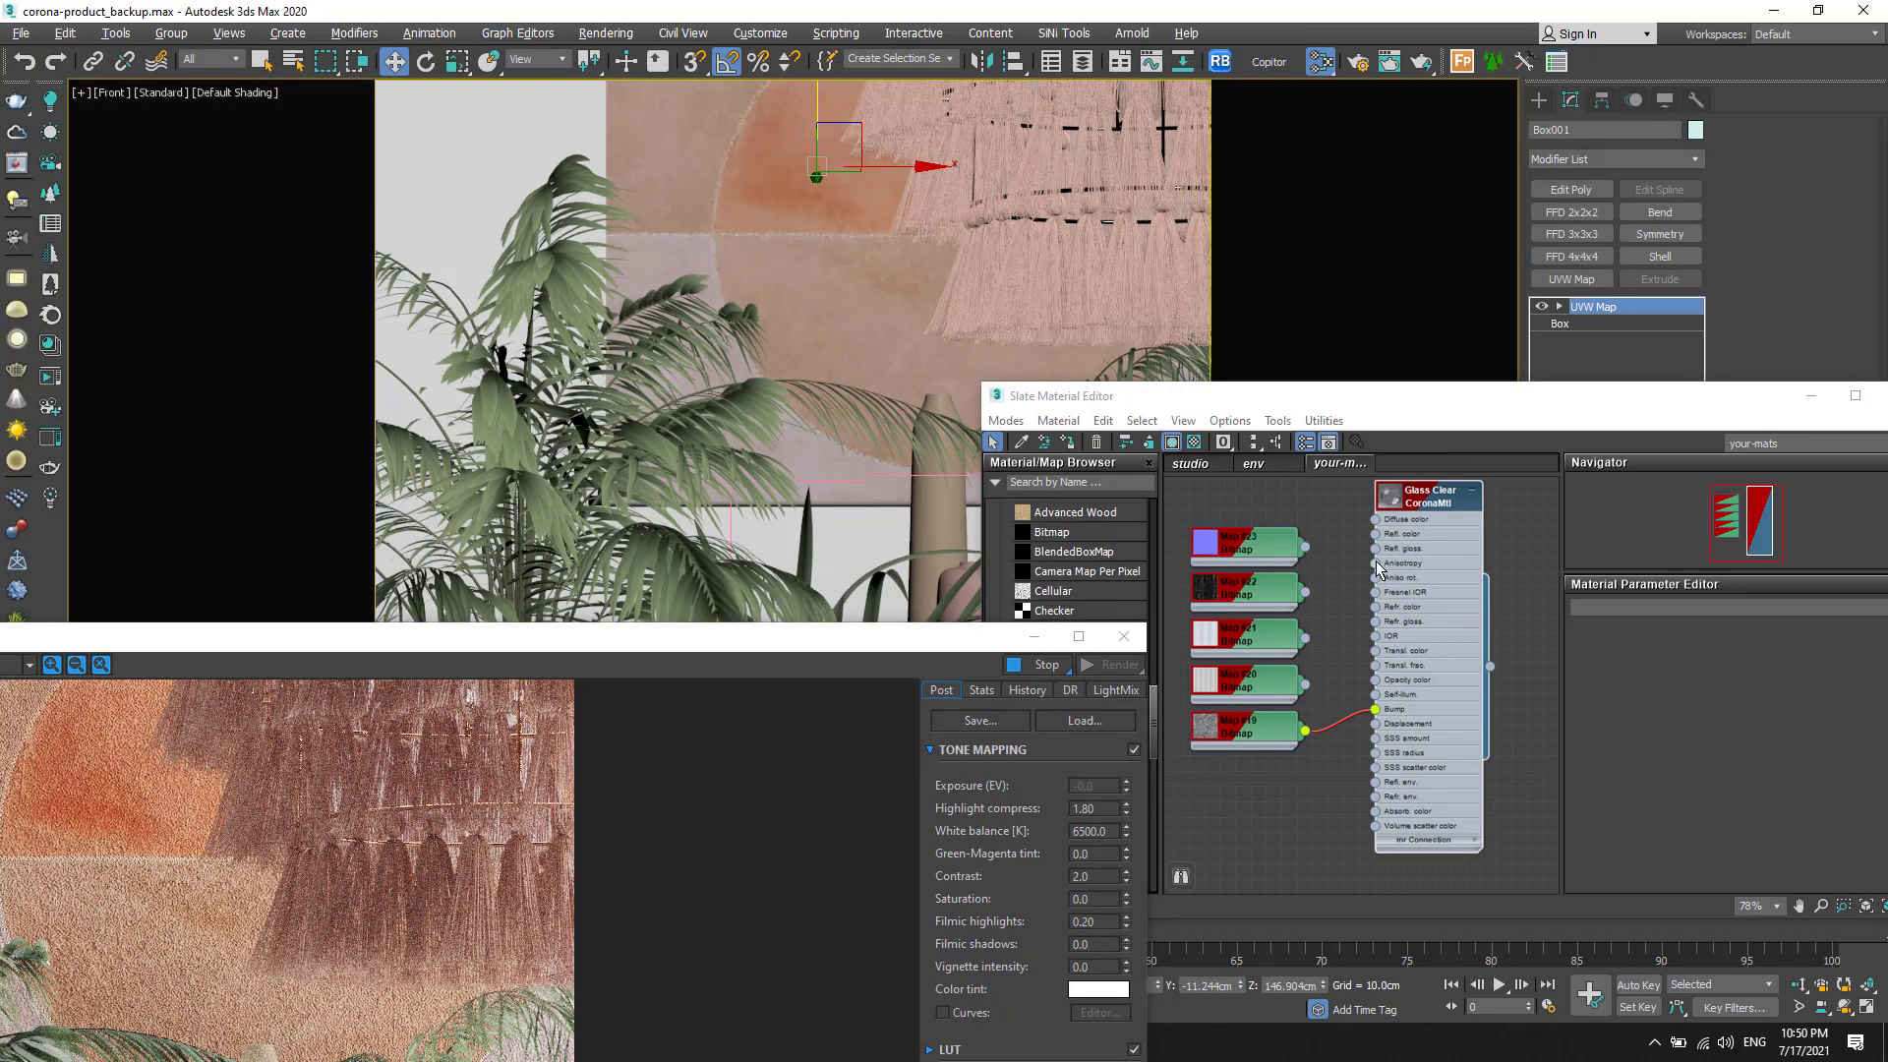
left_click(1071, 441)
Step: Examine the embossed glass pattern and its distortion up close in the interactive render
left_click_drag(477, 642, 1020, 33)
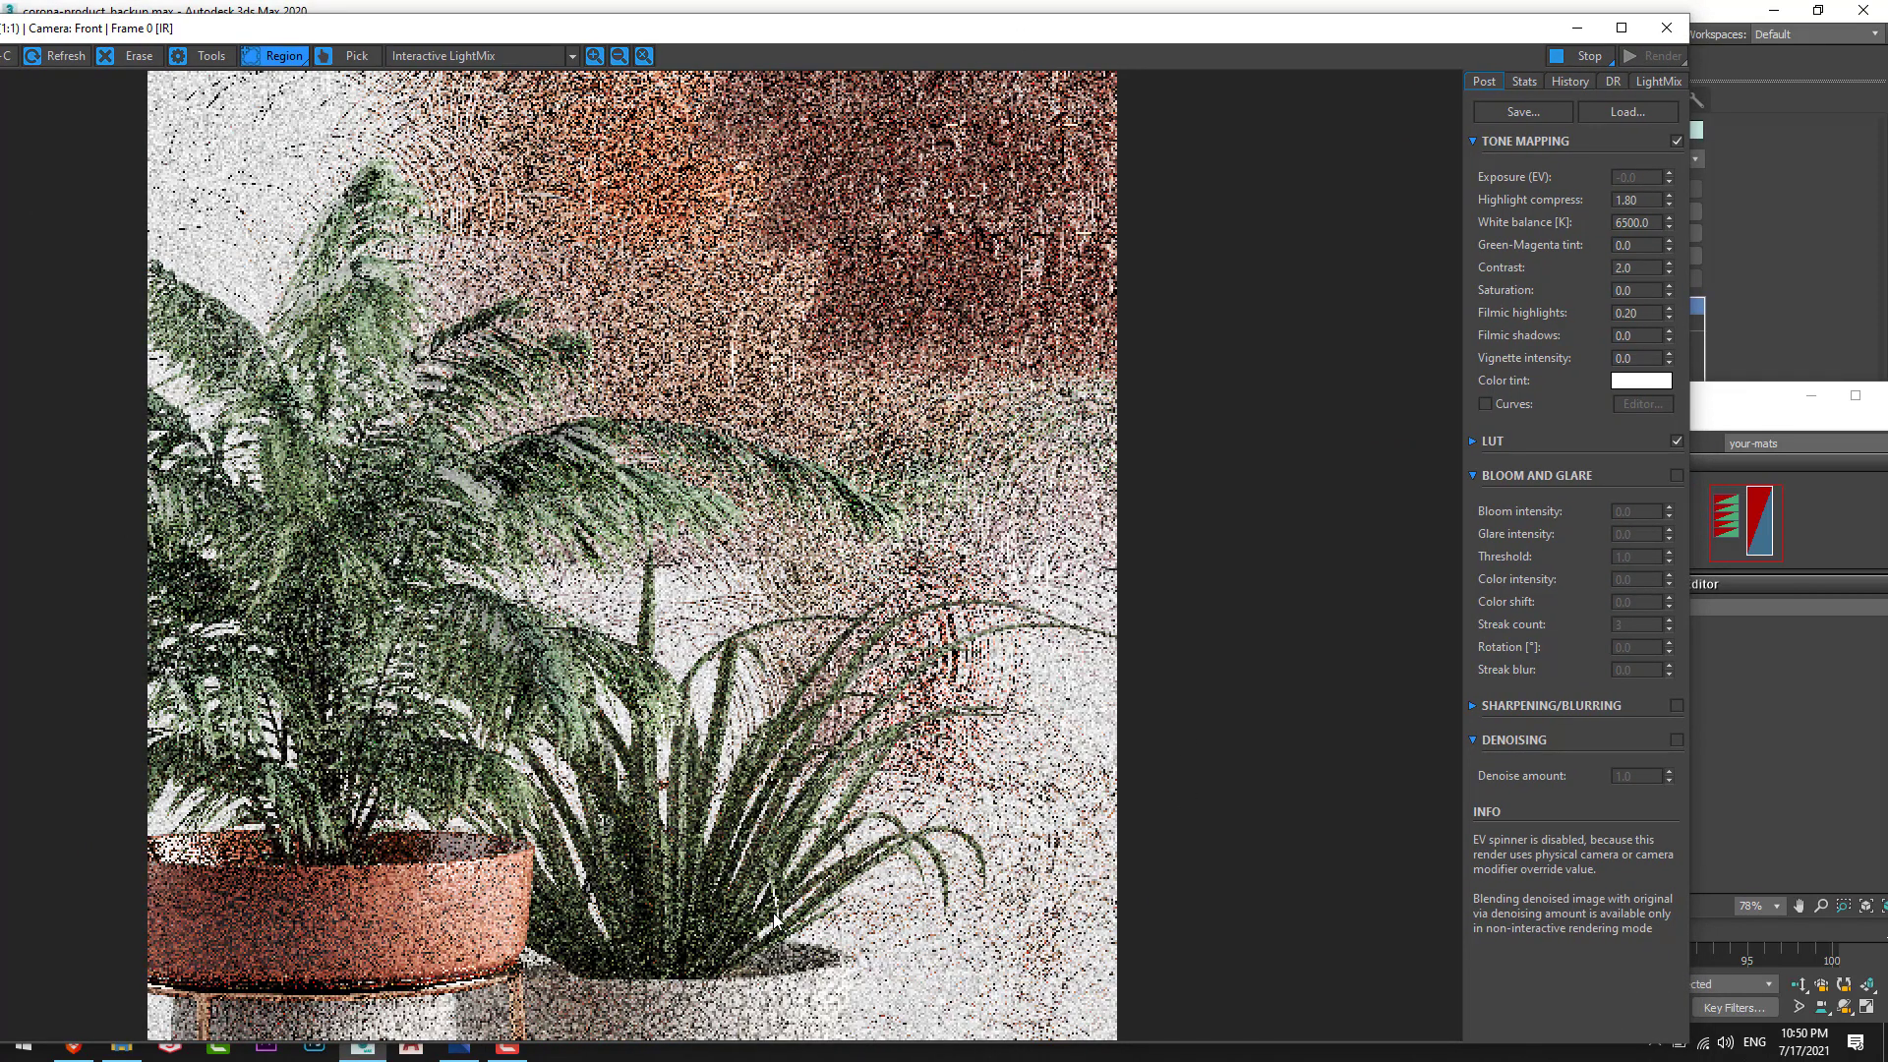
left_click_drag(689, 39, 622, 36)
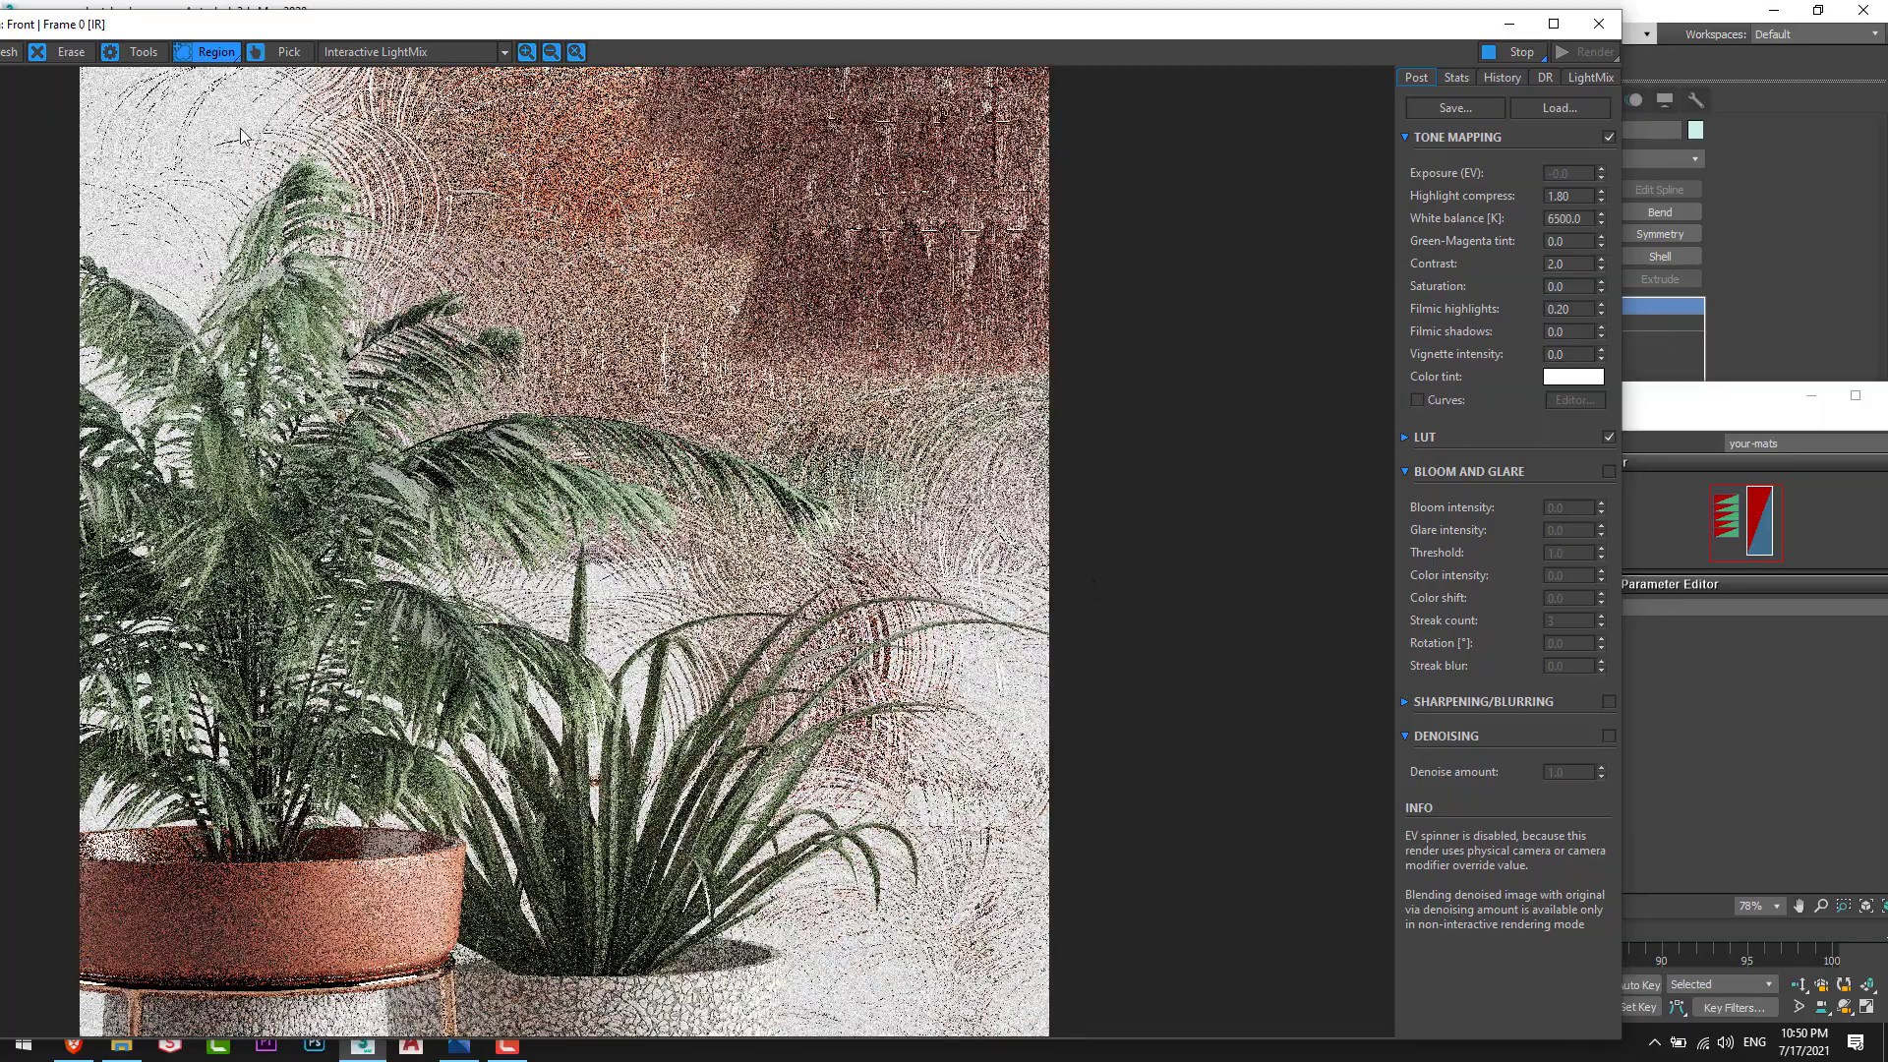
scroll(238, 128, "up", 2)
middle_click_drag(237, 128, 511, 285)
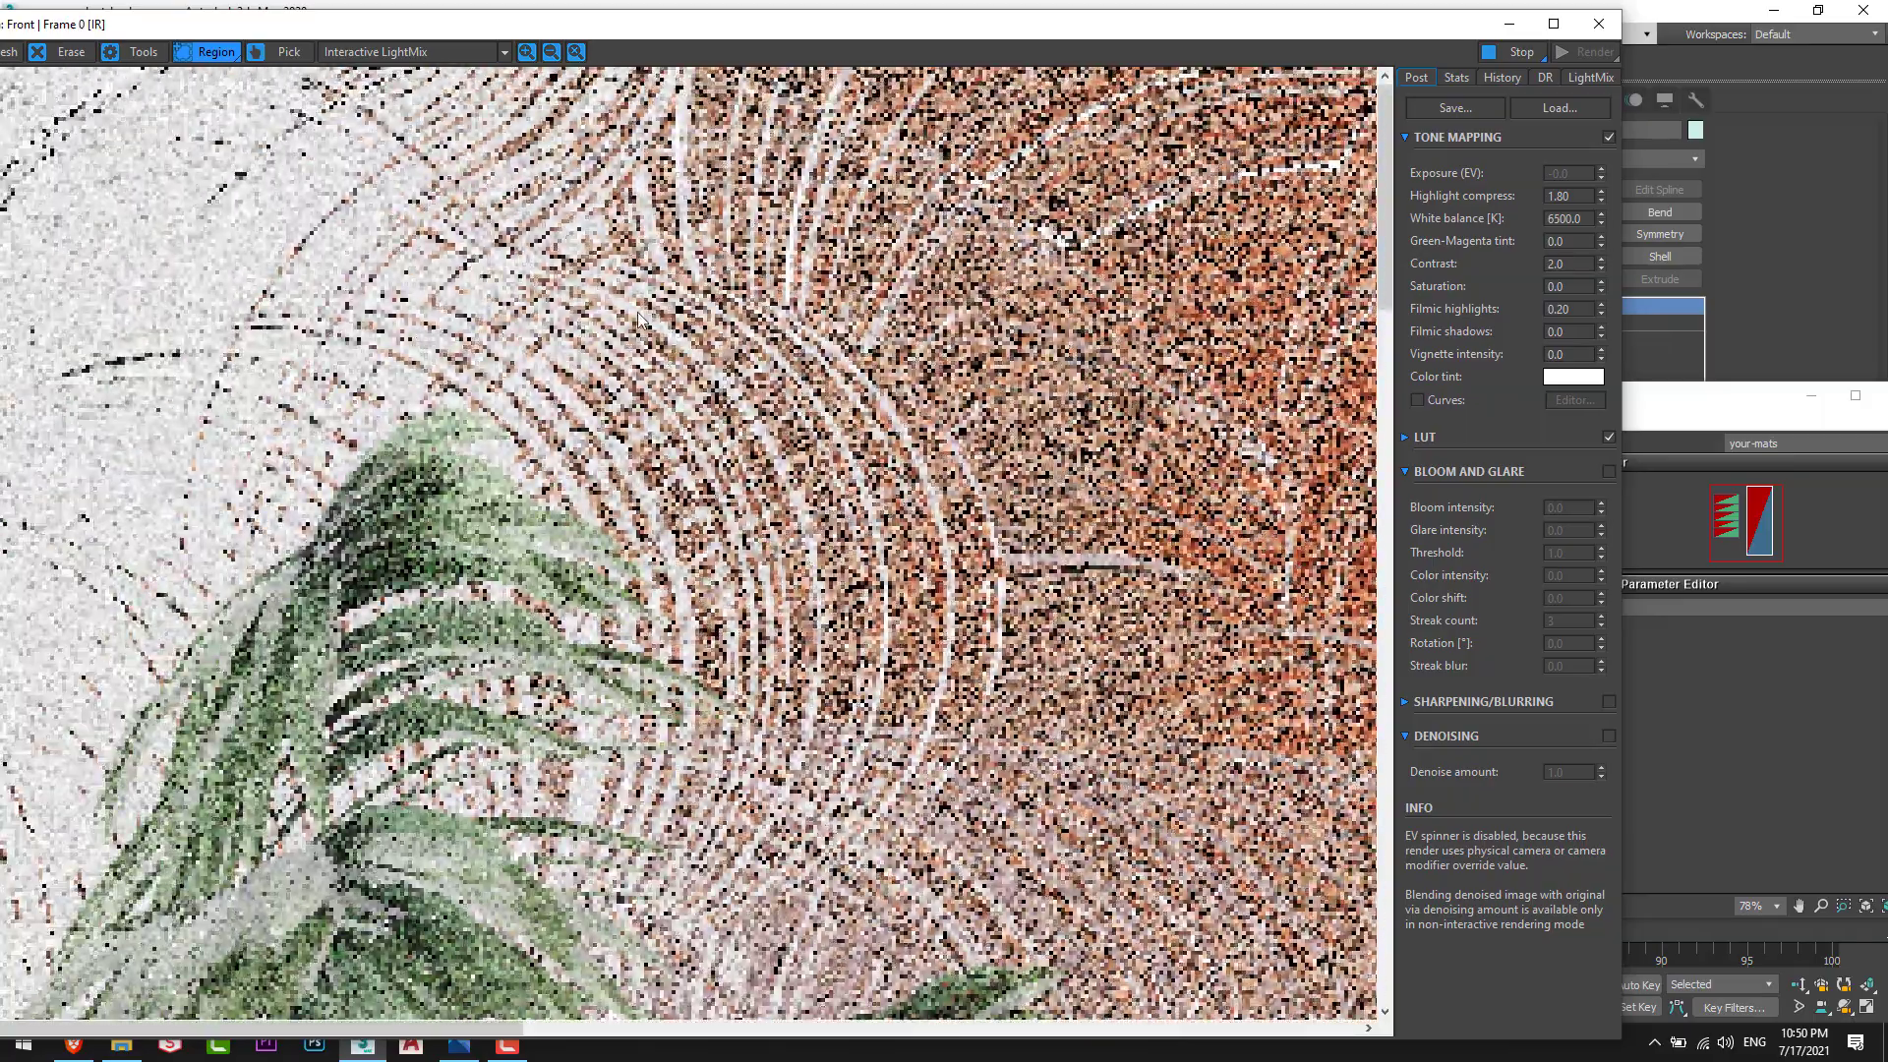
scroll(643, 375, "down", 1)
scroll(413, 361, "up", 3)
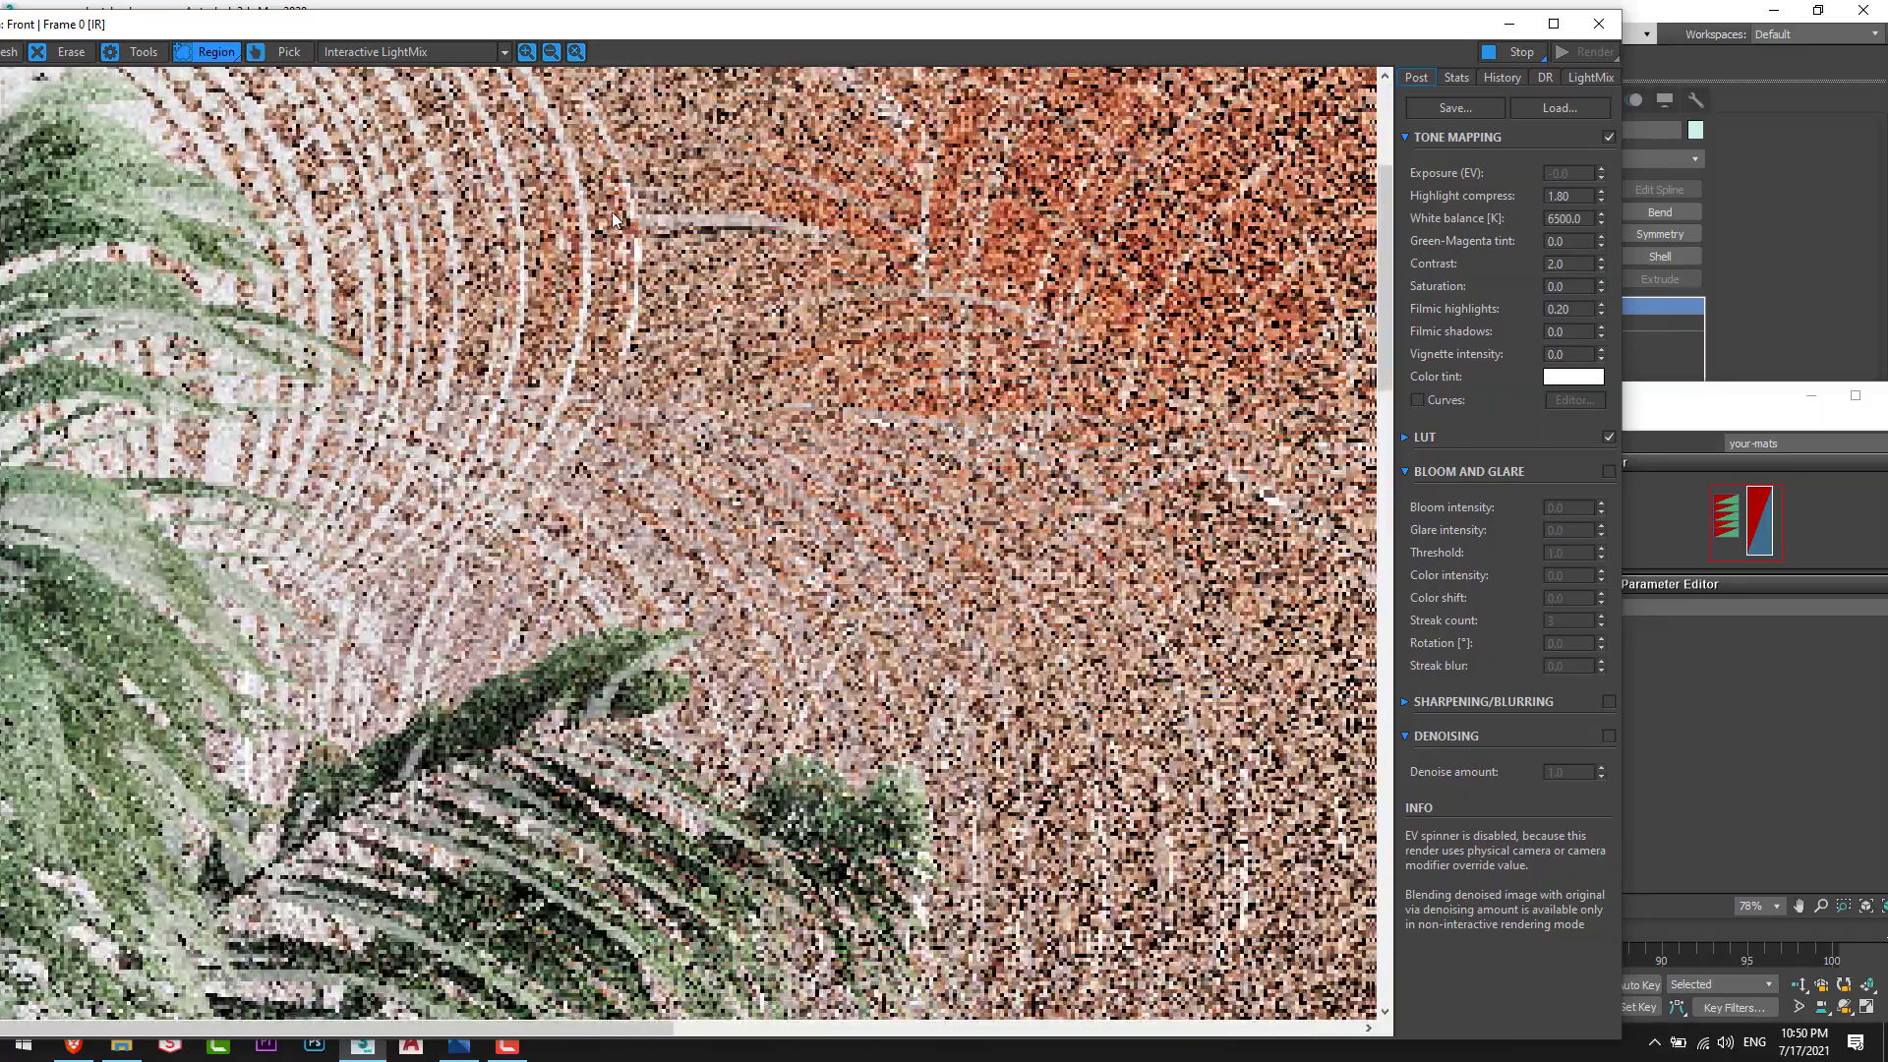
scroll(1058, 679, "down", 3)
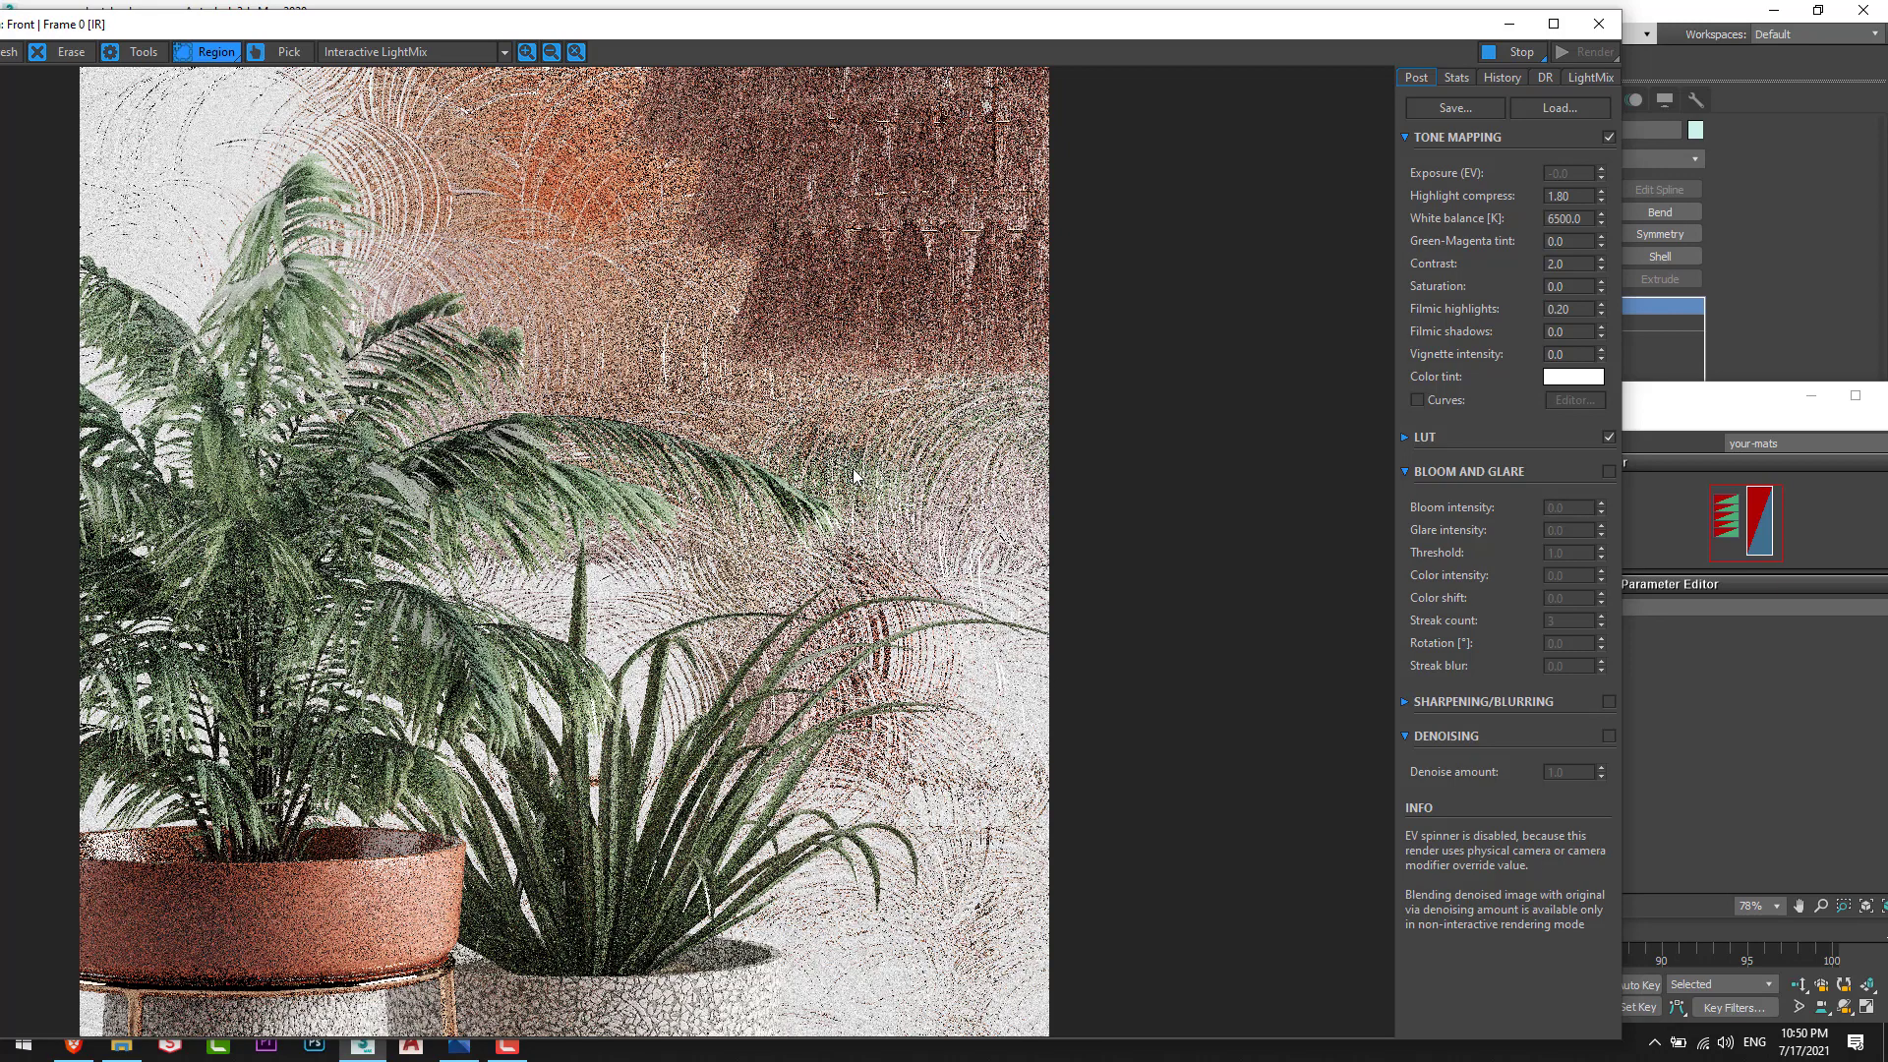
scroll(289, 162, "up", 3)
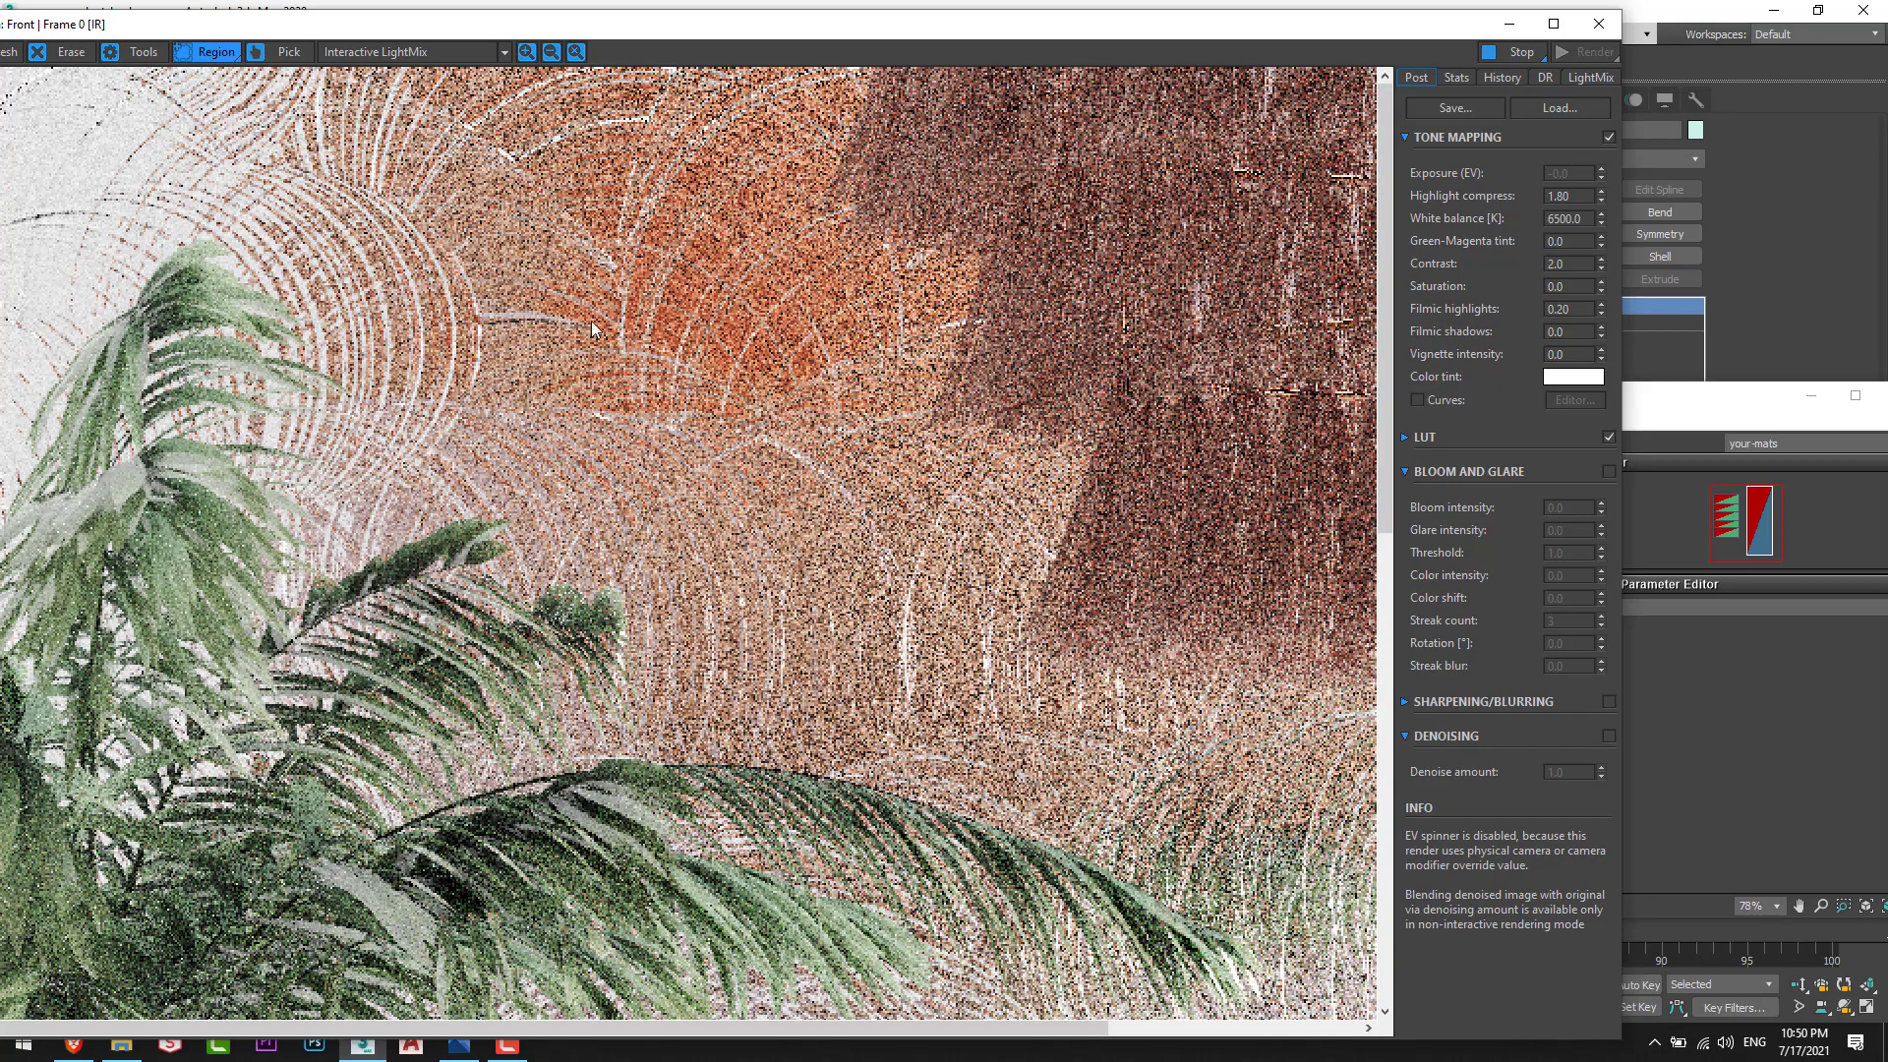
scroll(917, 468, "down", 3)
Step: Set the Bump amount of the Glass Clear material to 0.3
left_click(1755, 736)
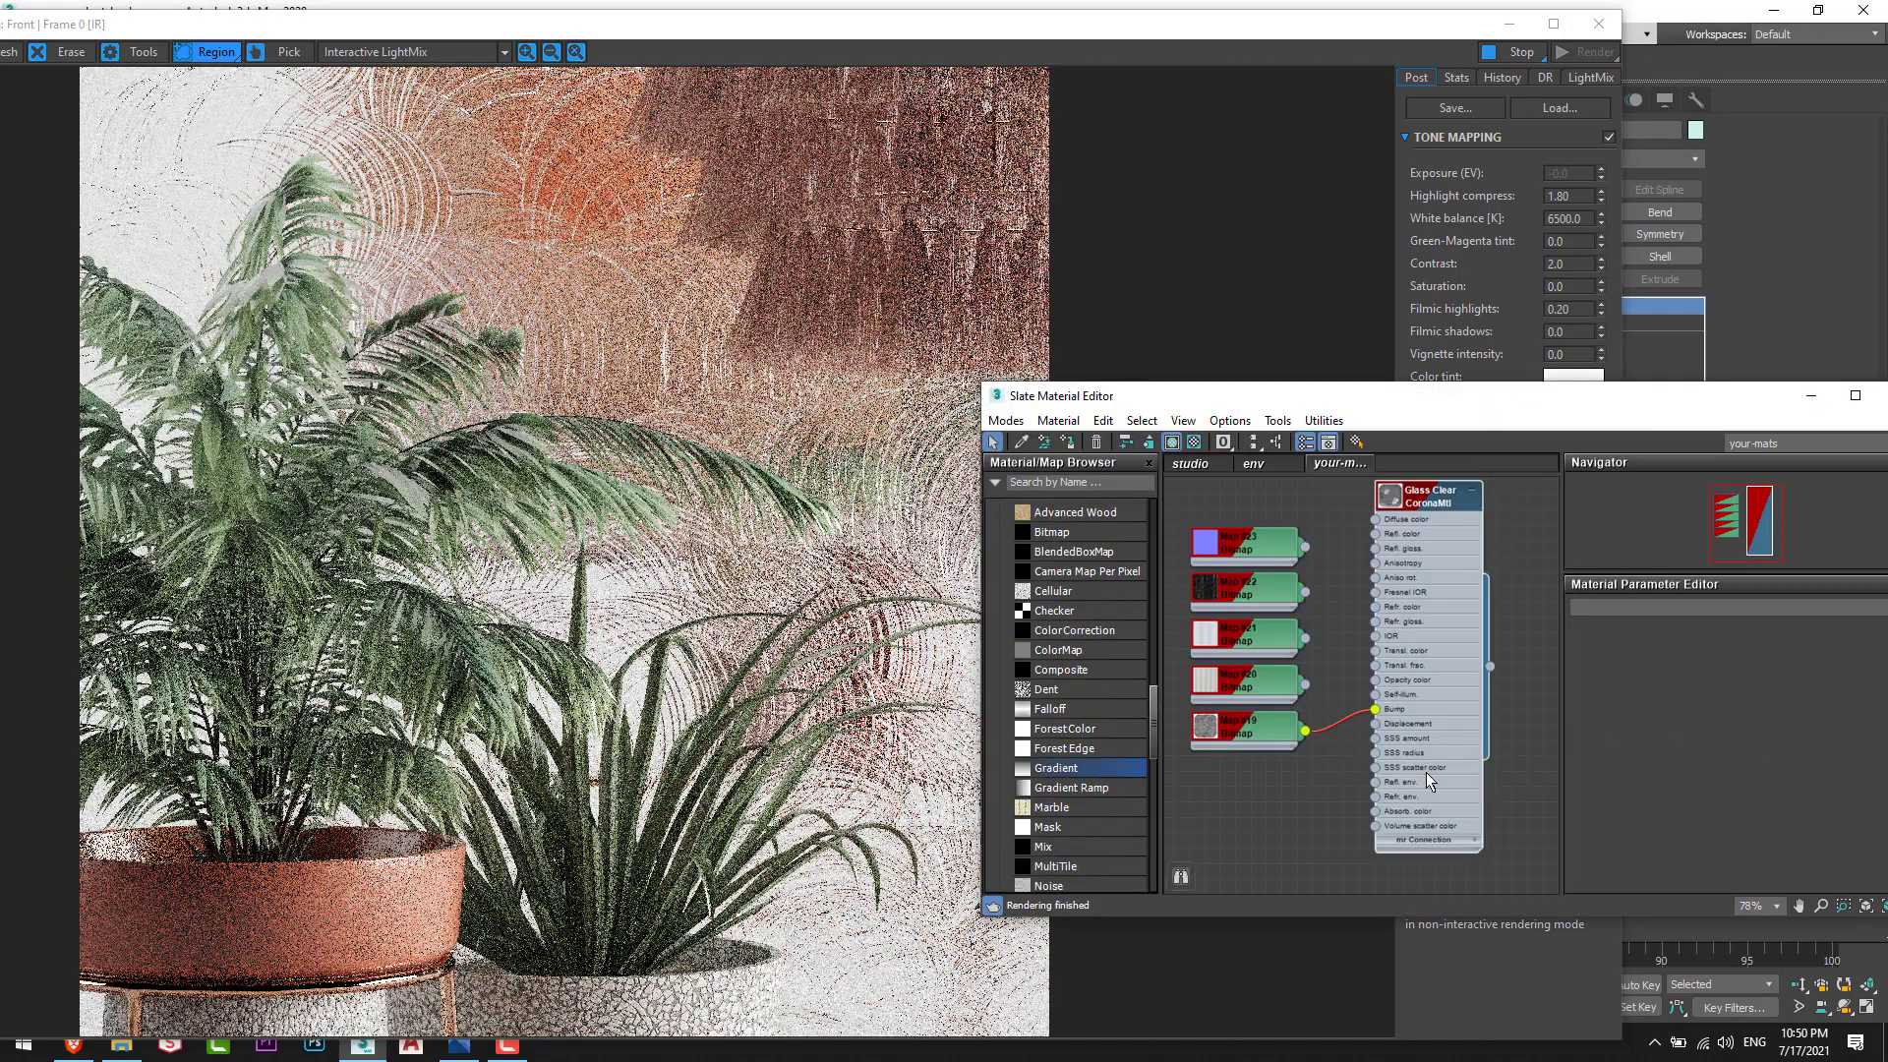
double_click(1416, 711)
scroll(1750, 598, "down", 2)
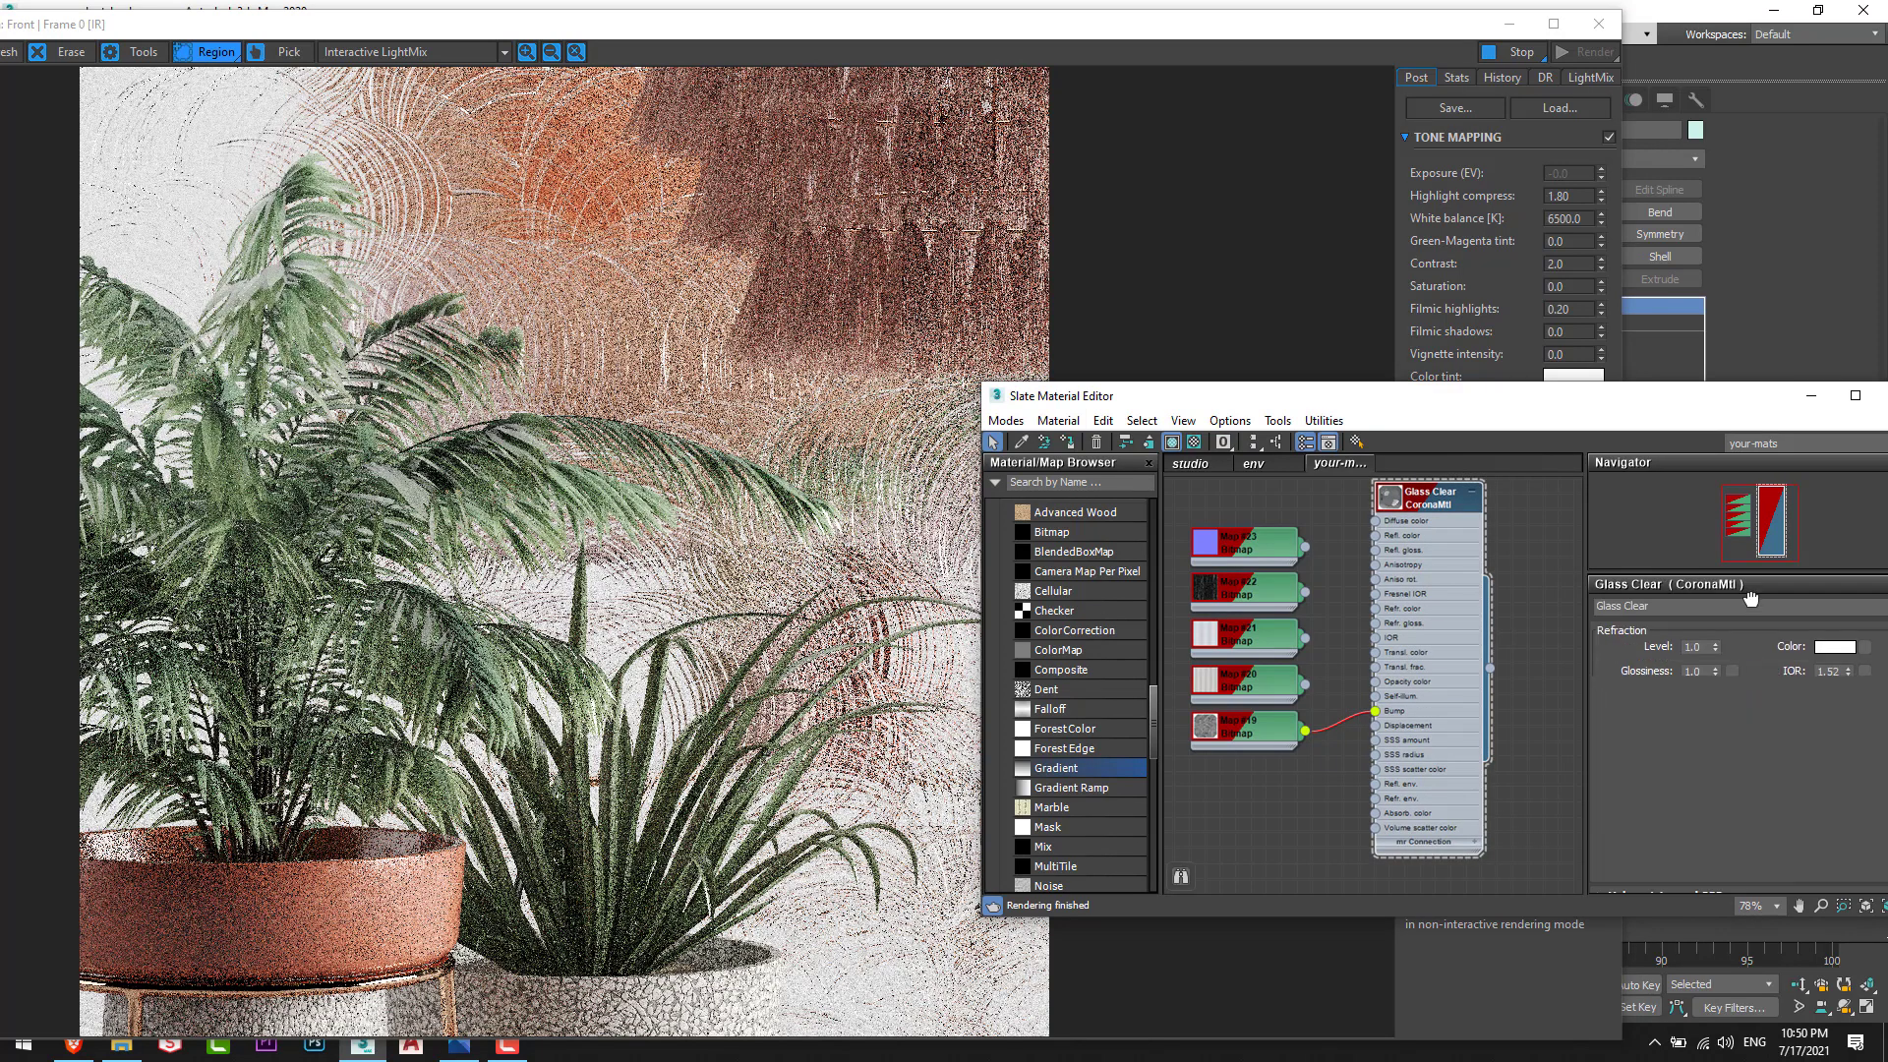
scroll(1750, 598, "down", 10)
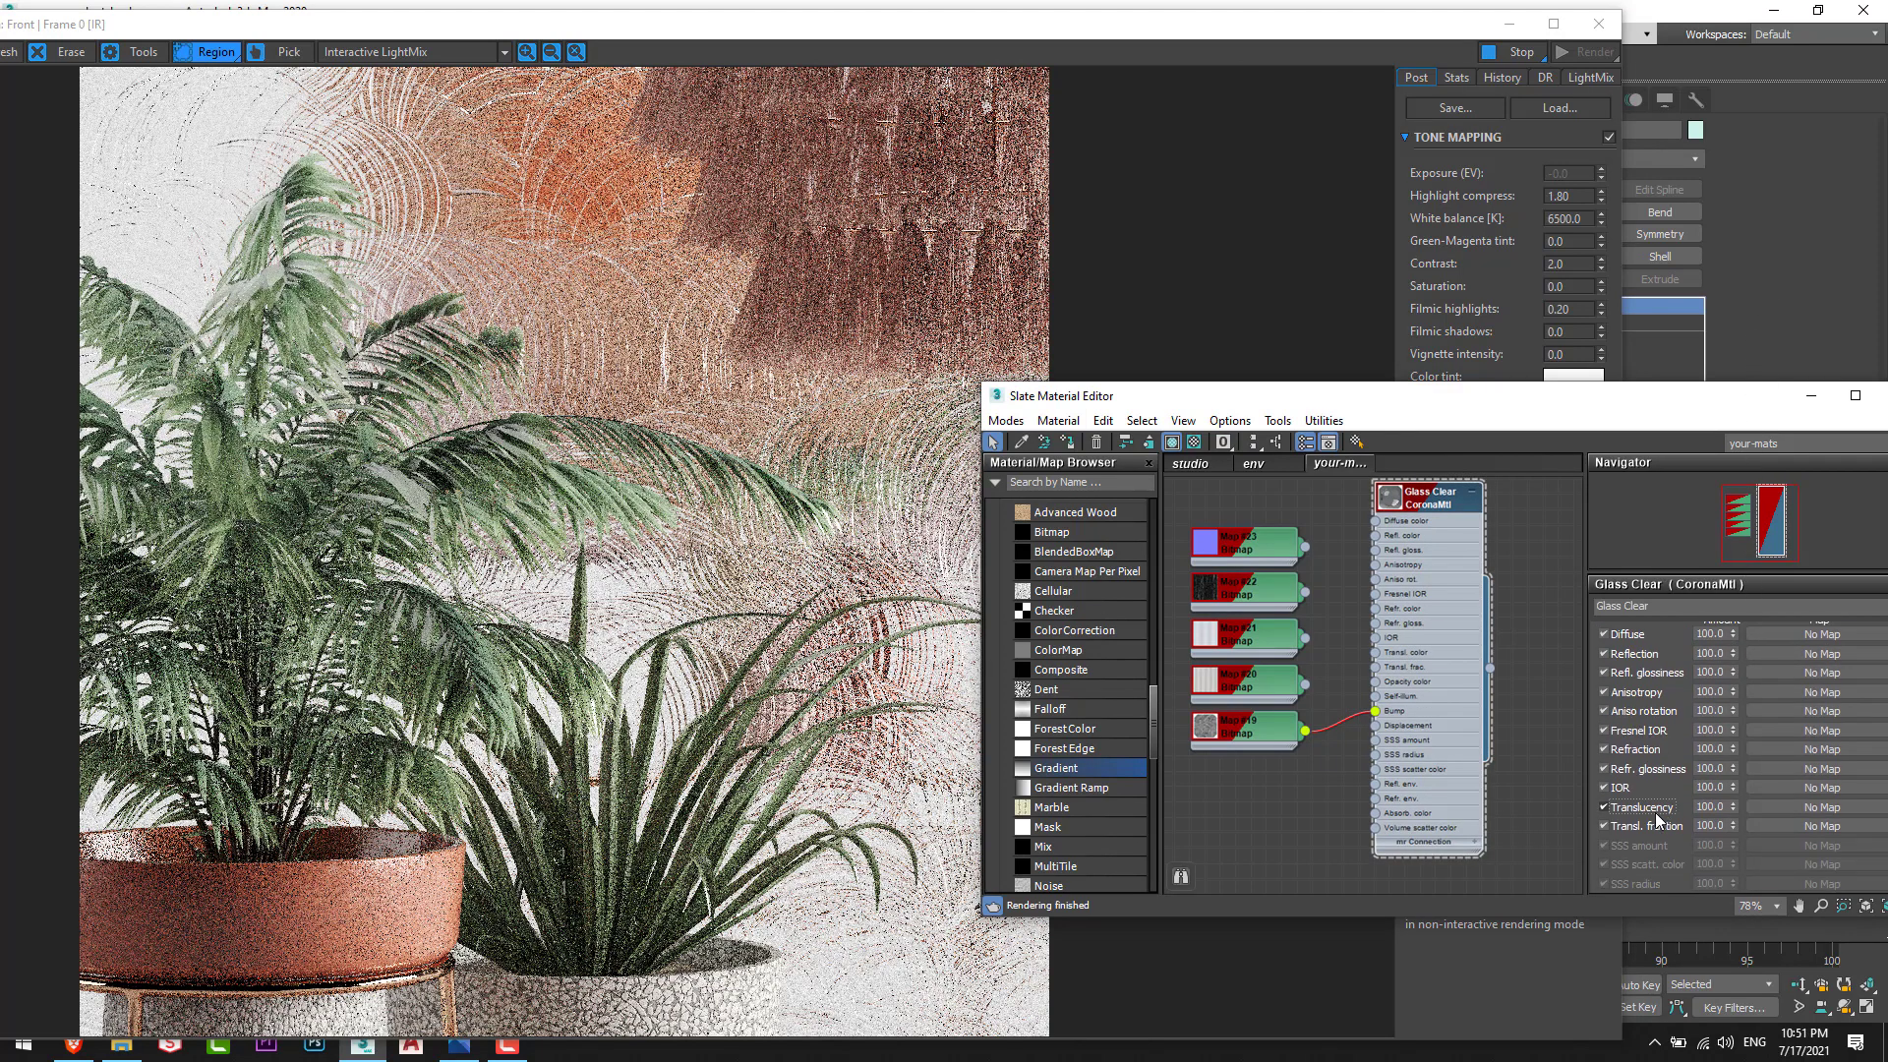
scroll(1672, 806, "down", 3)
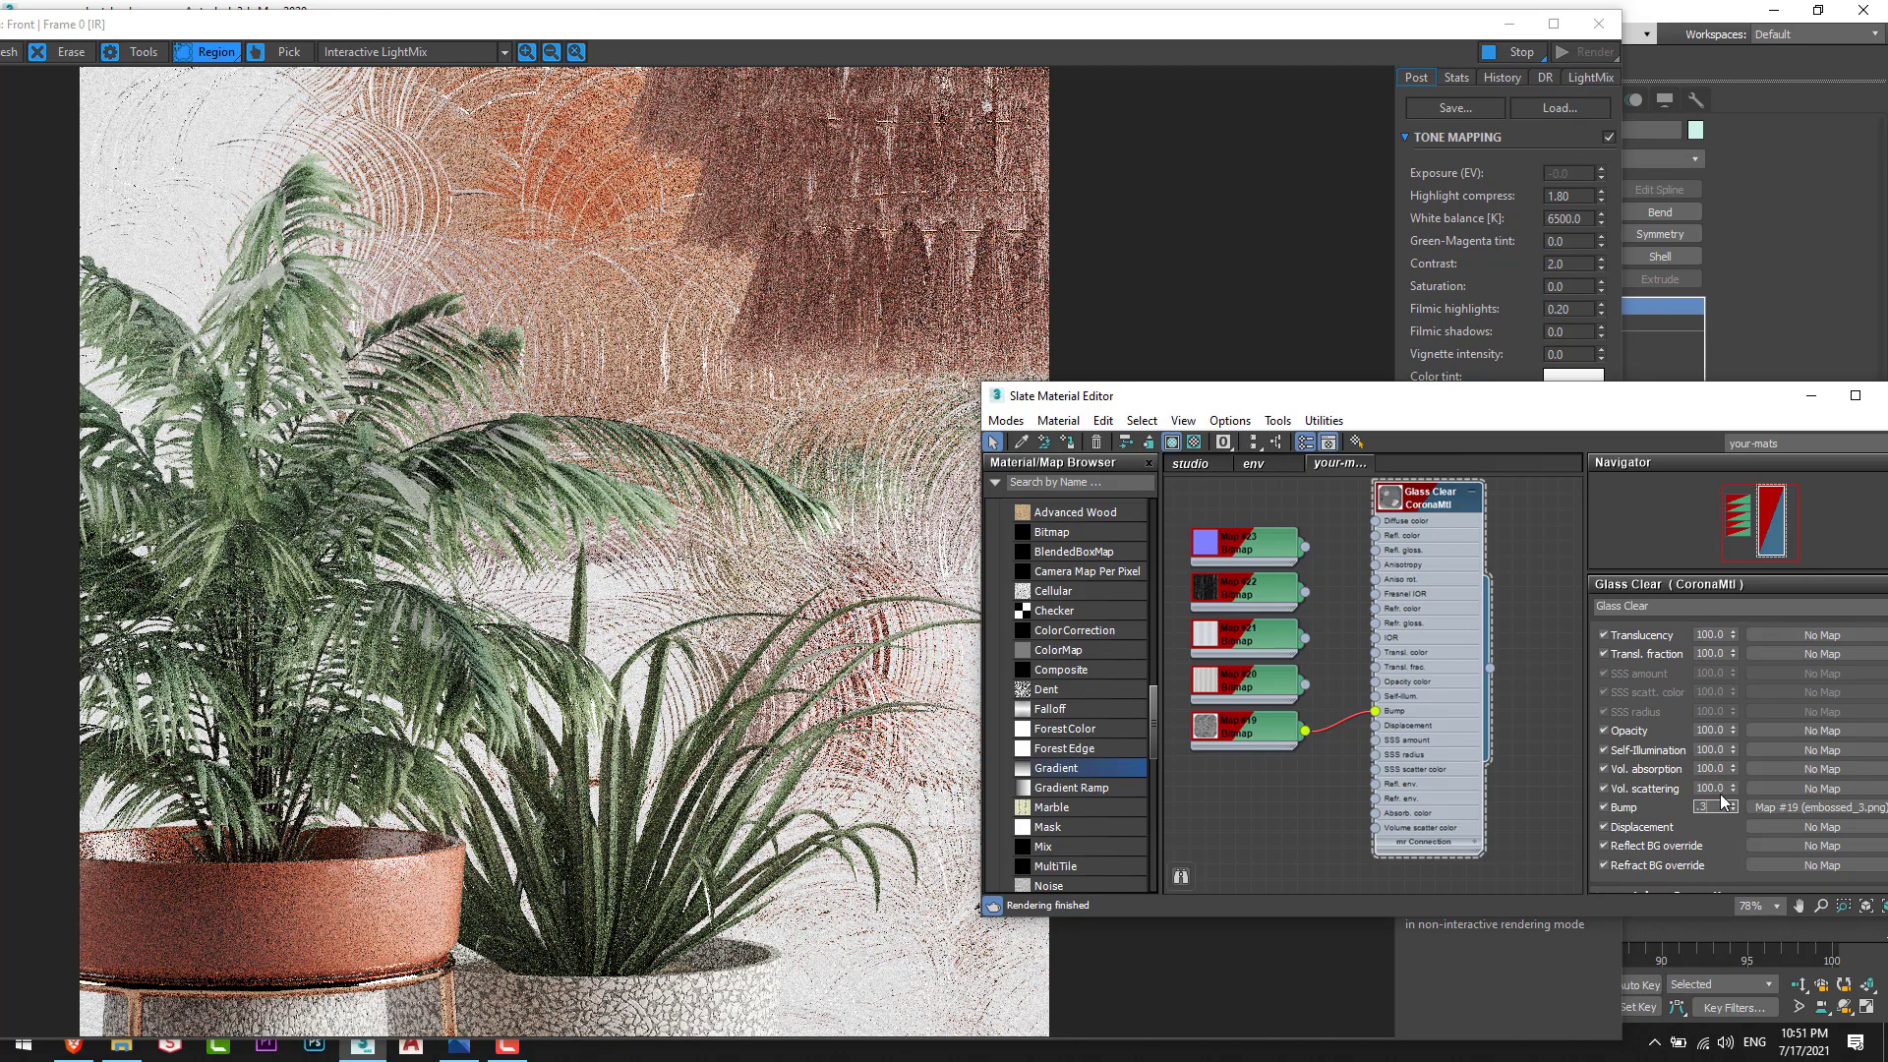
key("Return")
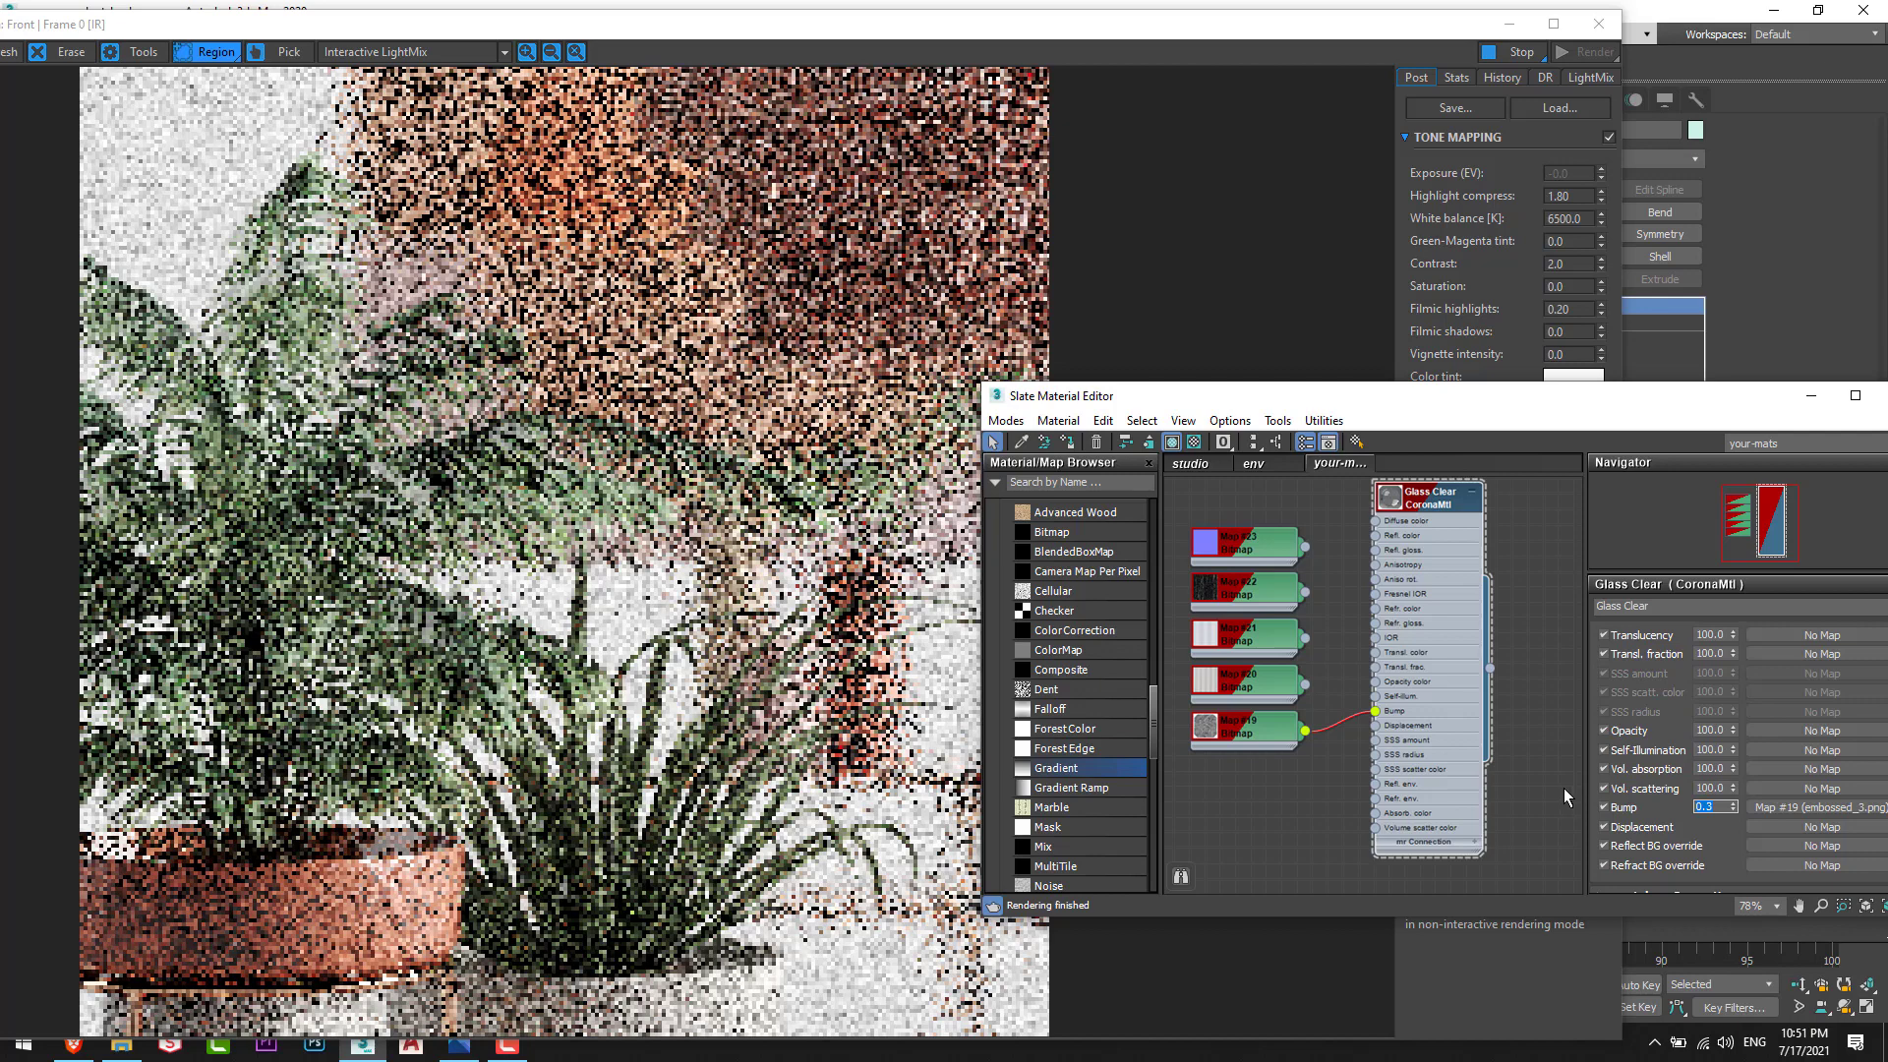
Step: Move the embossed_3.png bitmap away from the Glass Clear material and insert a Color Correction map into its Bump connection
middle_click_drag(1279, 757, 1401, 708)
left_click_drag(1376, 678, 1166, 726)
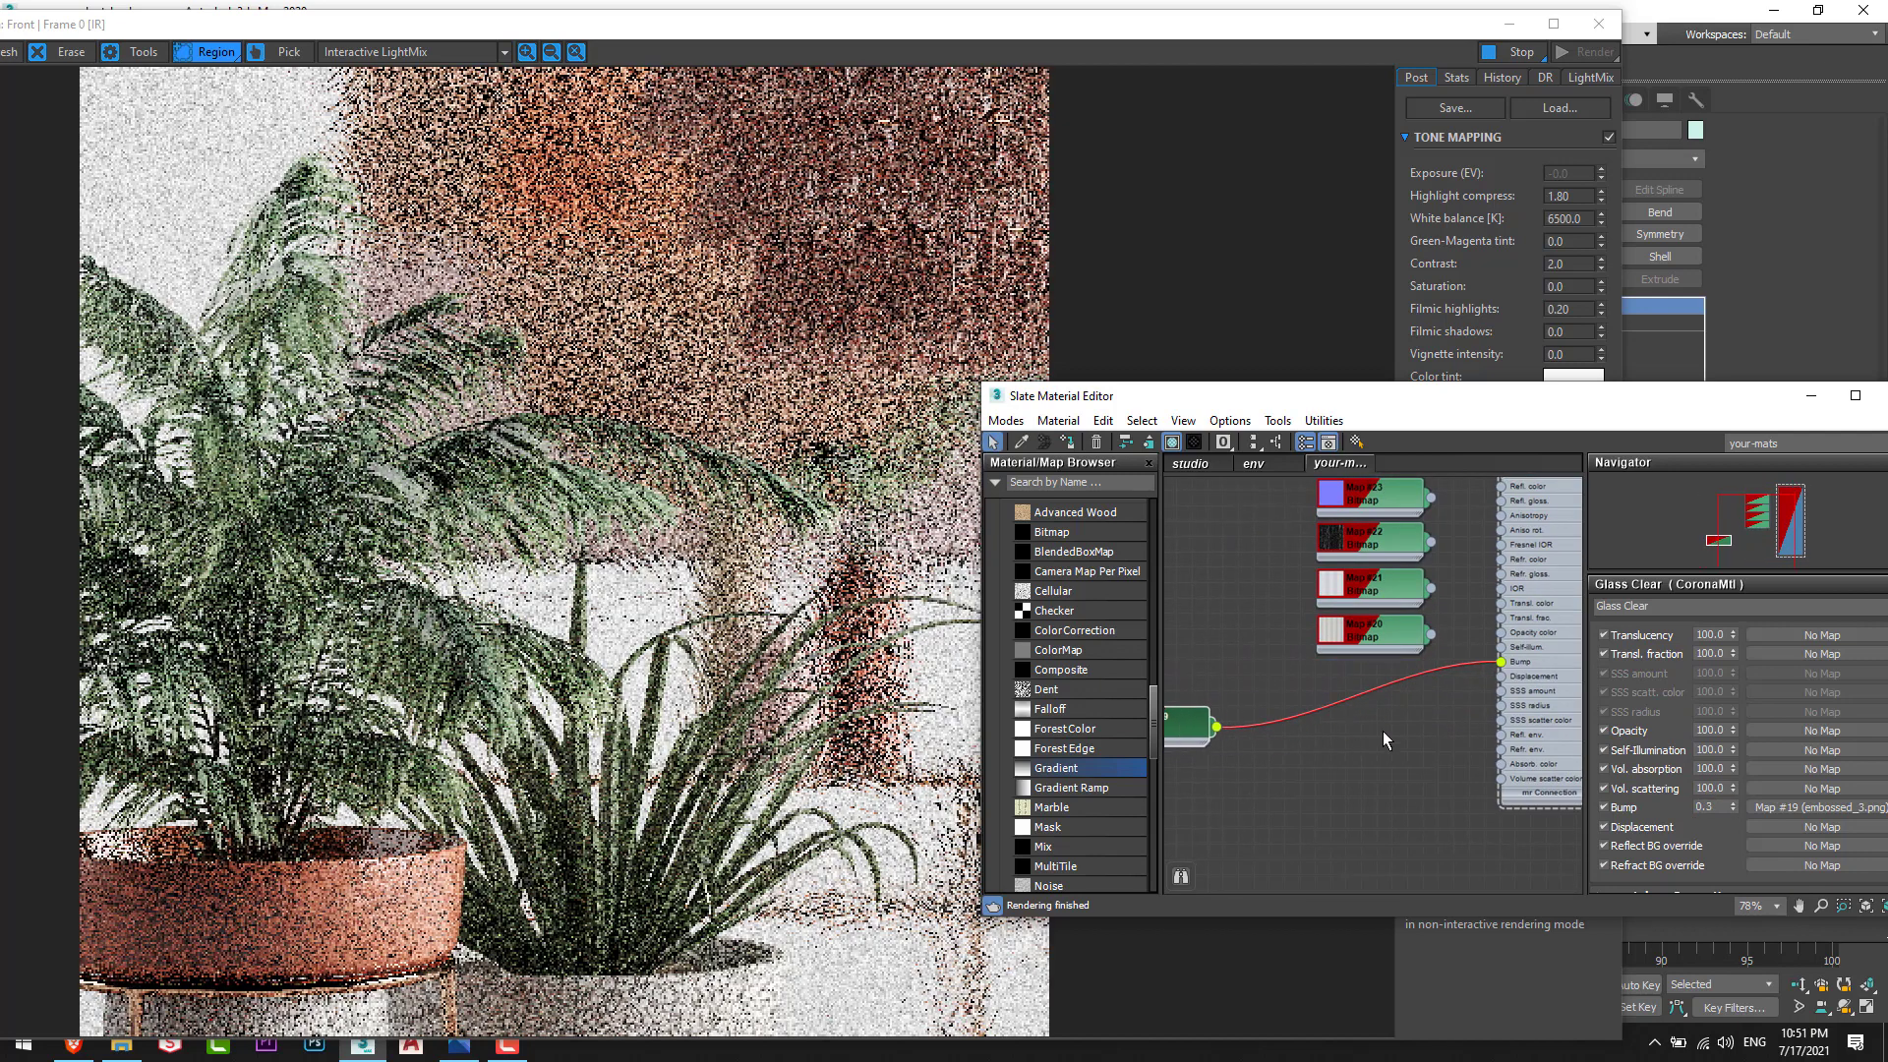
middle_click_drag(1383, 730, 1503, 679)
left_click_drag(1270, 681, 1183, 741)
middle_click_drag(1463, 737, 1375, 760)
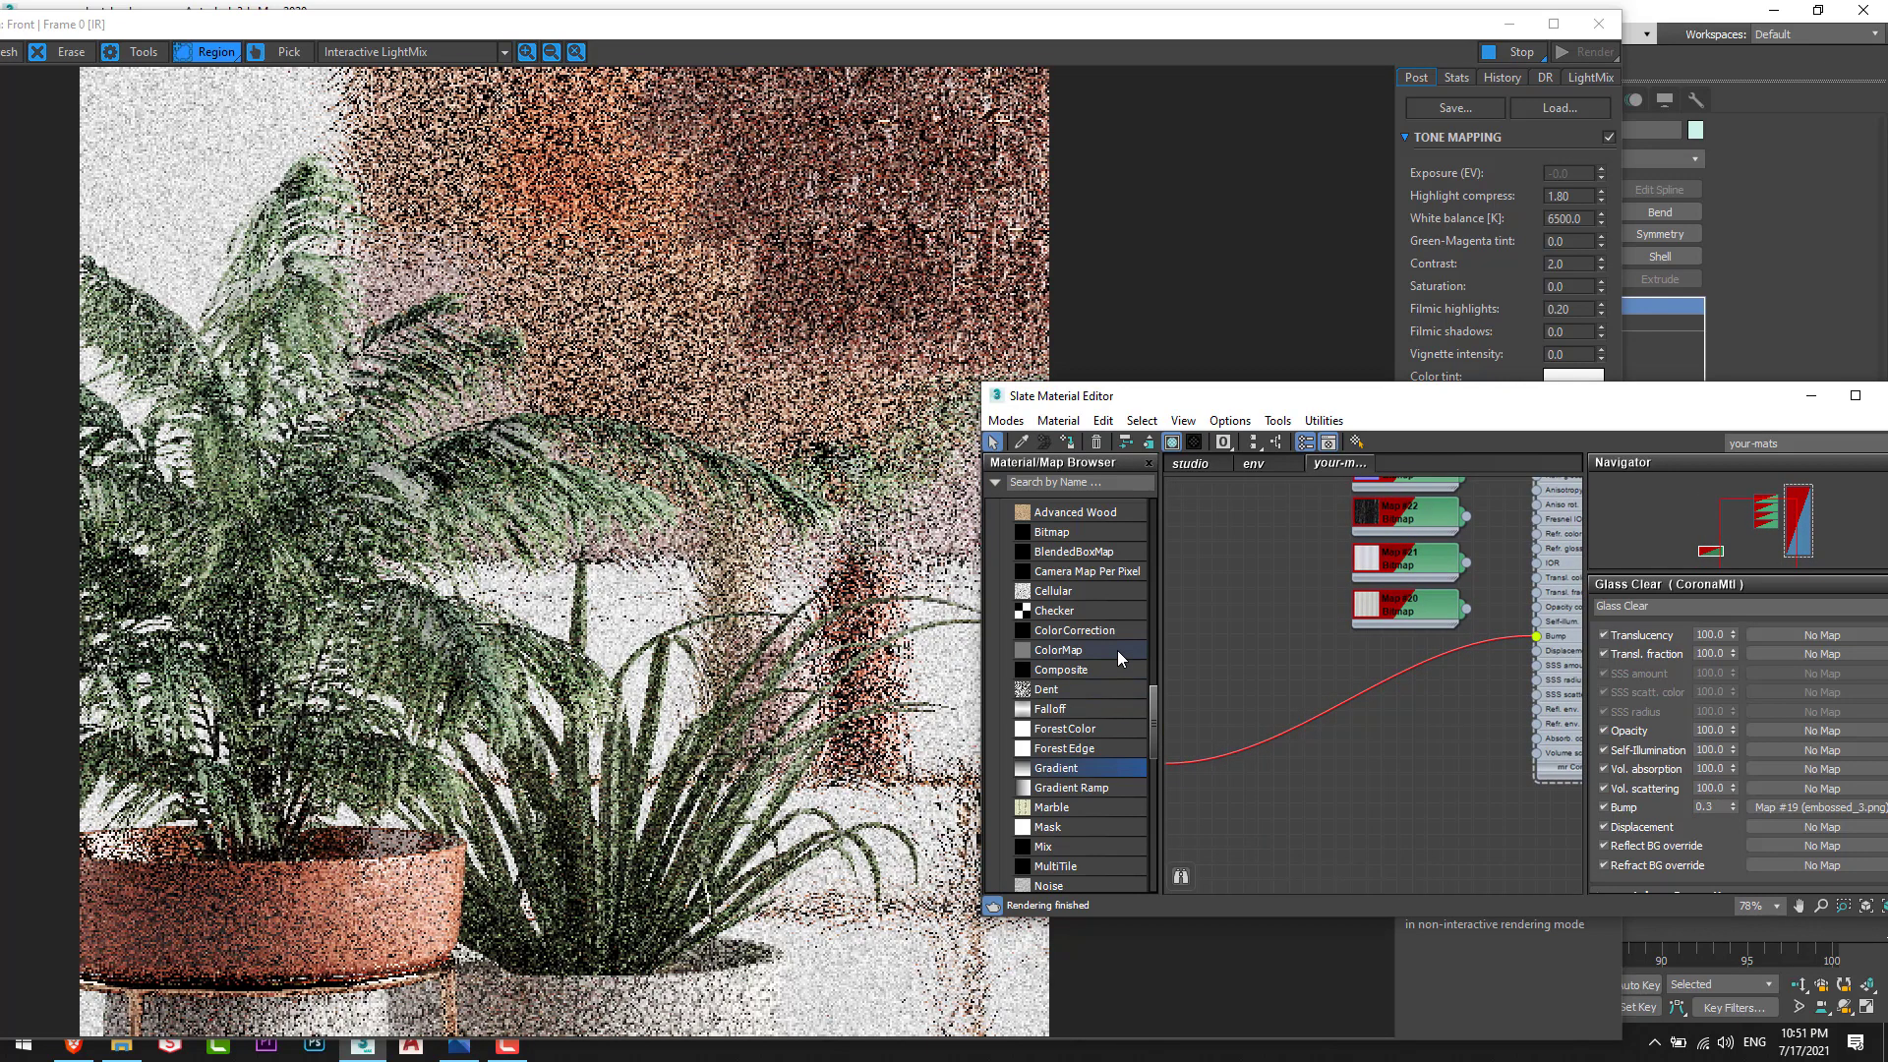
left_click_drag(1074, 636, 1330, 704)
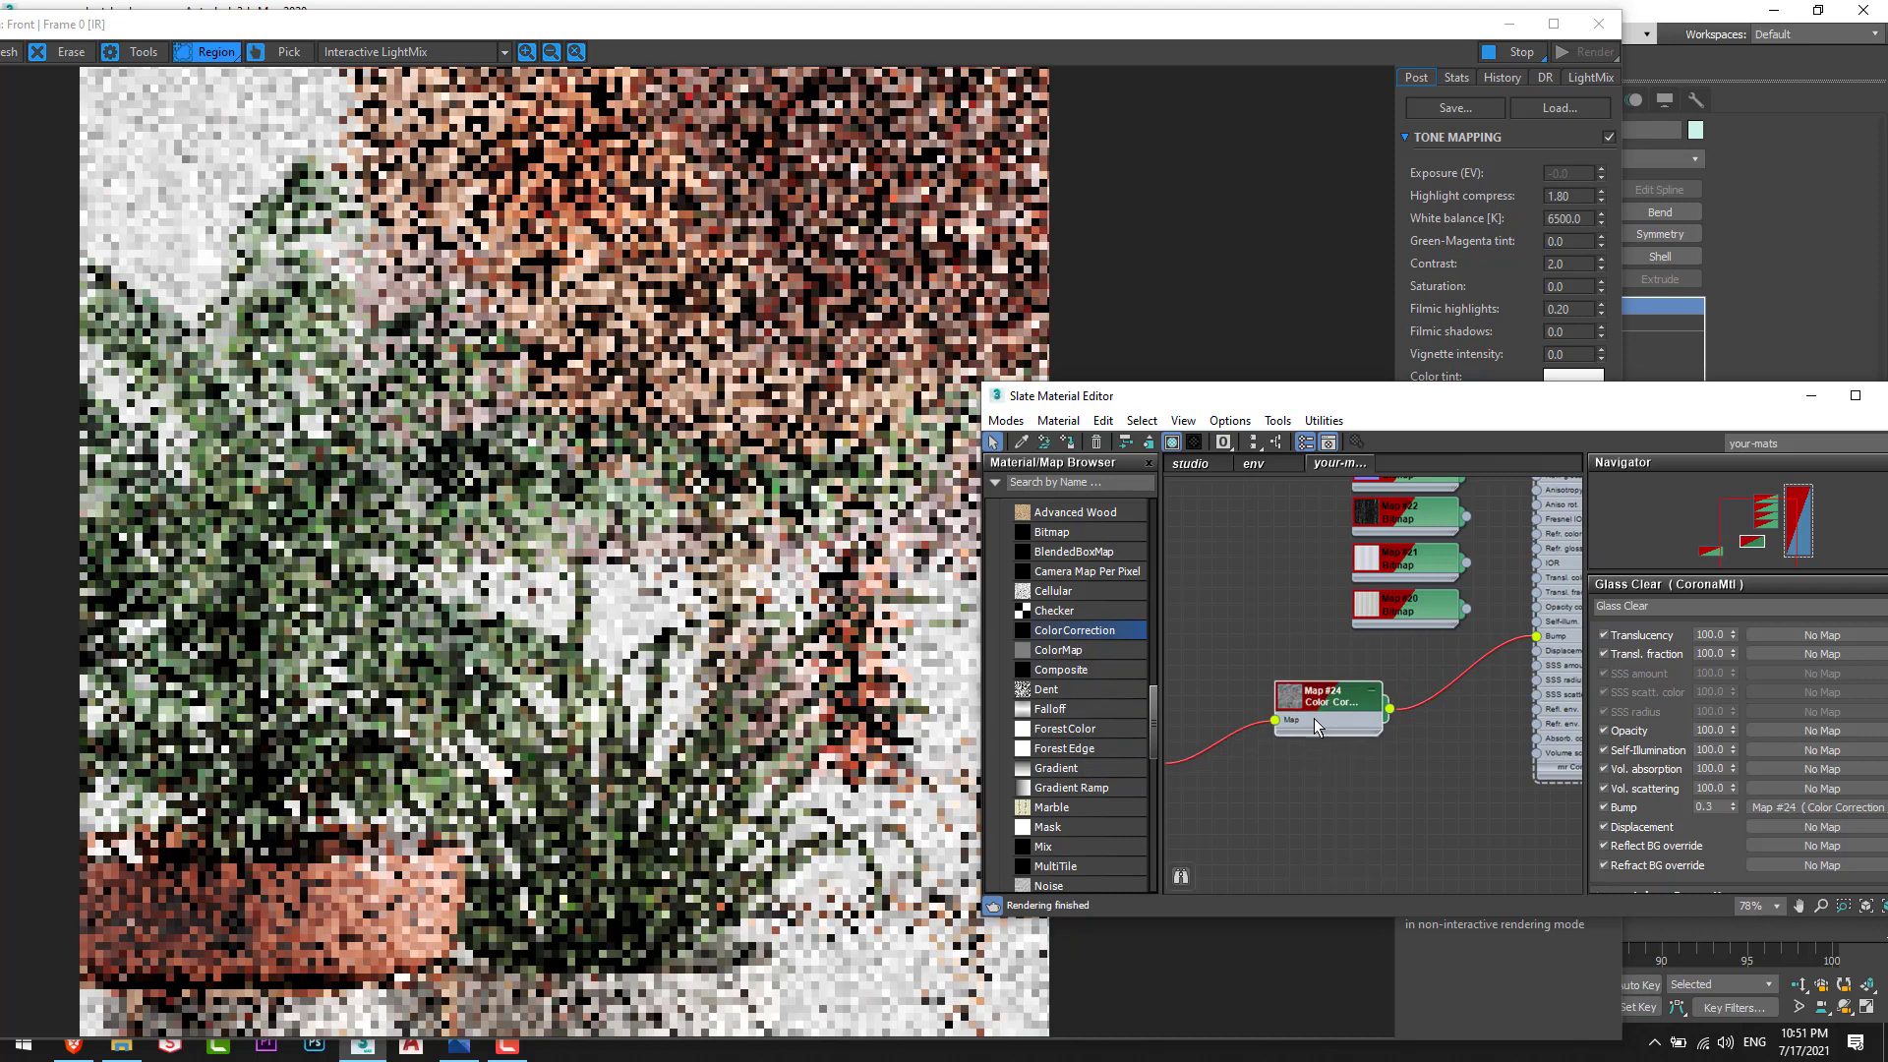
Step: Set the Color Correction map's brightness to about 17.6 and its contrast to about -16.9
double_click(1320, 714)
double_click(1319, 724)
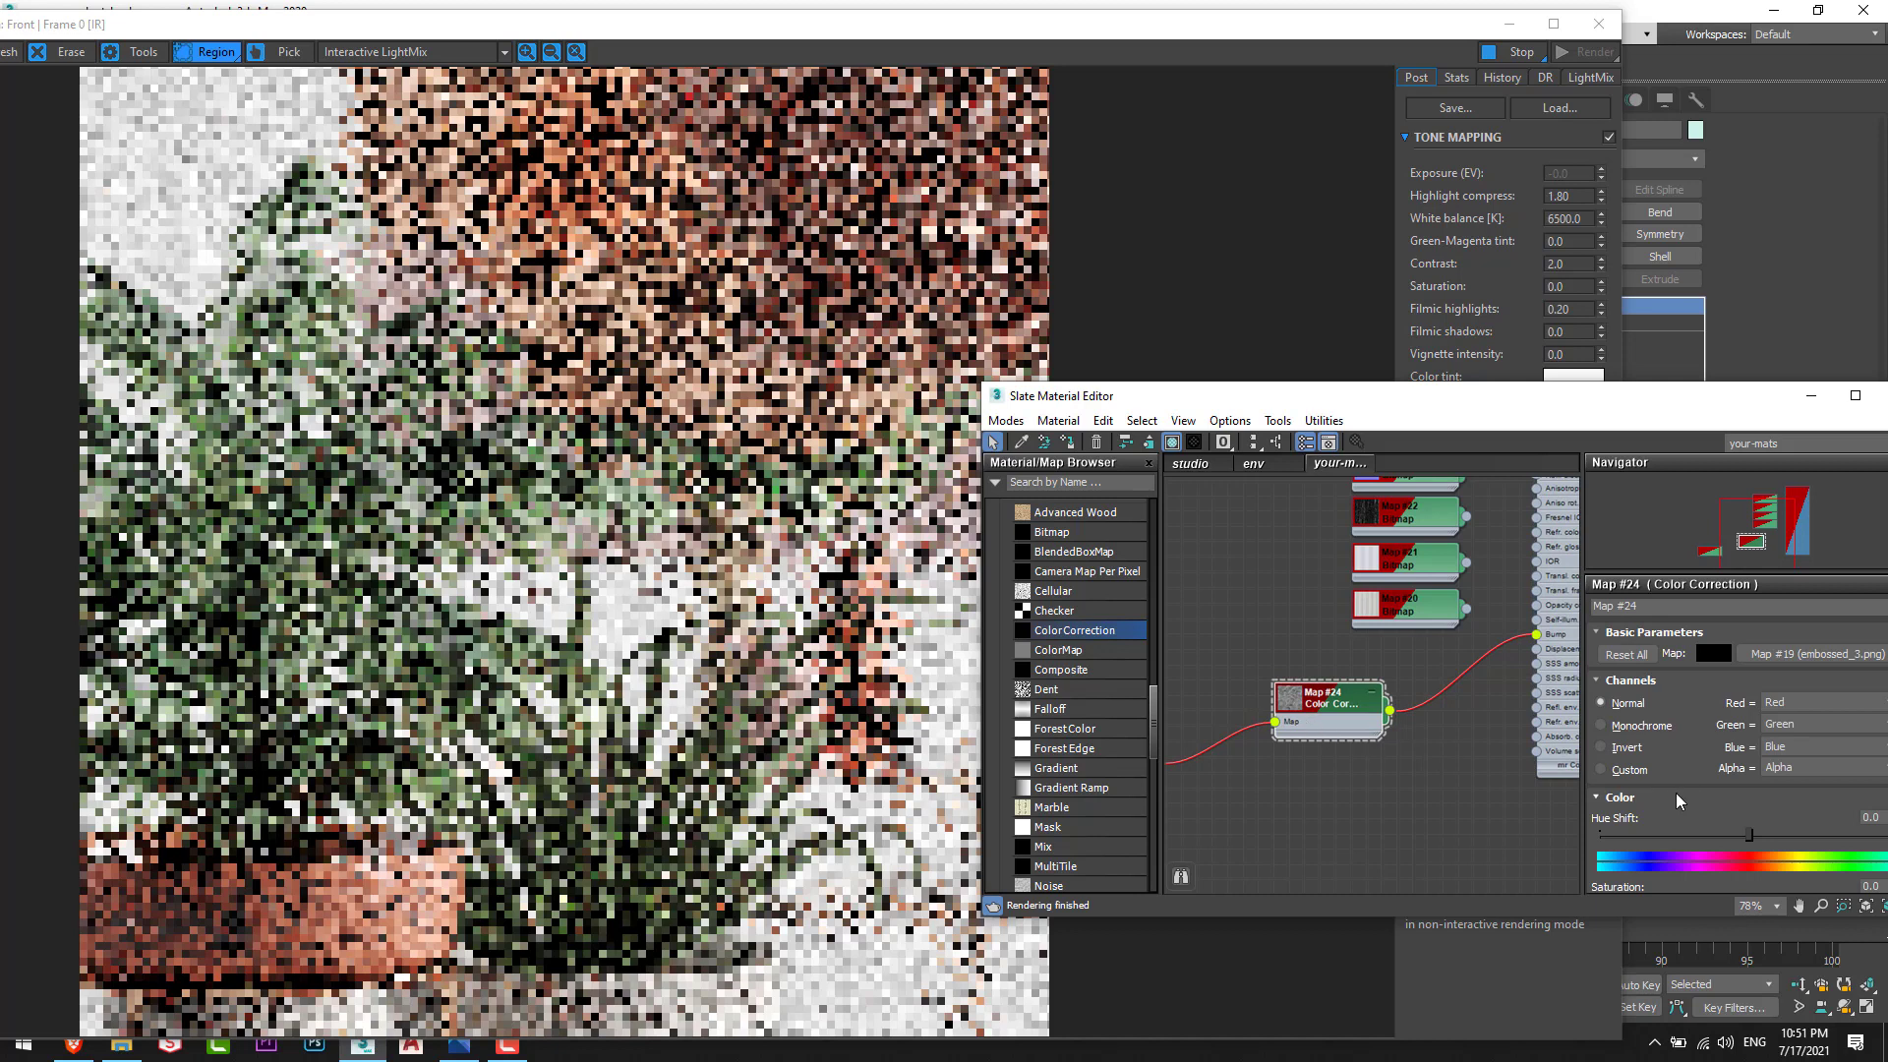
scroll(1687, 765, "down", 3)
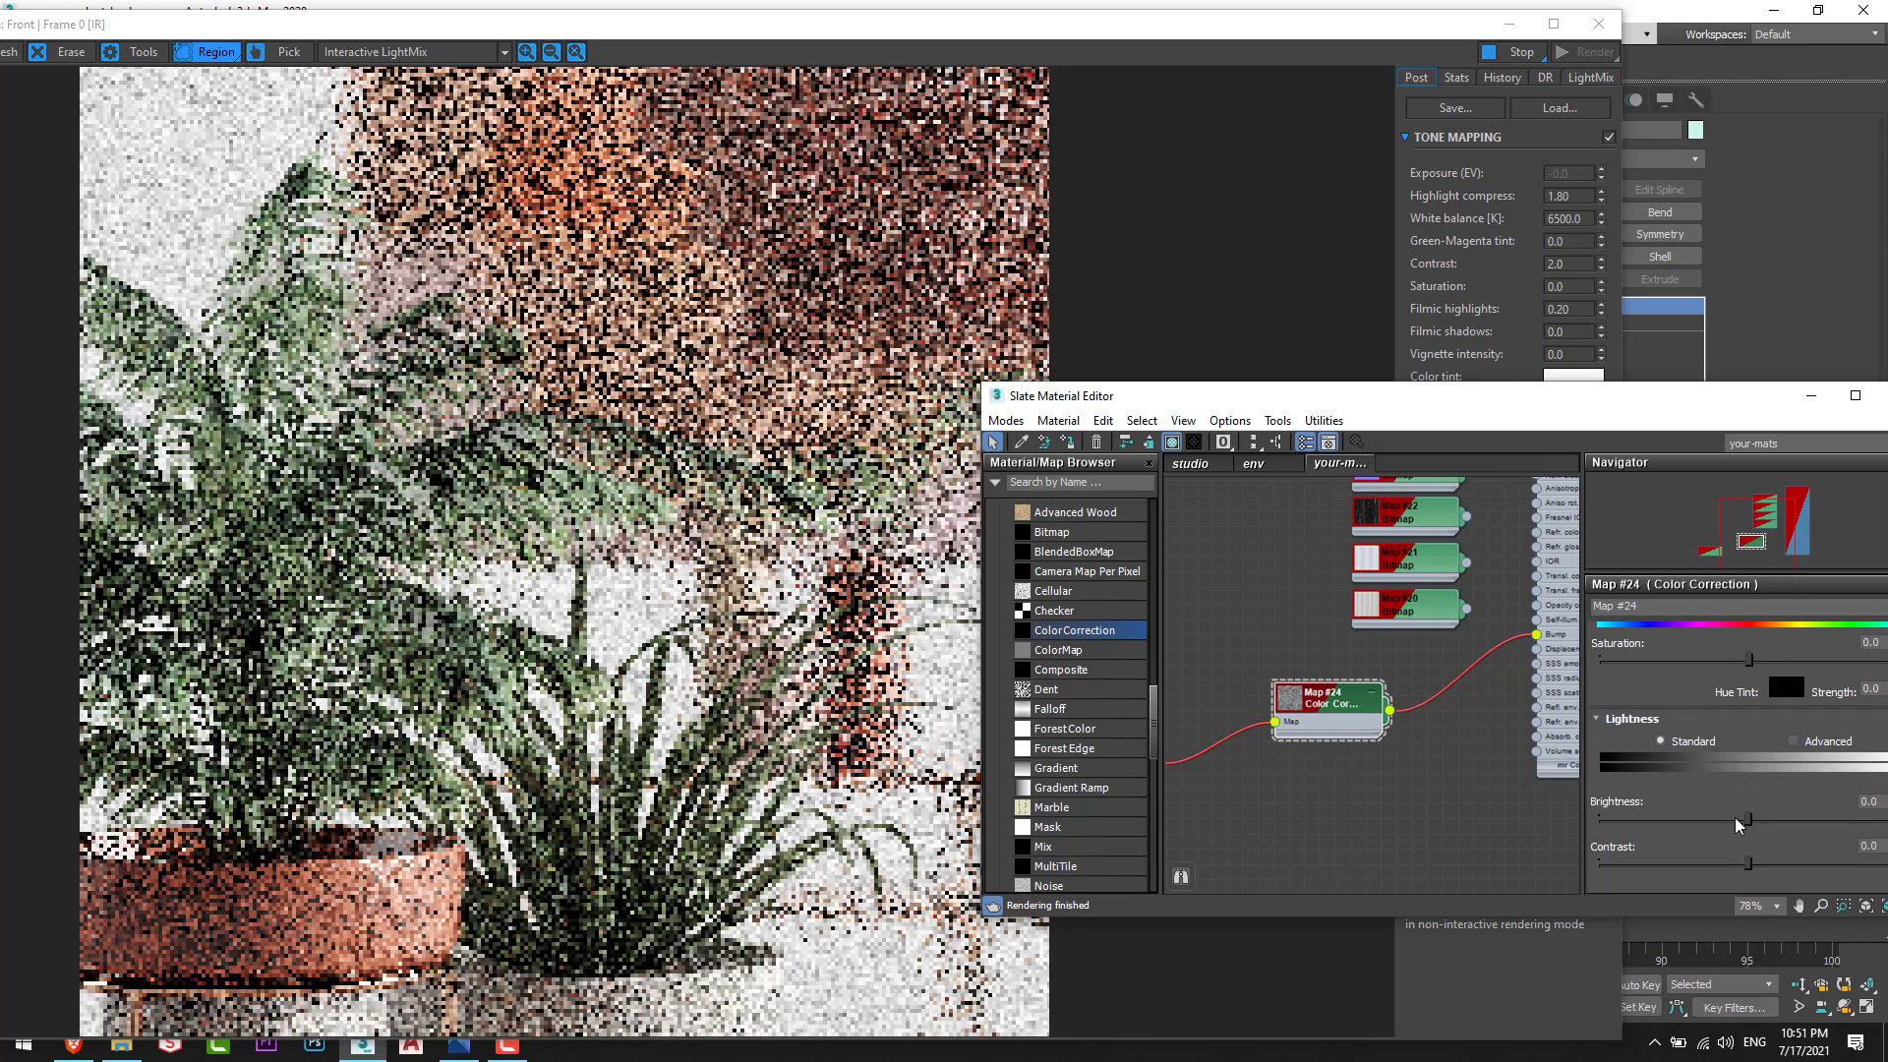
scroll(1740, 826, "down", 1)
left_click_drag(1750, 820, 1722, 885)
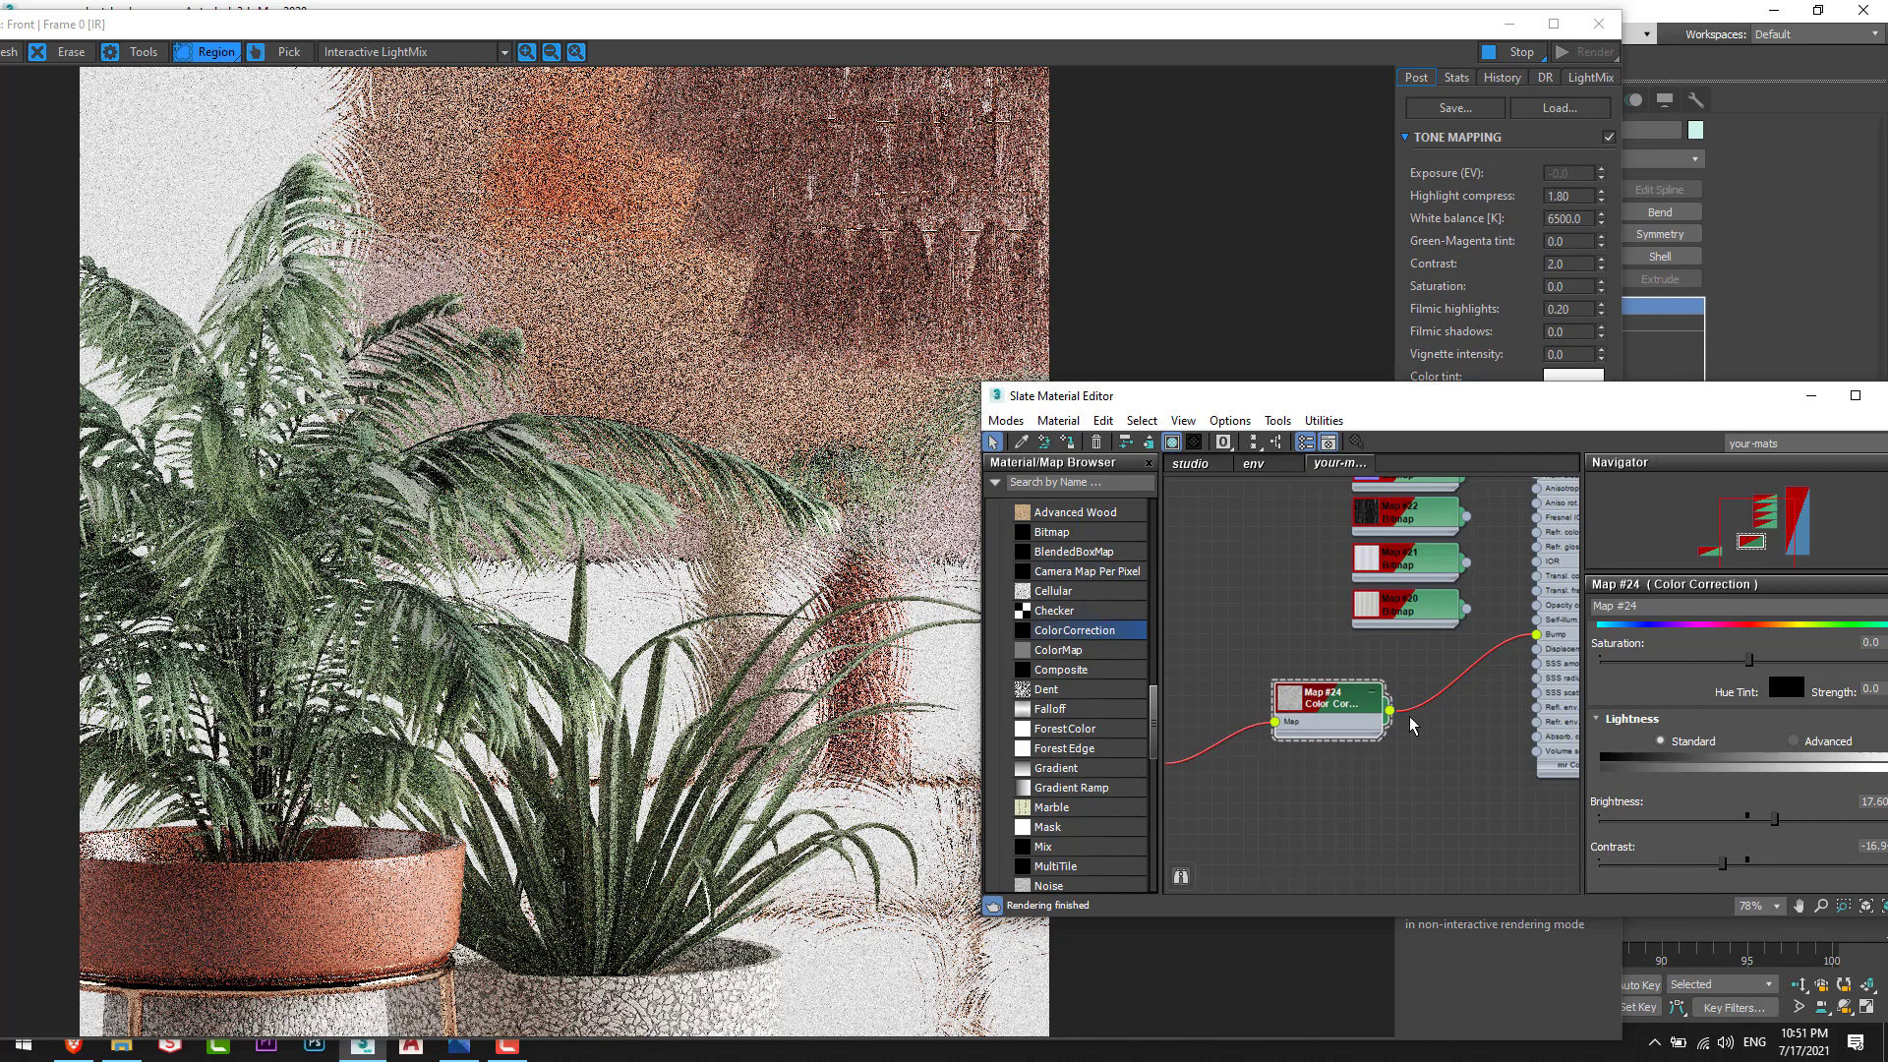
Step: Examine the softened embossed distortion around the lower plant and the red vase in the interactive render
middle_click_drag(1425, 766, 1307, 757)
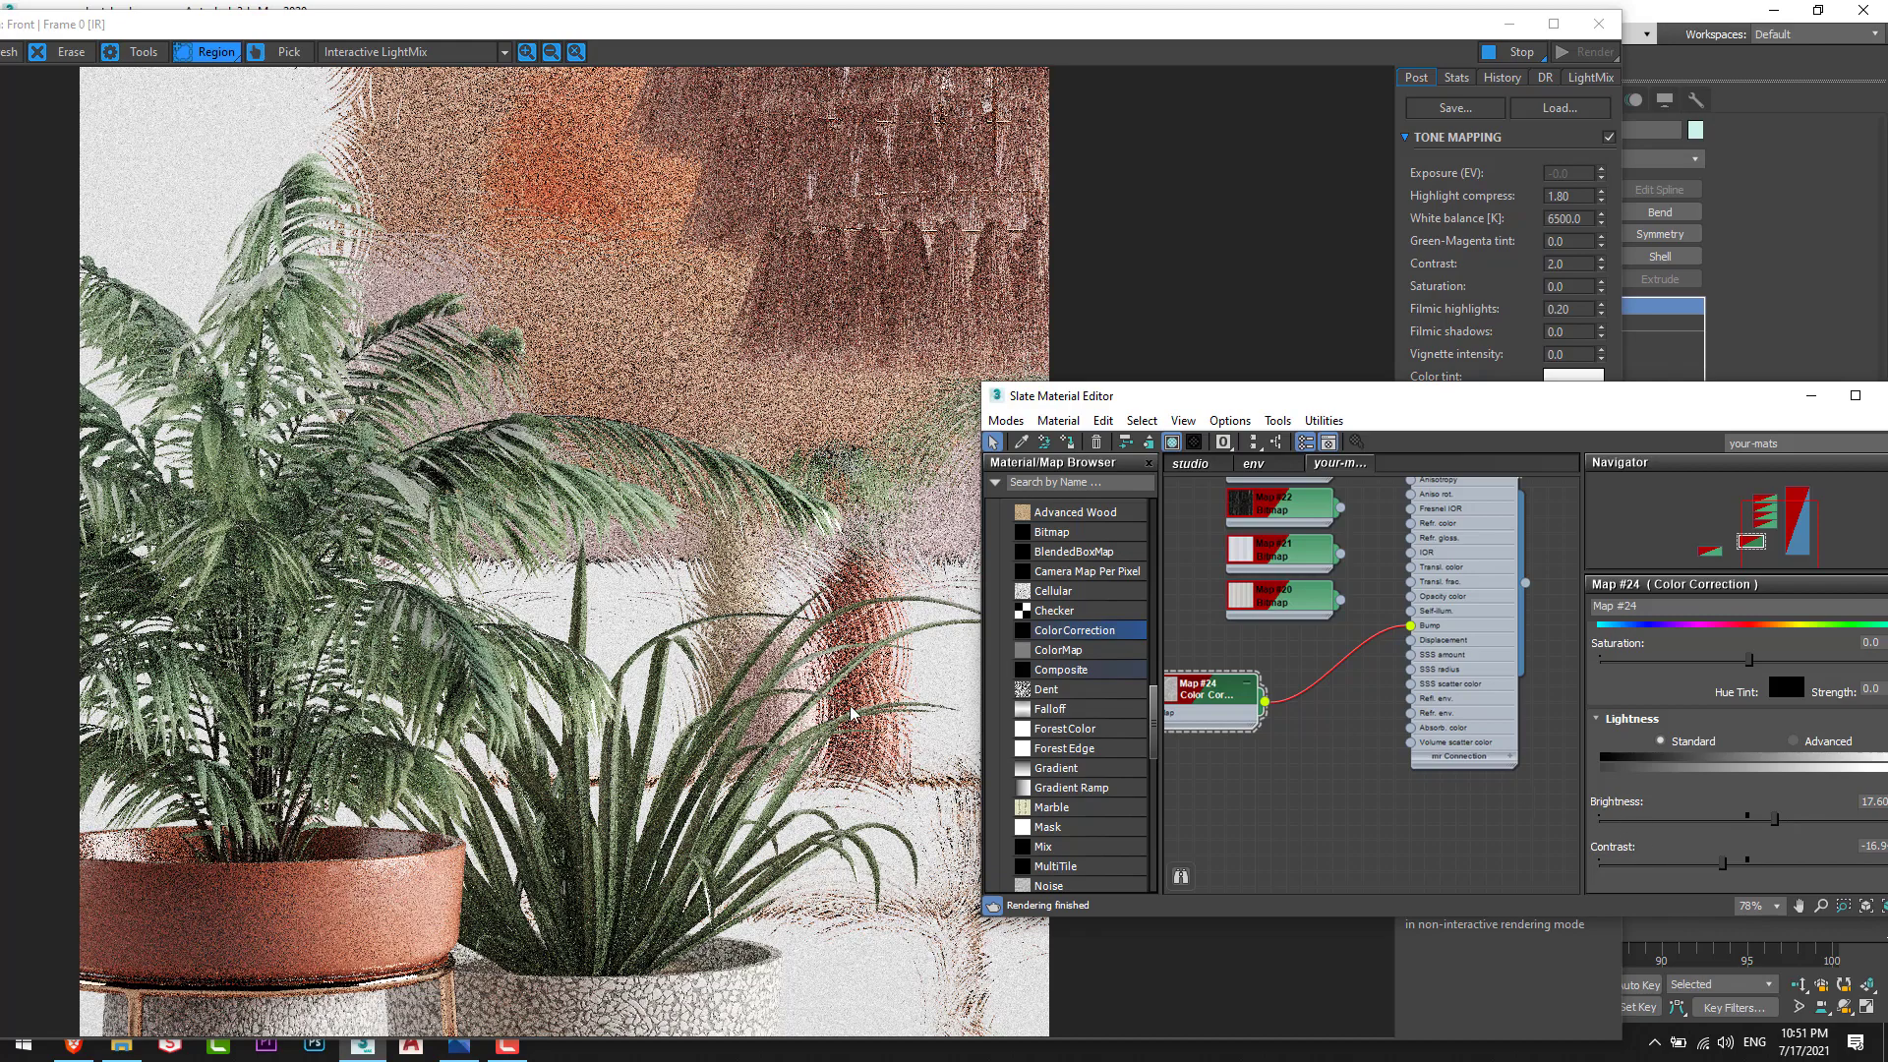
scroll(848, 707, "up", 1)
middle_click_drag(921, 976, 922, 743)
scroll(923, 747, "up", 1)
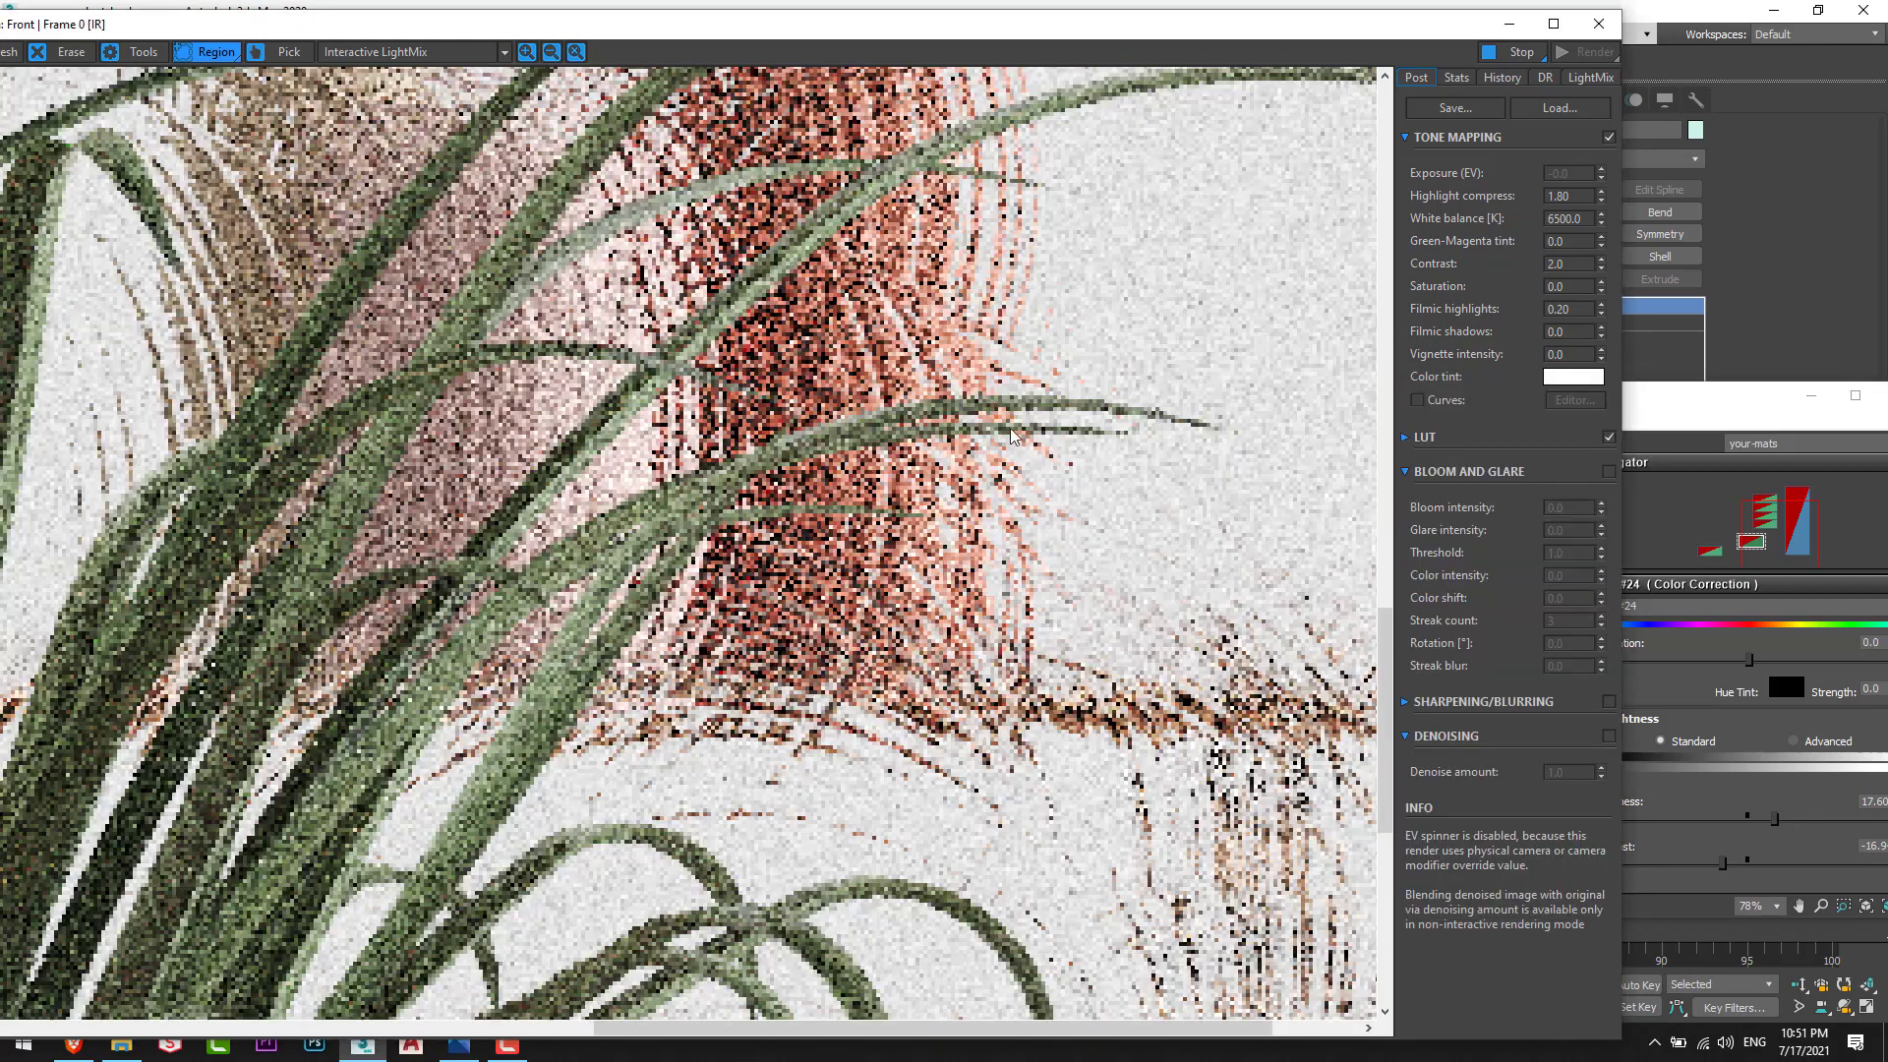
scroll(878, 840, "down", 1)
scroll(748, 984, "down", 1)
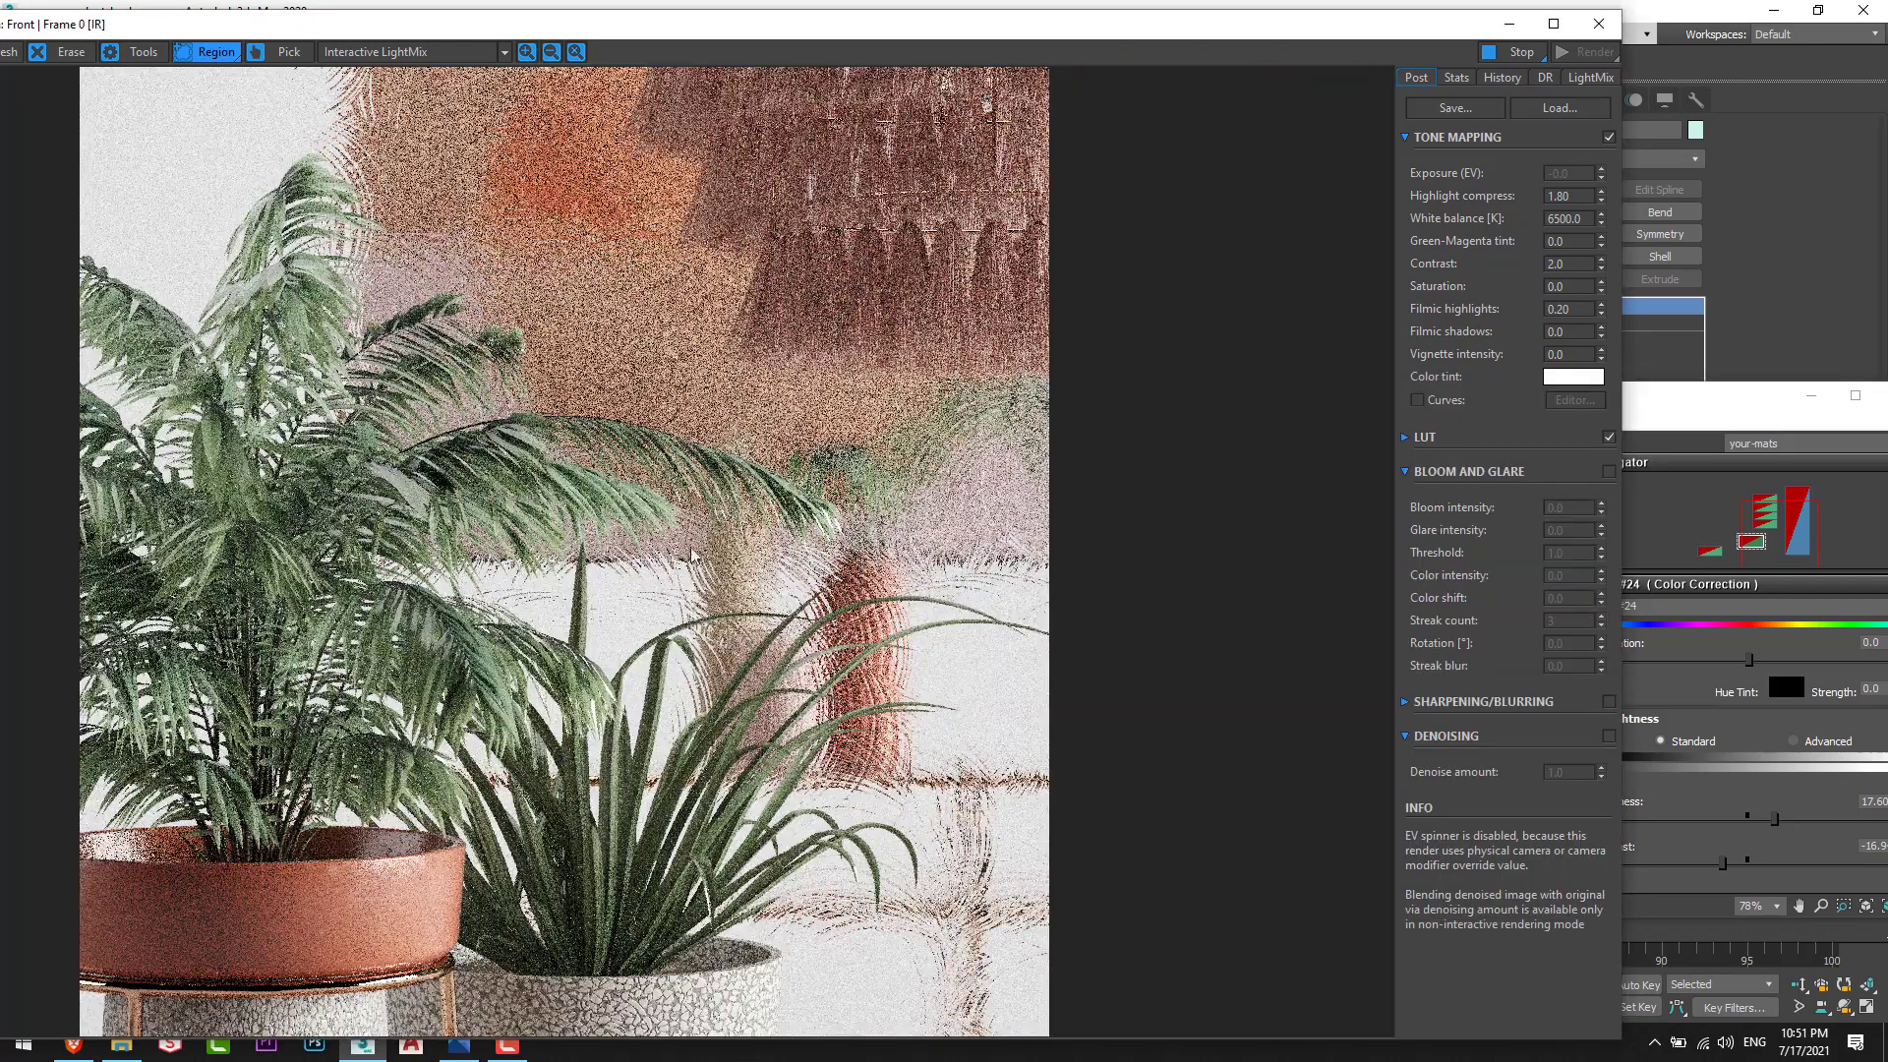
Step: Replace the Bump input of the Glass Clear material with the striped Map #20 bitmap
left_click(1662, 528)
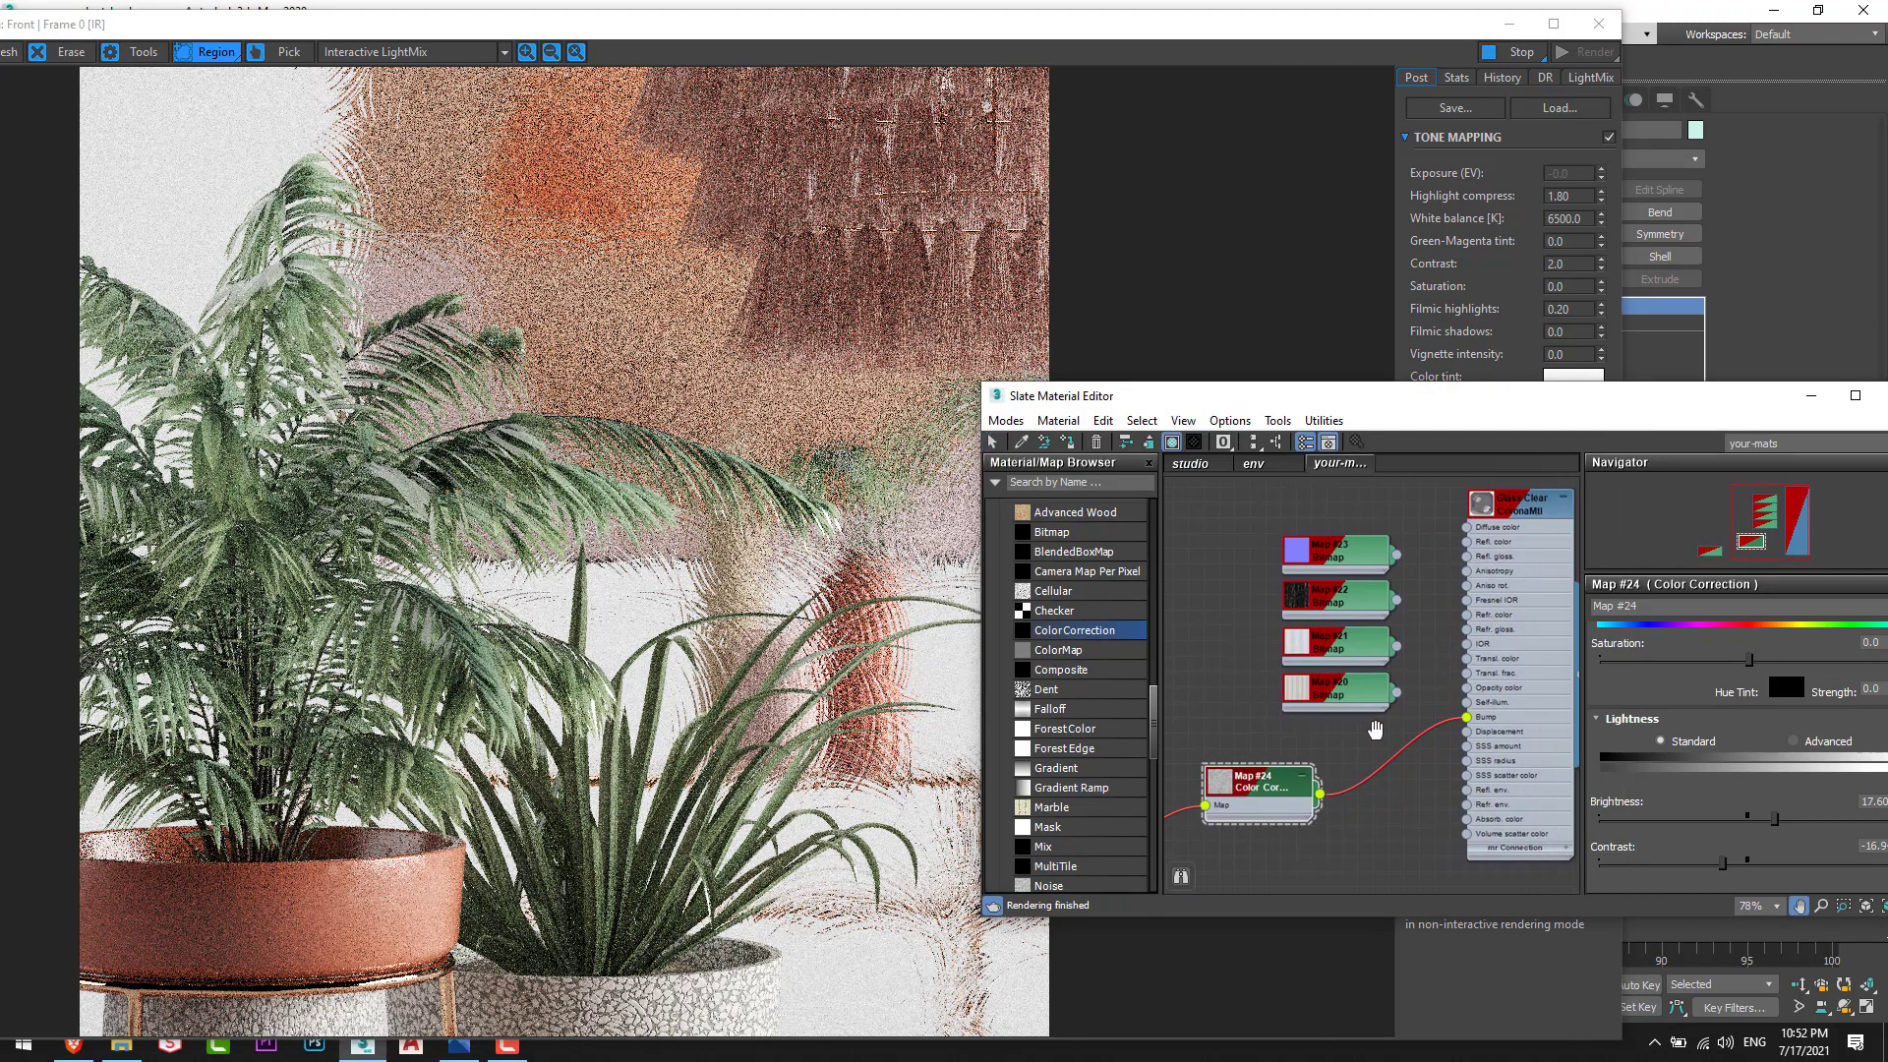
middle_click_drag(1412, 740, 1369, 735)
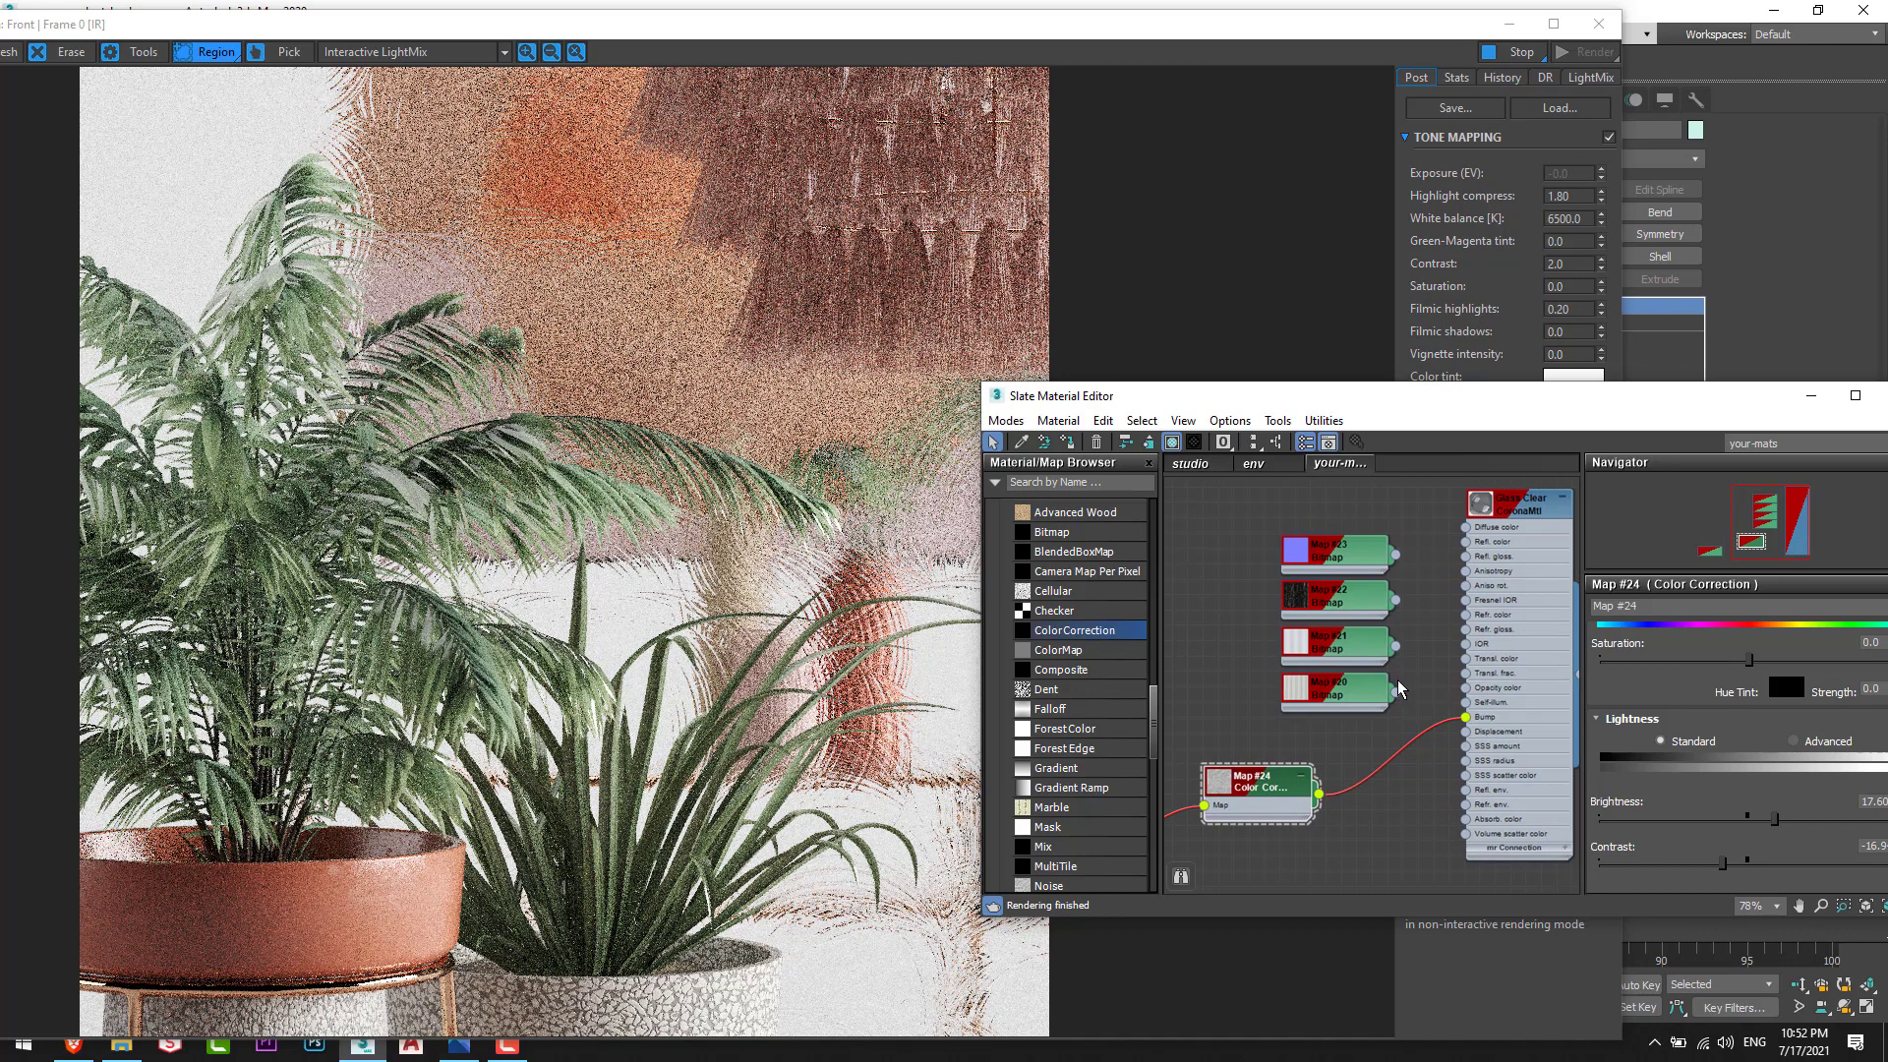
left_click_drag(1396, 693, 1465, 717)
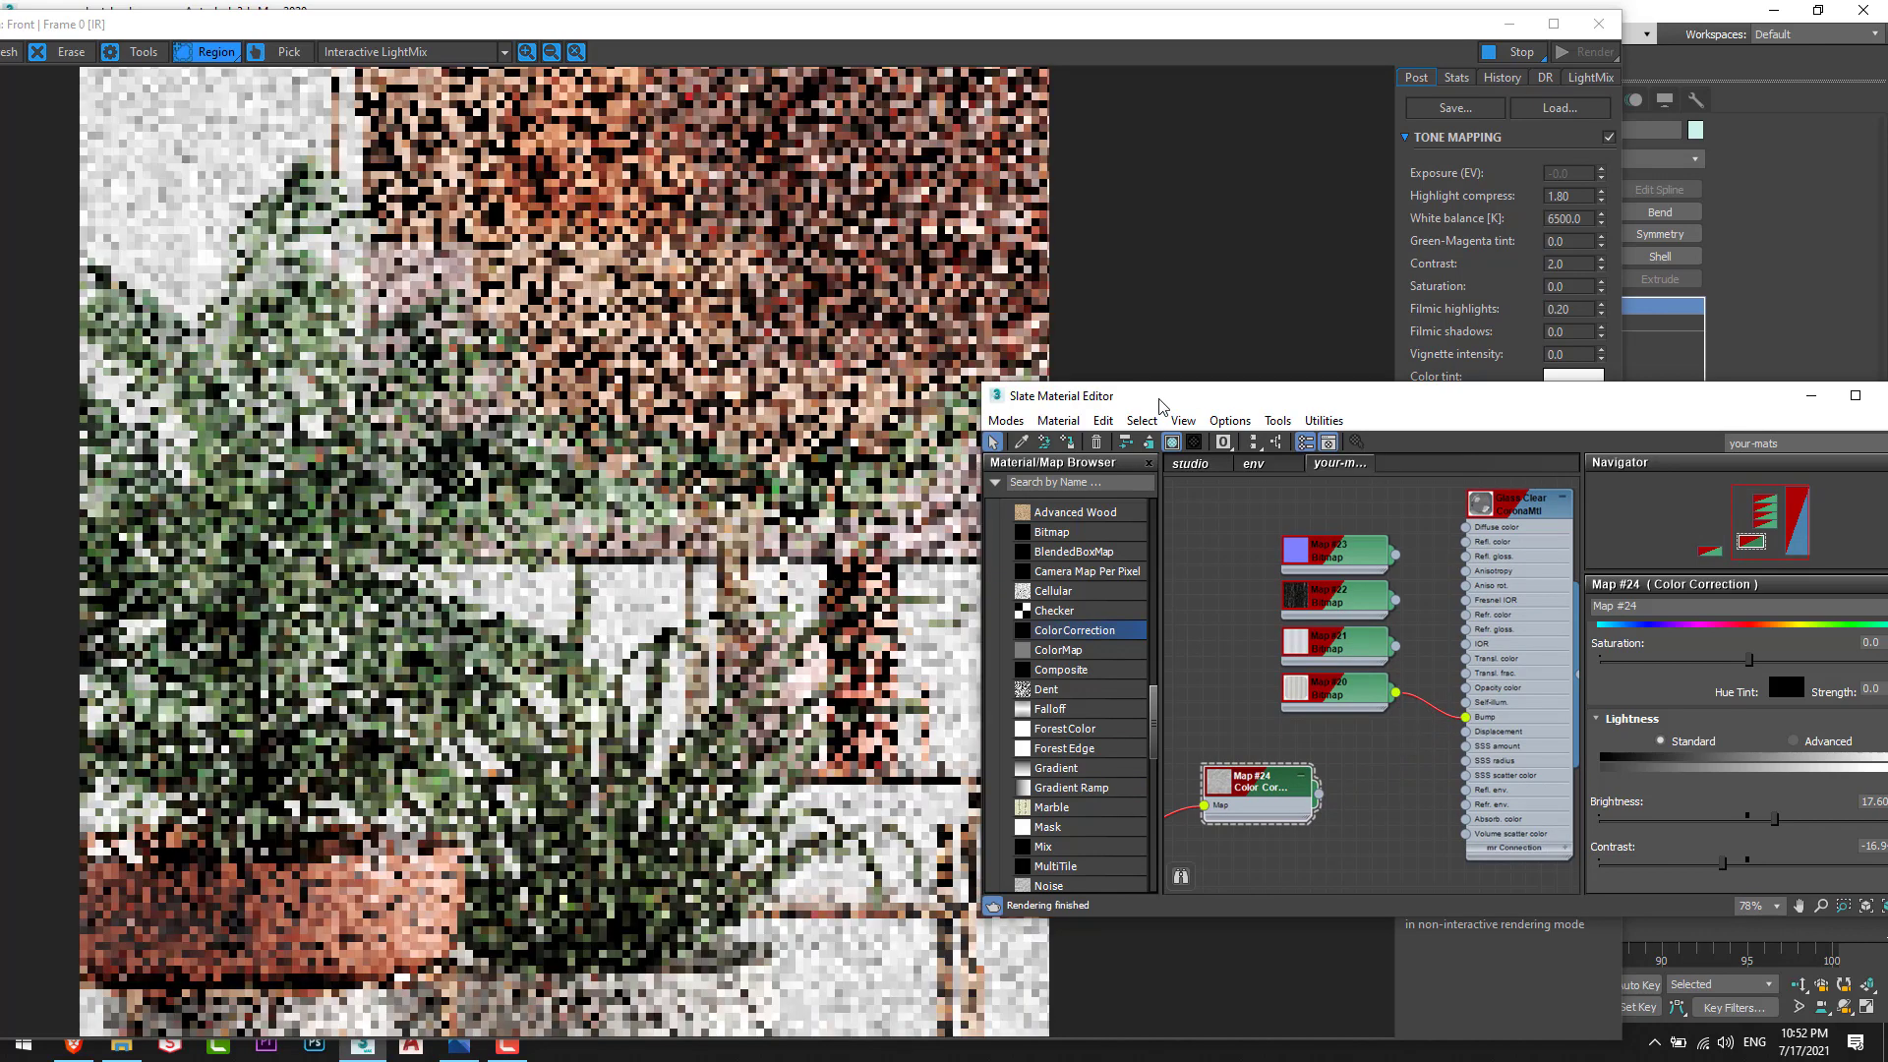
Step: Switch the 3ds Max viewport to the Close camera and bring the interactive render back into full view
left_click_drag(1158, 399, 1233, 391)
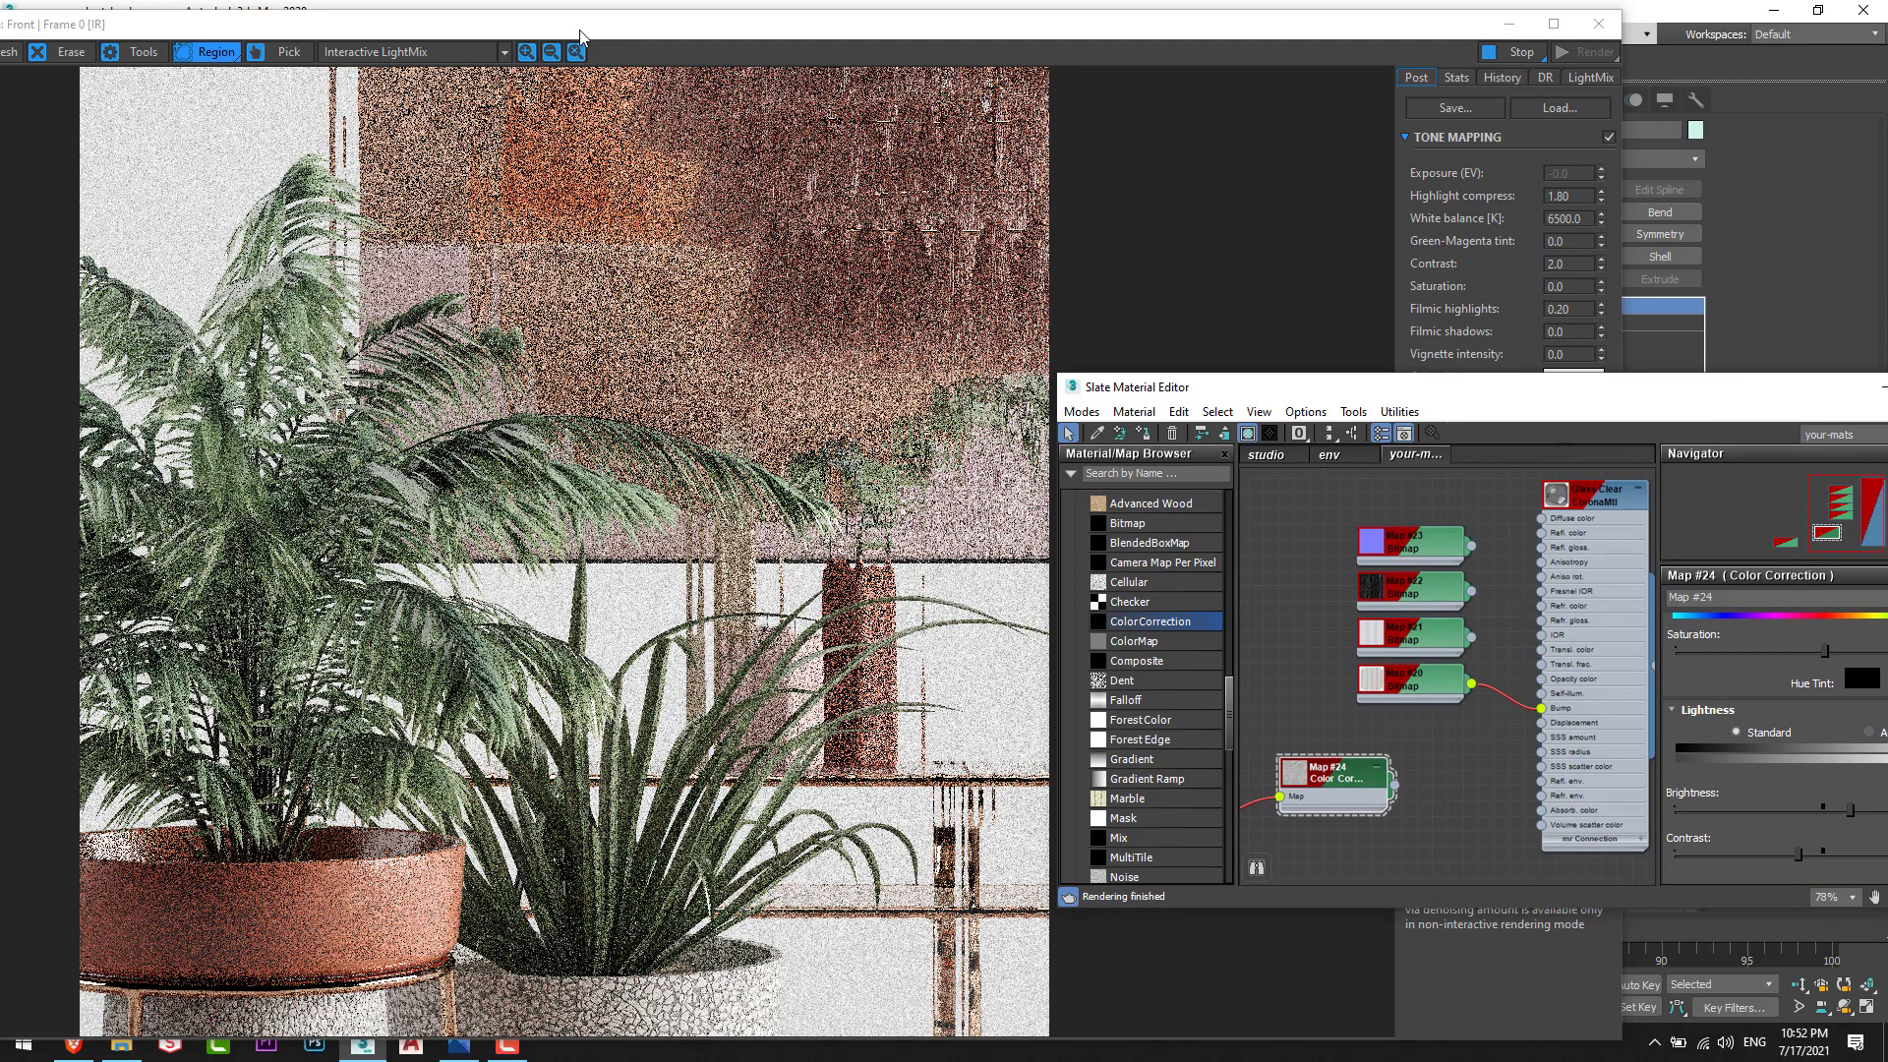
left_click_drag(578, 30, 620, 781)
middle_click(873, 359)
key("c")
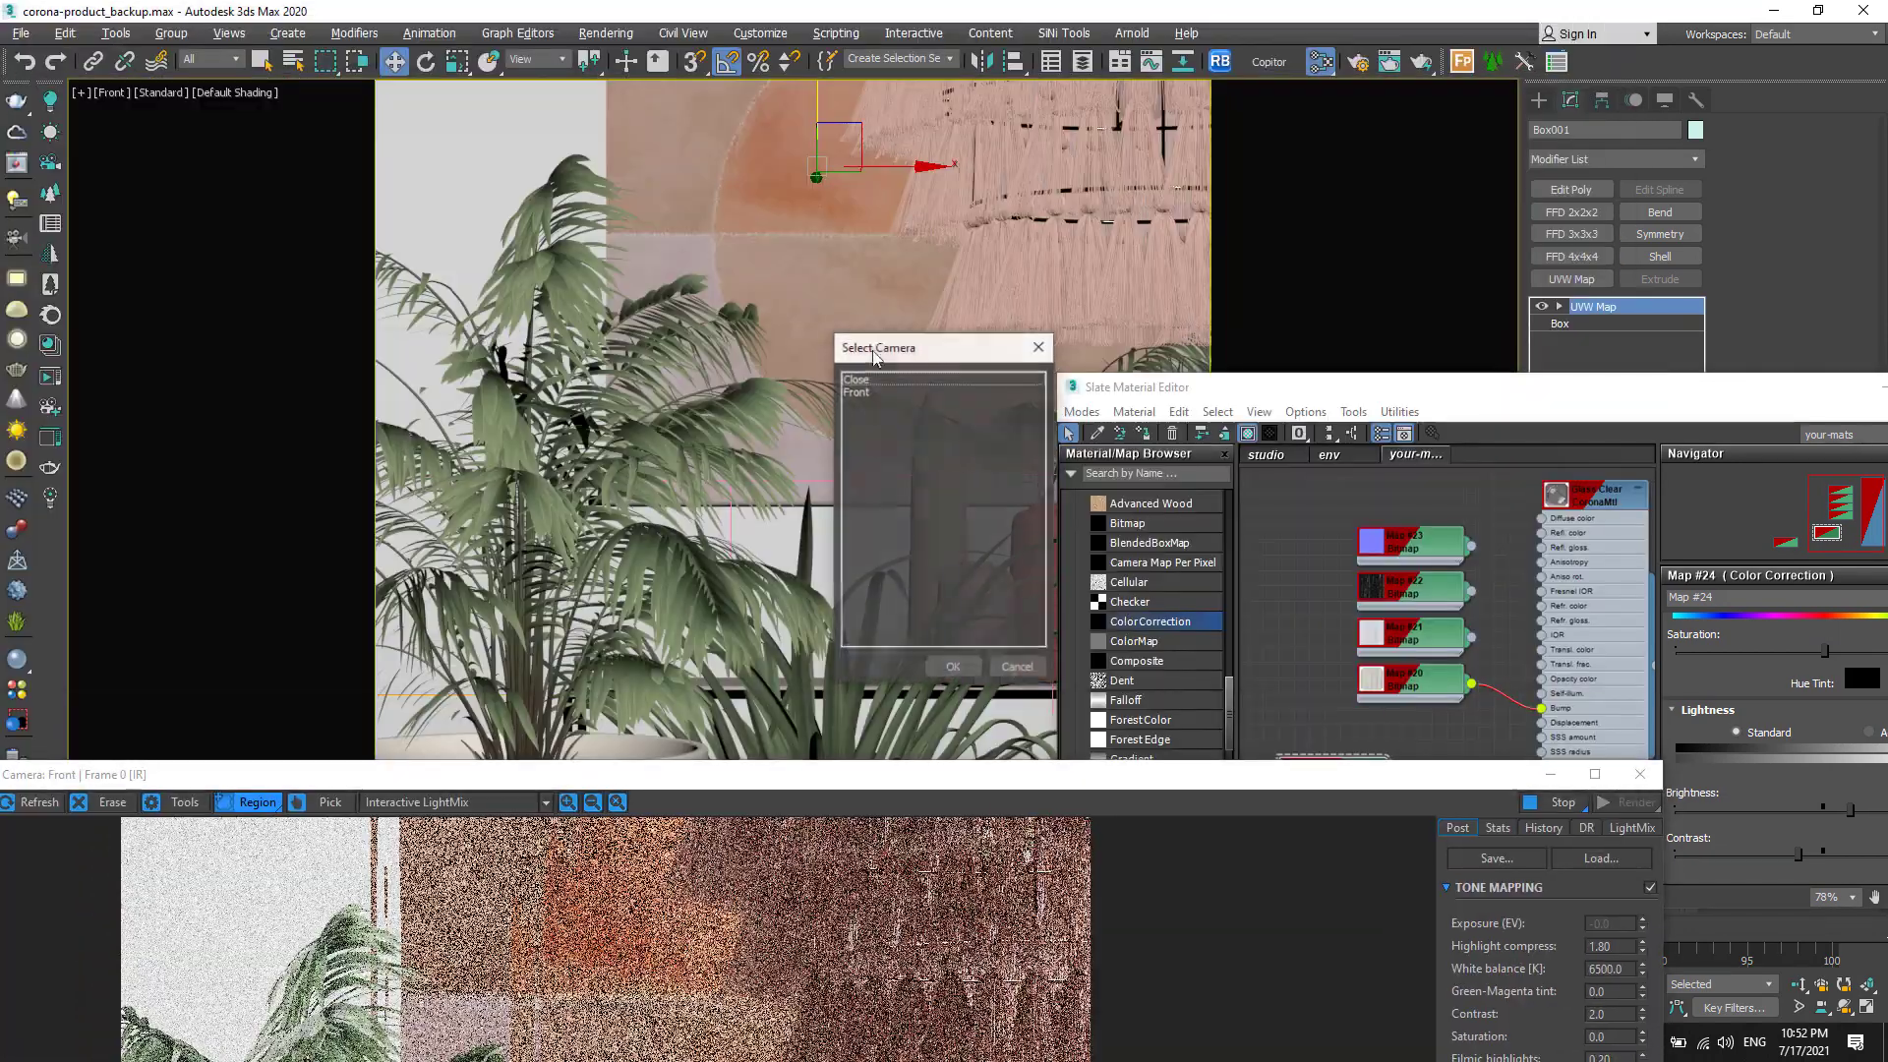
double_click(856, 381)
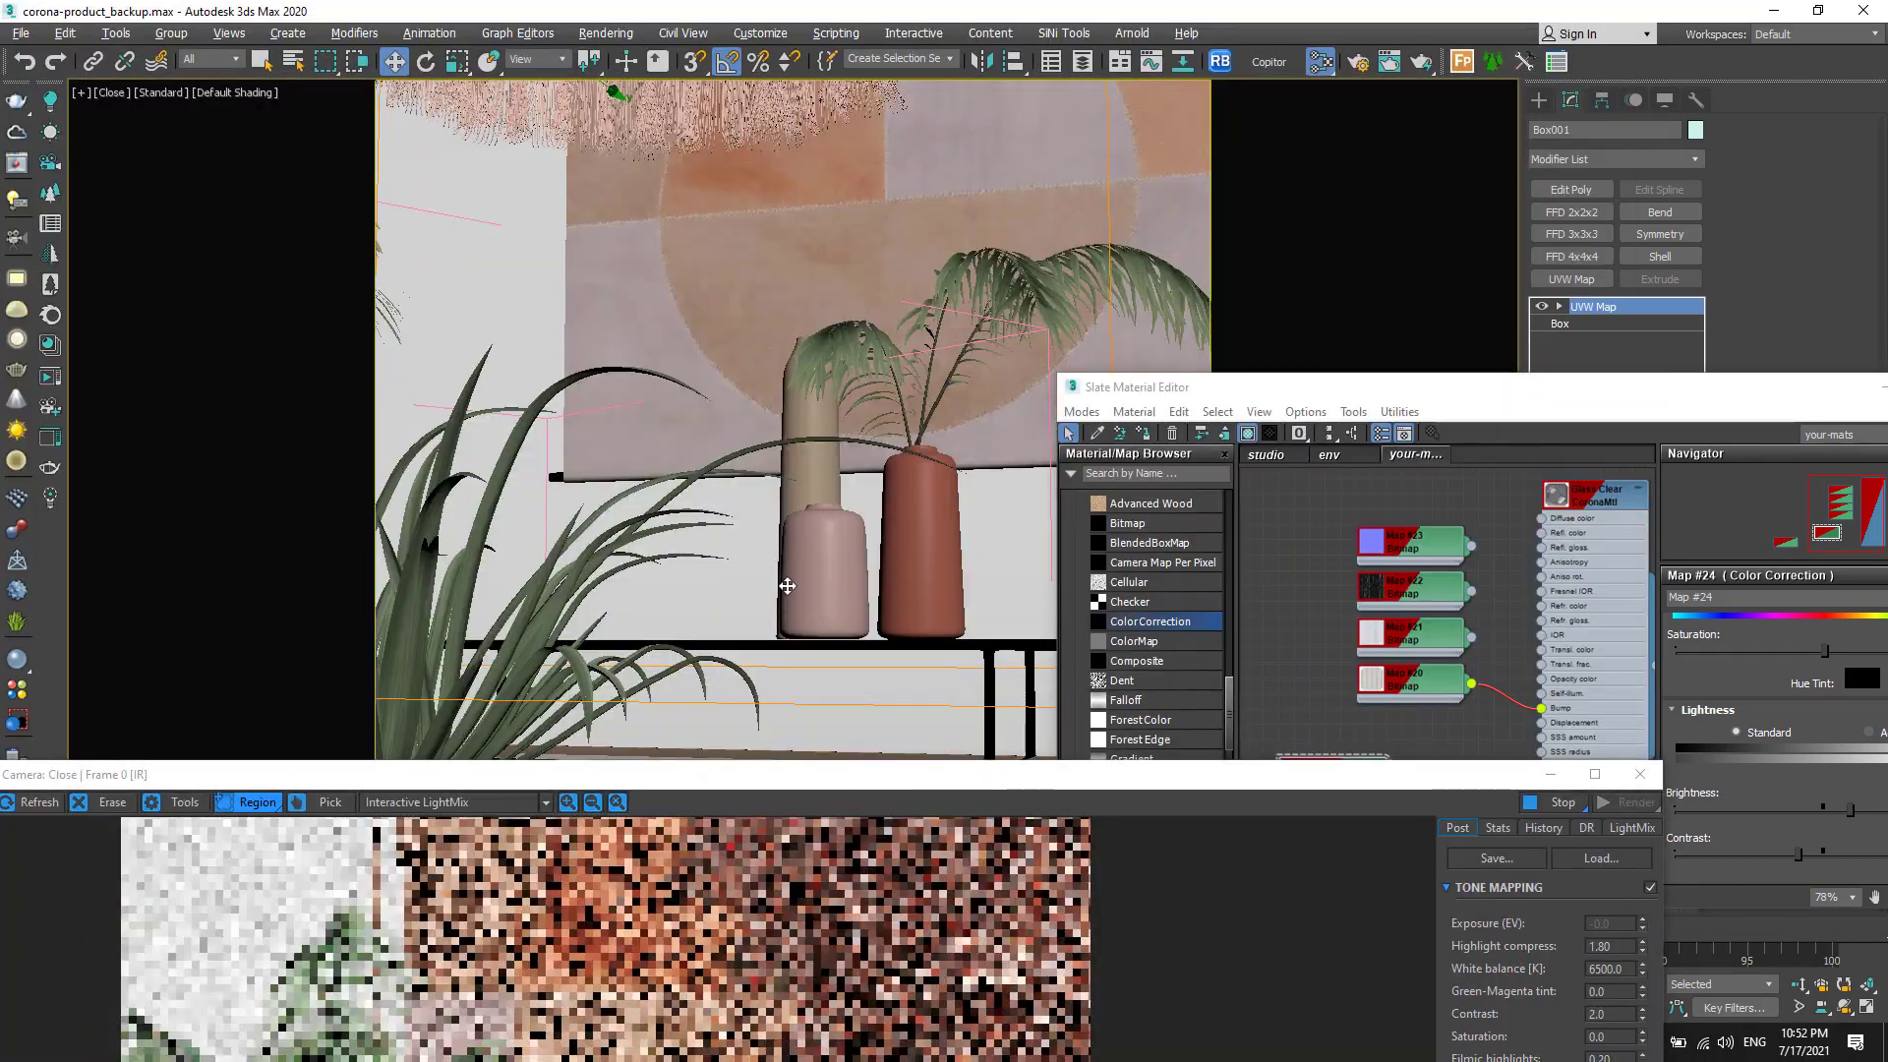
left_click_drag(745, 776, 649, 23)
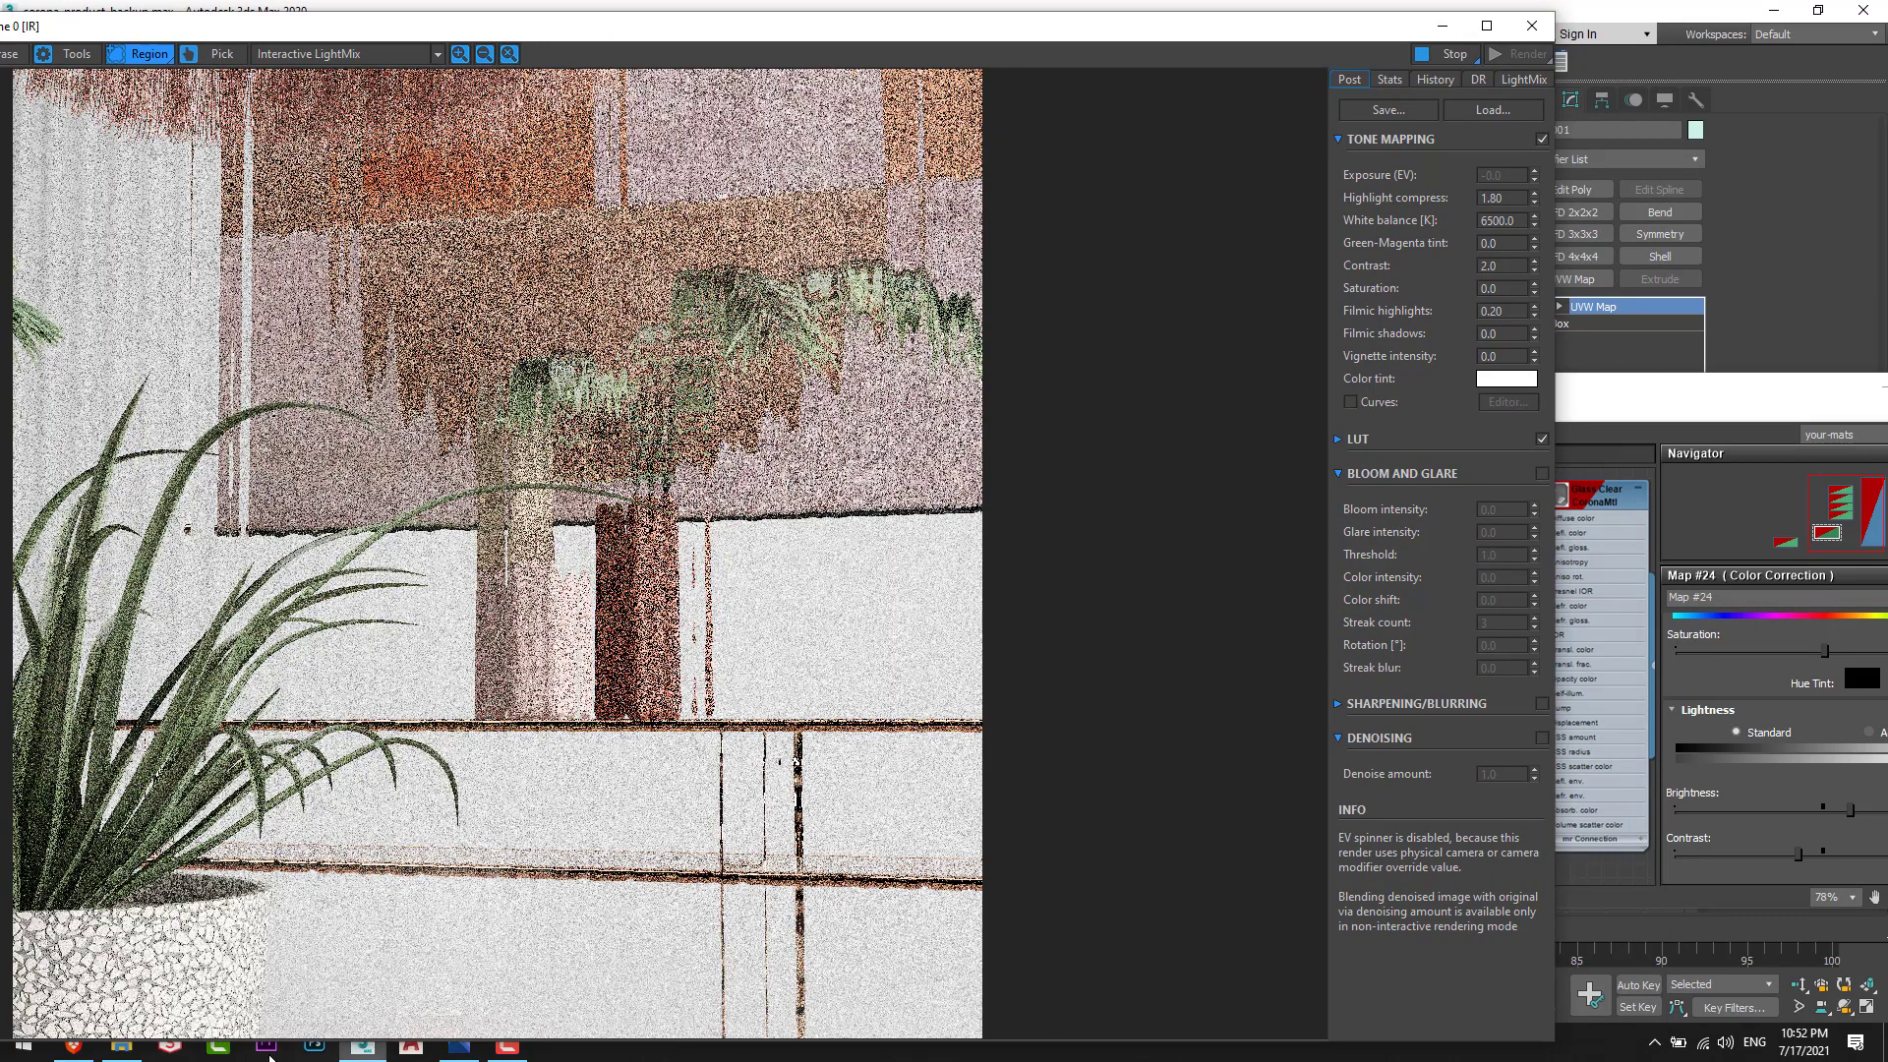
Step: Compare the stripe patterns of embossed_2.jpg and embossed_1.jpg in the Glass texture folder, and return to the interactive render
left_click(120, 1046)
double_click(1078, 357)
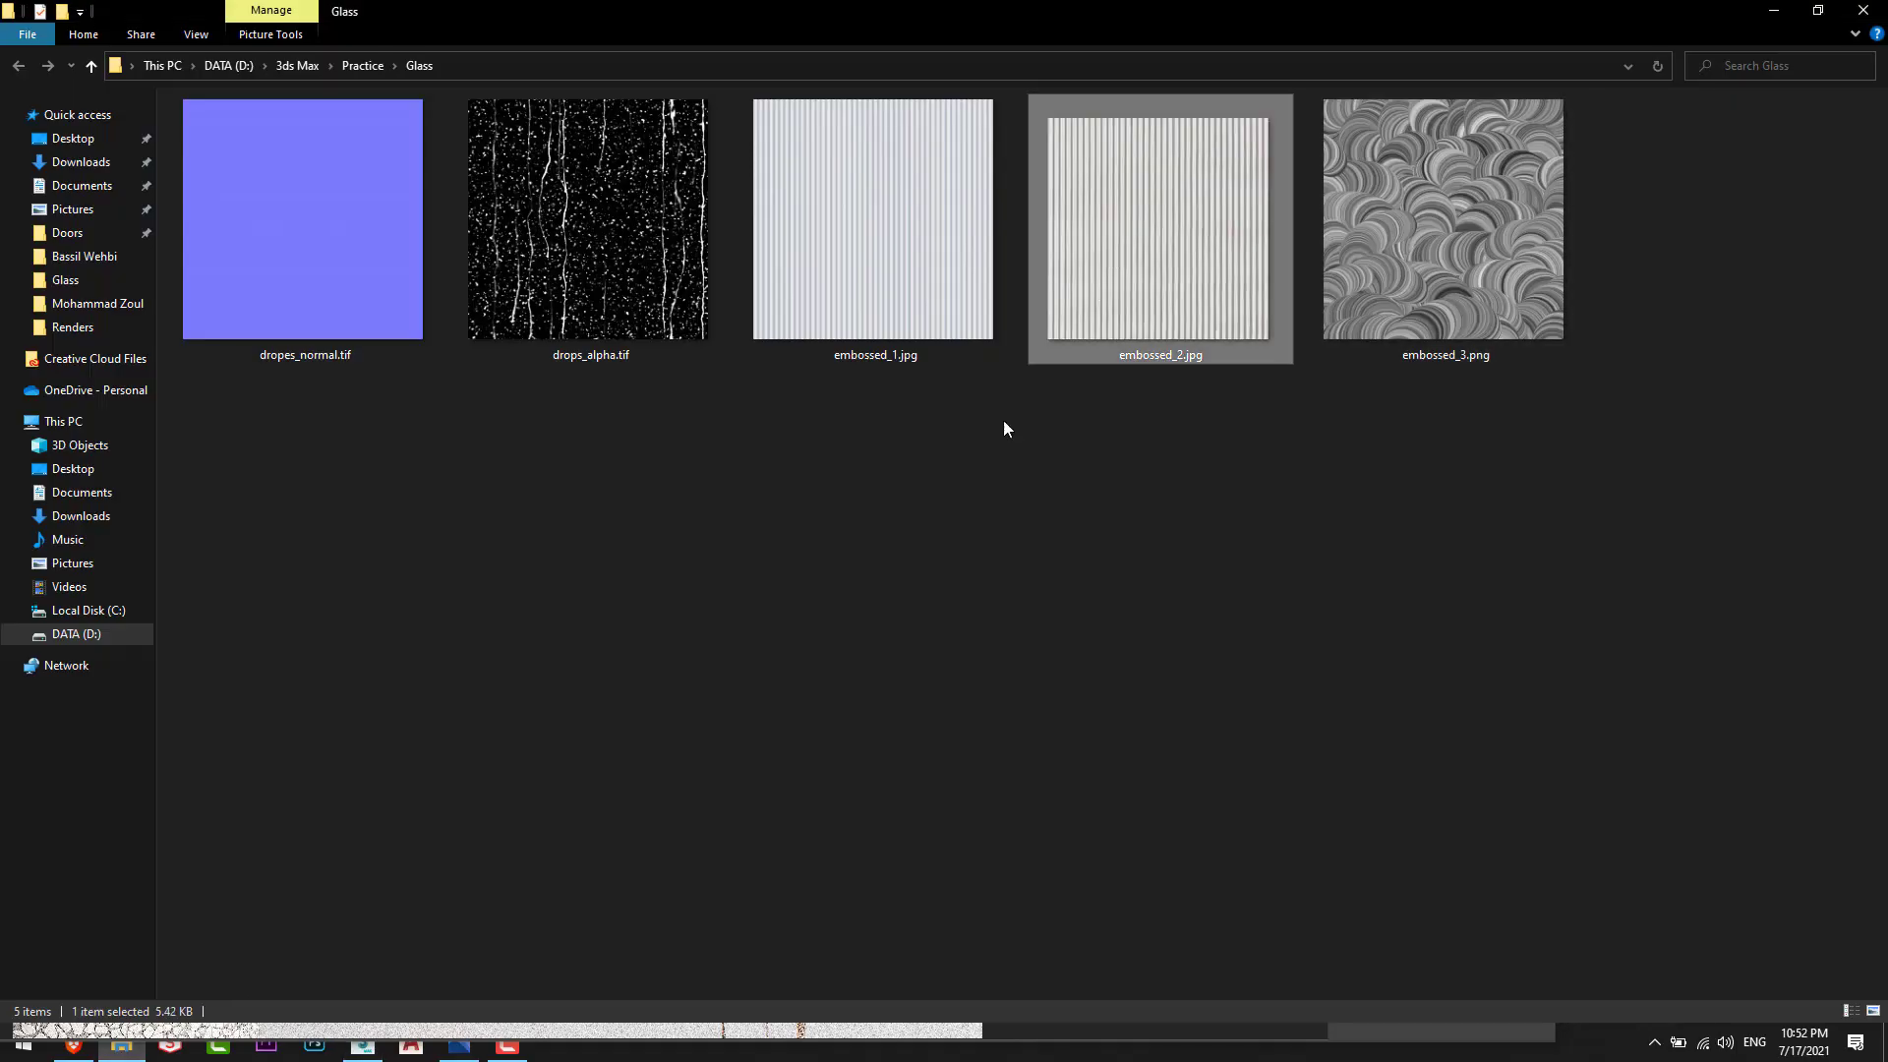
double_click(977, 596)
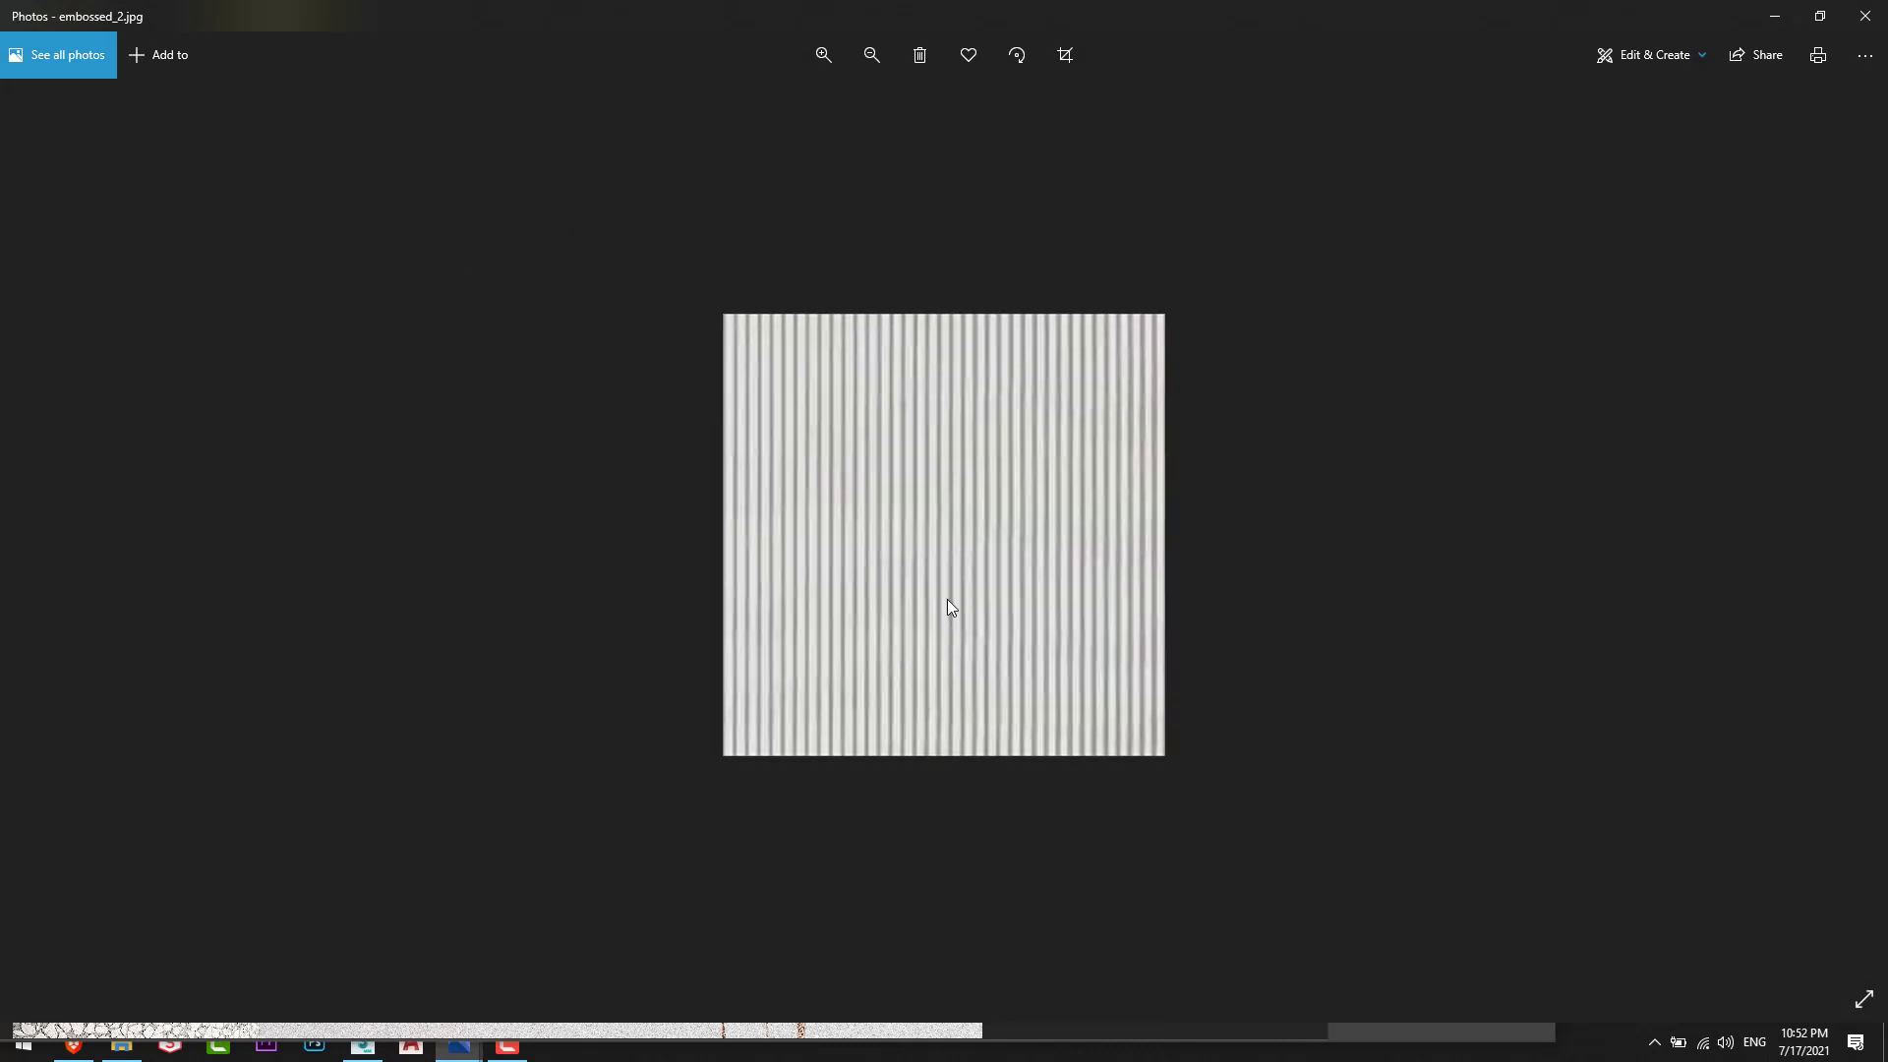
double_click(948, 599)
left_click(26, 535)
double_click(988, 581)
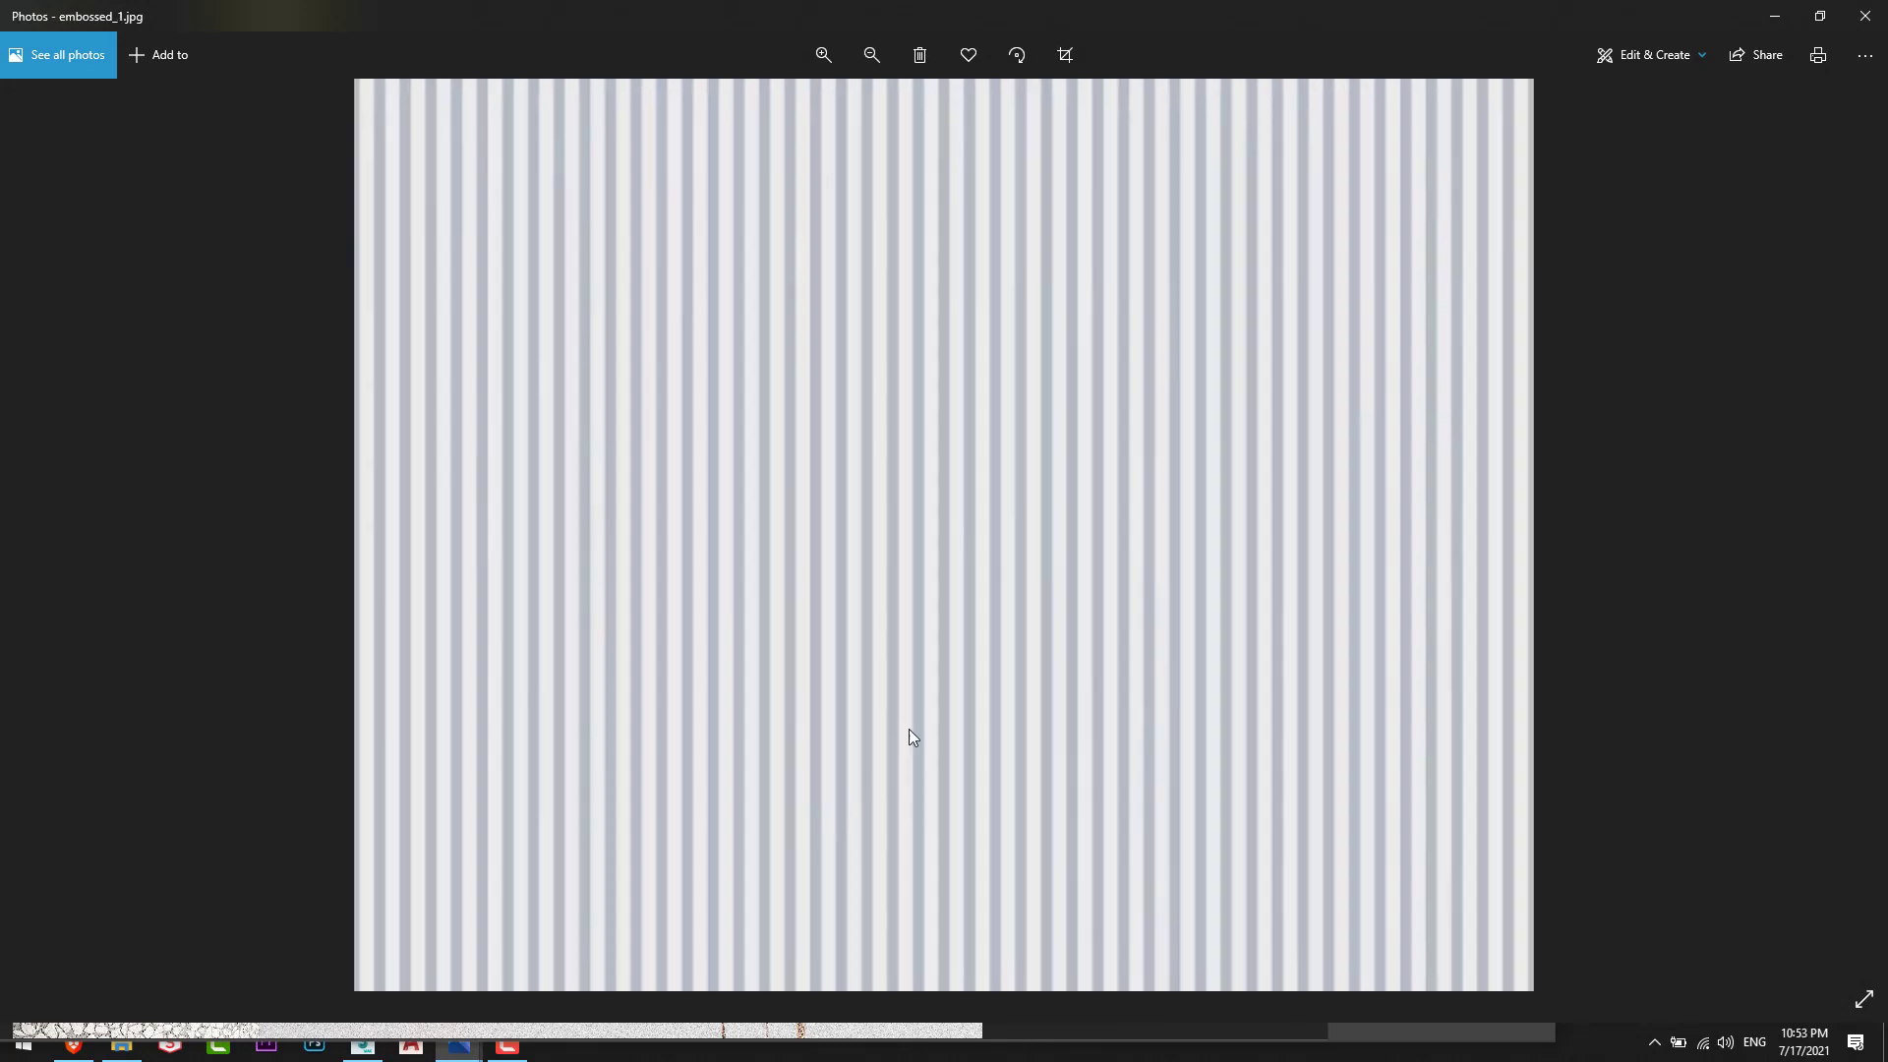
double_click(909, 729)
left_click(1872, 12)
key("alt+Tab")
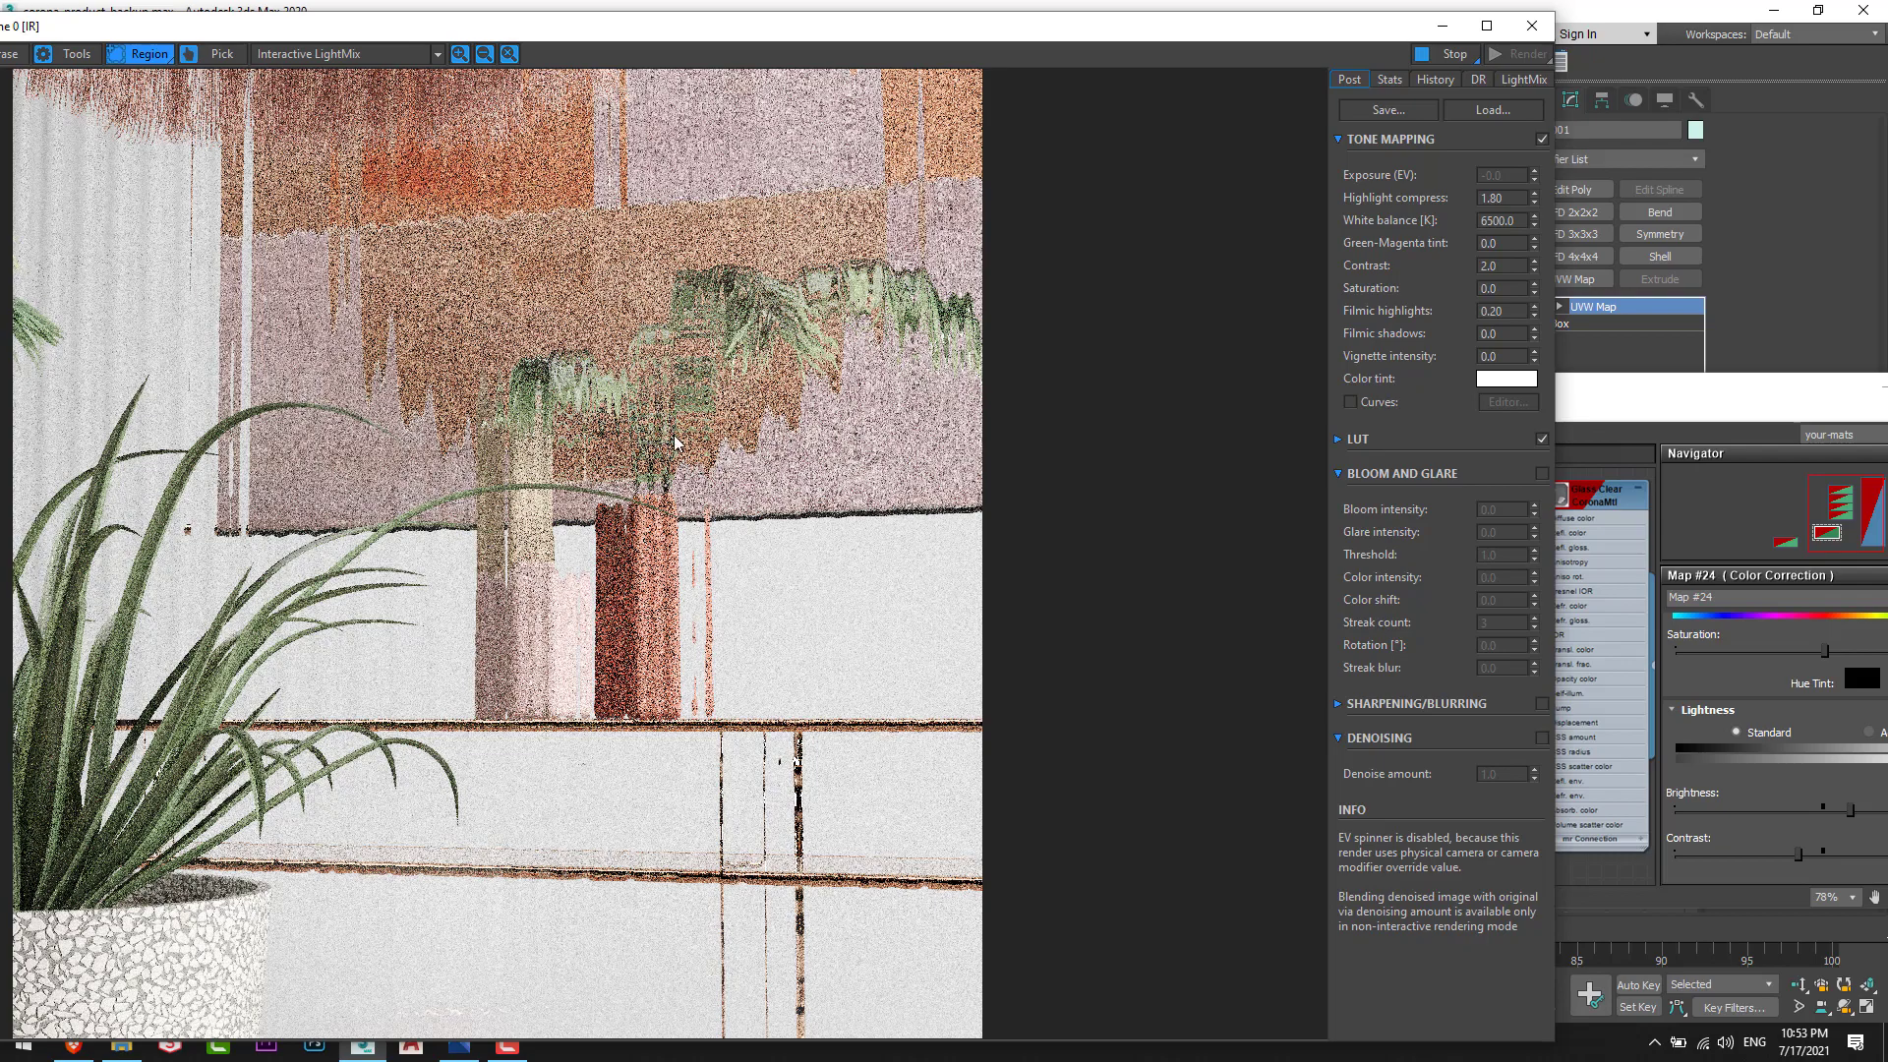
Step: Check the striped distortion over the vases and connect the Map #21 bitmap to the Bump input of the Glass Clear material
scroll(810, 311, "up", 2)
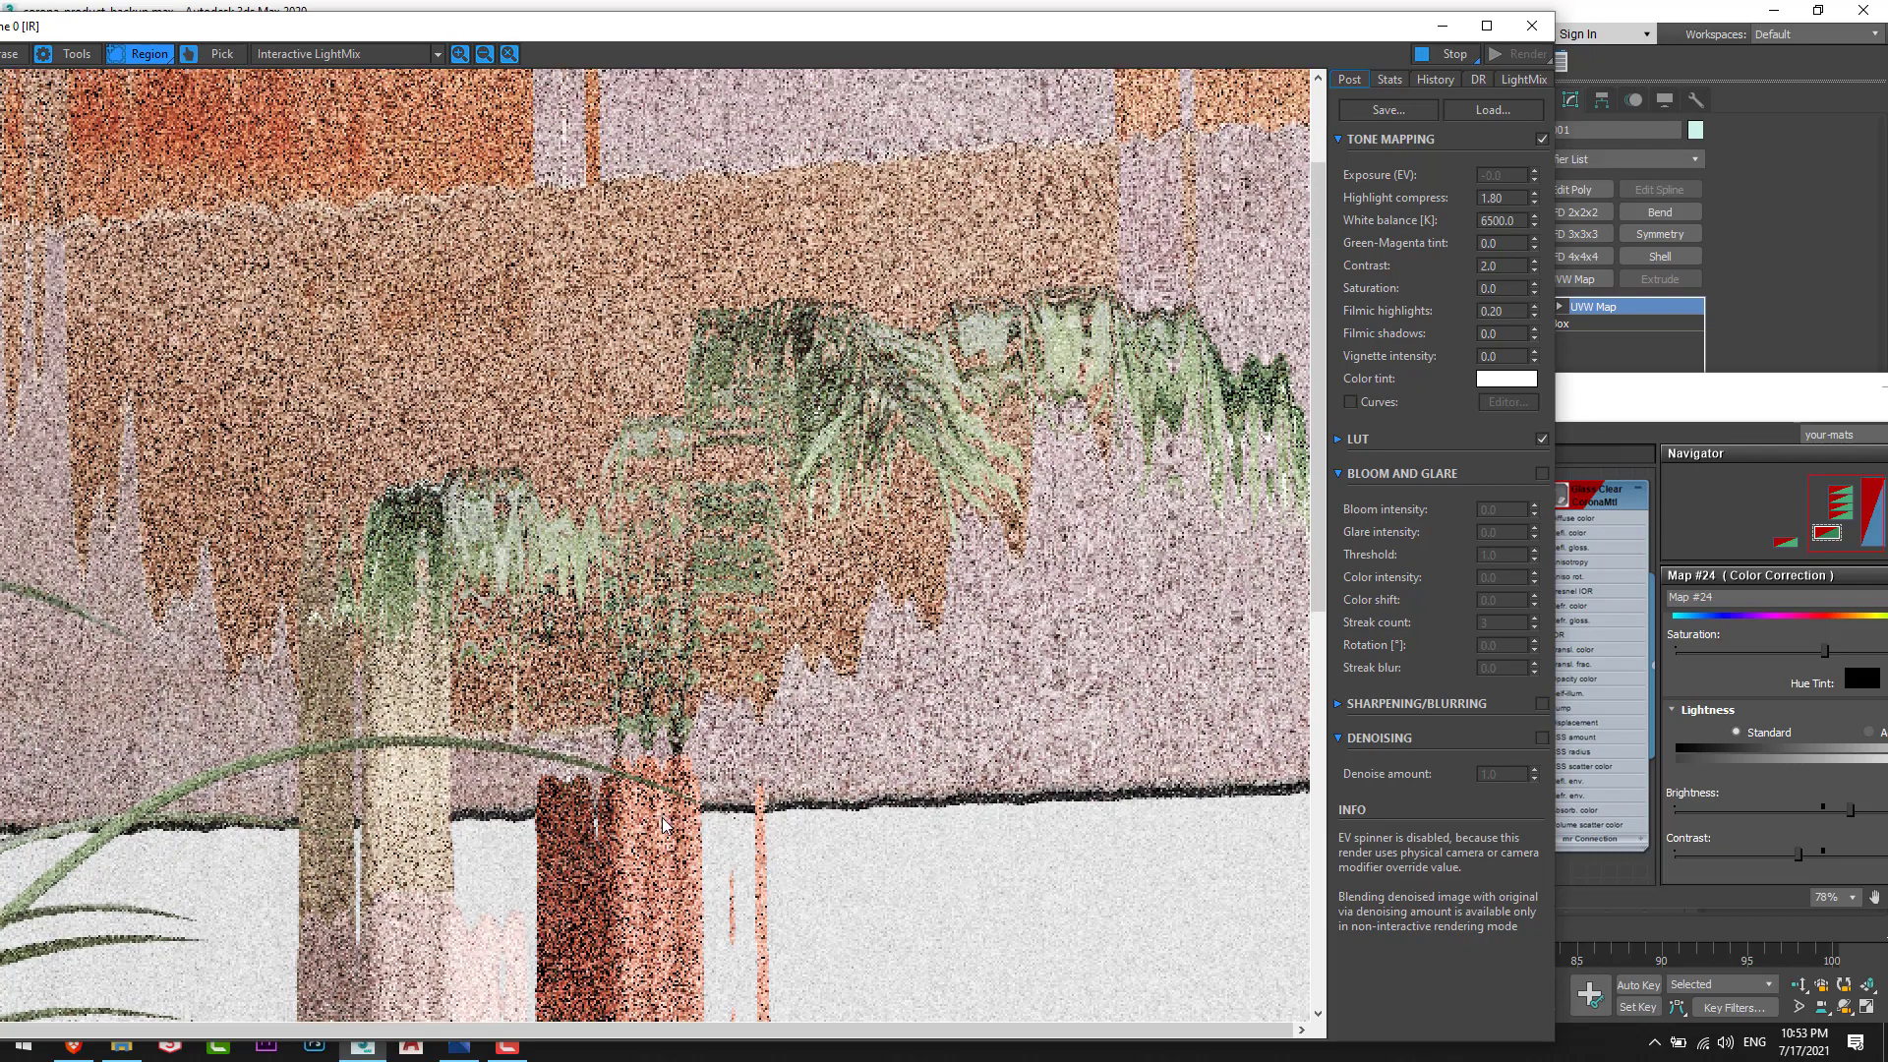
middle_click_drag(663, 907, 676, 612)
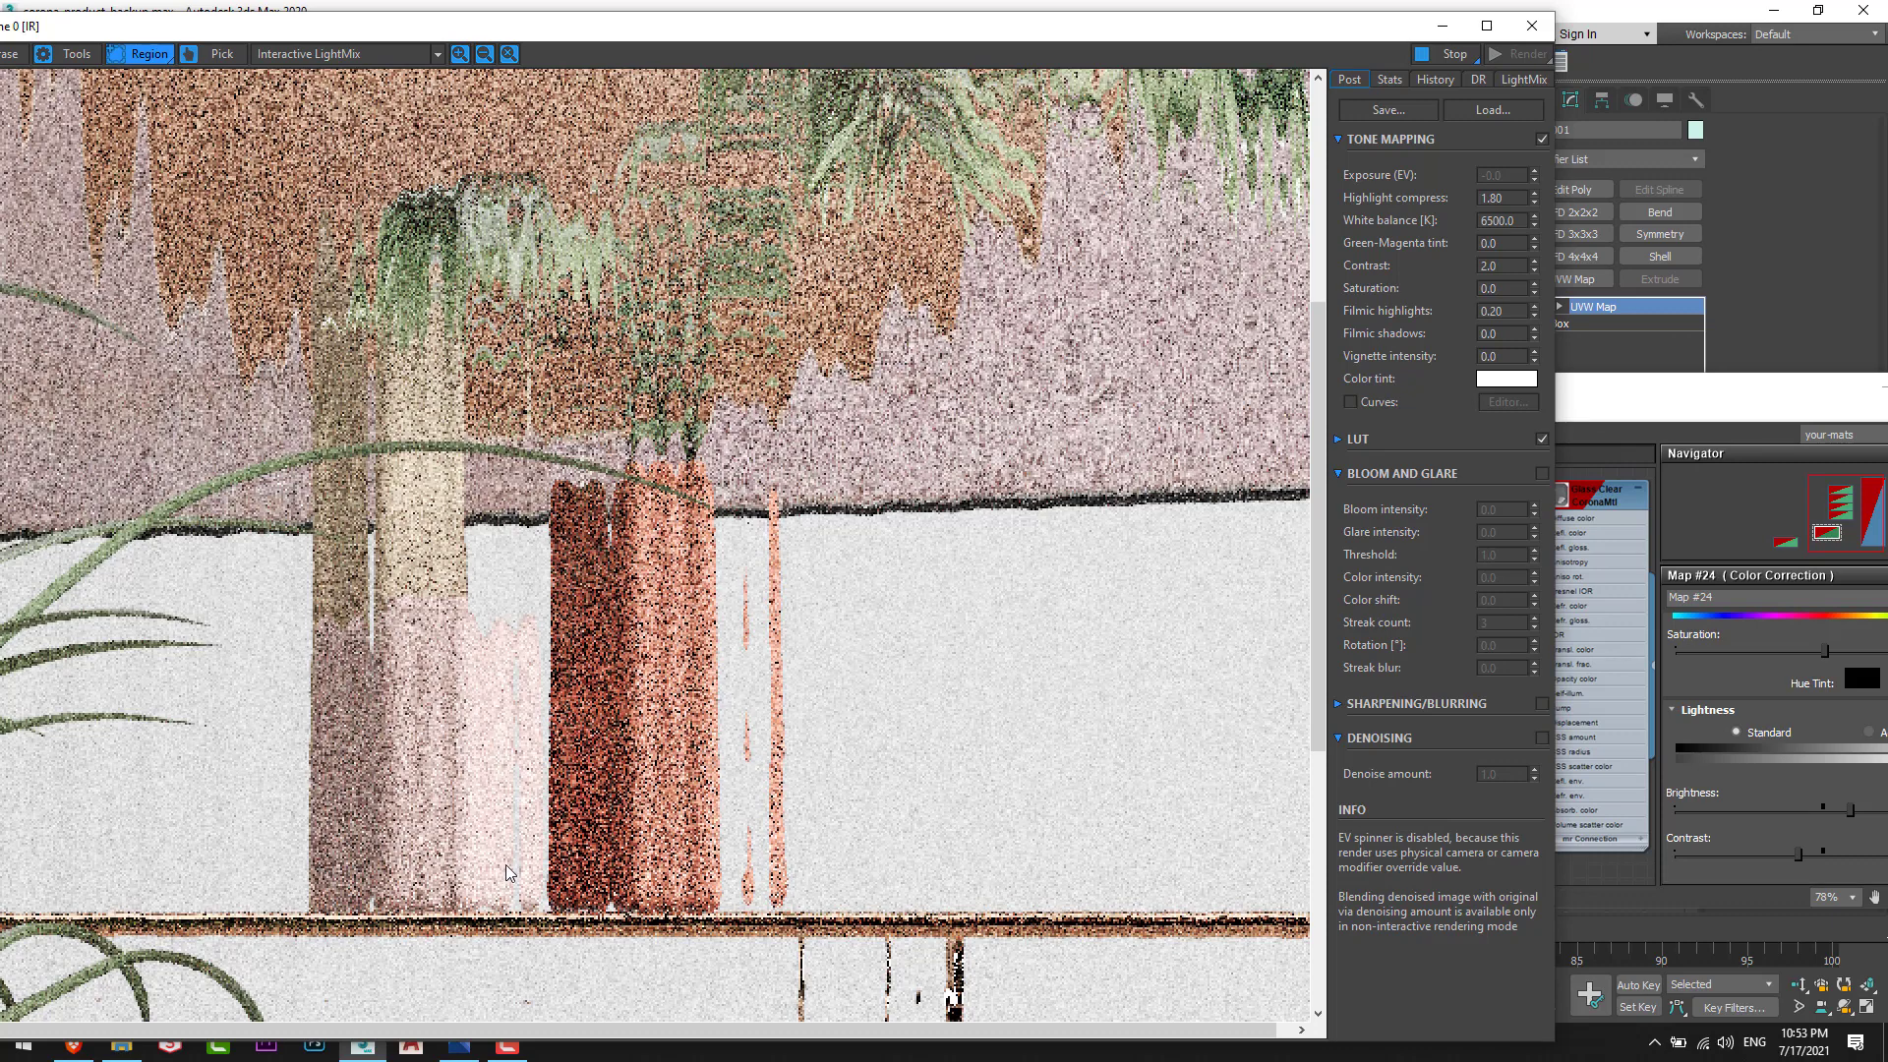
scroll(574, 656, "down", 1)
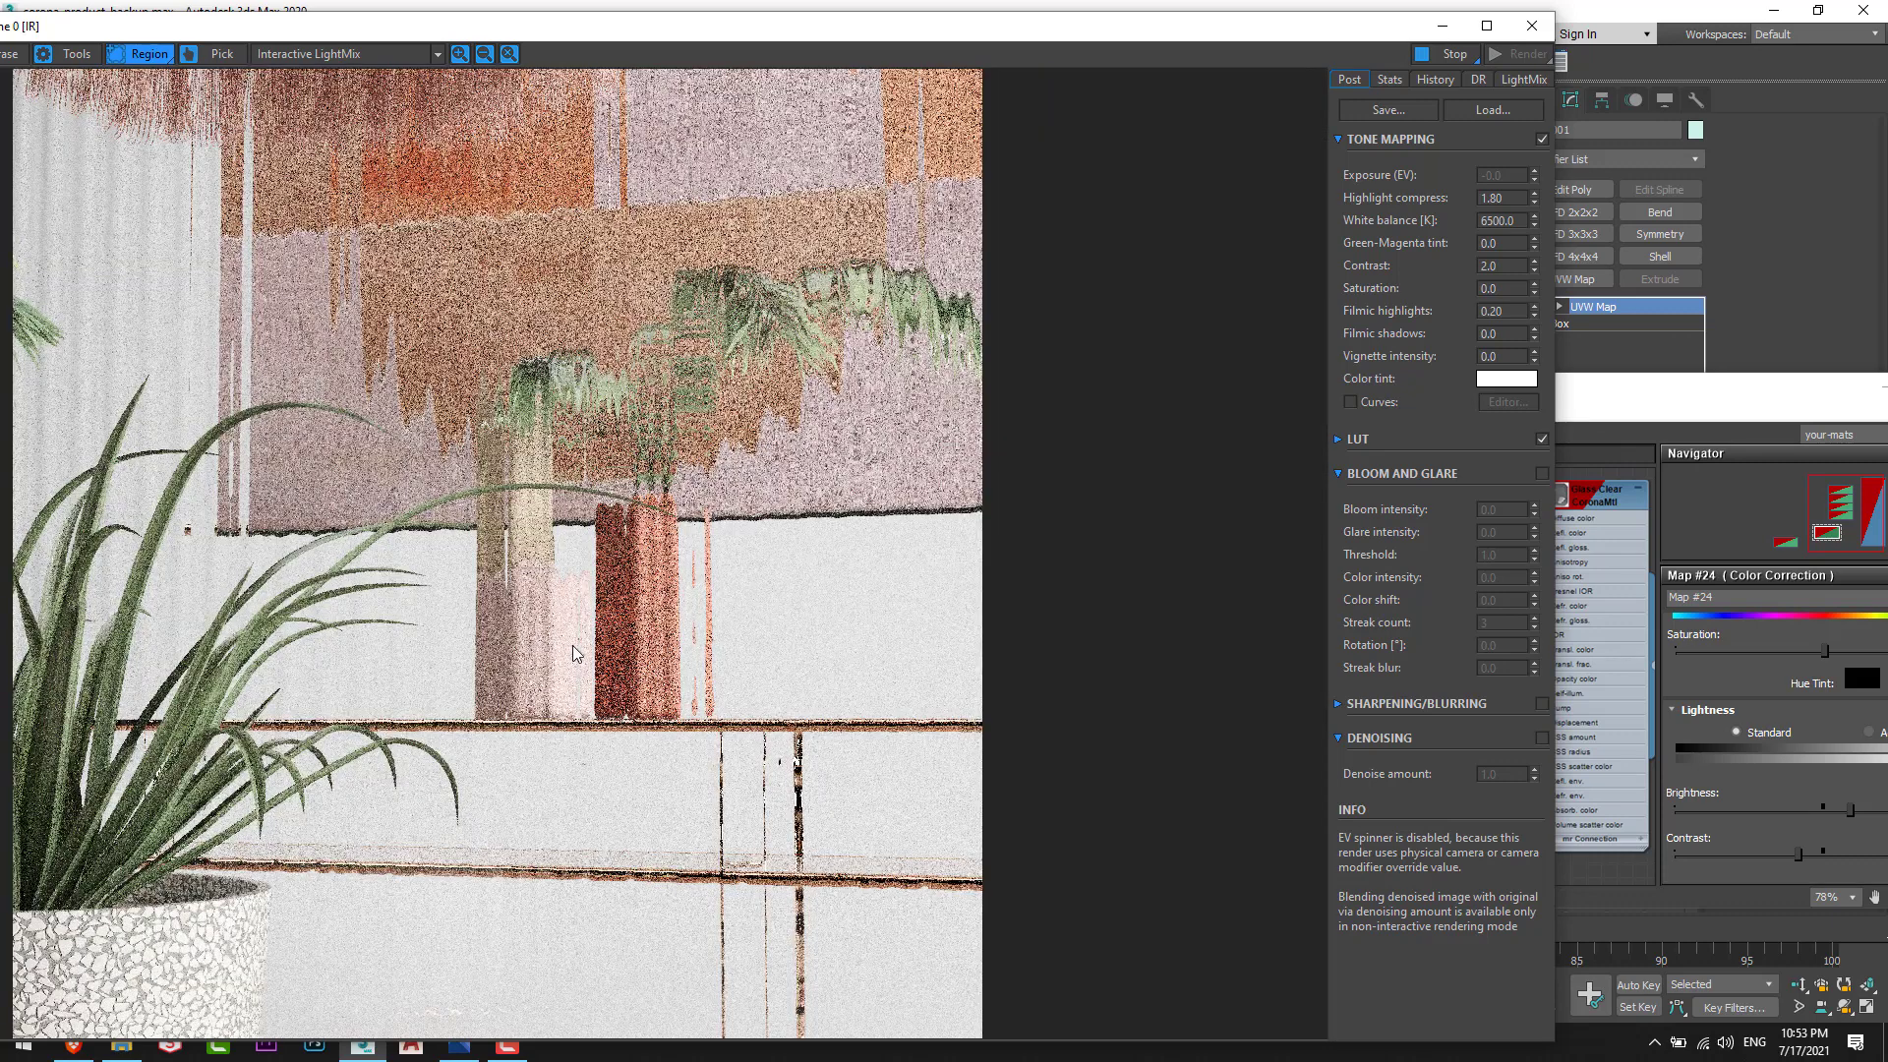
left_click(1585, 420)
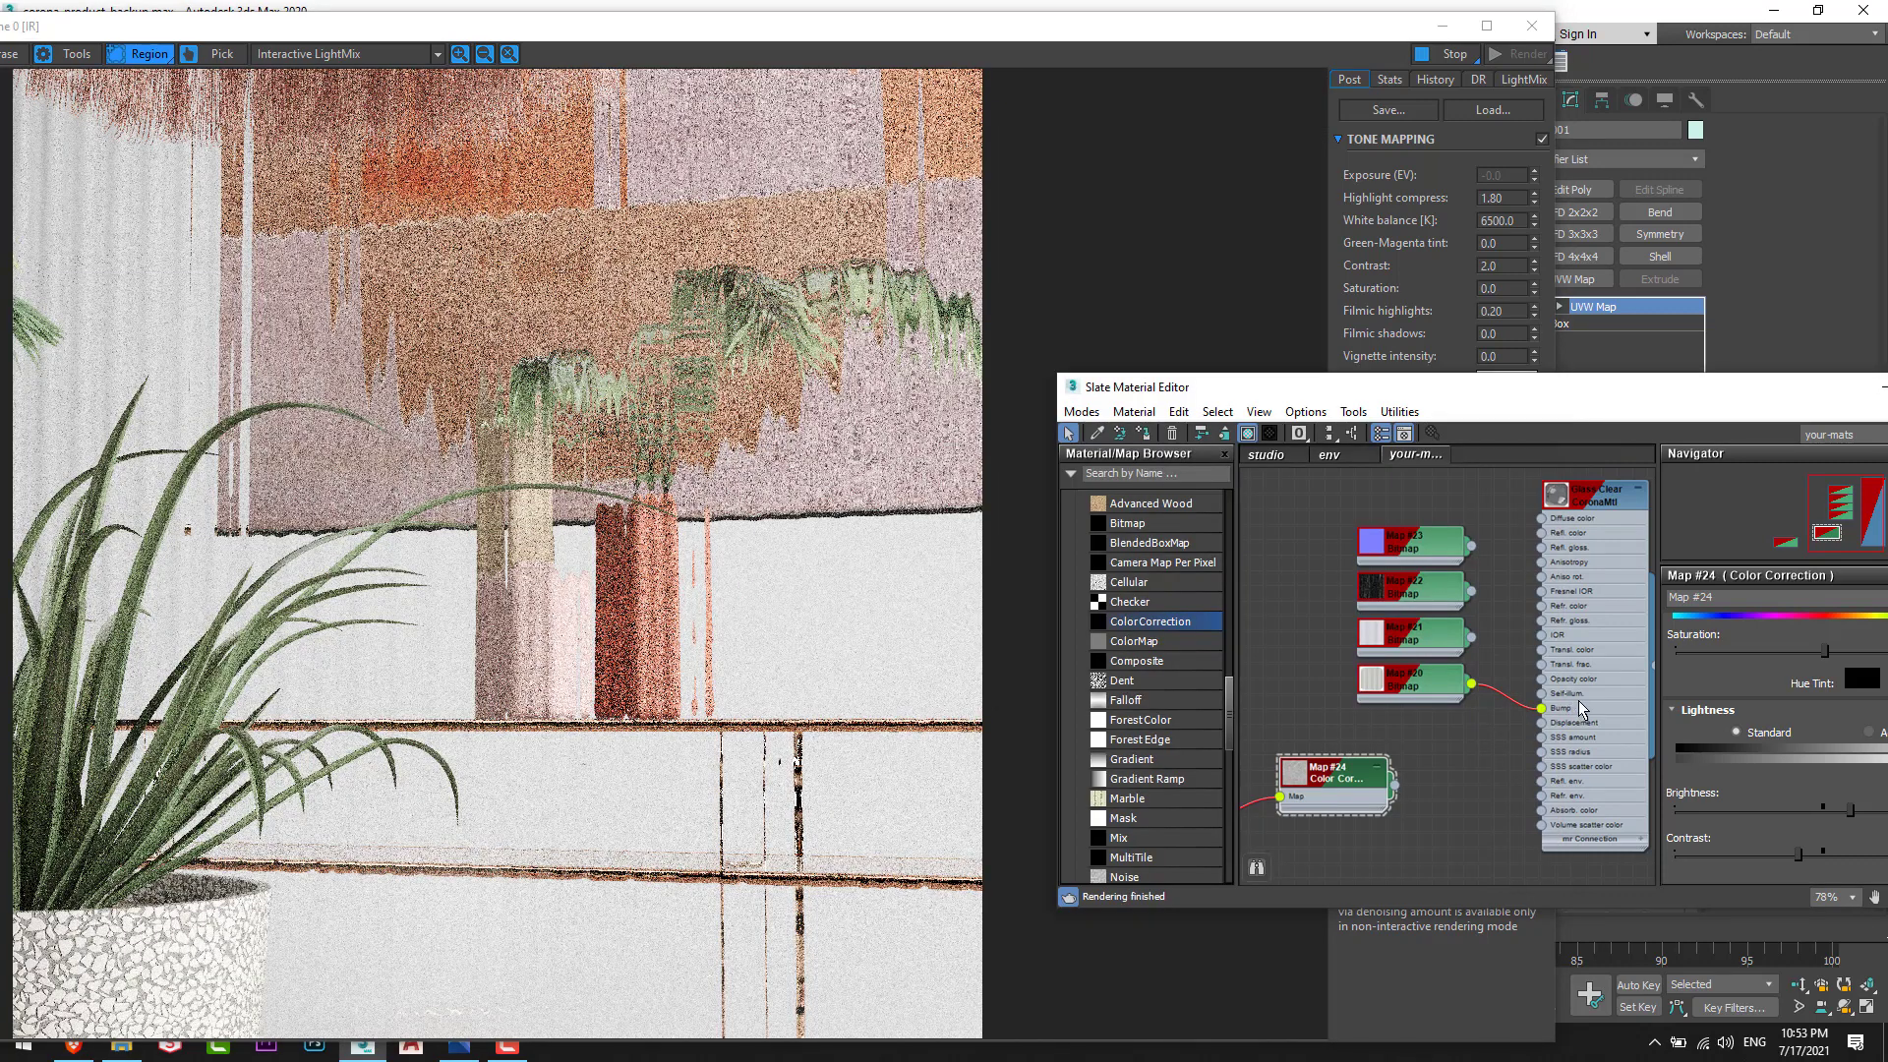
left_click_drag(1472, 638, 1541, 708)
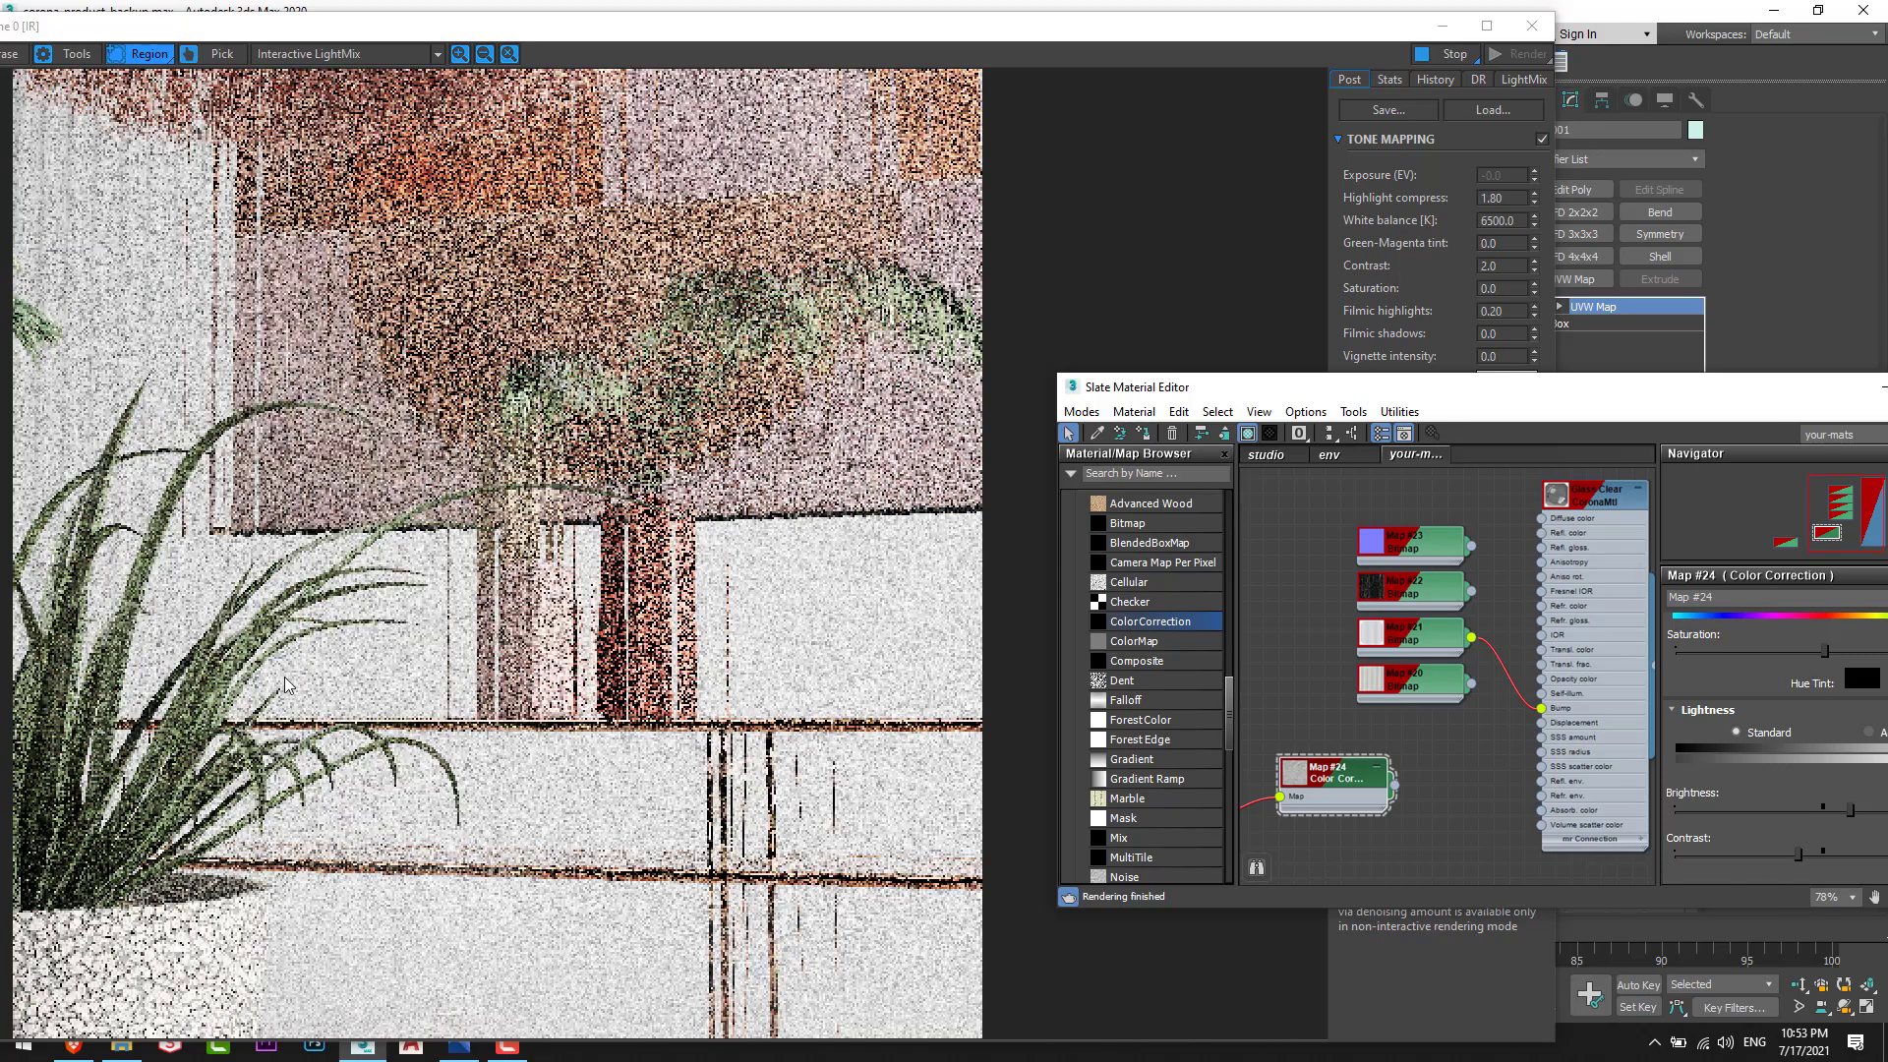
Step: Limit the interactive render to a tall region over the red vase and examine the finer striped distortion there up close
left_click(724, 736)
scroll(663, 615, "up", 1)
scroll(703, 573, "down", 1)
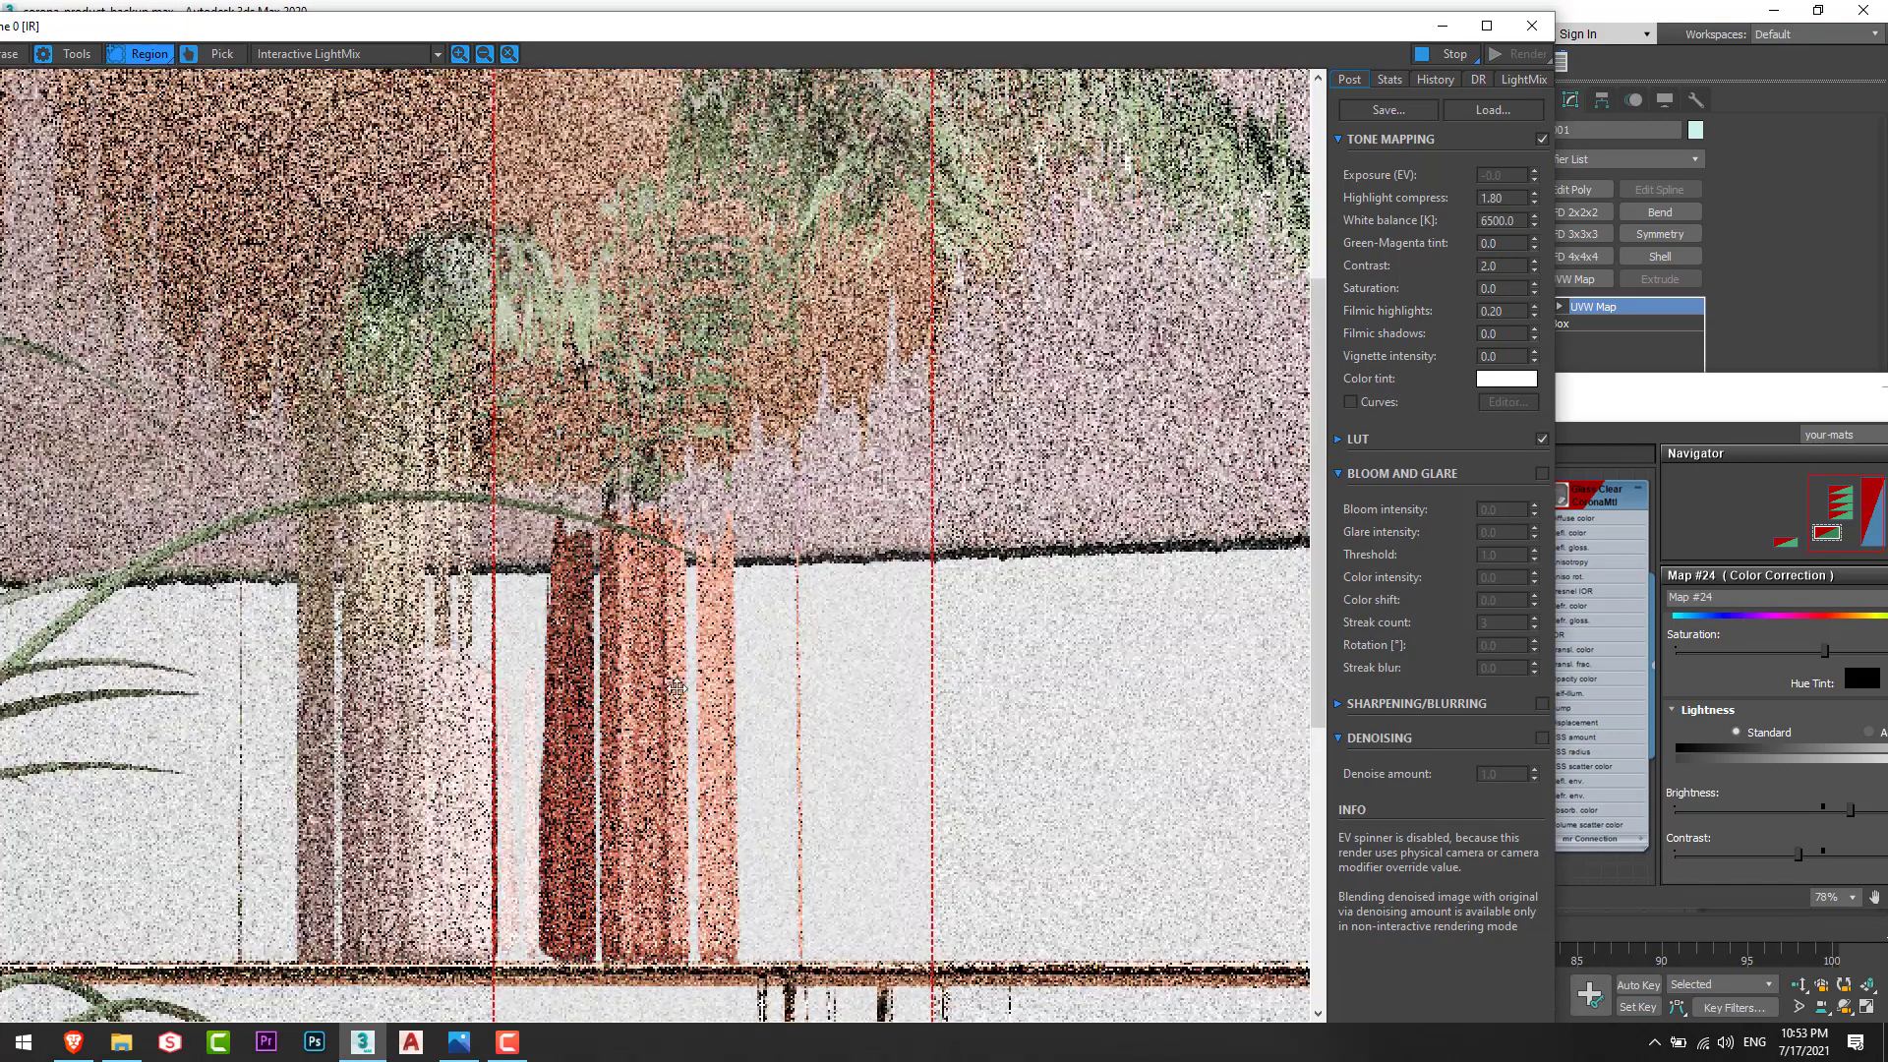
scroll(686, 733, "up", 1)
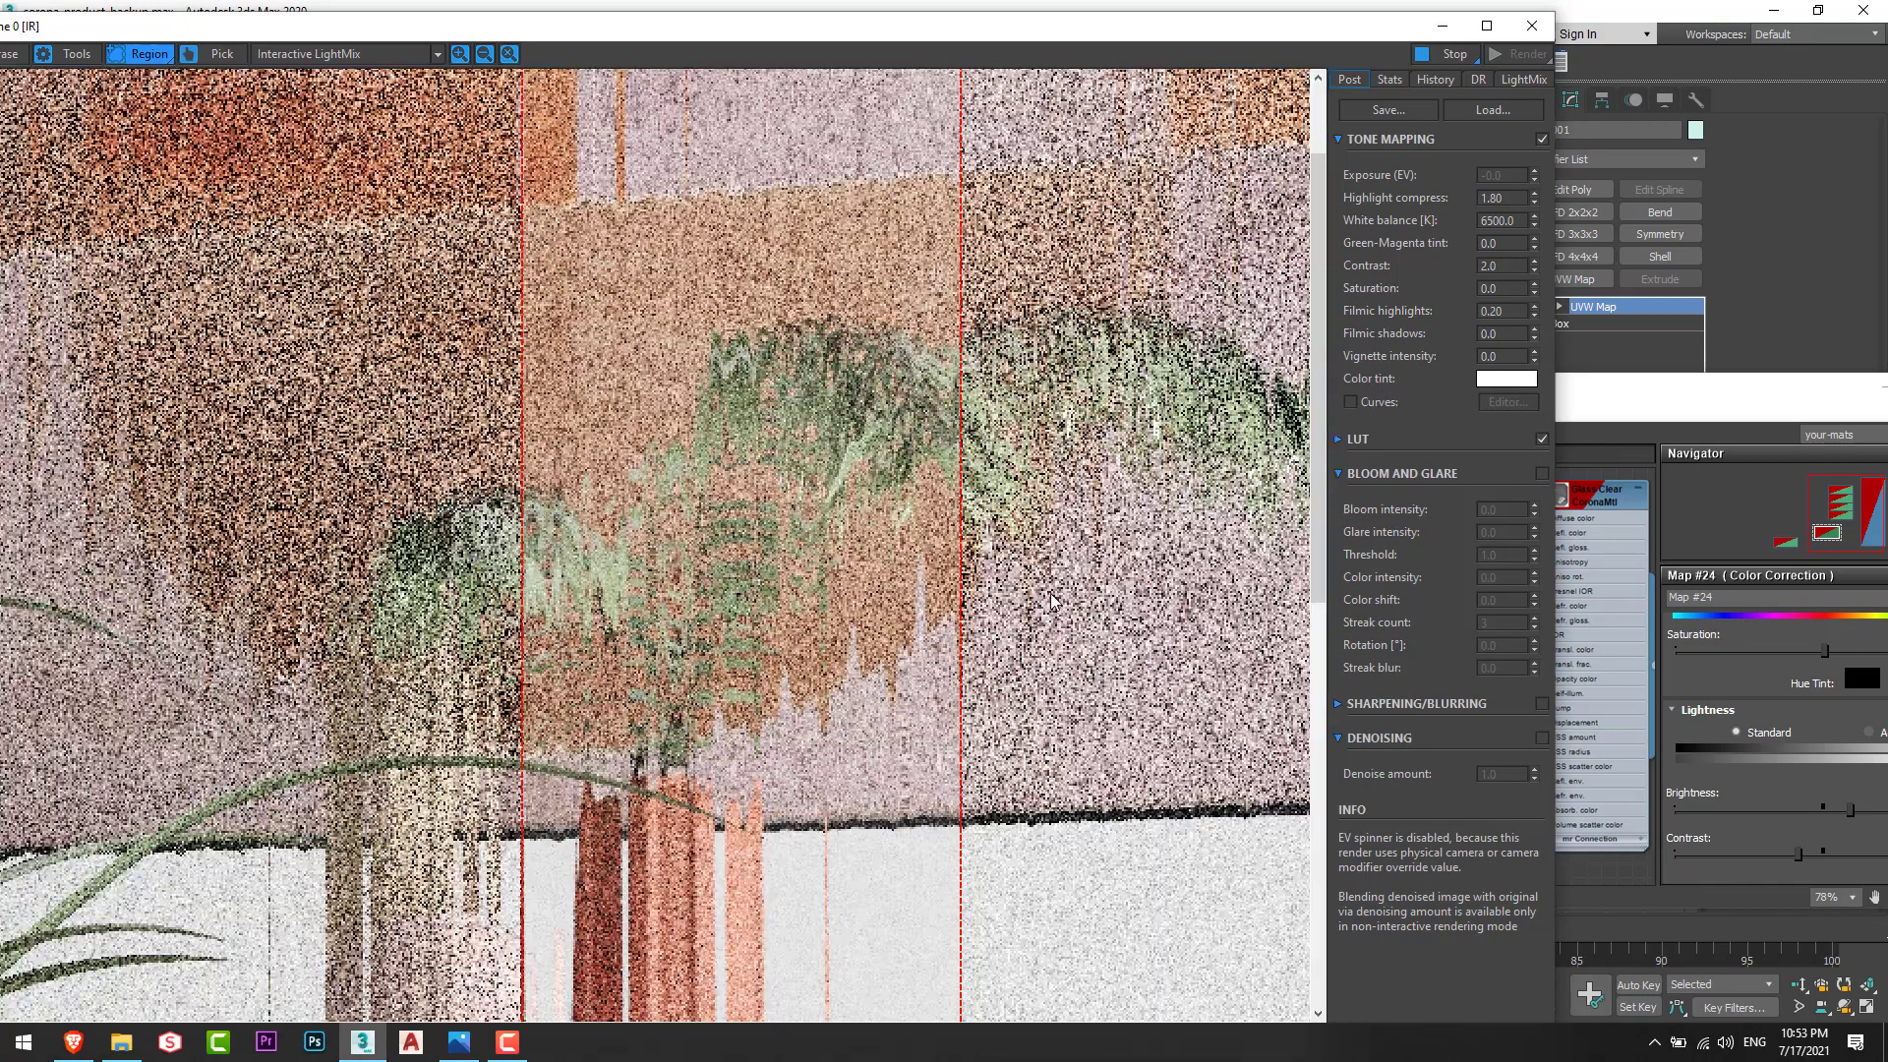
scroll(872, 830, "down", 1)
scroll(738, 473, "up", 2)
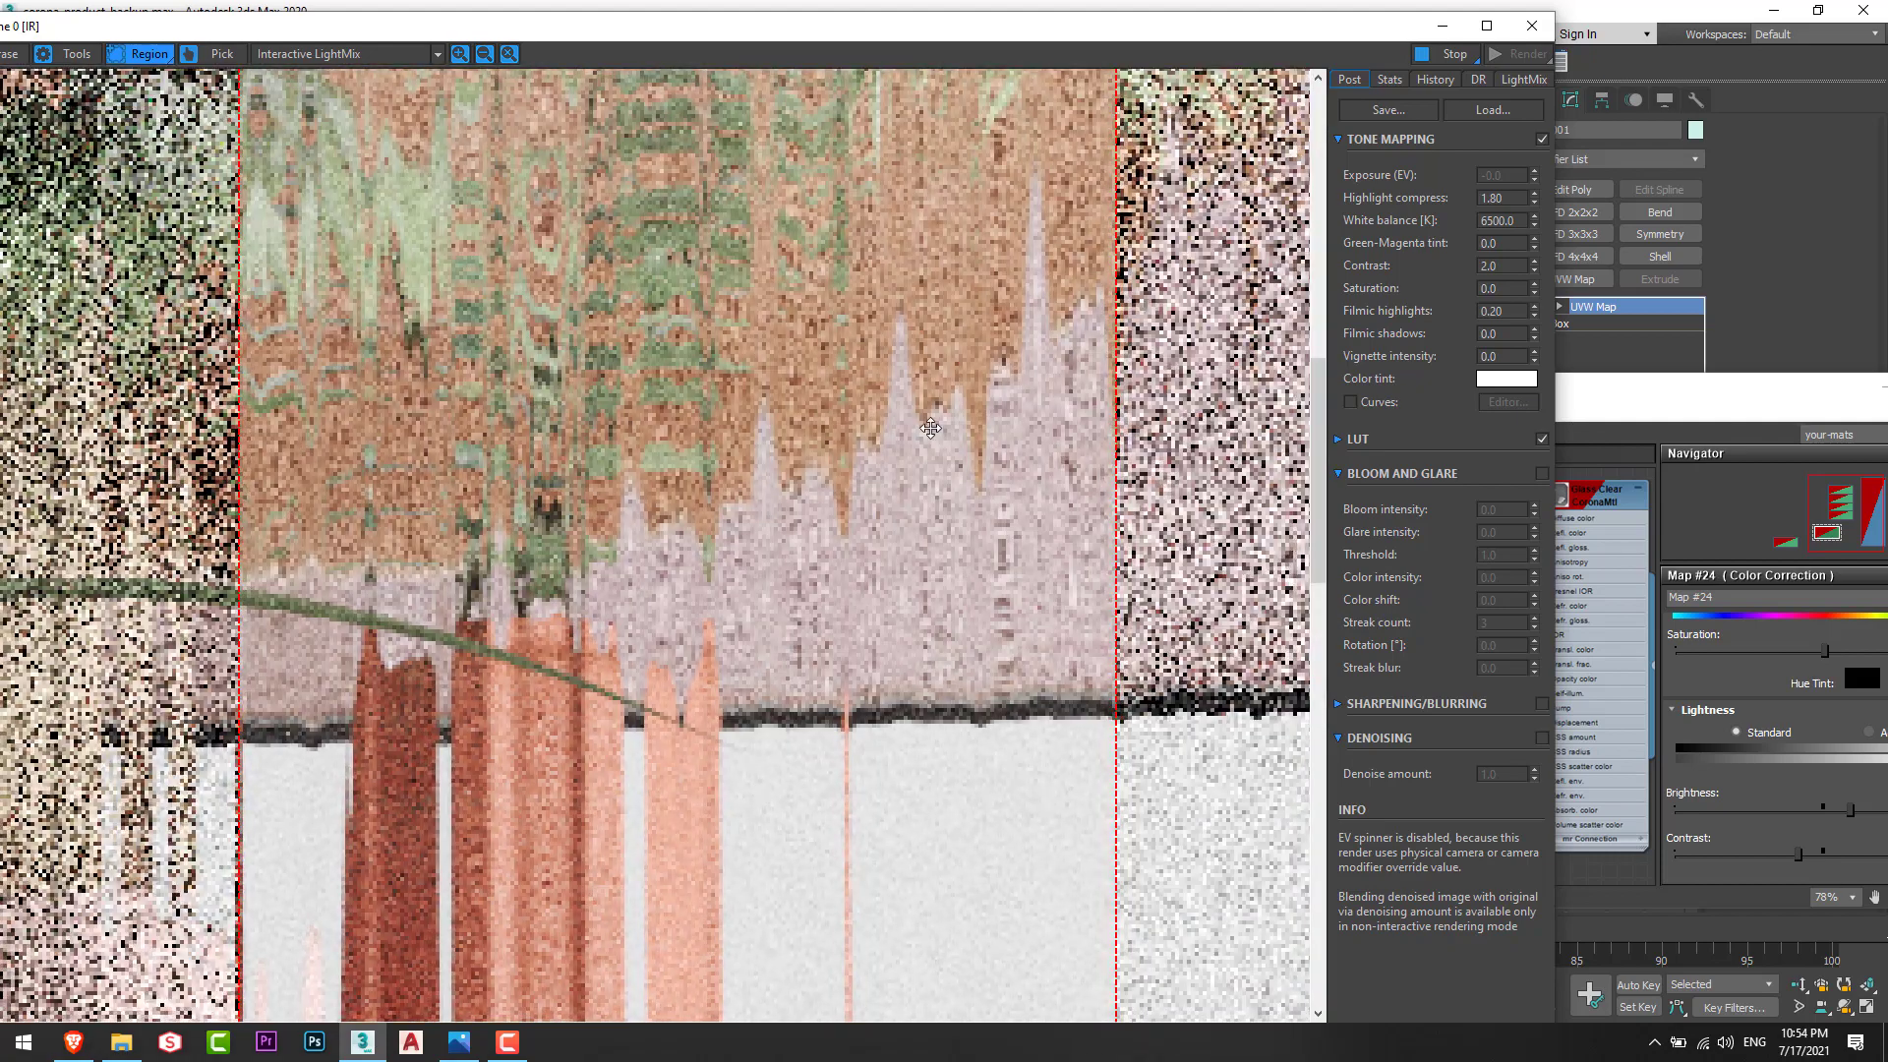
middle_click_drag(1025, 269, 956, 389)
scroll(907, 489, "down", 1)
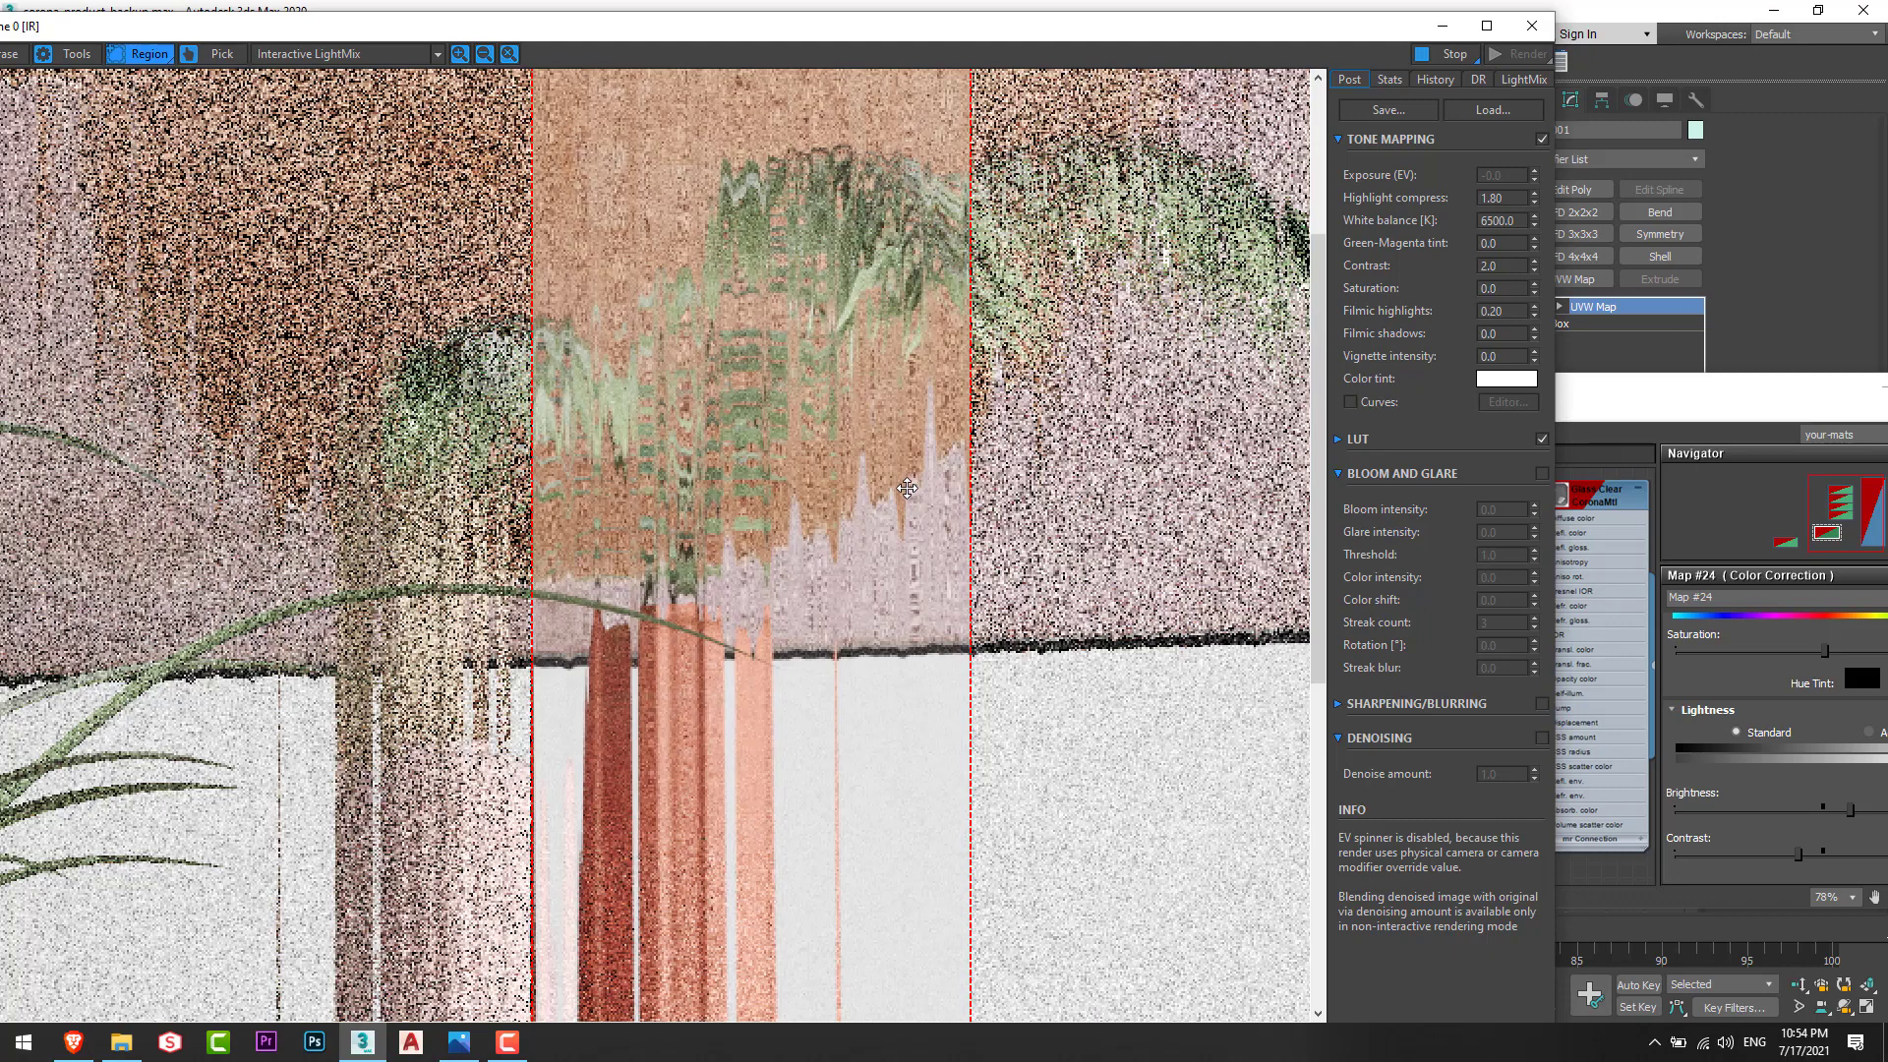
scroll(671, 263, "down", 1)
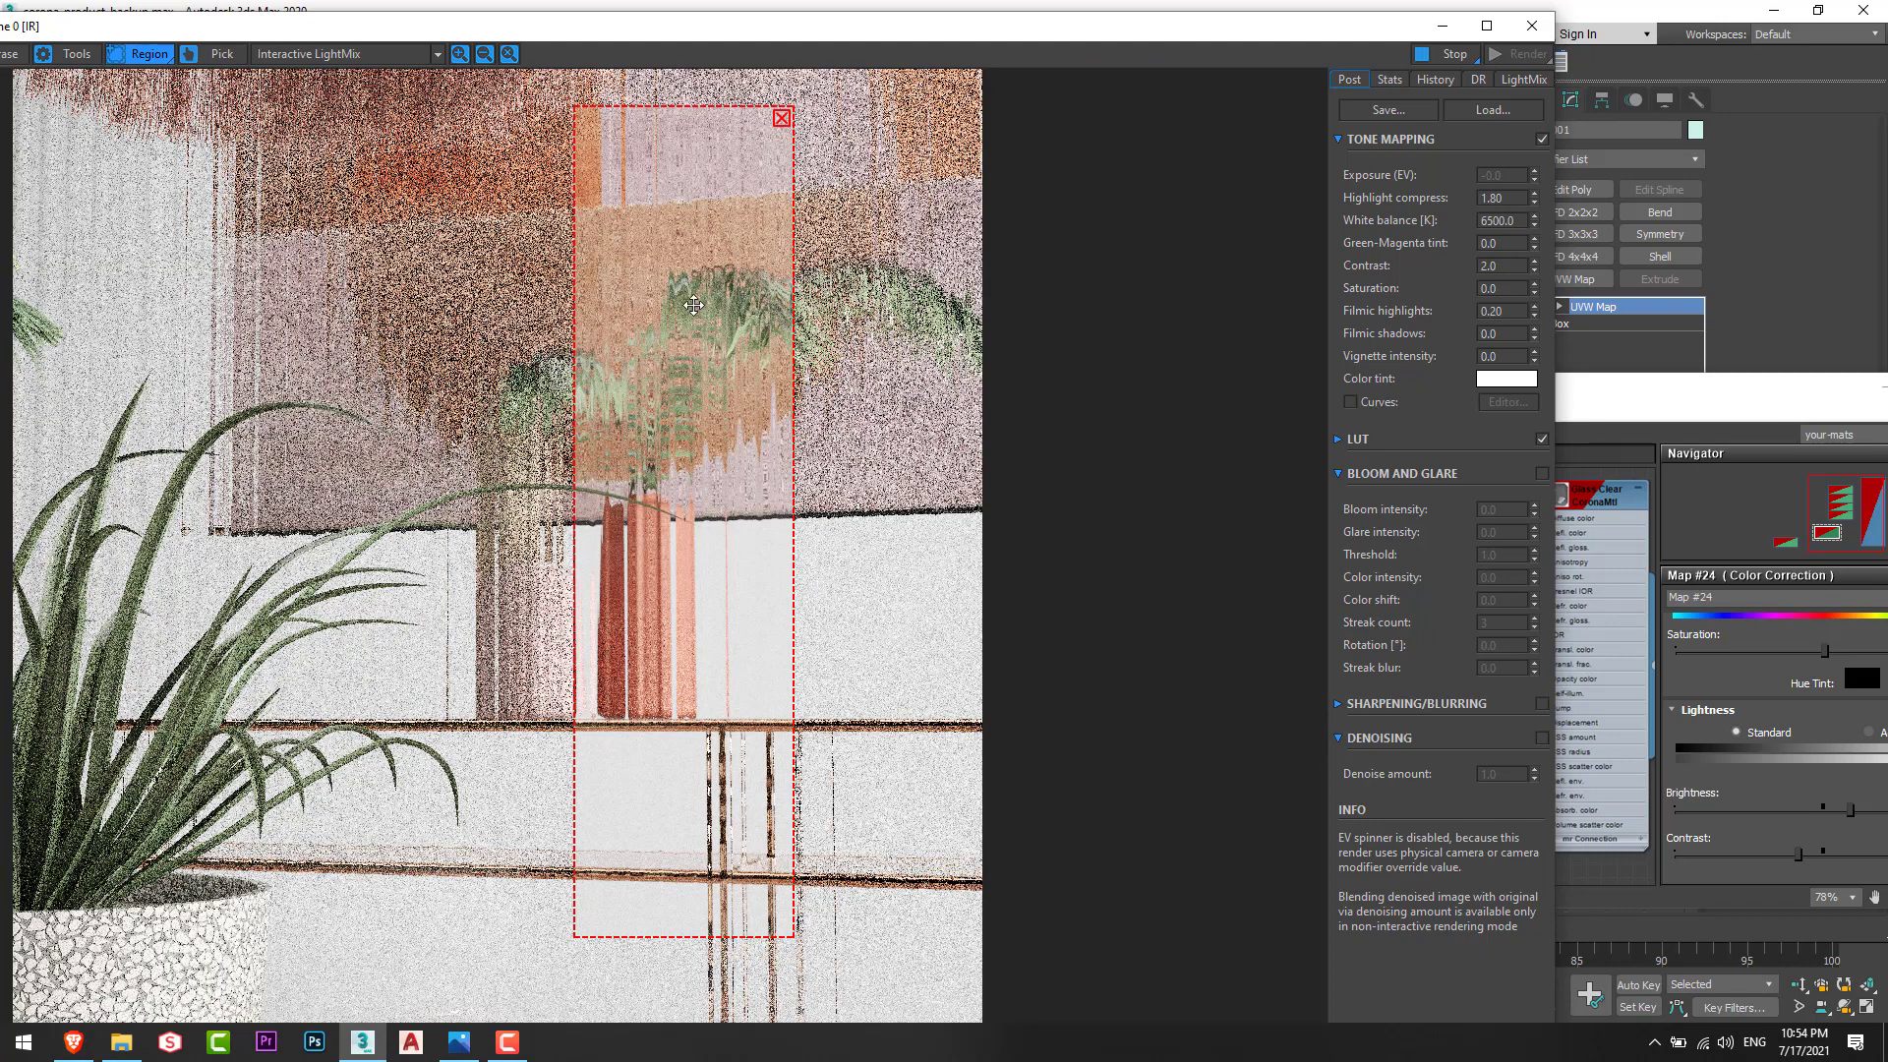
scroll(693, 305, "up", 1)
scroll(792, 473, "up", 1)
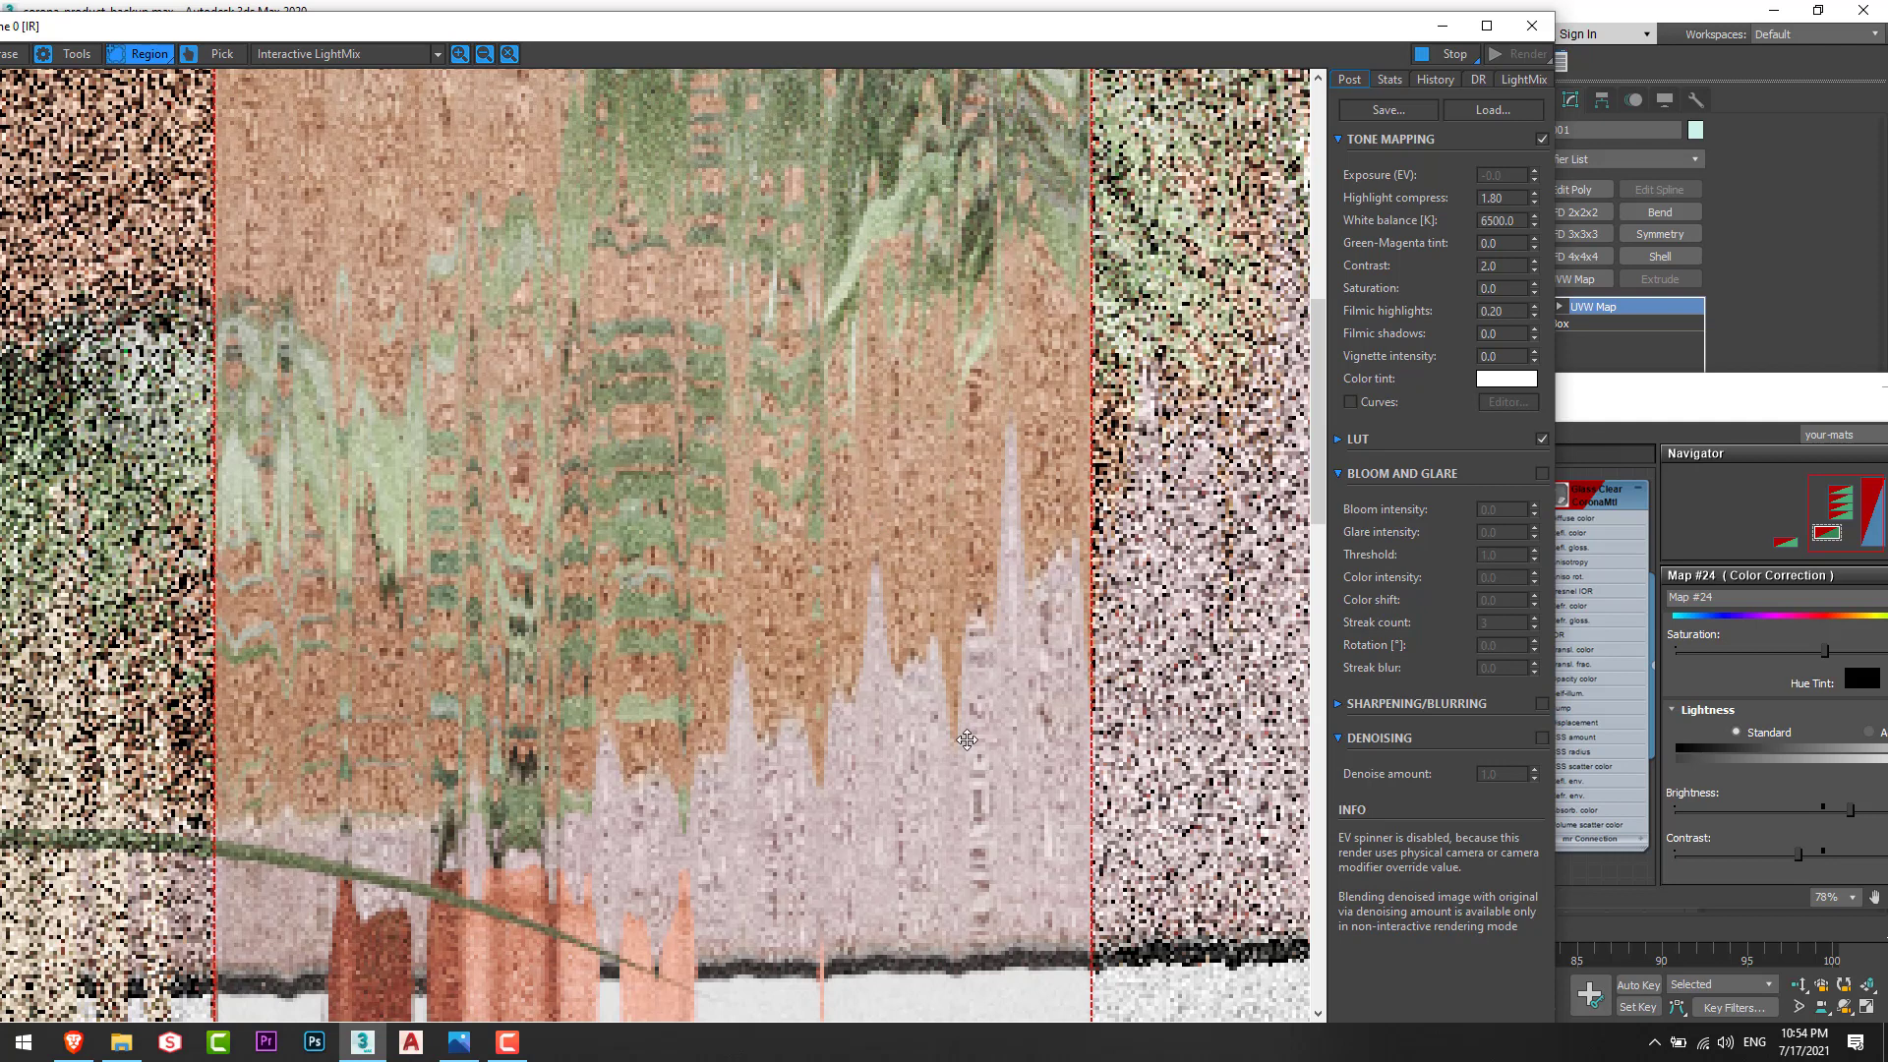
left_click(1583, 443)
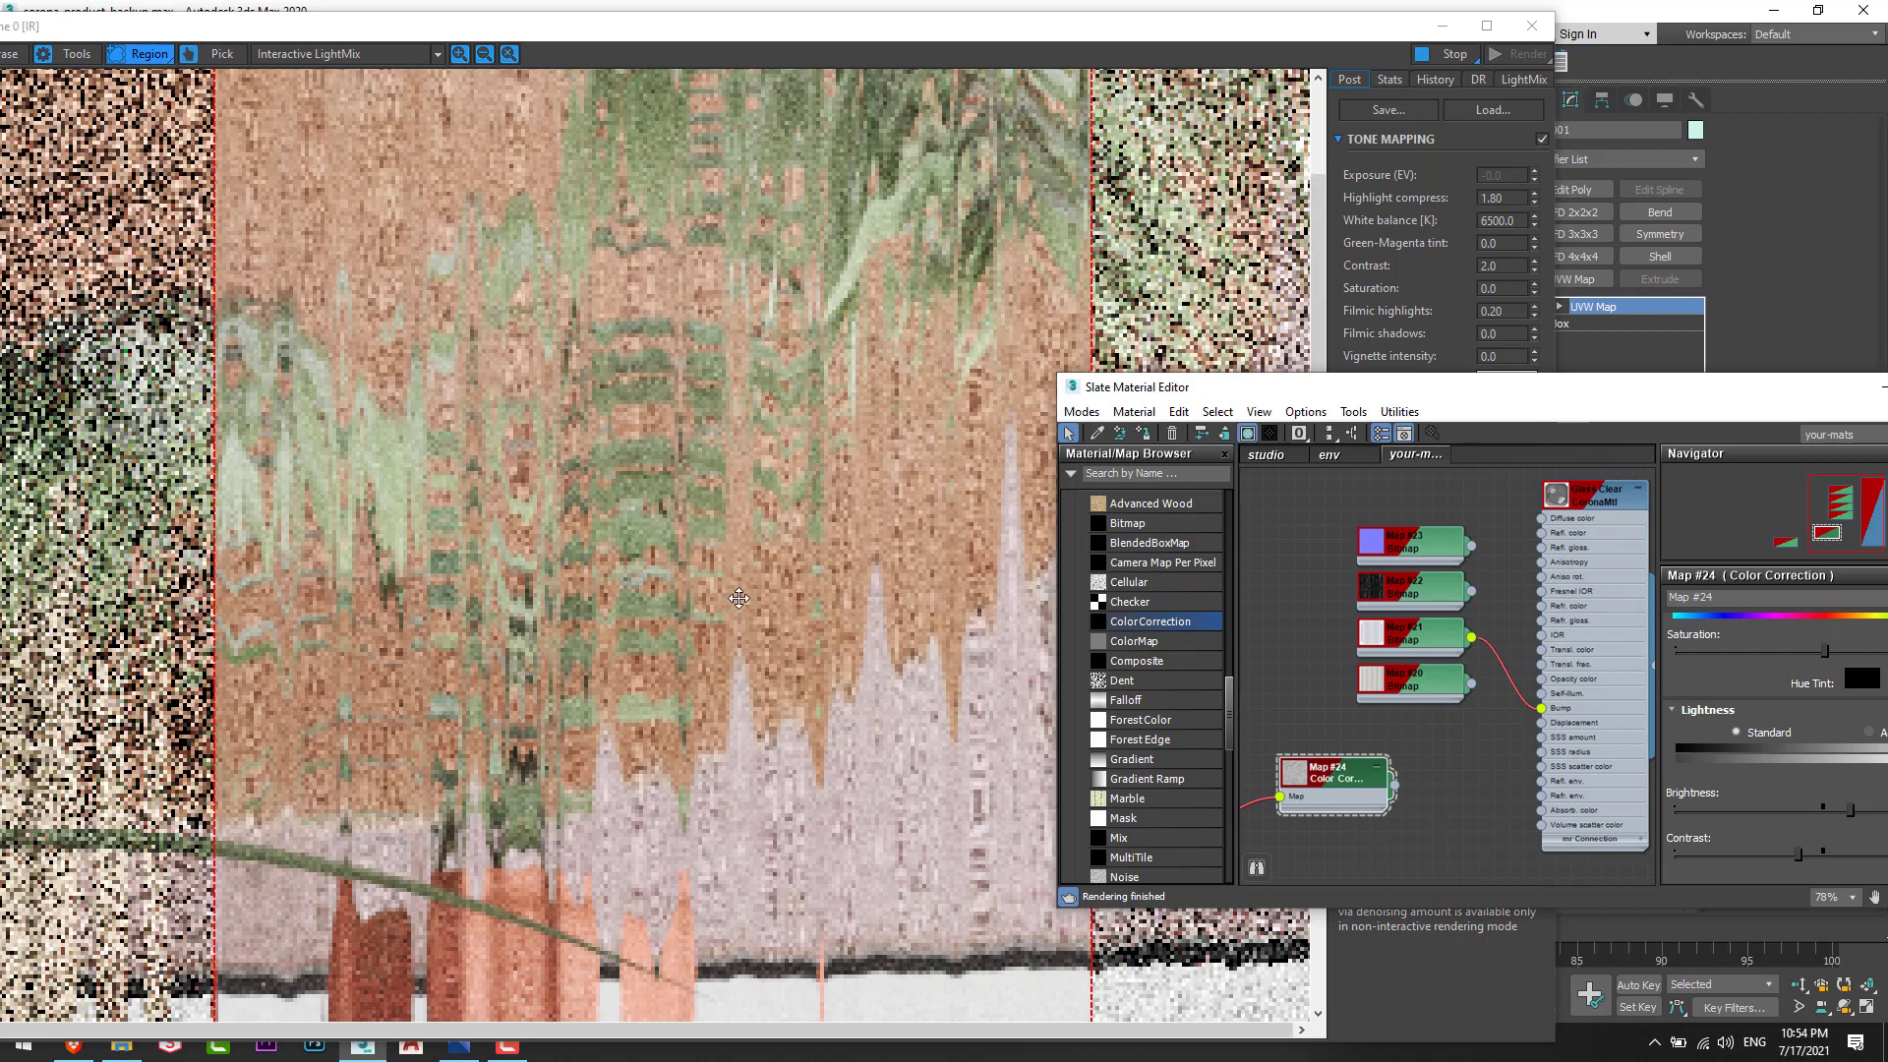
scroll(778, 514, "down", 5)
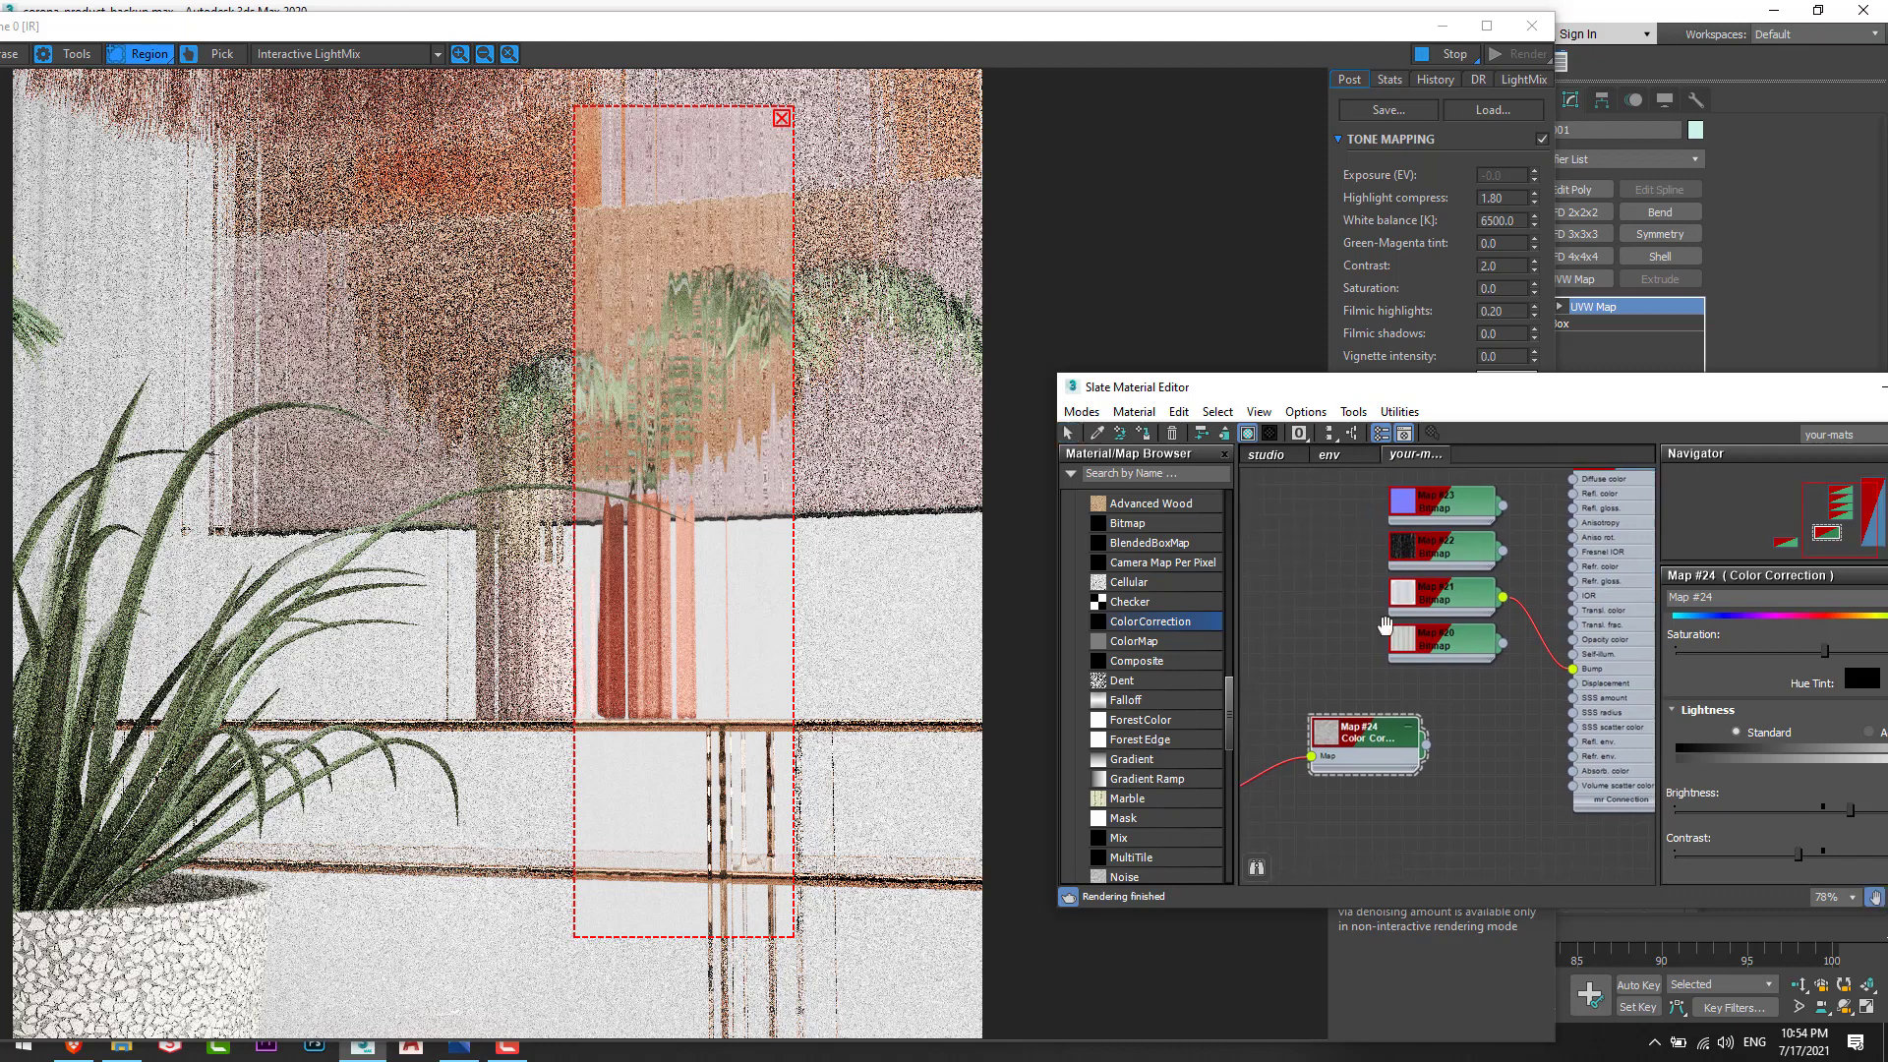
Step: Add a Gradient map to the material graph beside the bitmap nodes
middle_click_drag(1414, 686, 1491, 691)
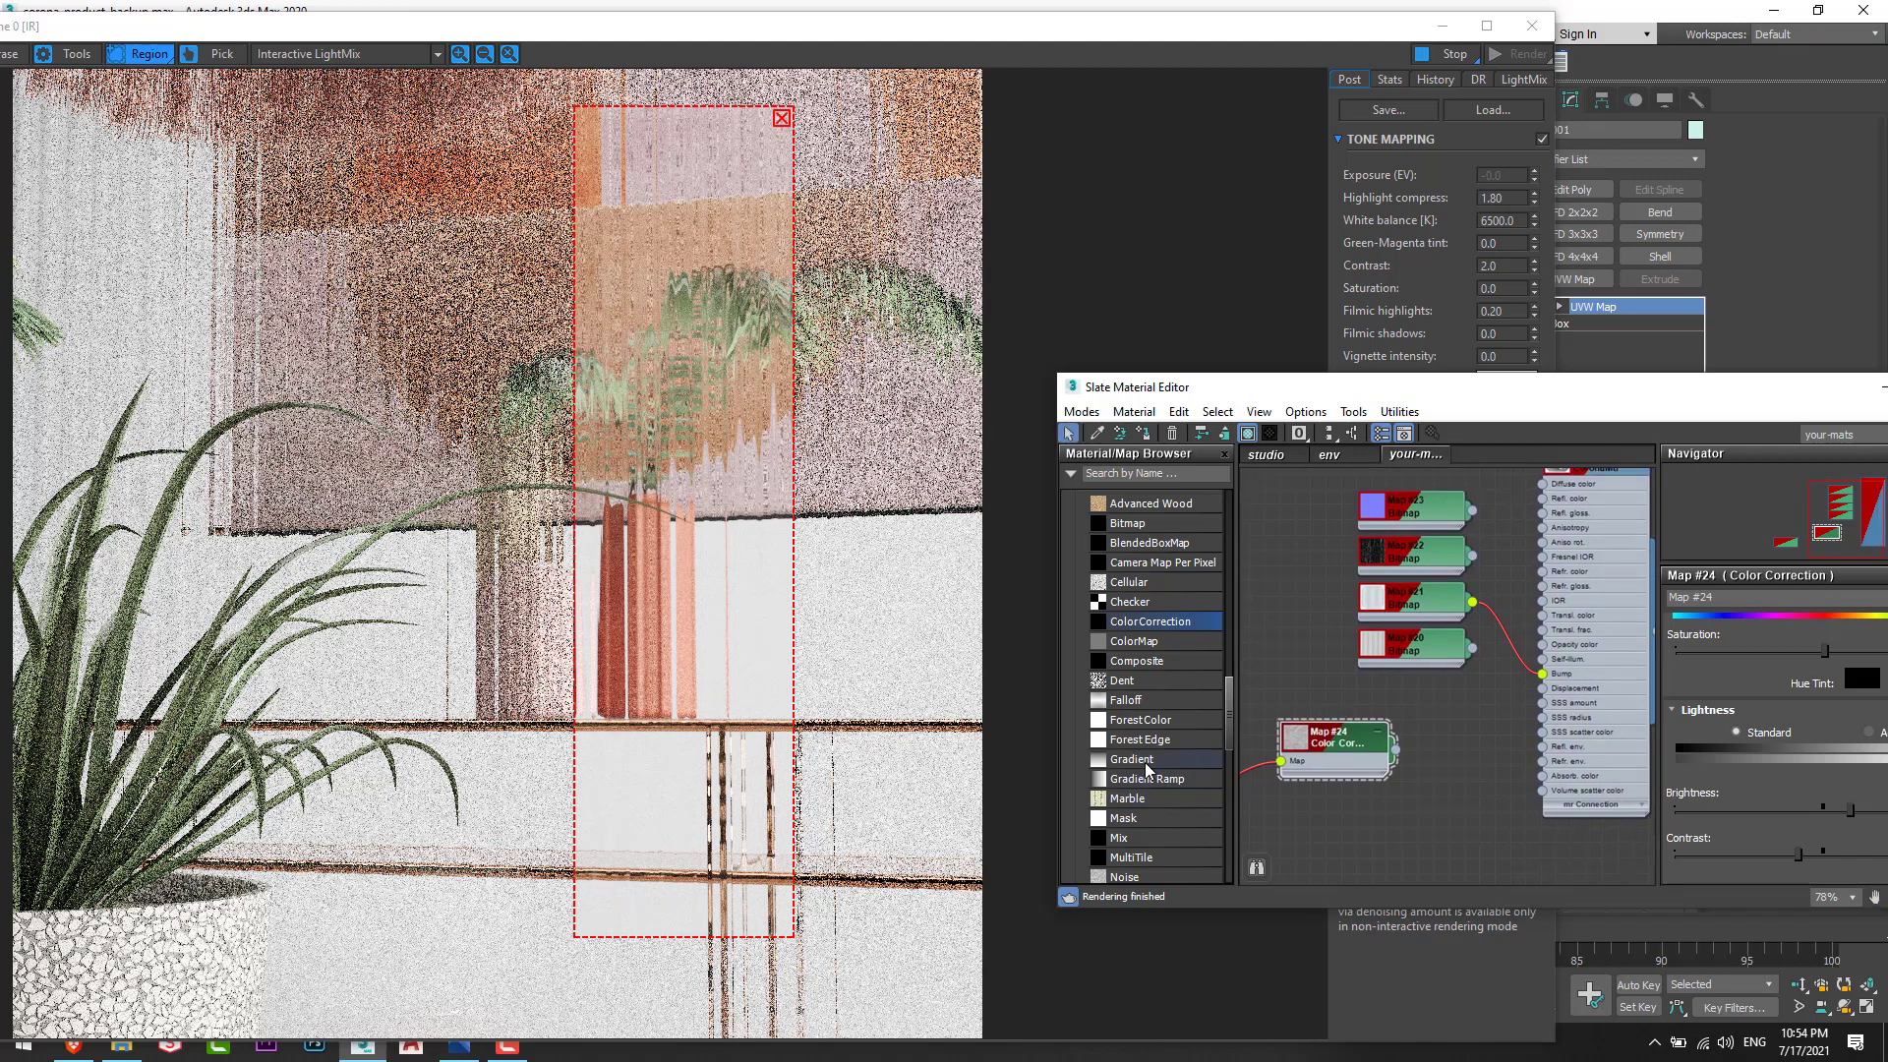
left_click_drag(1294, 633, 1290, 652)
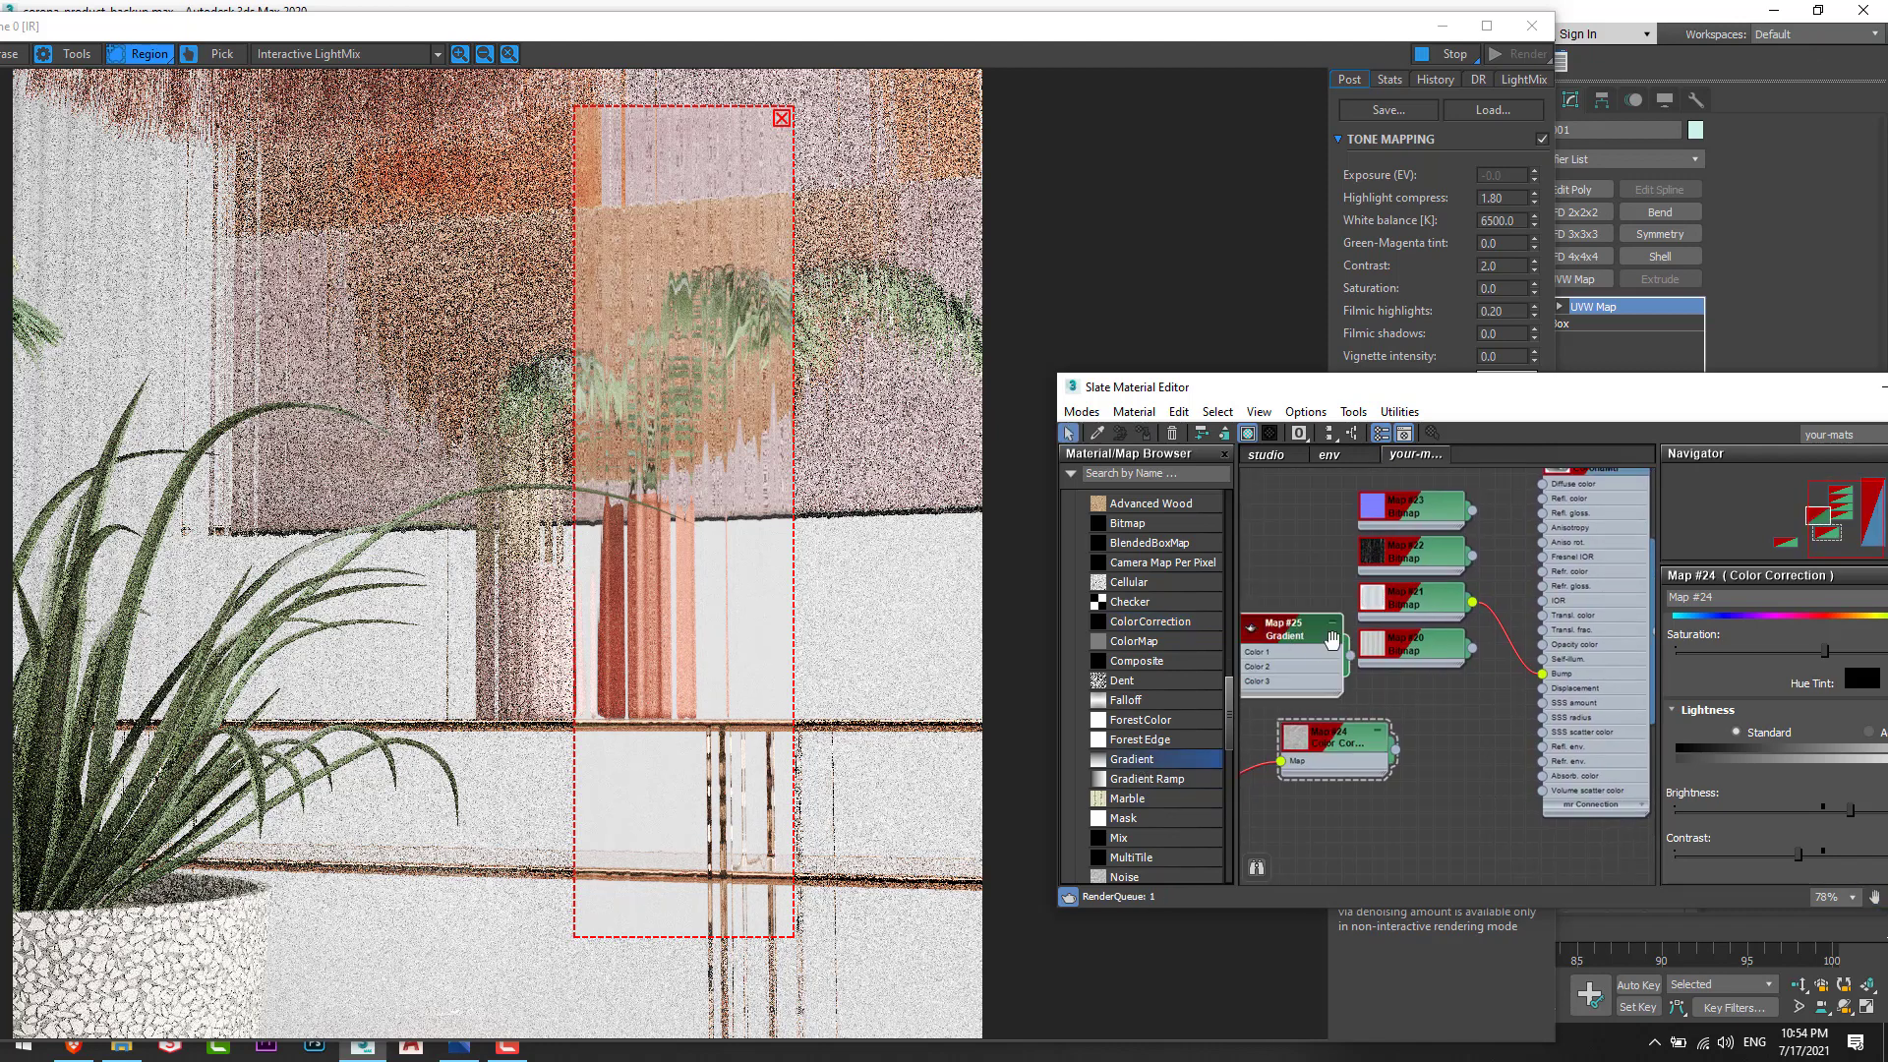
Step: Connect the Gradient map to the Absorb. color input of the Glass Clear material
middle_click_drag(1290, 652, 1367, 679)
scroll(1288, 585, "down", 1)
left_click_drag(1389, 687, 1548, 764)
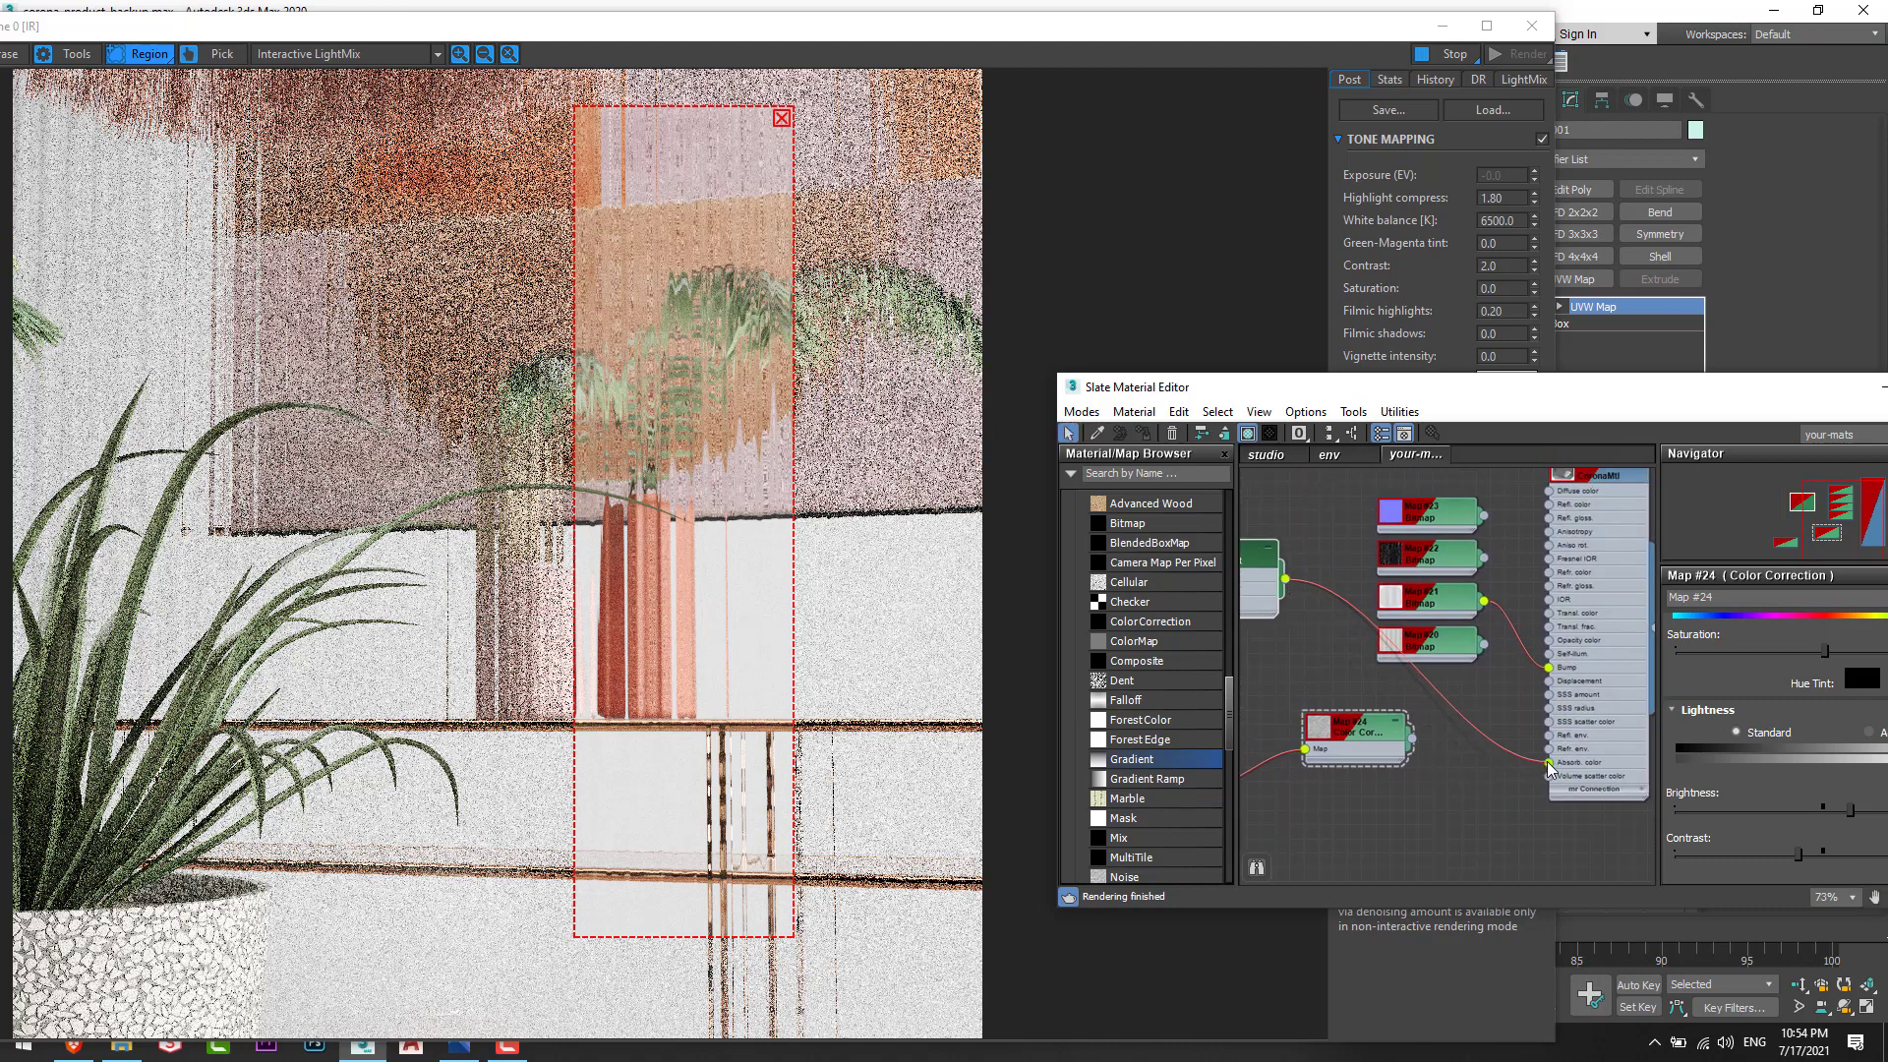
Step: Tidy the material graph by moving the Color Correction node lower and placing the Gradient node directly under the bitmap nodes
middle_click_drag(1419, 828, 1441, 810)
left_click_drag(1266, 535, 1296, 612)
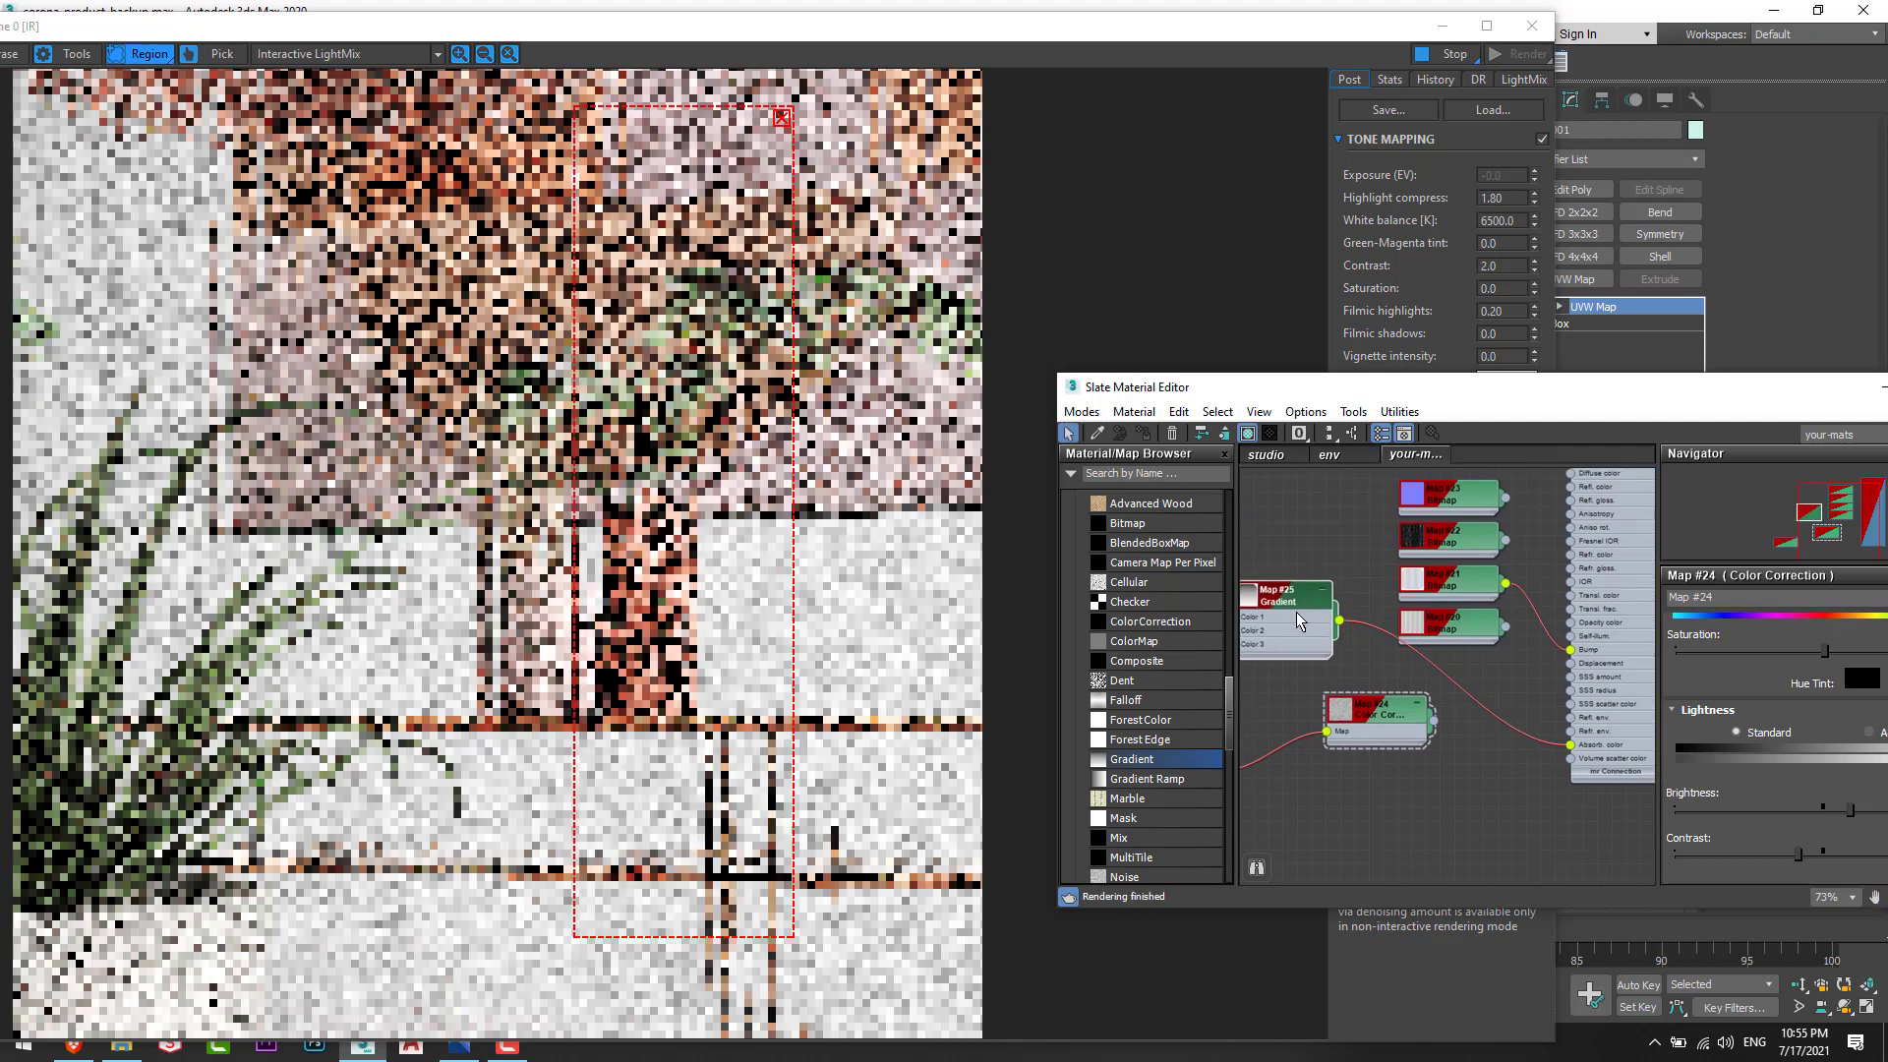
scroll(1296, 611, "down", 2)
middle_click_drag(1296, 612, 1382, 546)
left_click_drag(1454, 630, 1485, 755)
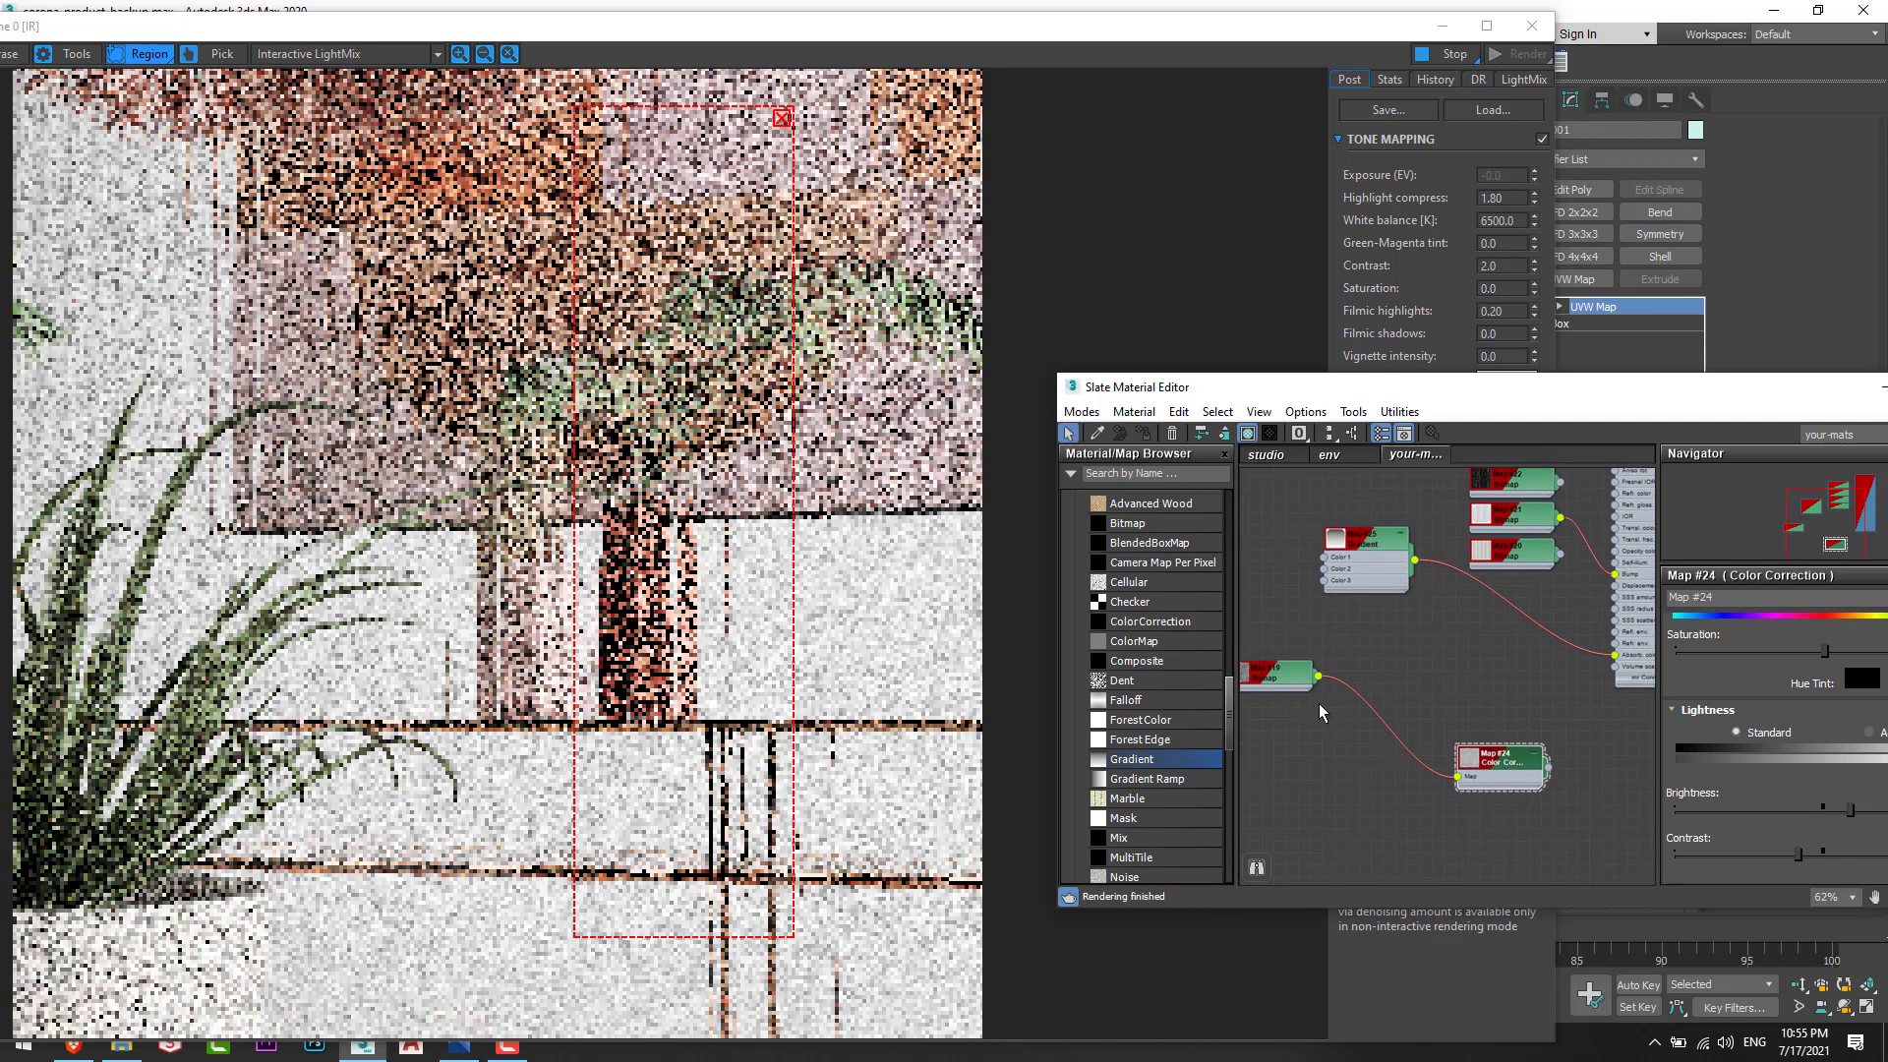
left_click_drag(1303, 683, 1318, 706)
left_click_drag(1362, 564, 1510, 615)
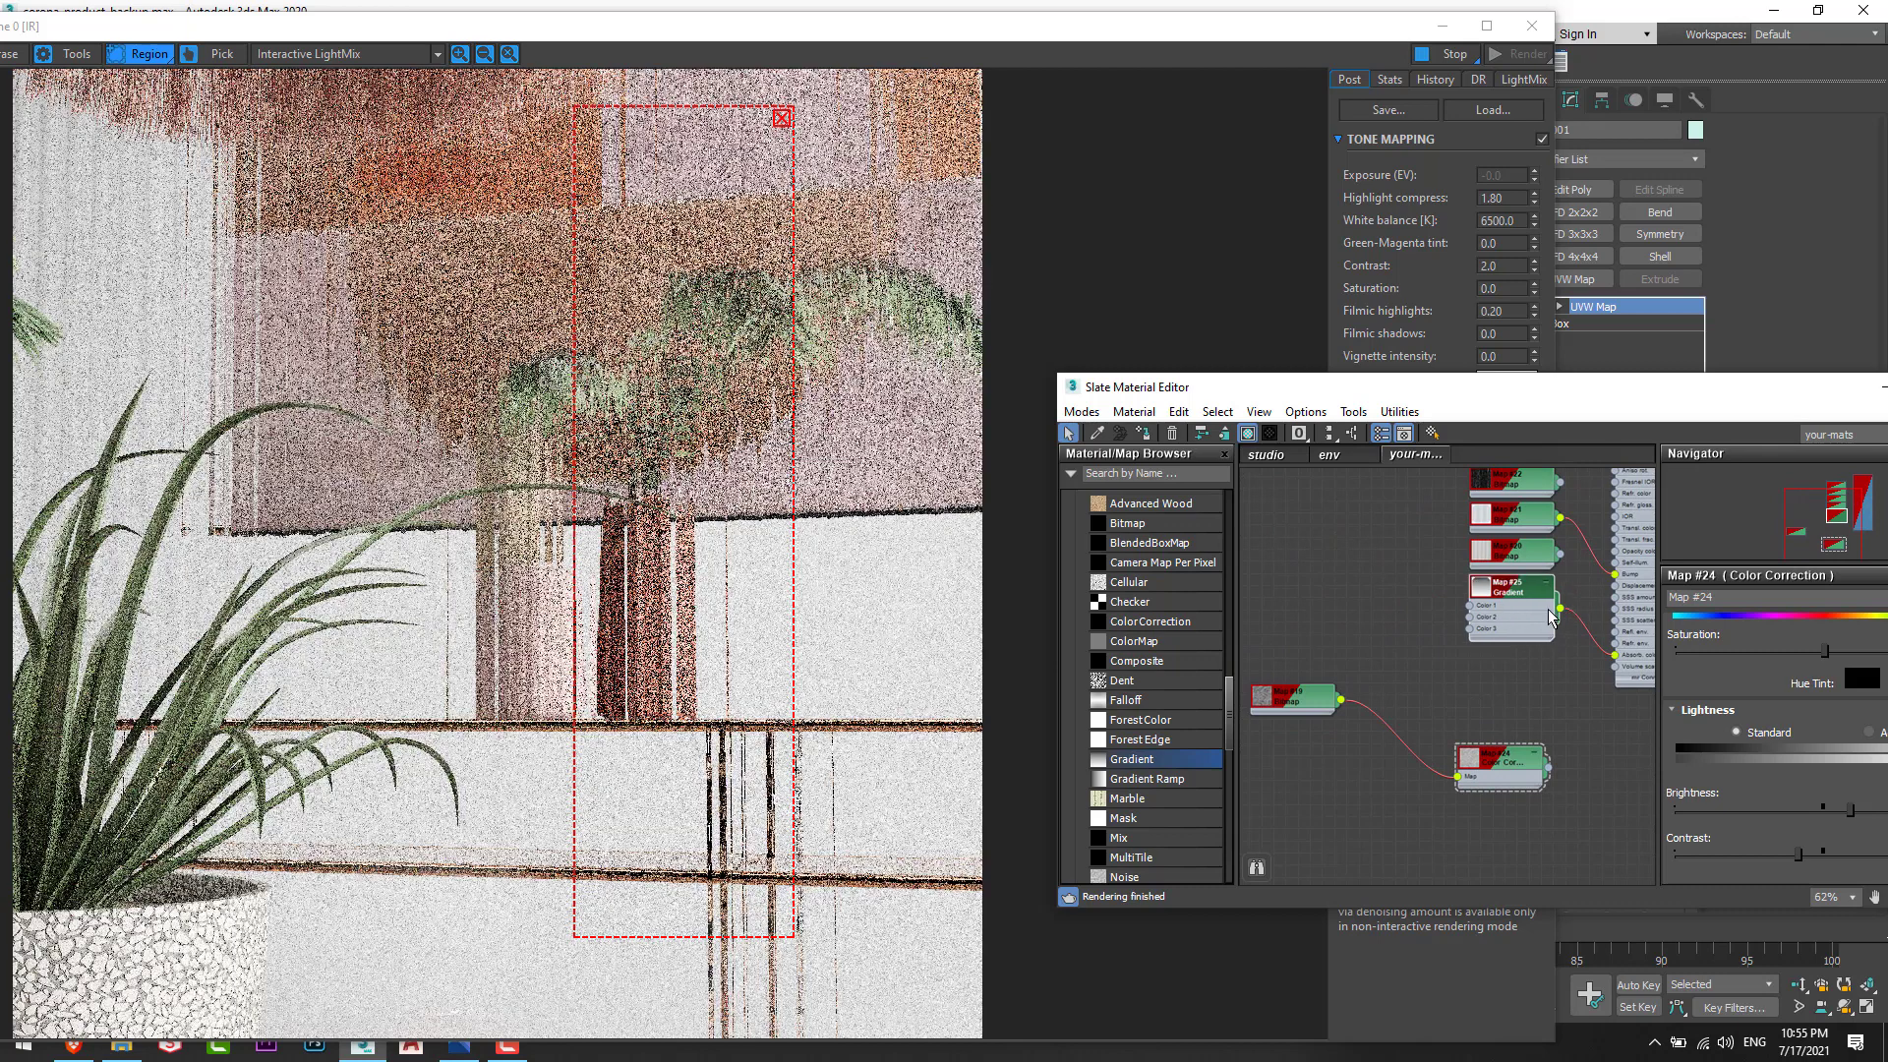
Step: Open the Gradient map's parameters and set Color #1 to a medium blue with RGB 15, 60, 111
scroll(1510, 615, "up", 2)
middle_click_drag(1362, 654, 1431, 705)
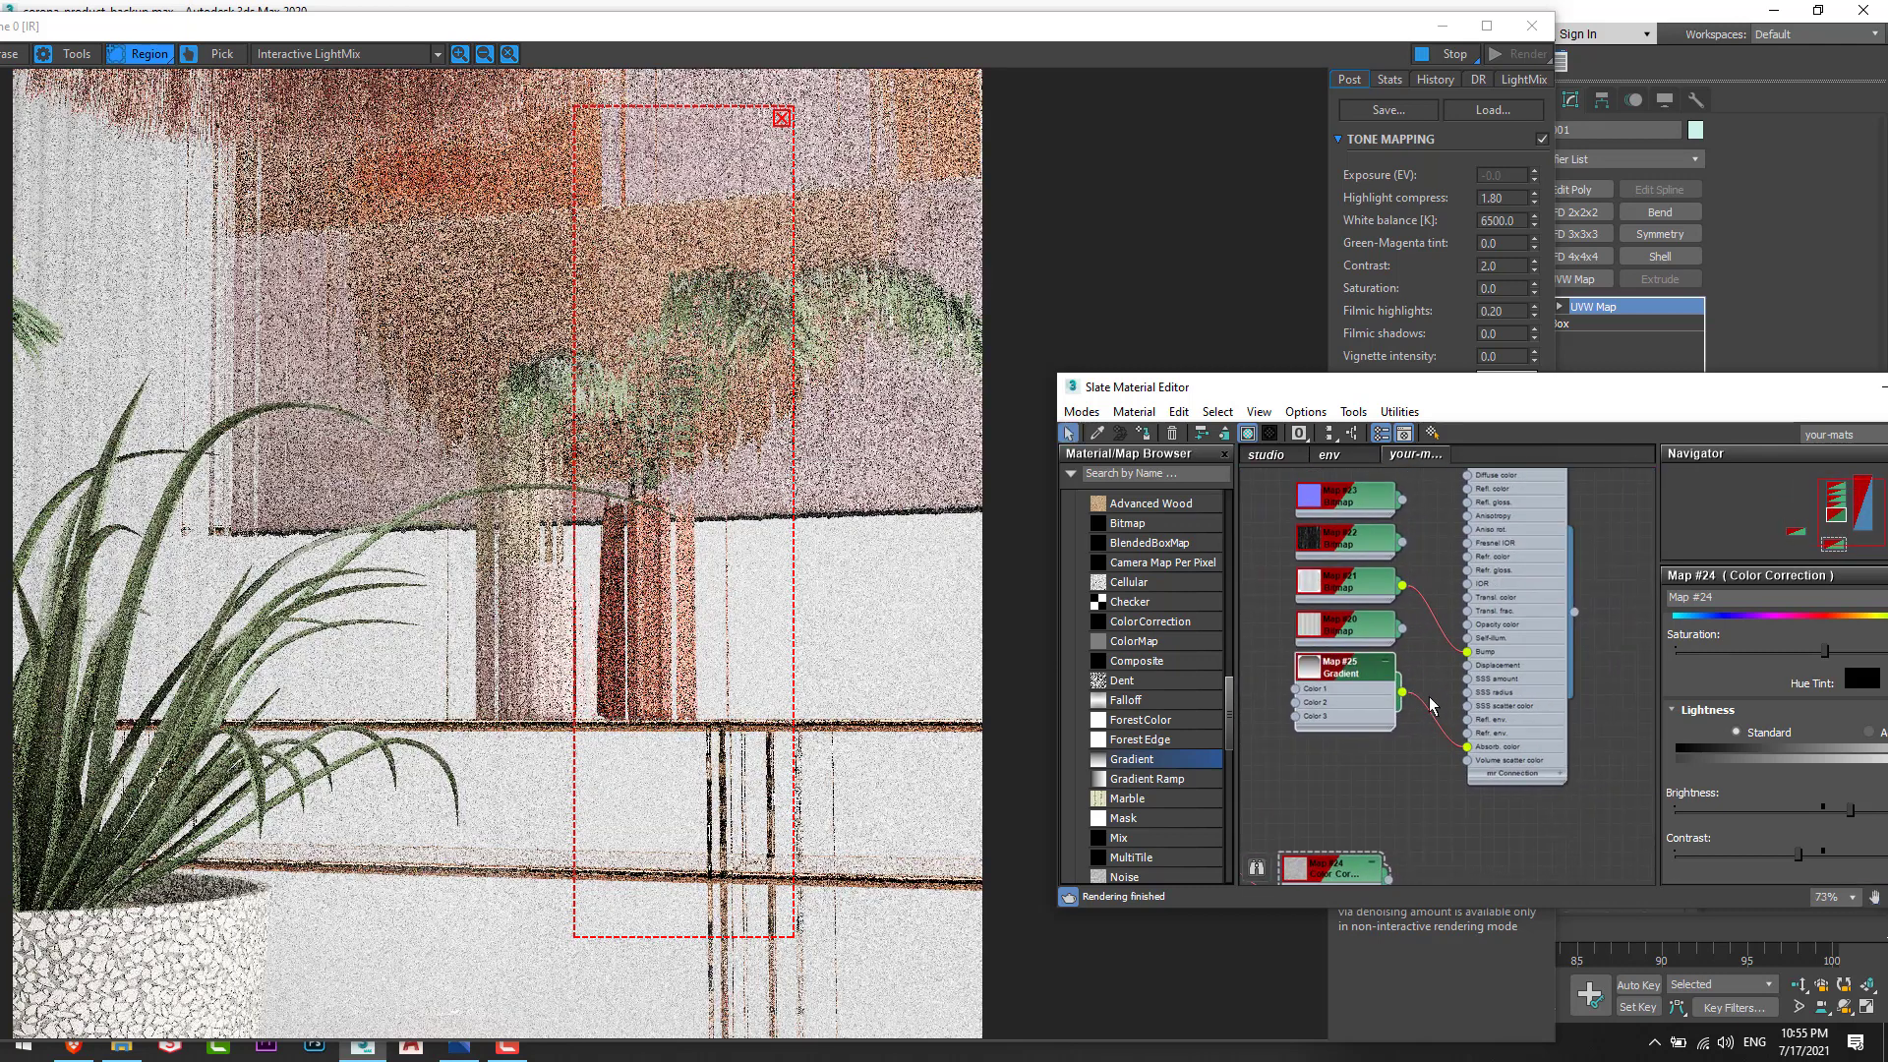
double_click(1363, 694)
left_click_drag(1377, 387, 1253, 348)
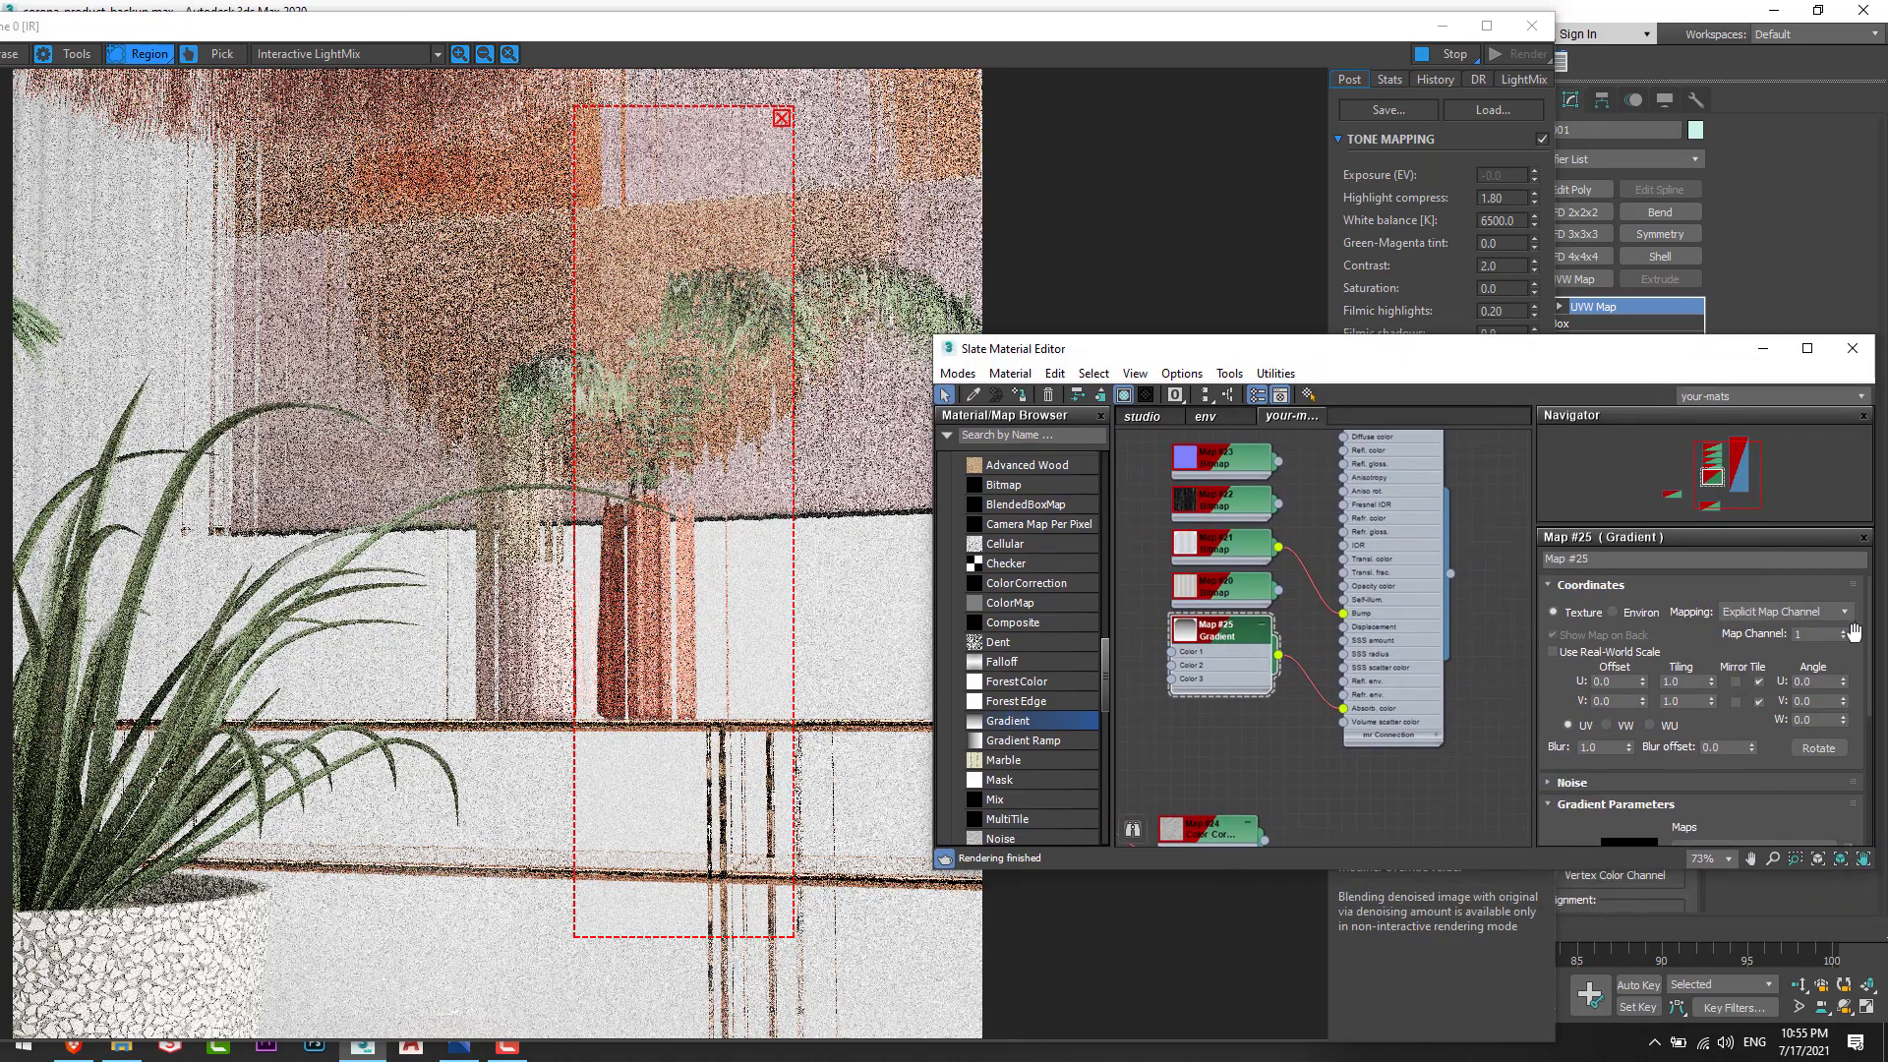
left_click_drag(1847, 656, 1849, 446)
left_click(1630, 640)
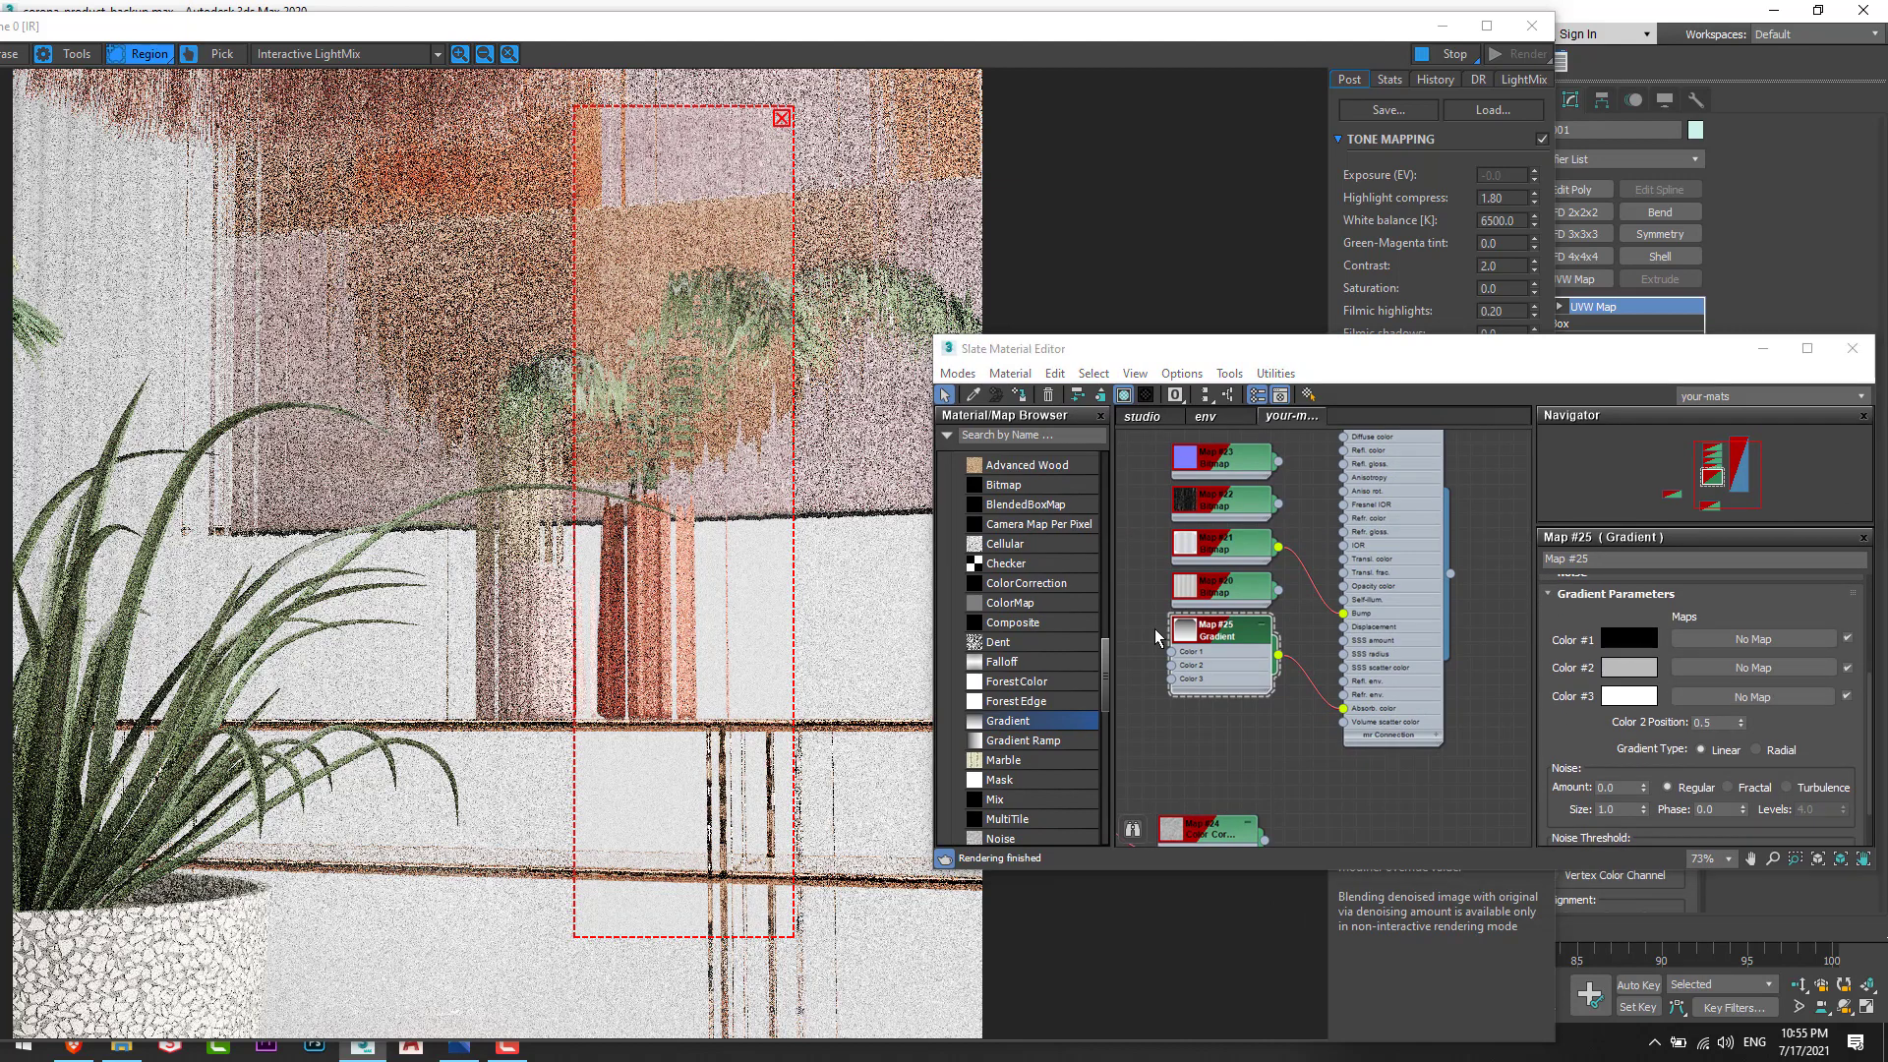
left_click(706, 191)
left_click(743, 210)
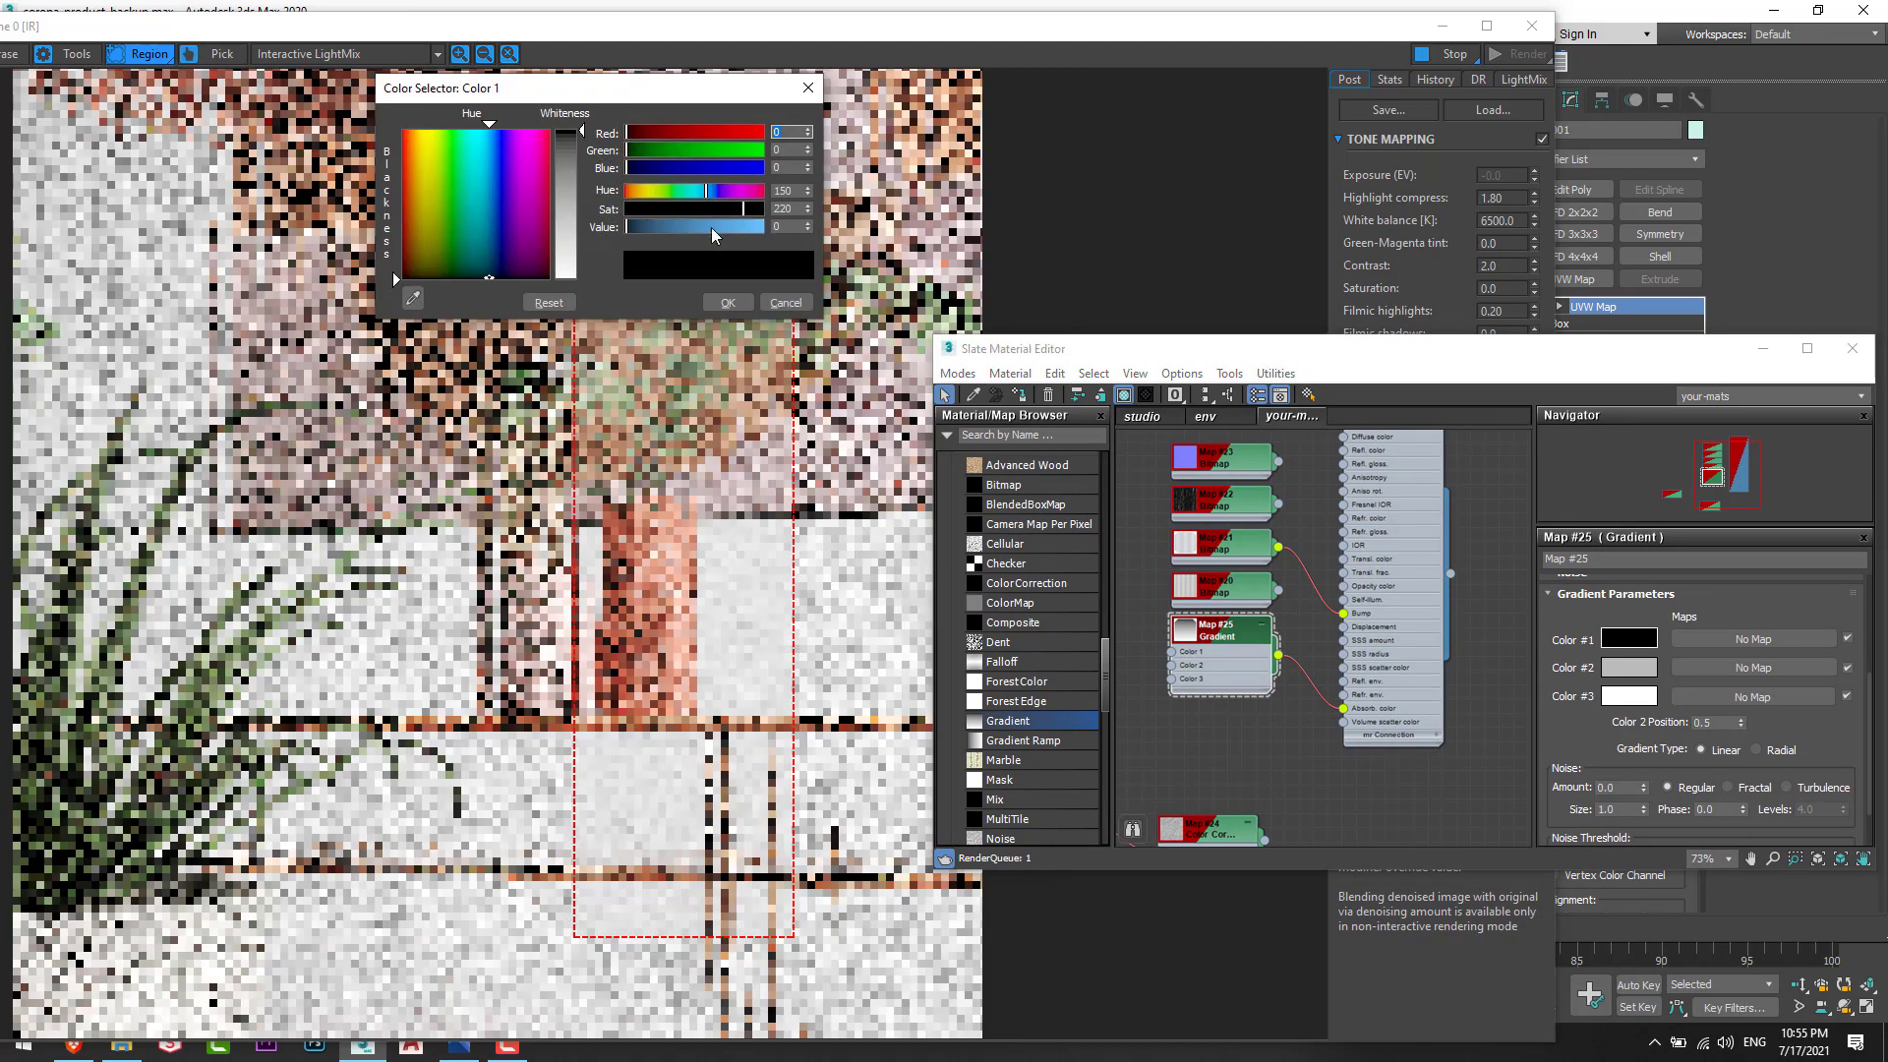
left_click(685, 227)
left_click(728, 302)
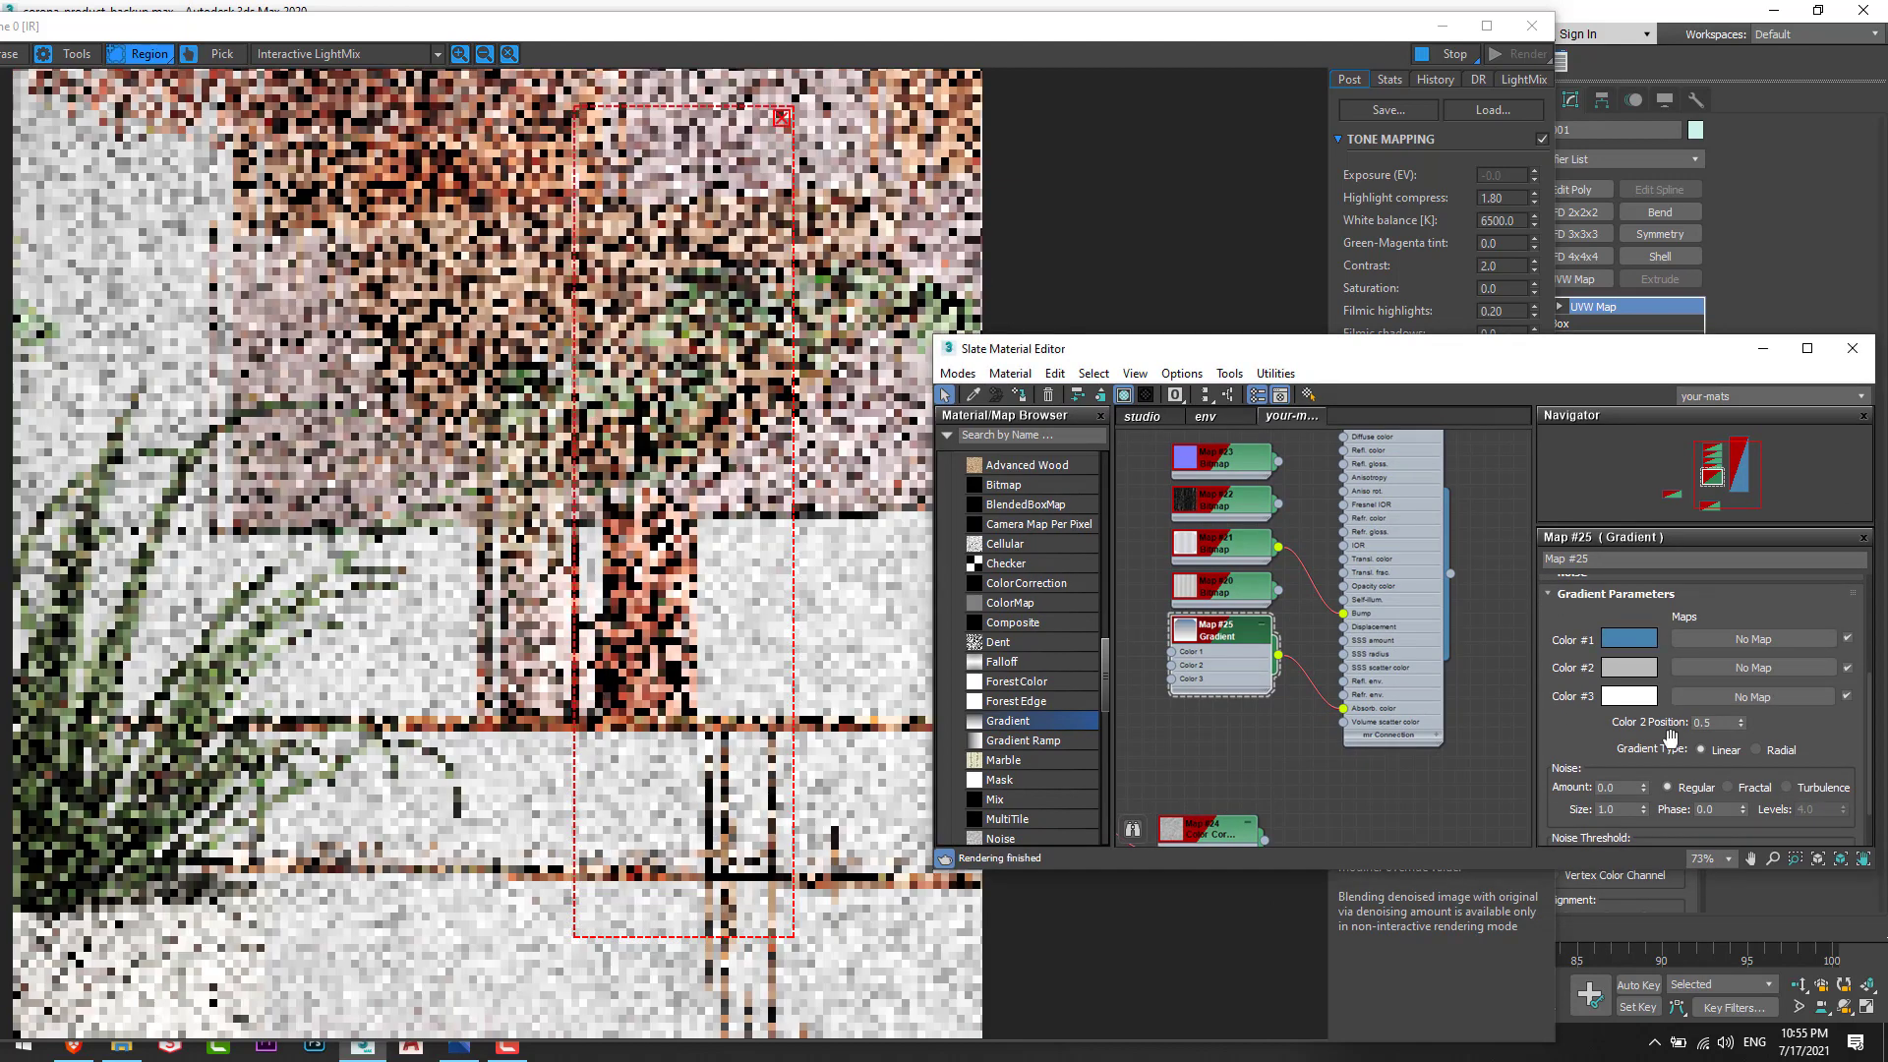
Step: Set the Gradient map's Color #3 to orange with RGB 232, 105, 11
left_click(1629, 695)
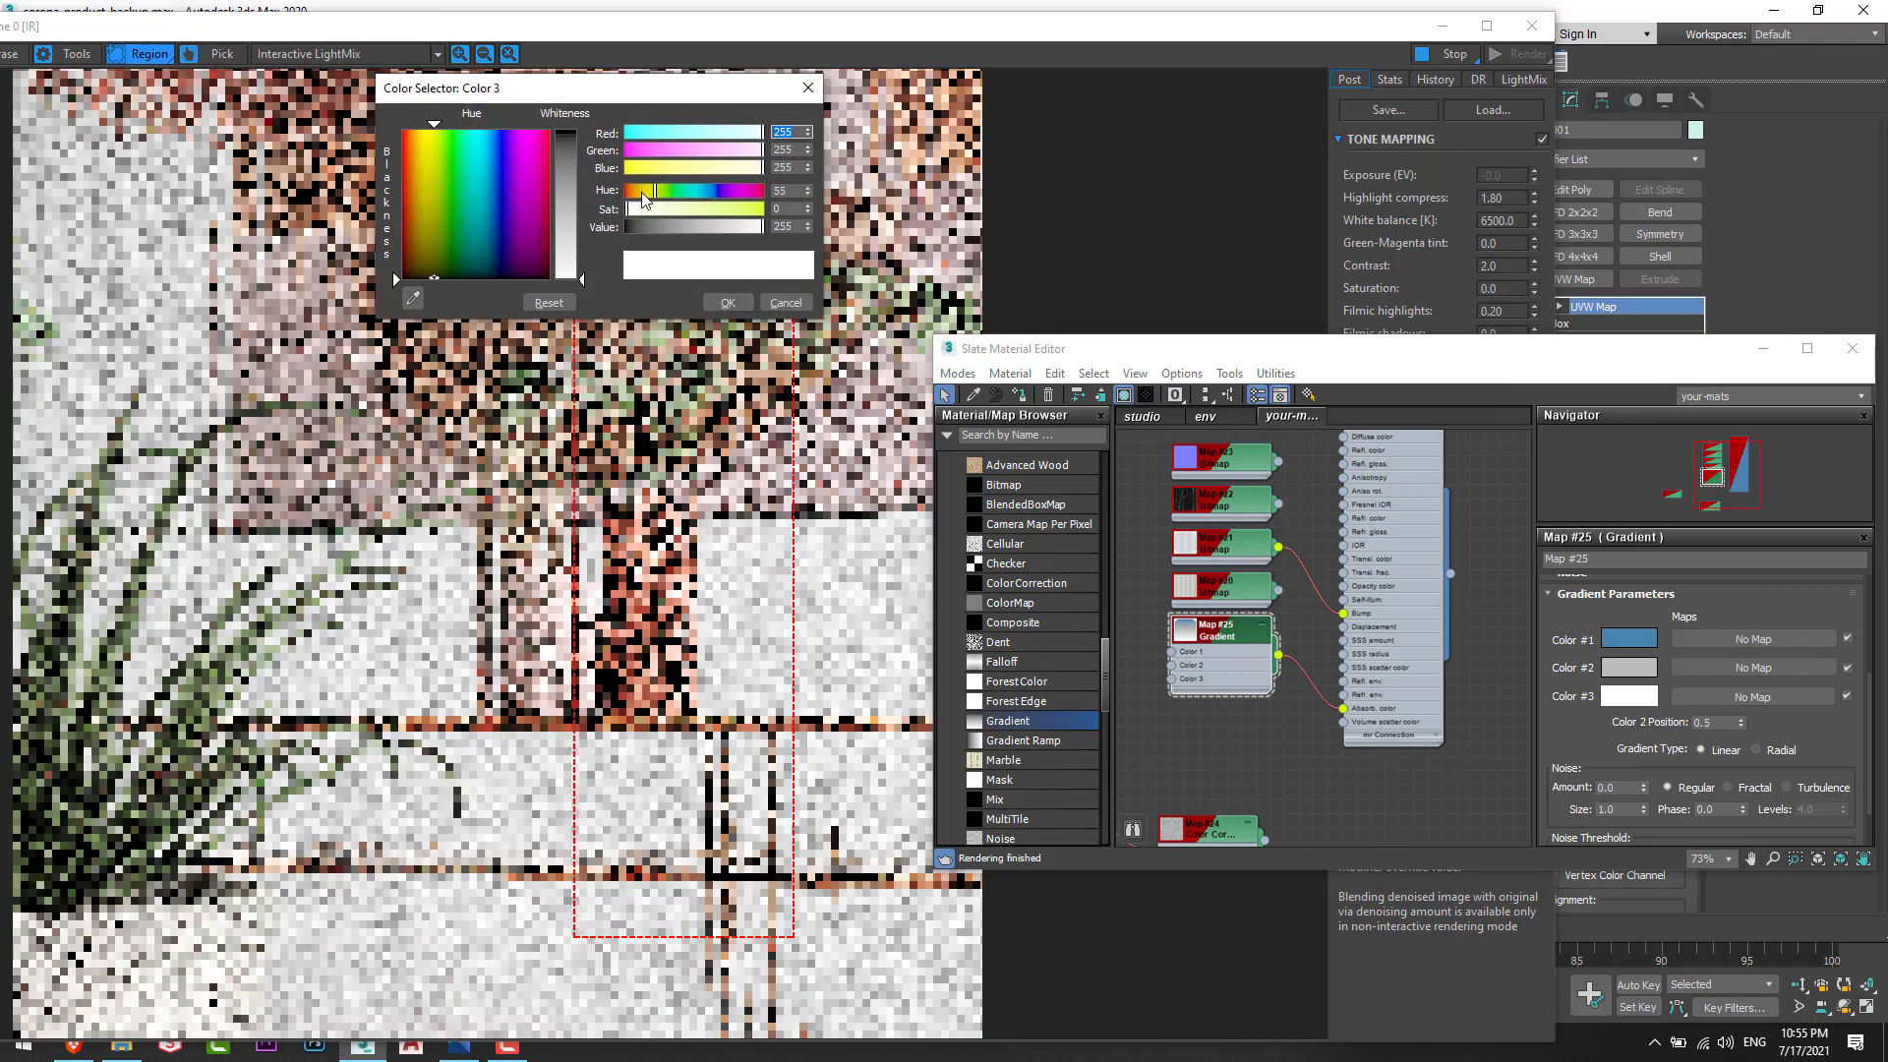
left_click(638, 190)
left_click(756, 210)
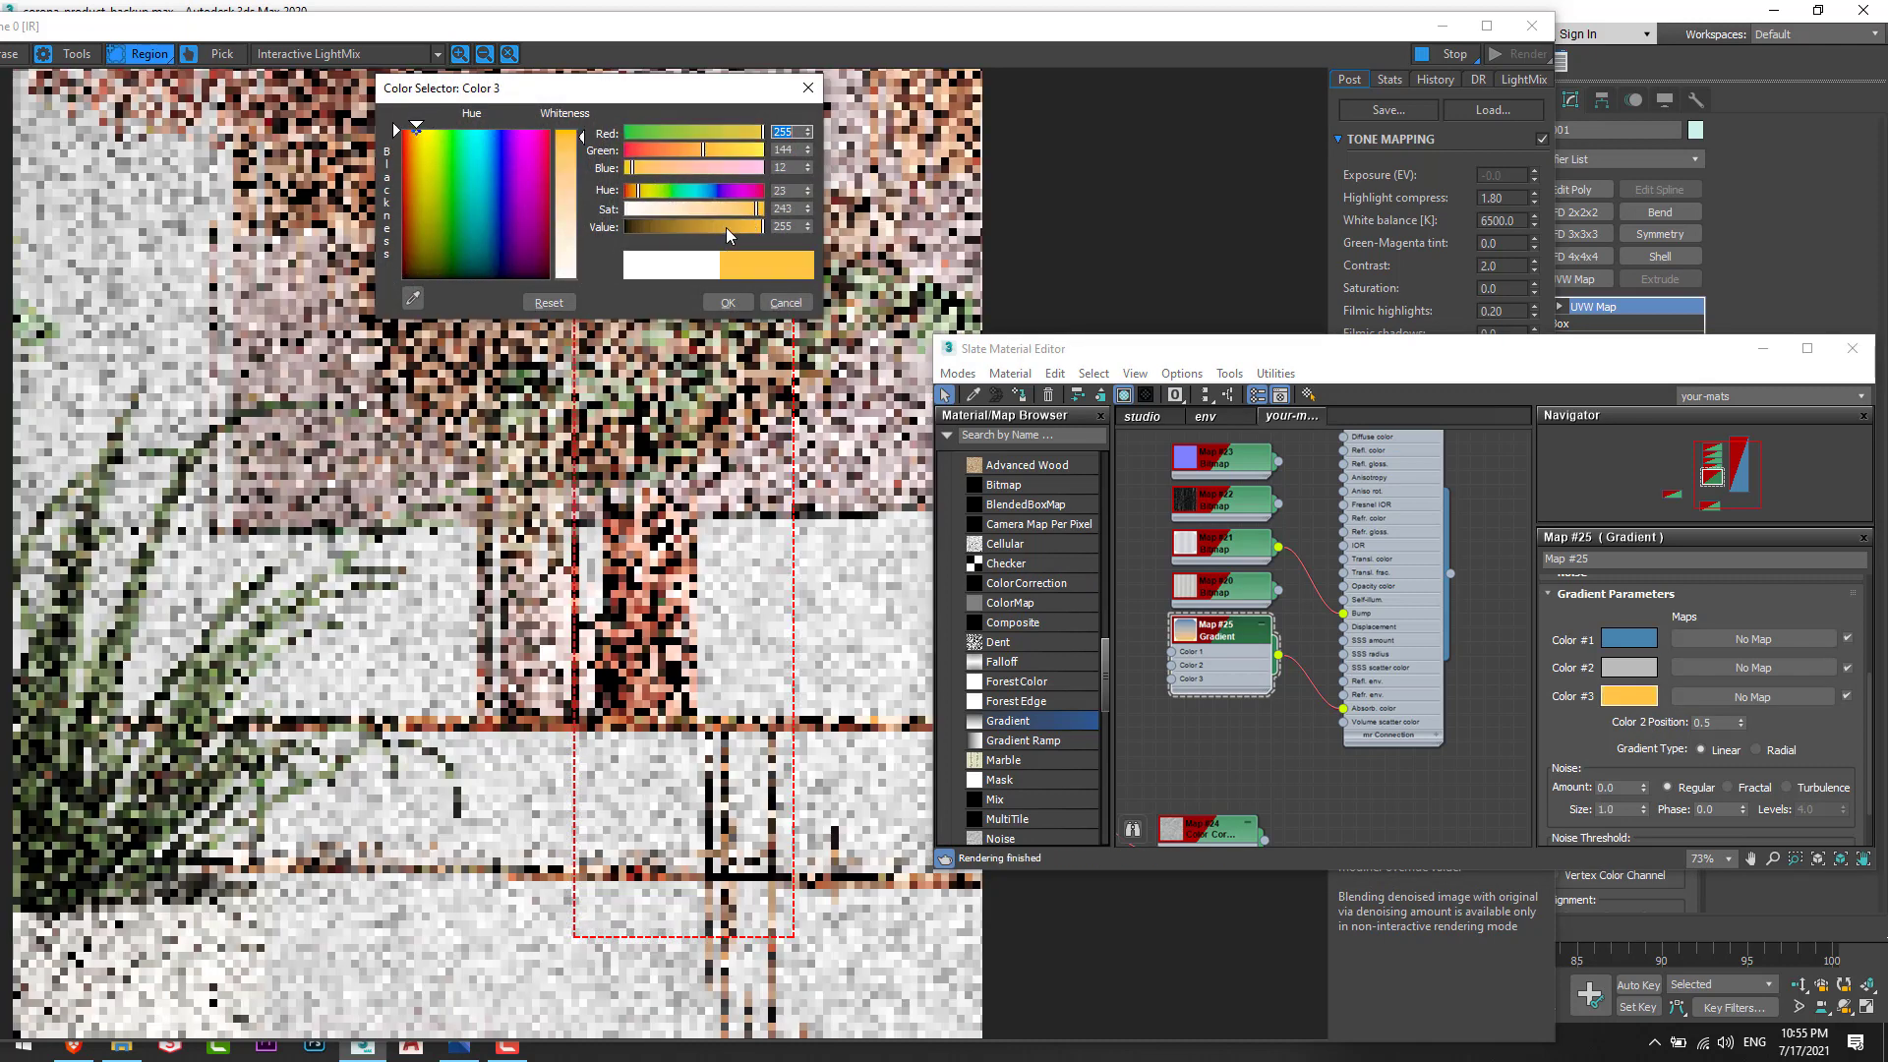
left_click(753, 227)
left_click(637, 190)
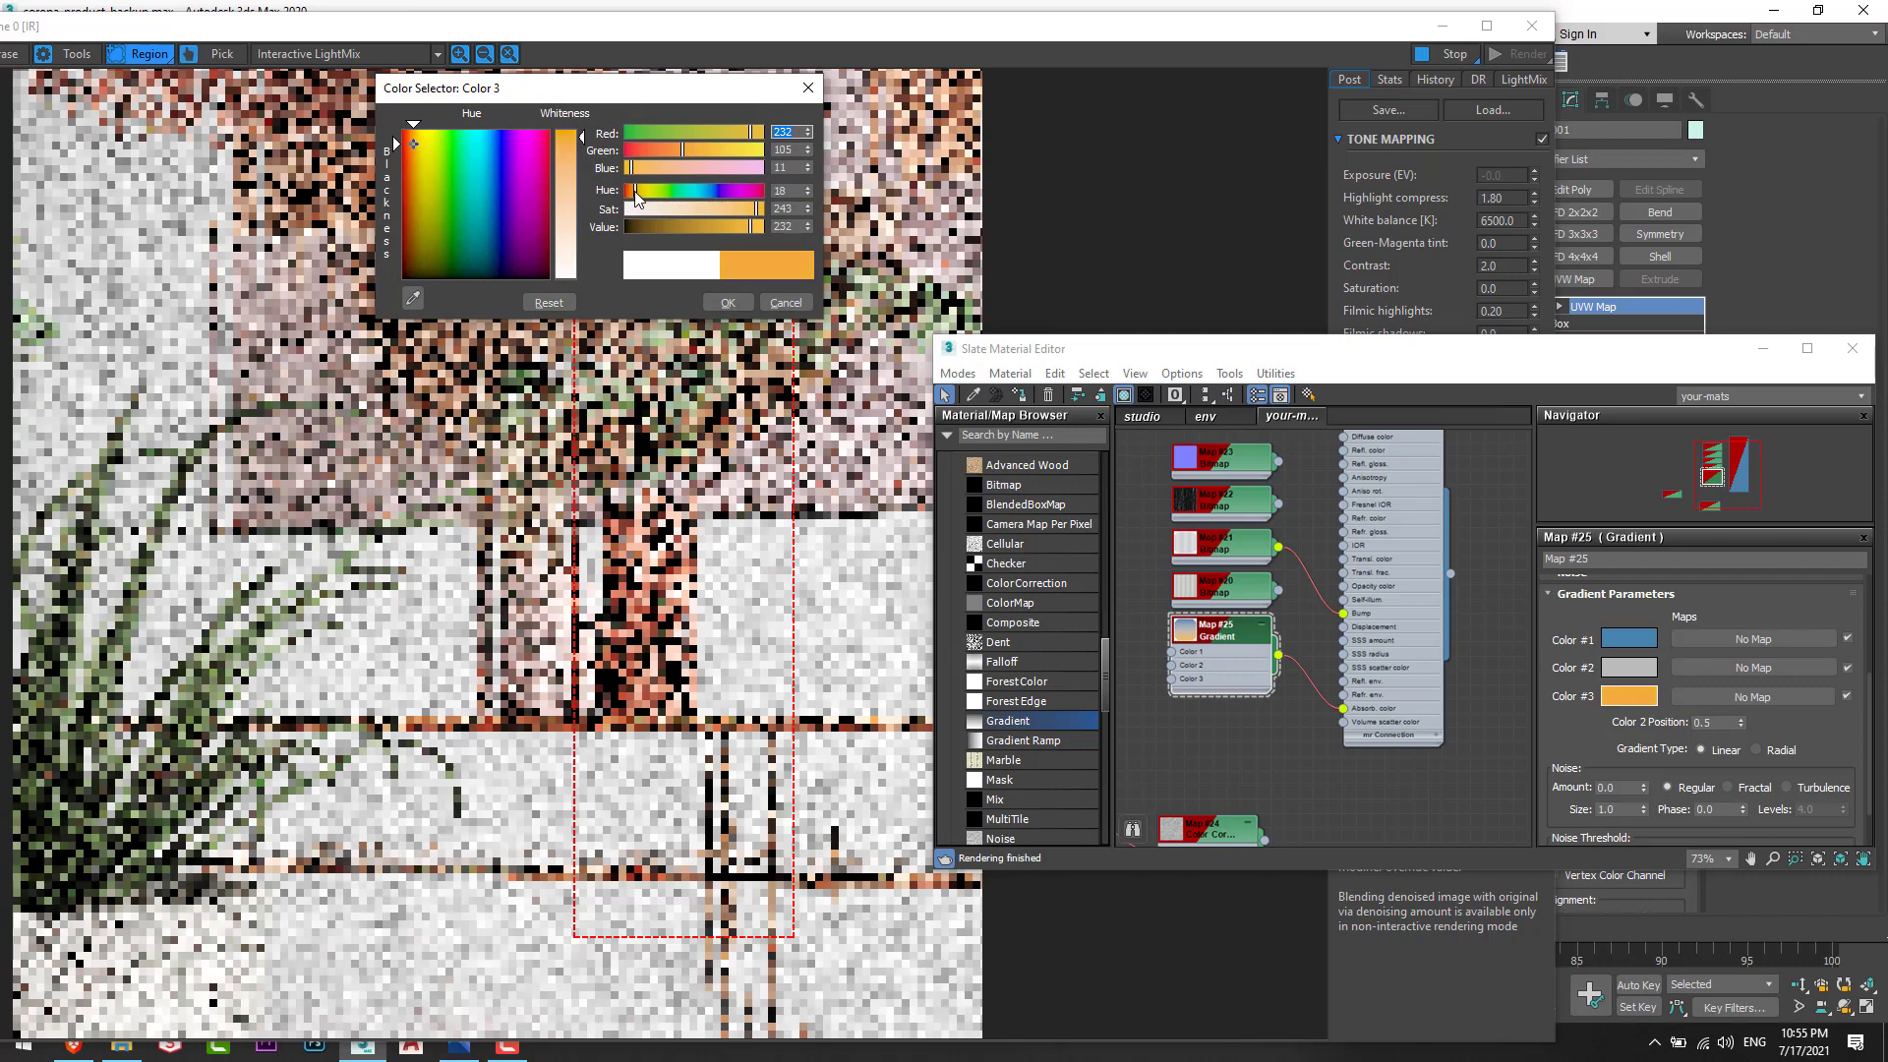
left_click(740, 303)
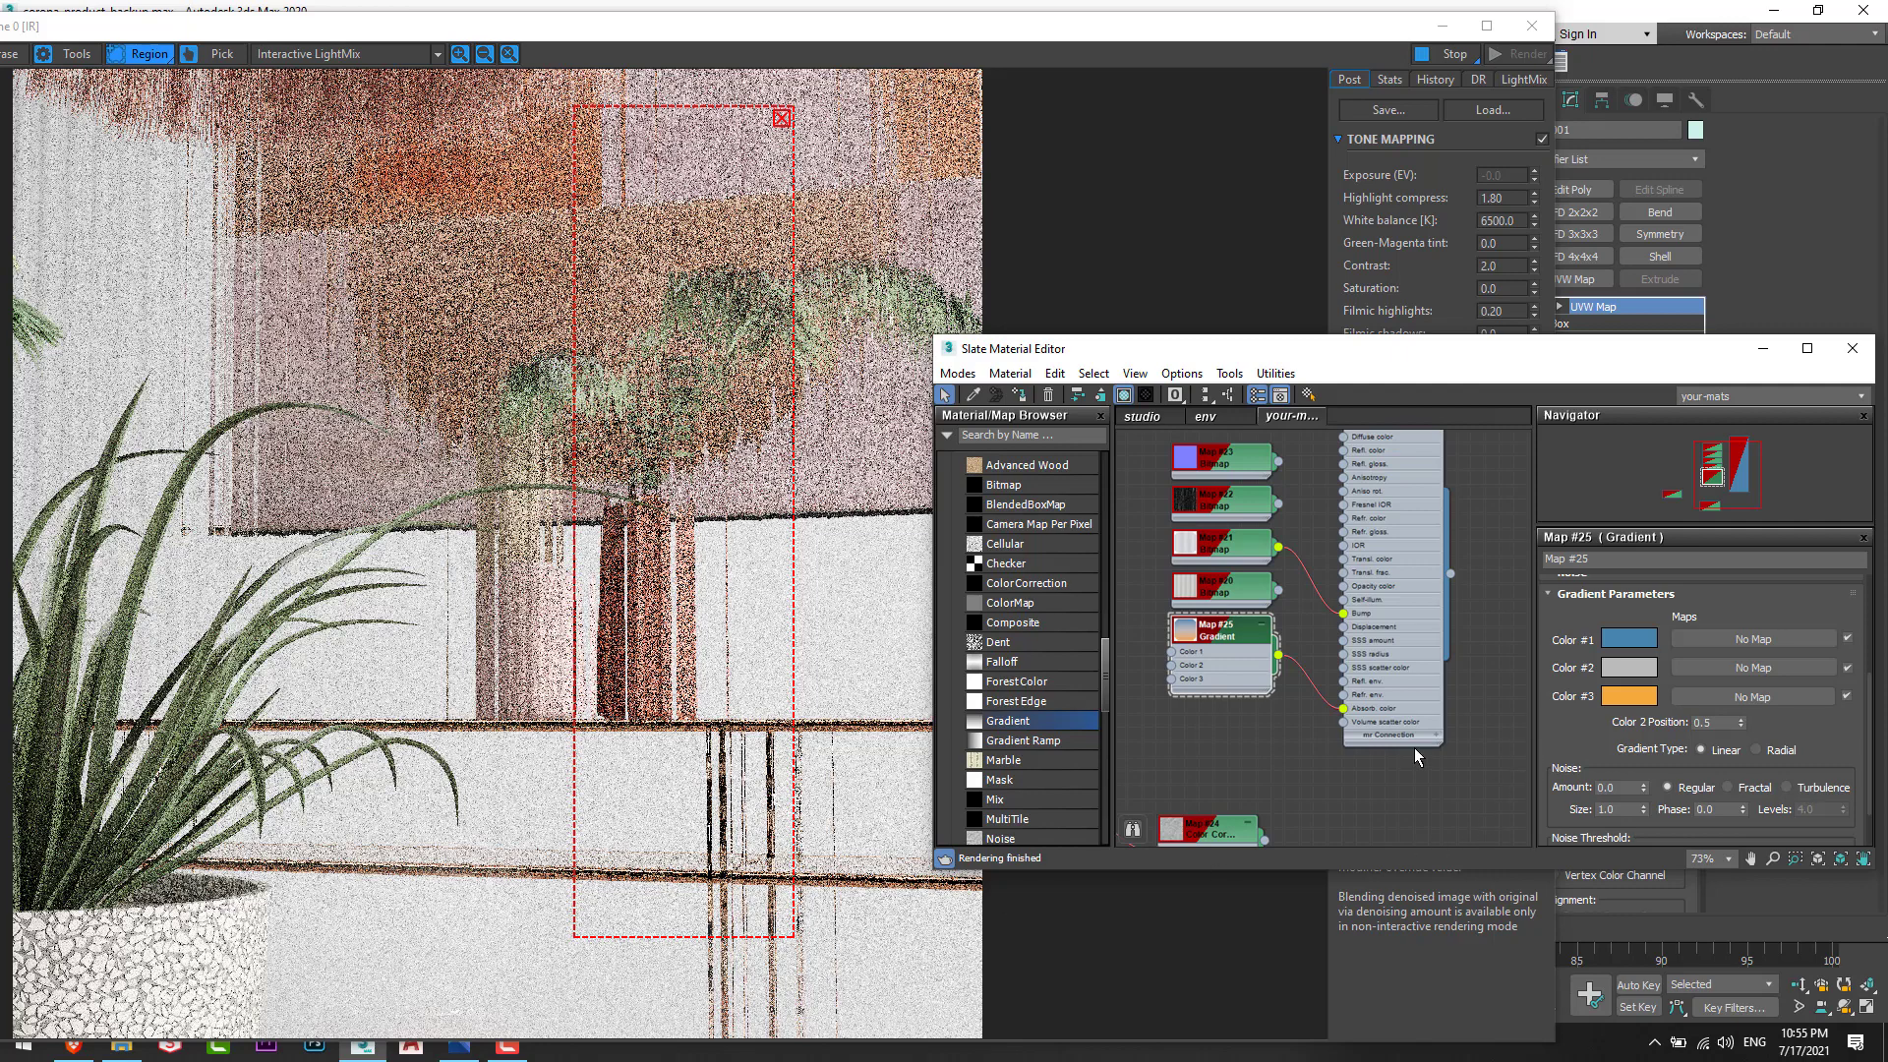
Step: Set the volumetric absorption distance of the Glass Clear material to 1 cm
left_click(1375, 730)
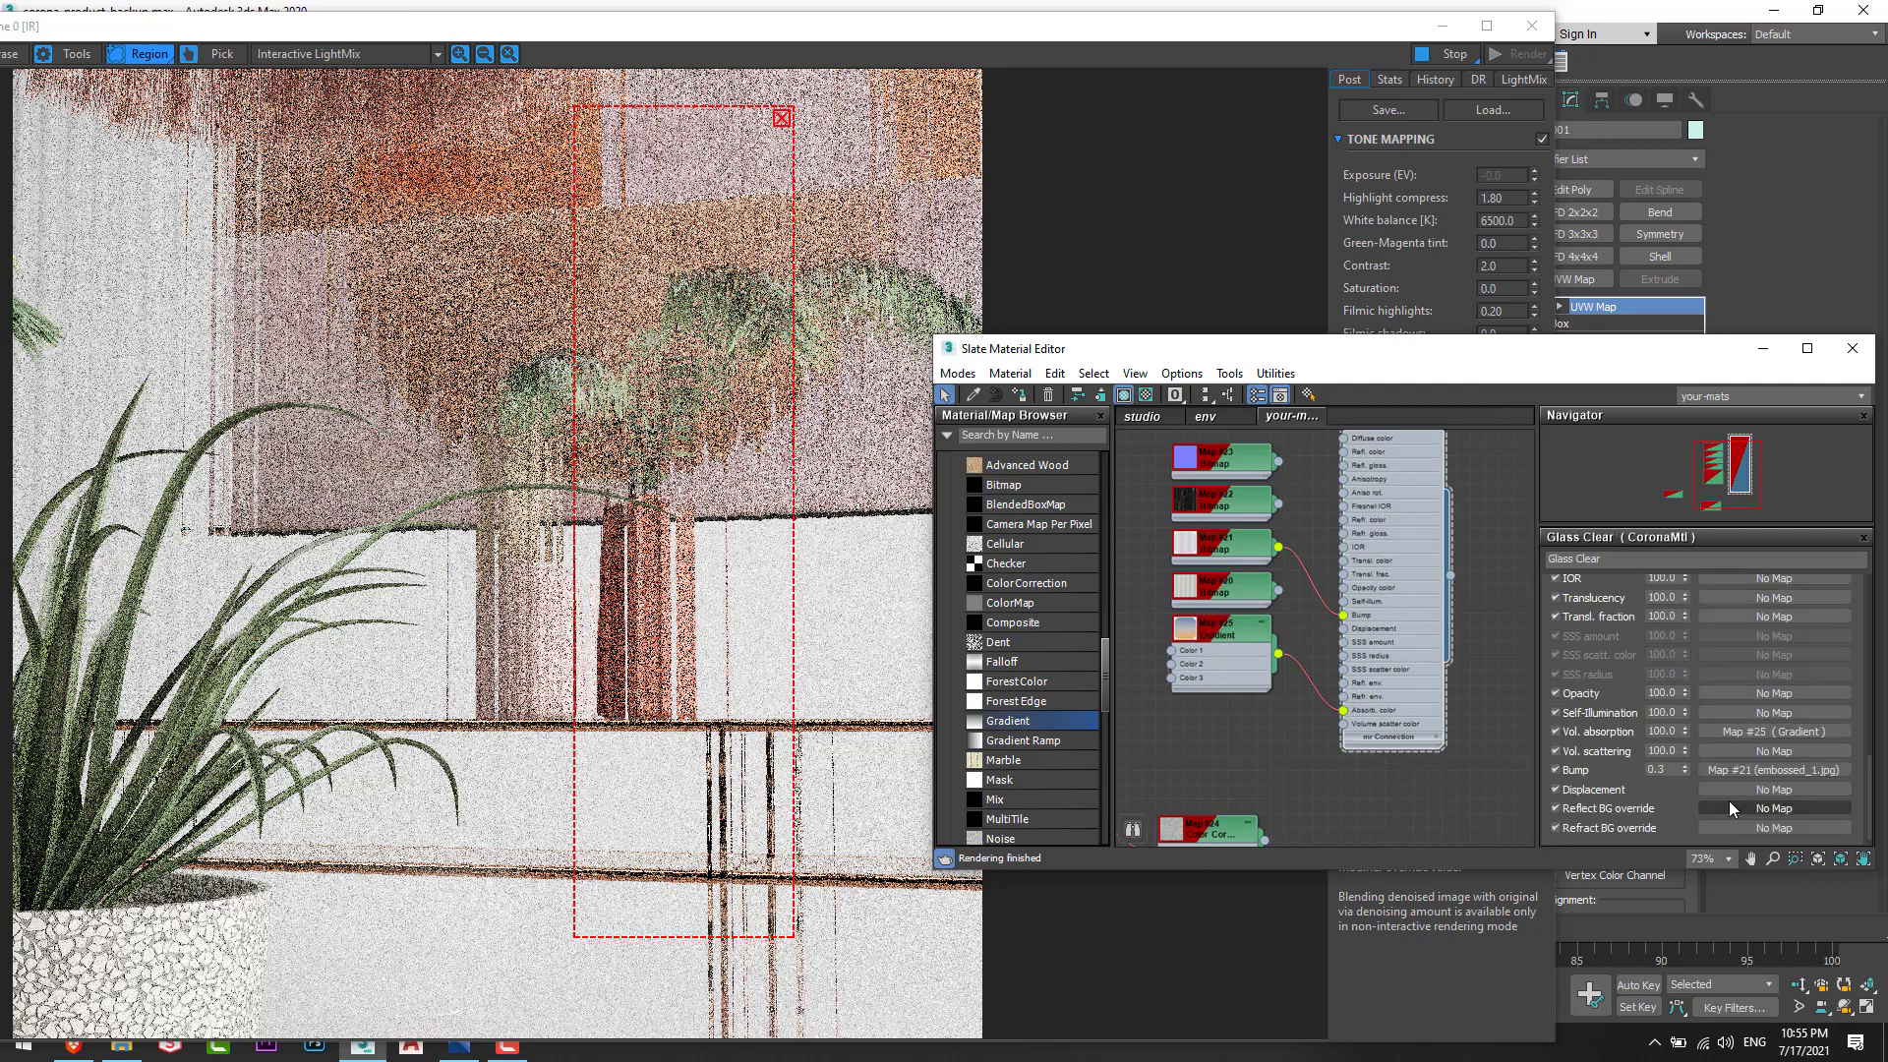
scroll(1644, 832, "down", 5)
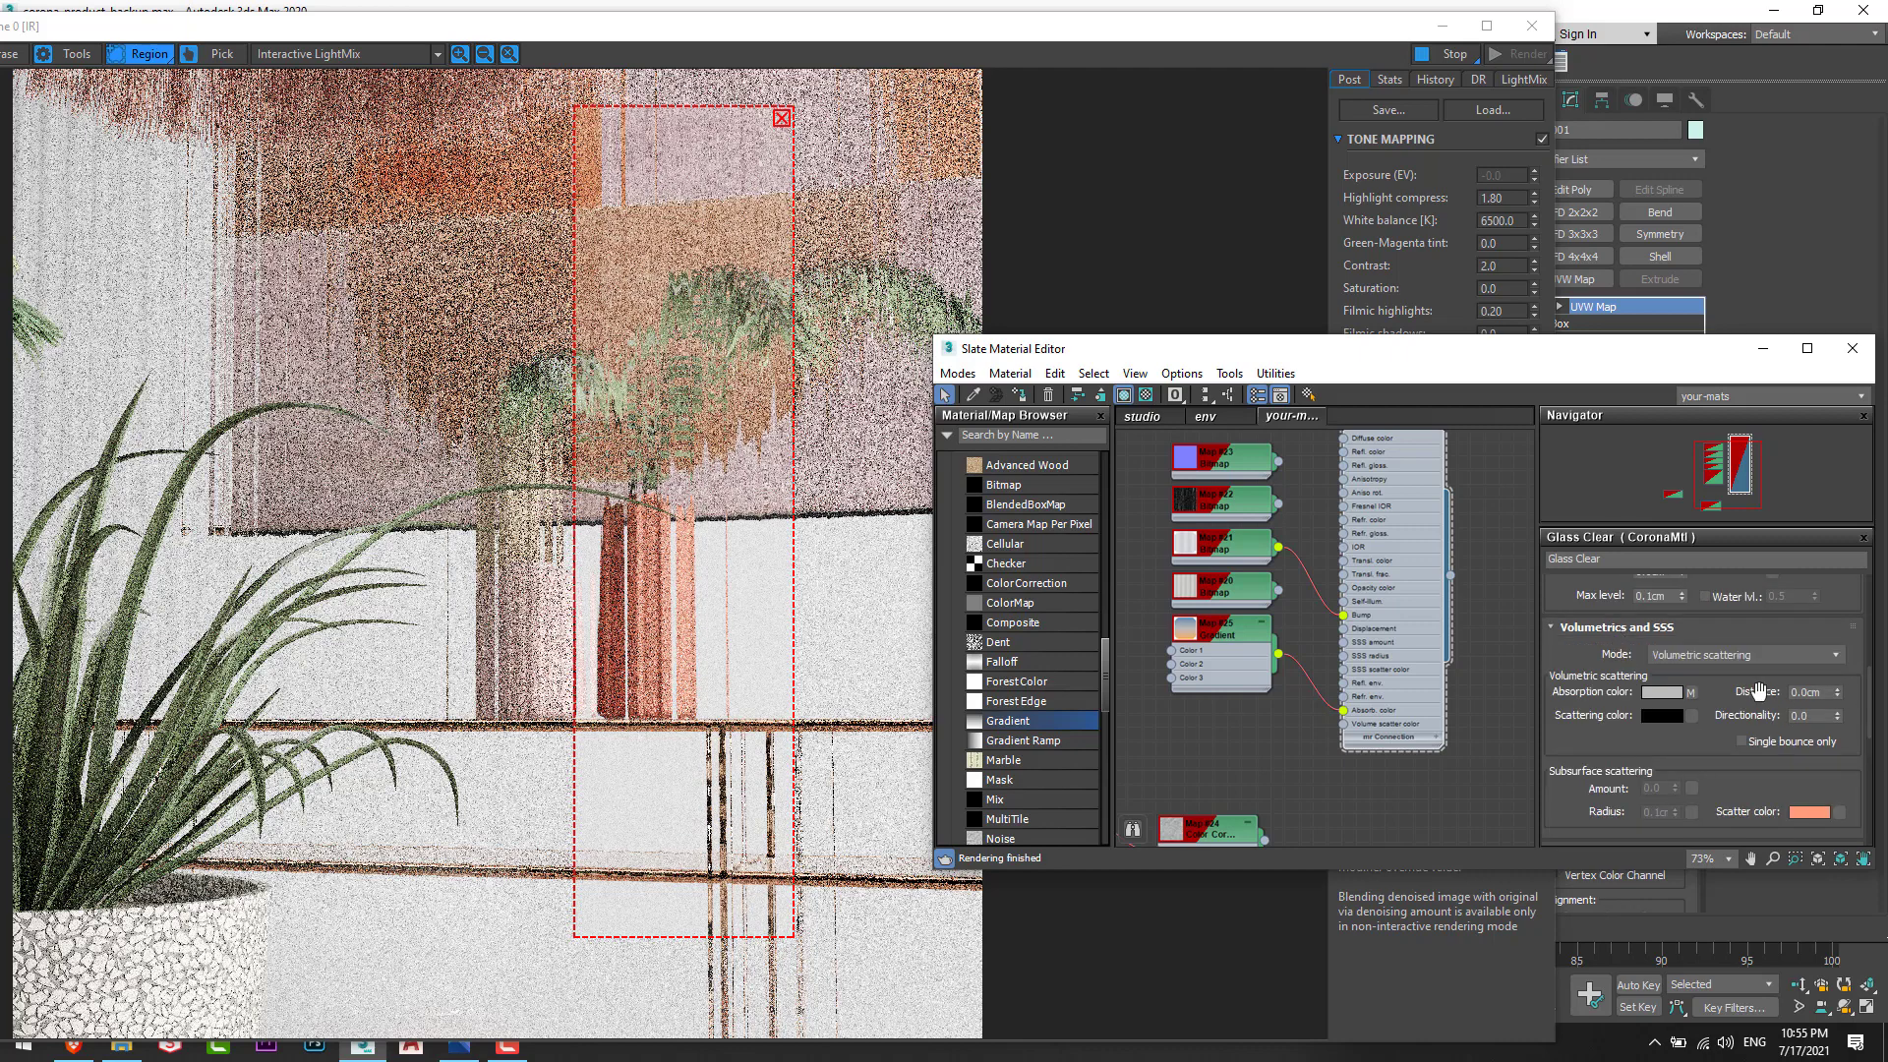
double_click(1816, 692)
type("1")
key("Return")
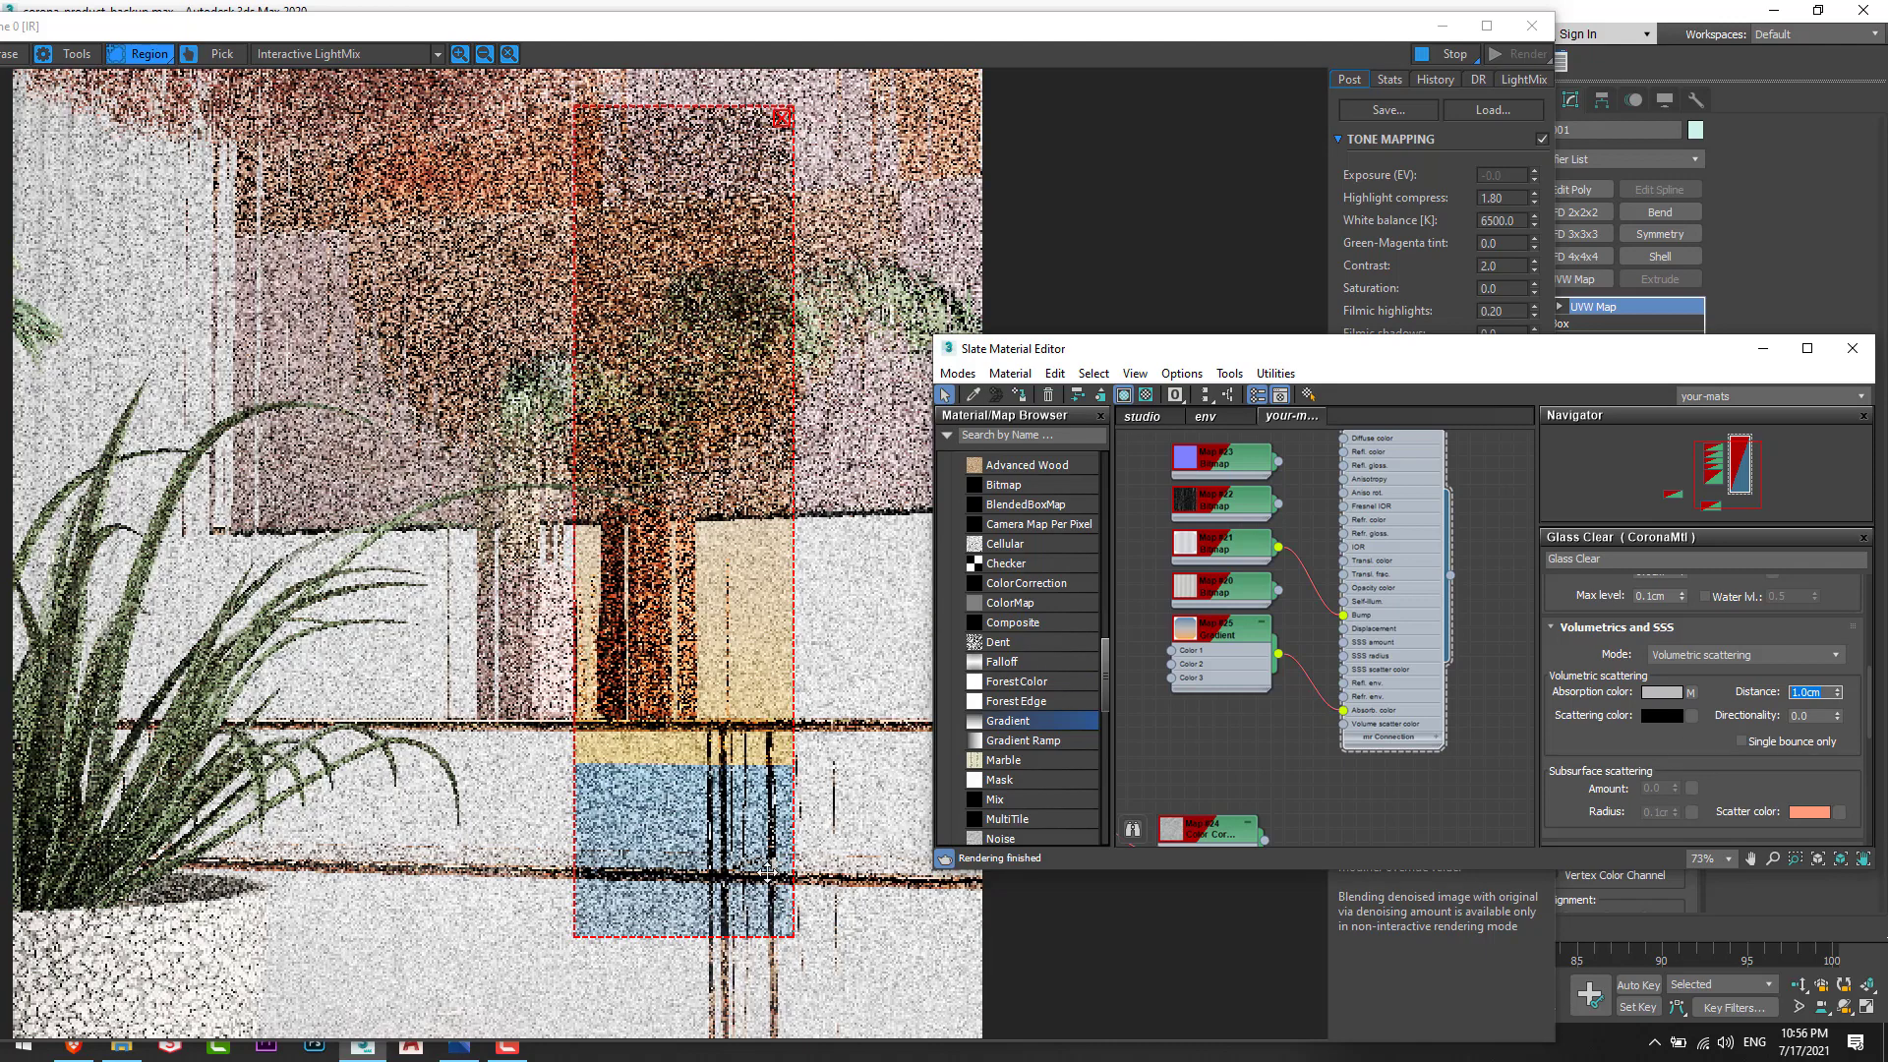
Step: Extend the render region to the full image height and switch the viewport to the Front camera for the interactive render
left_click(717, 947)
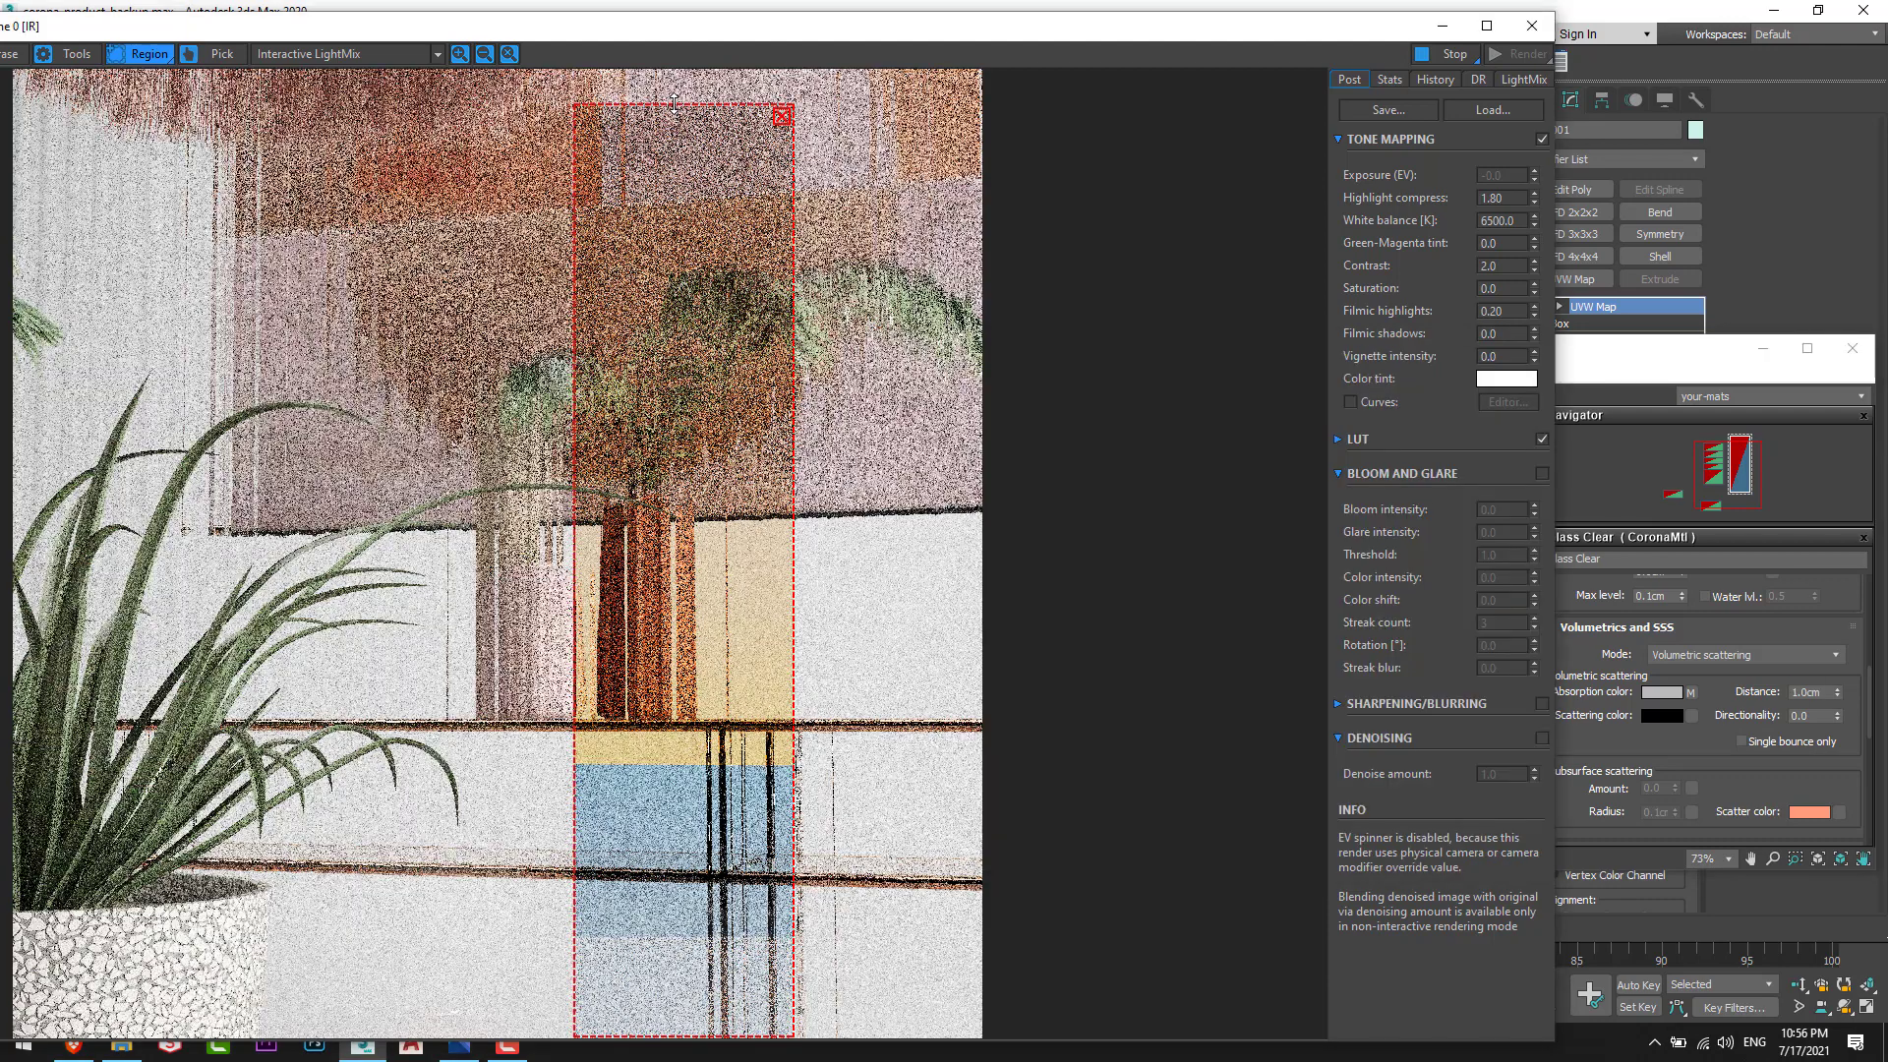
left_click_drag(675, 111, 675, 69)
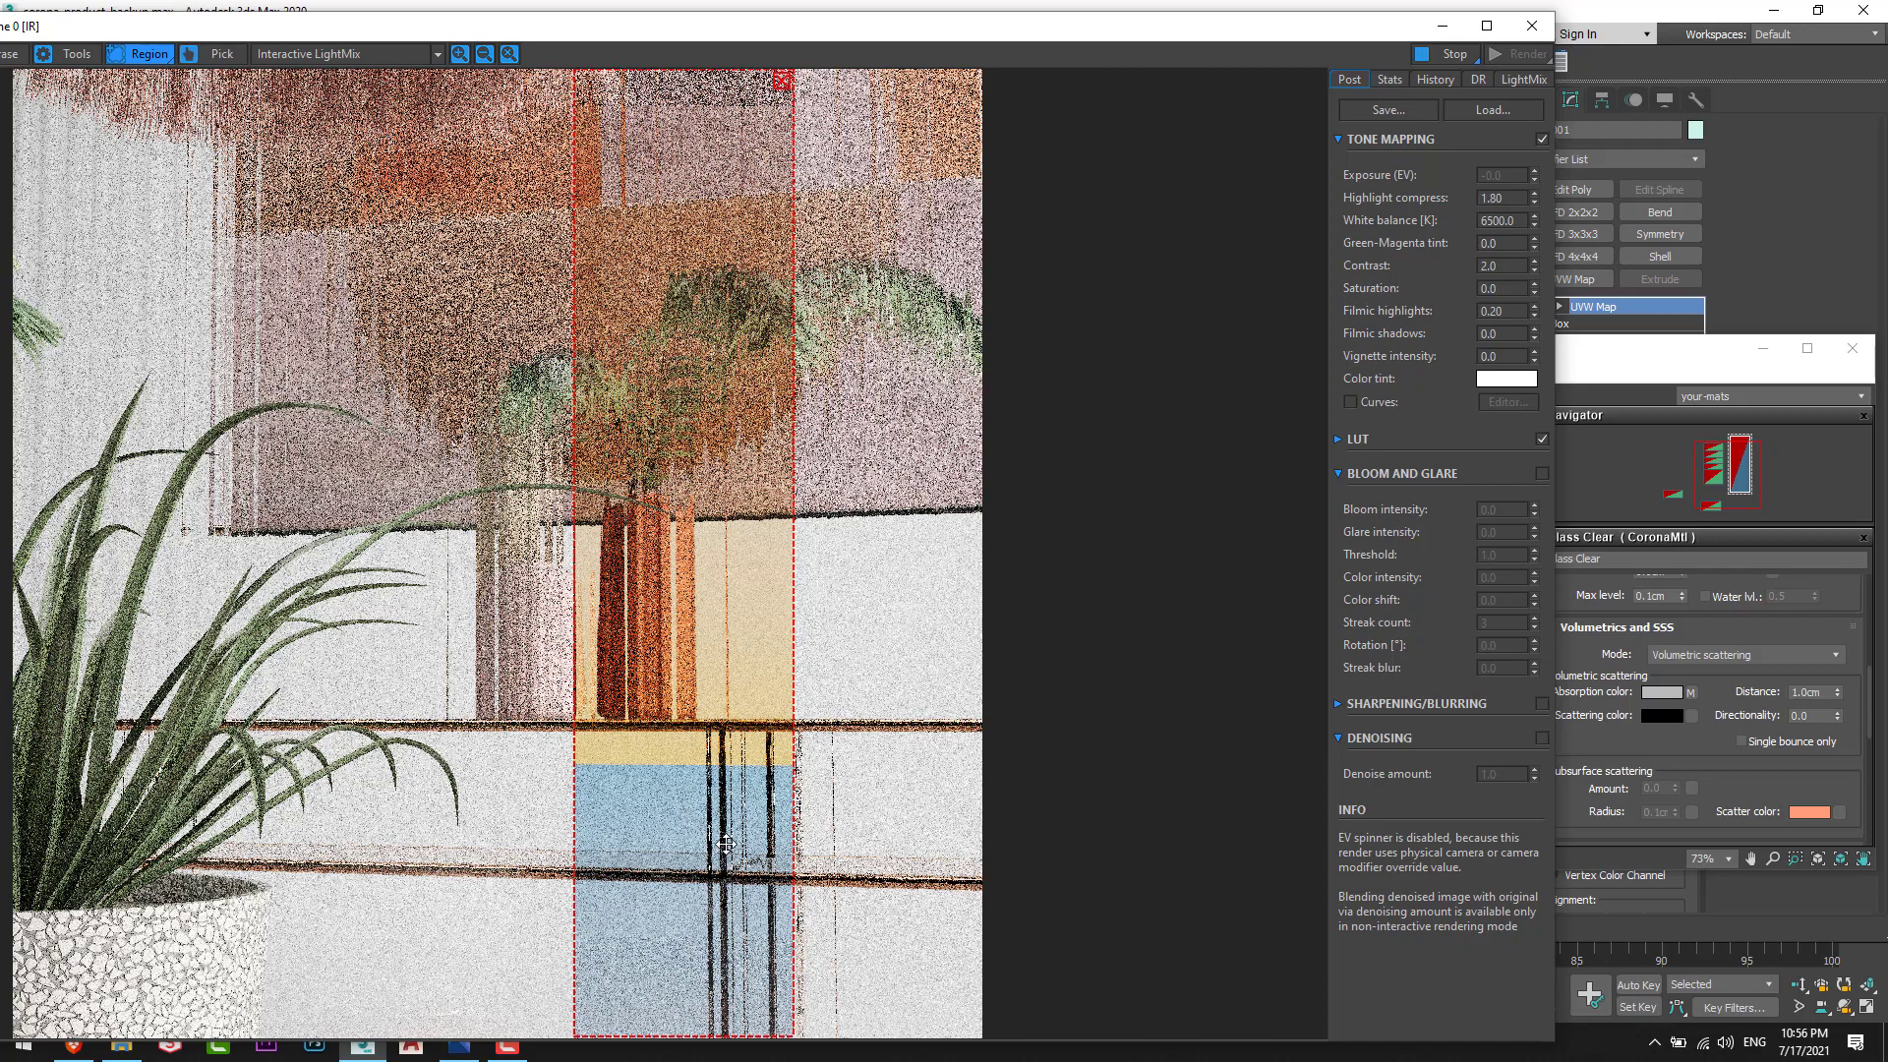
left_click_drag(828, 32, 957, 682)
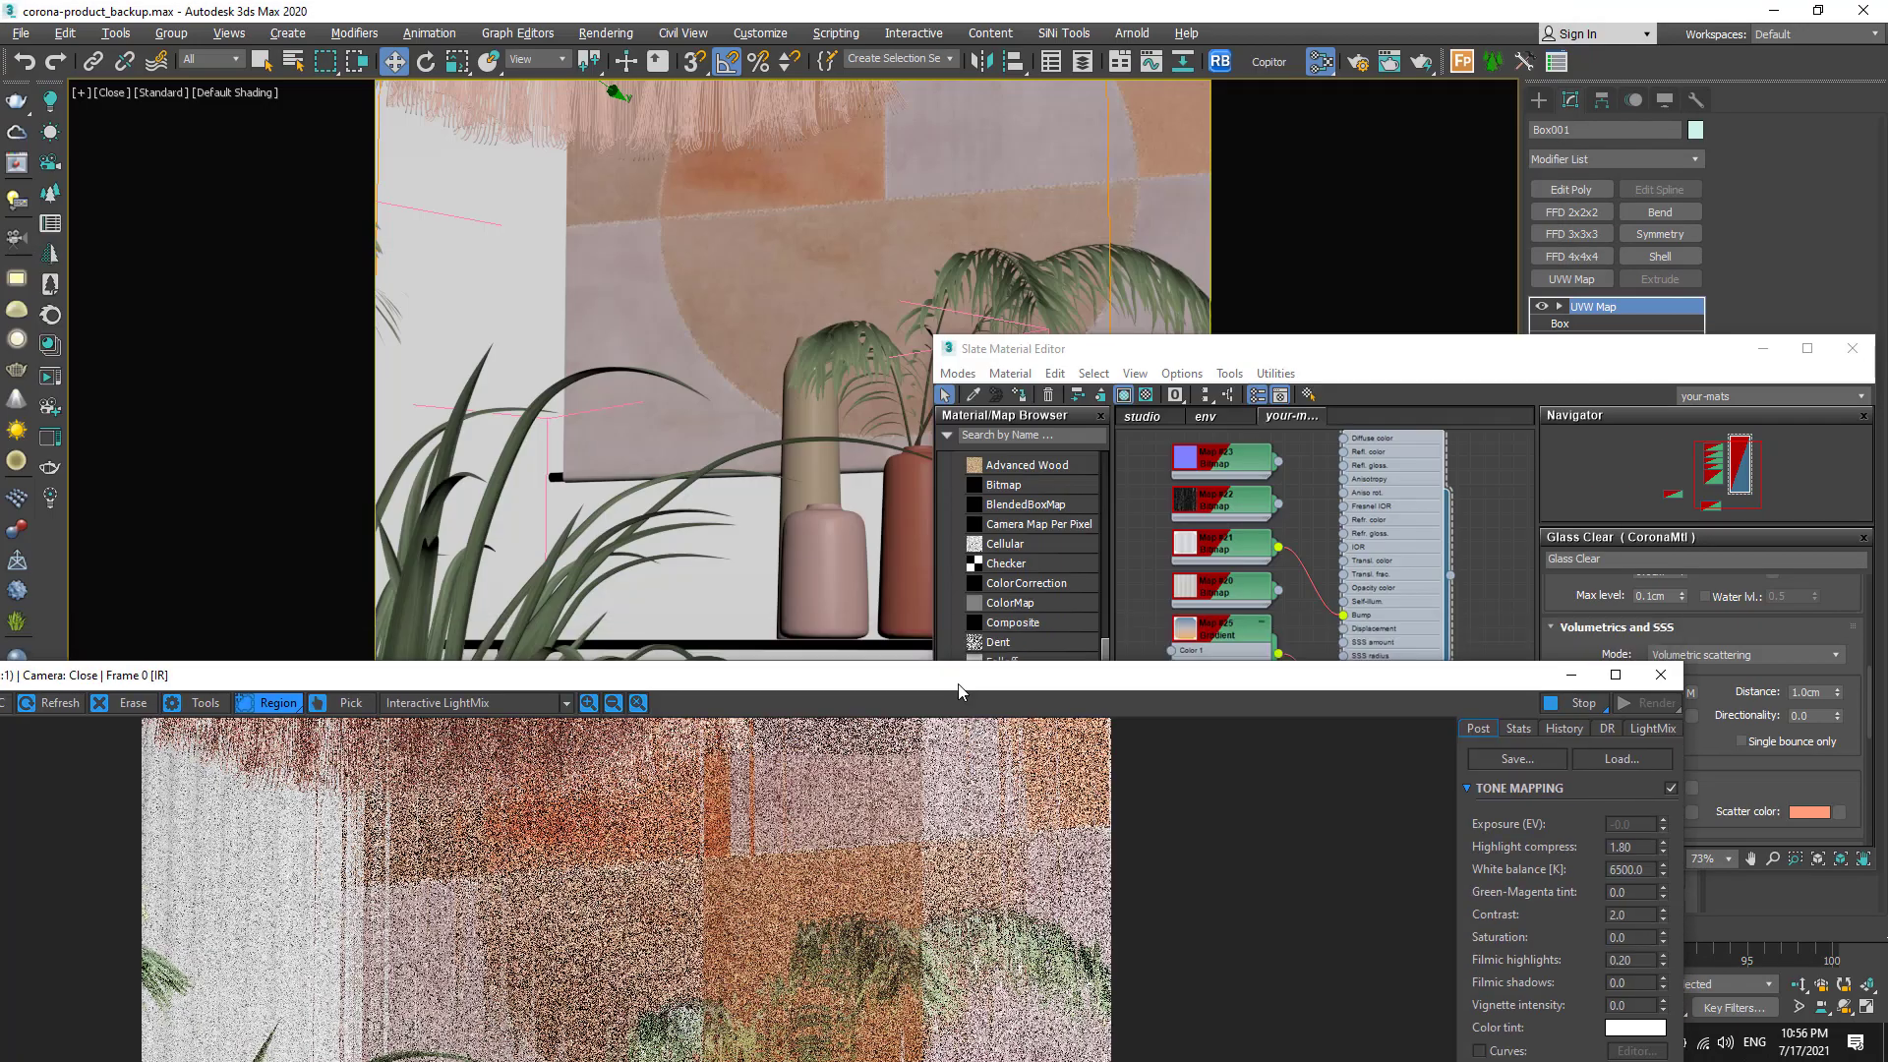
middle_click(708, 427)
key("c")
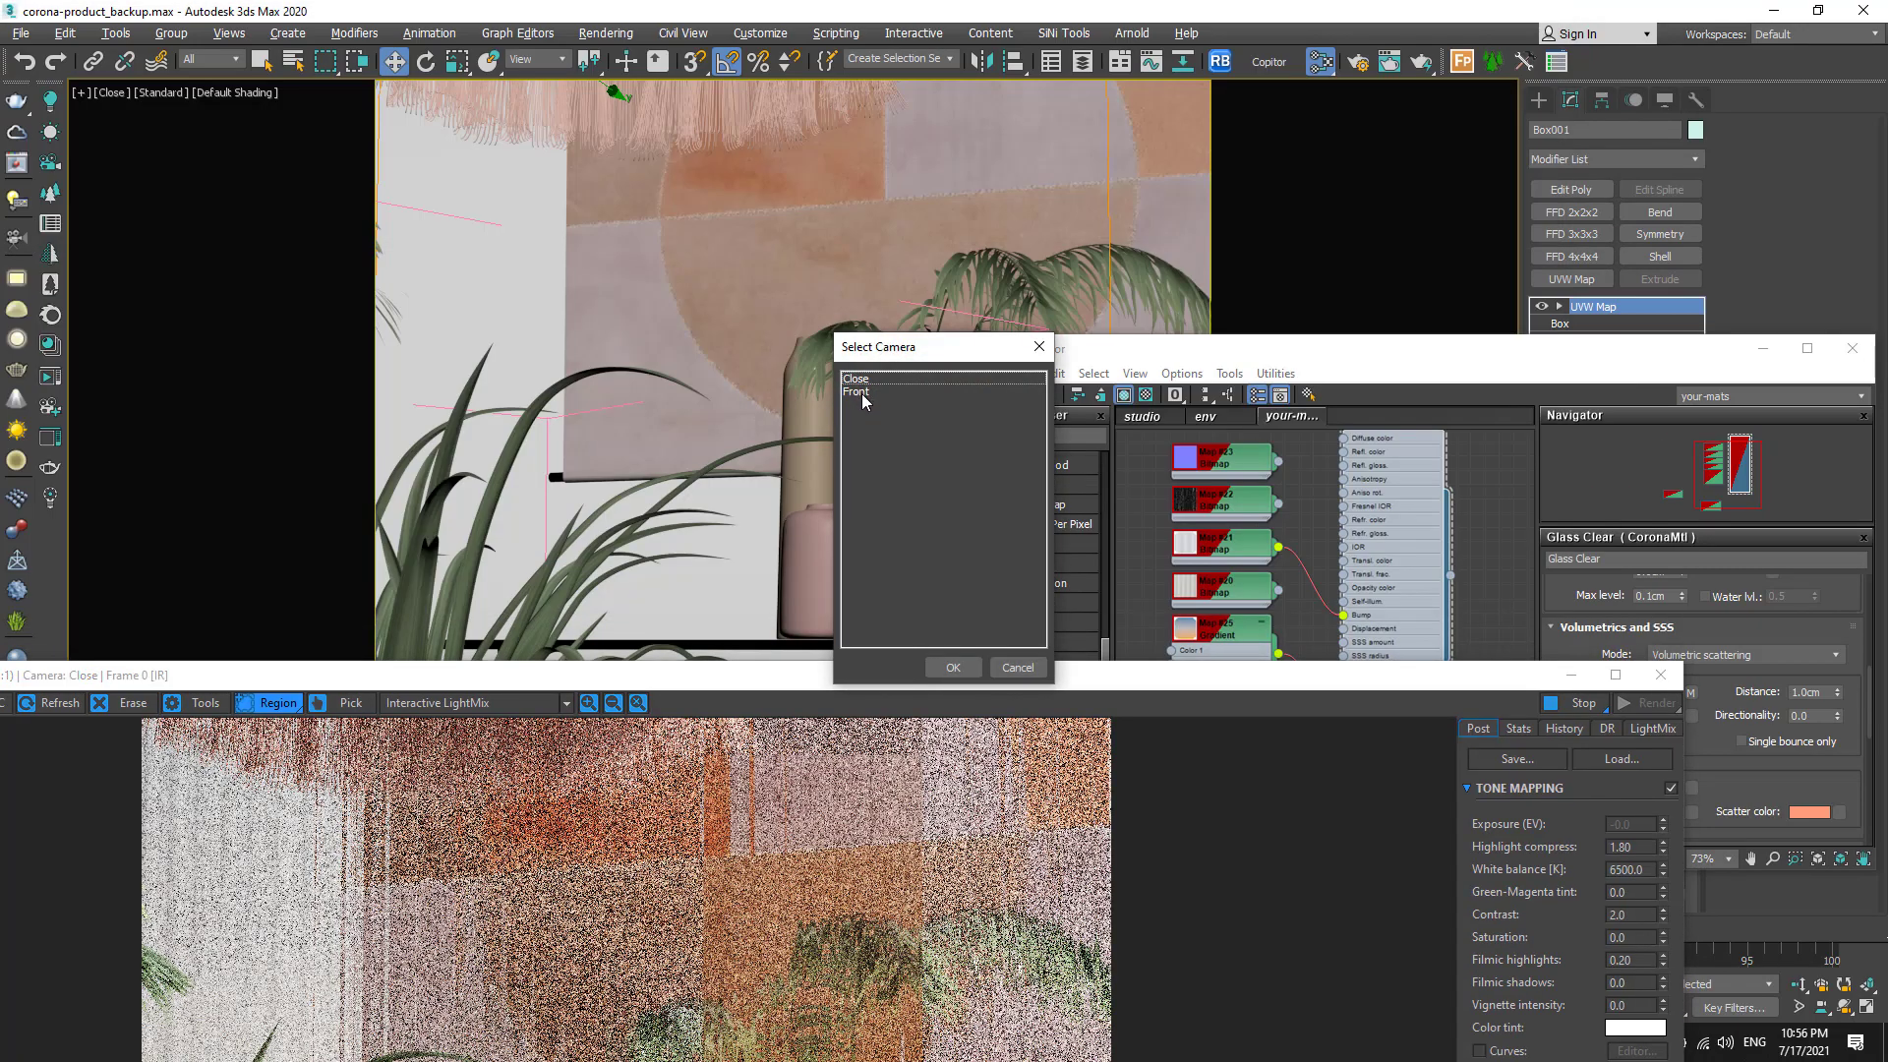
double_click(857, 393)
left_click_drag(882, 685, 730, 17)
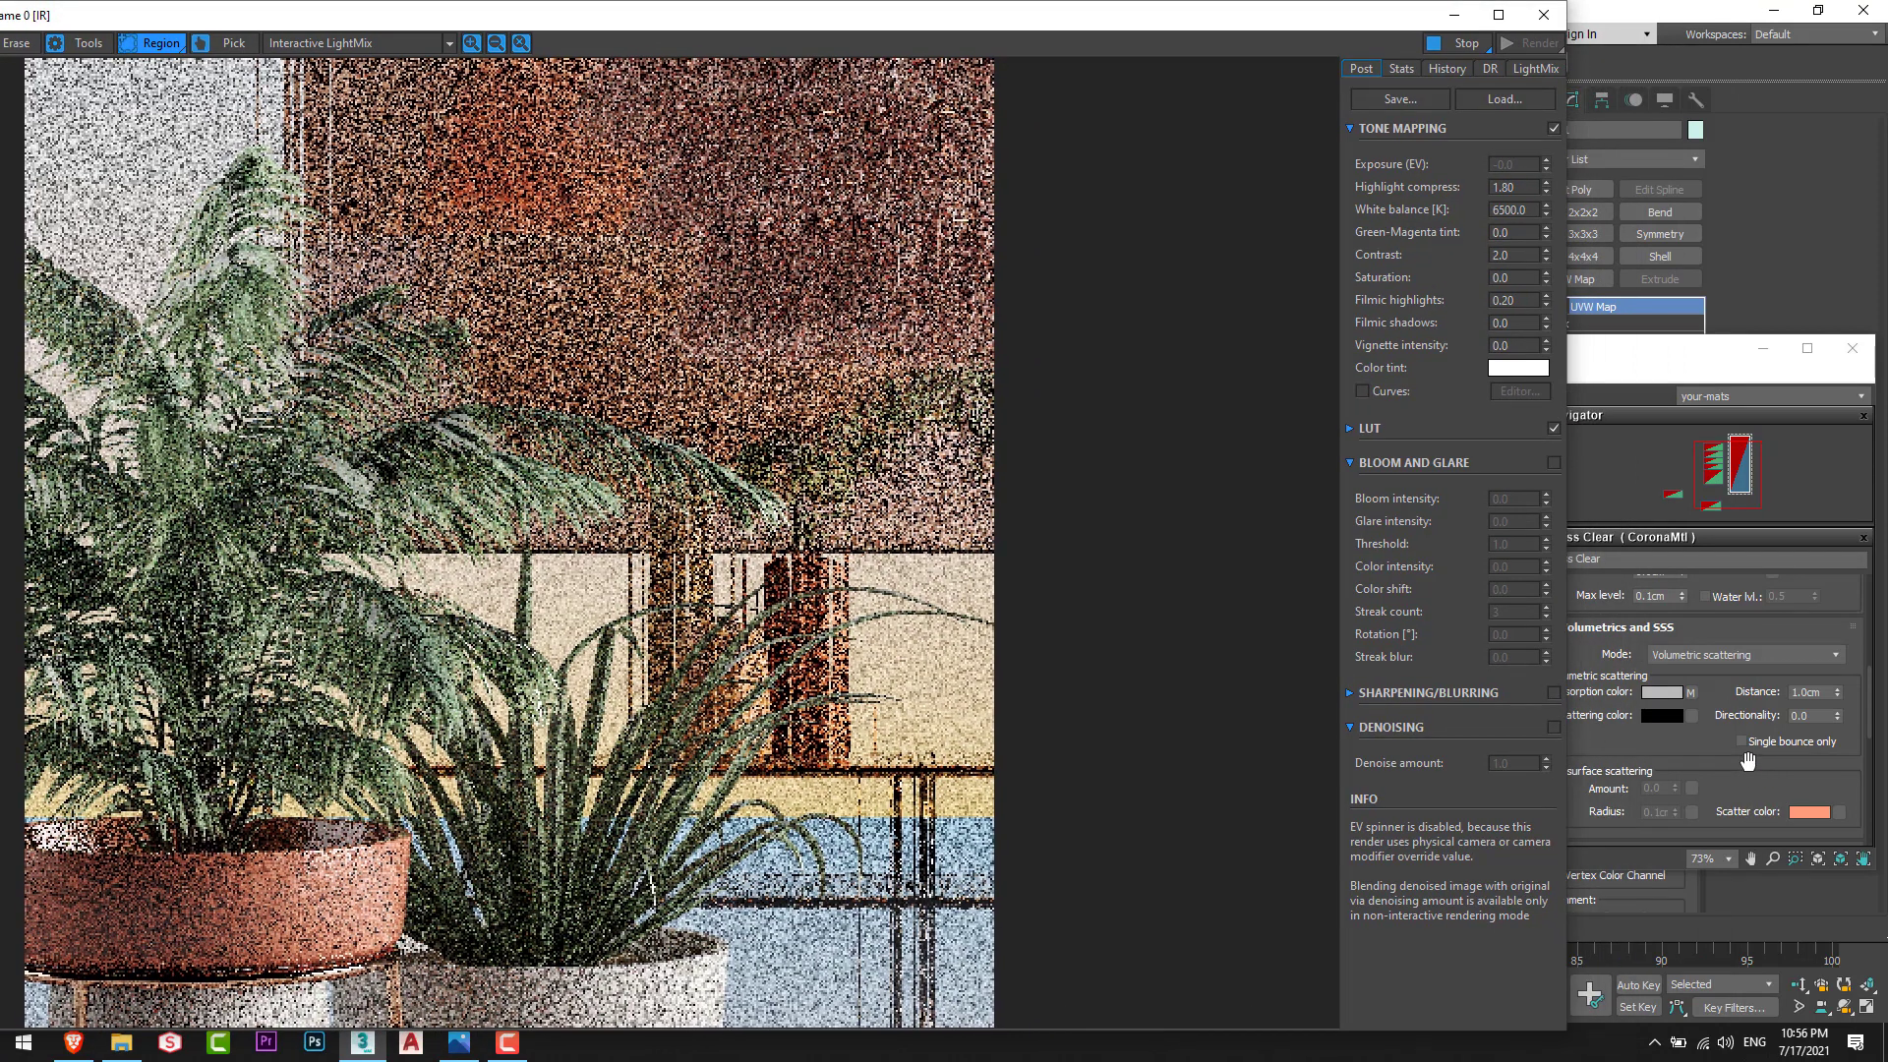
Step: Set the Glass Clear material's volumetric absorption distance to 0.5 cm for stronger glass color
left_click(1707, 696)
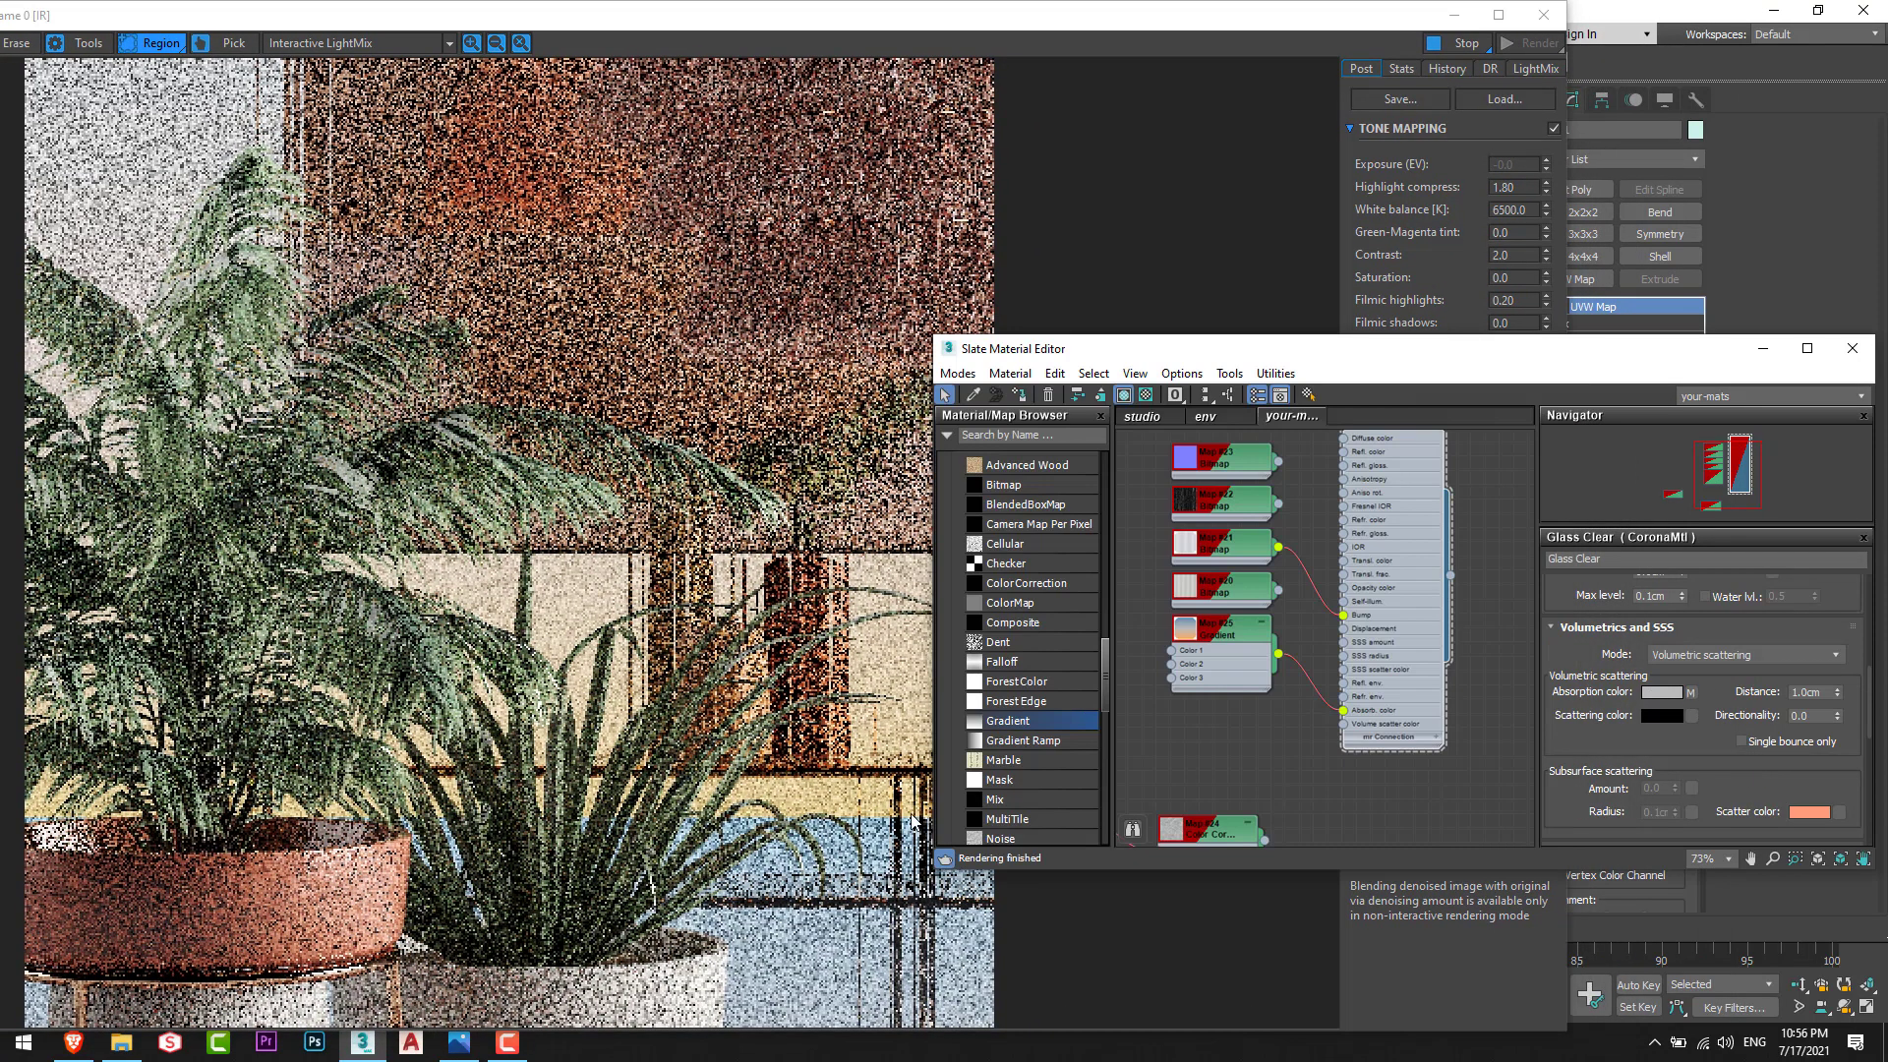
left_click(1807, 692)
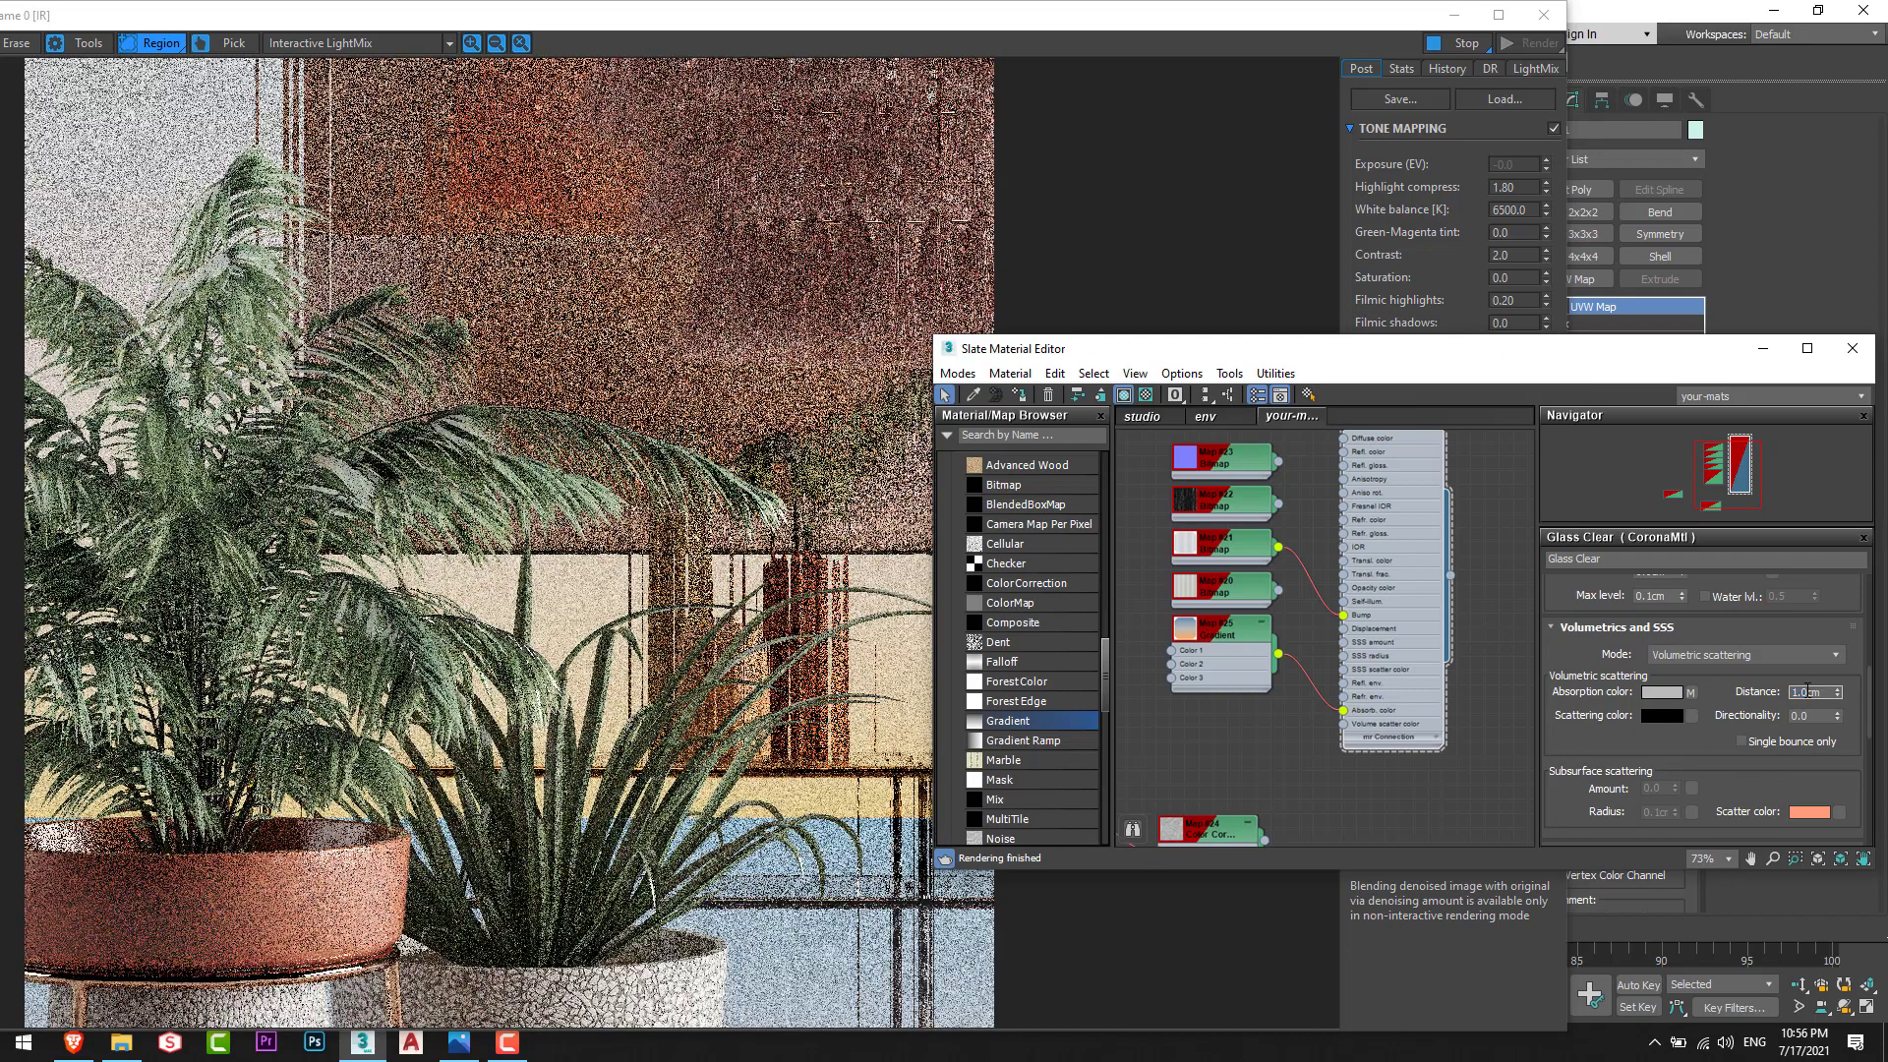
type("0.5")
key("Return")
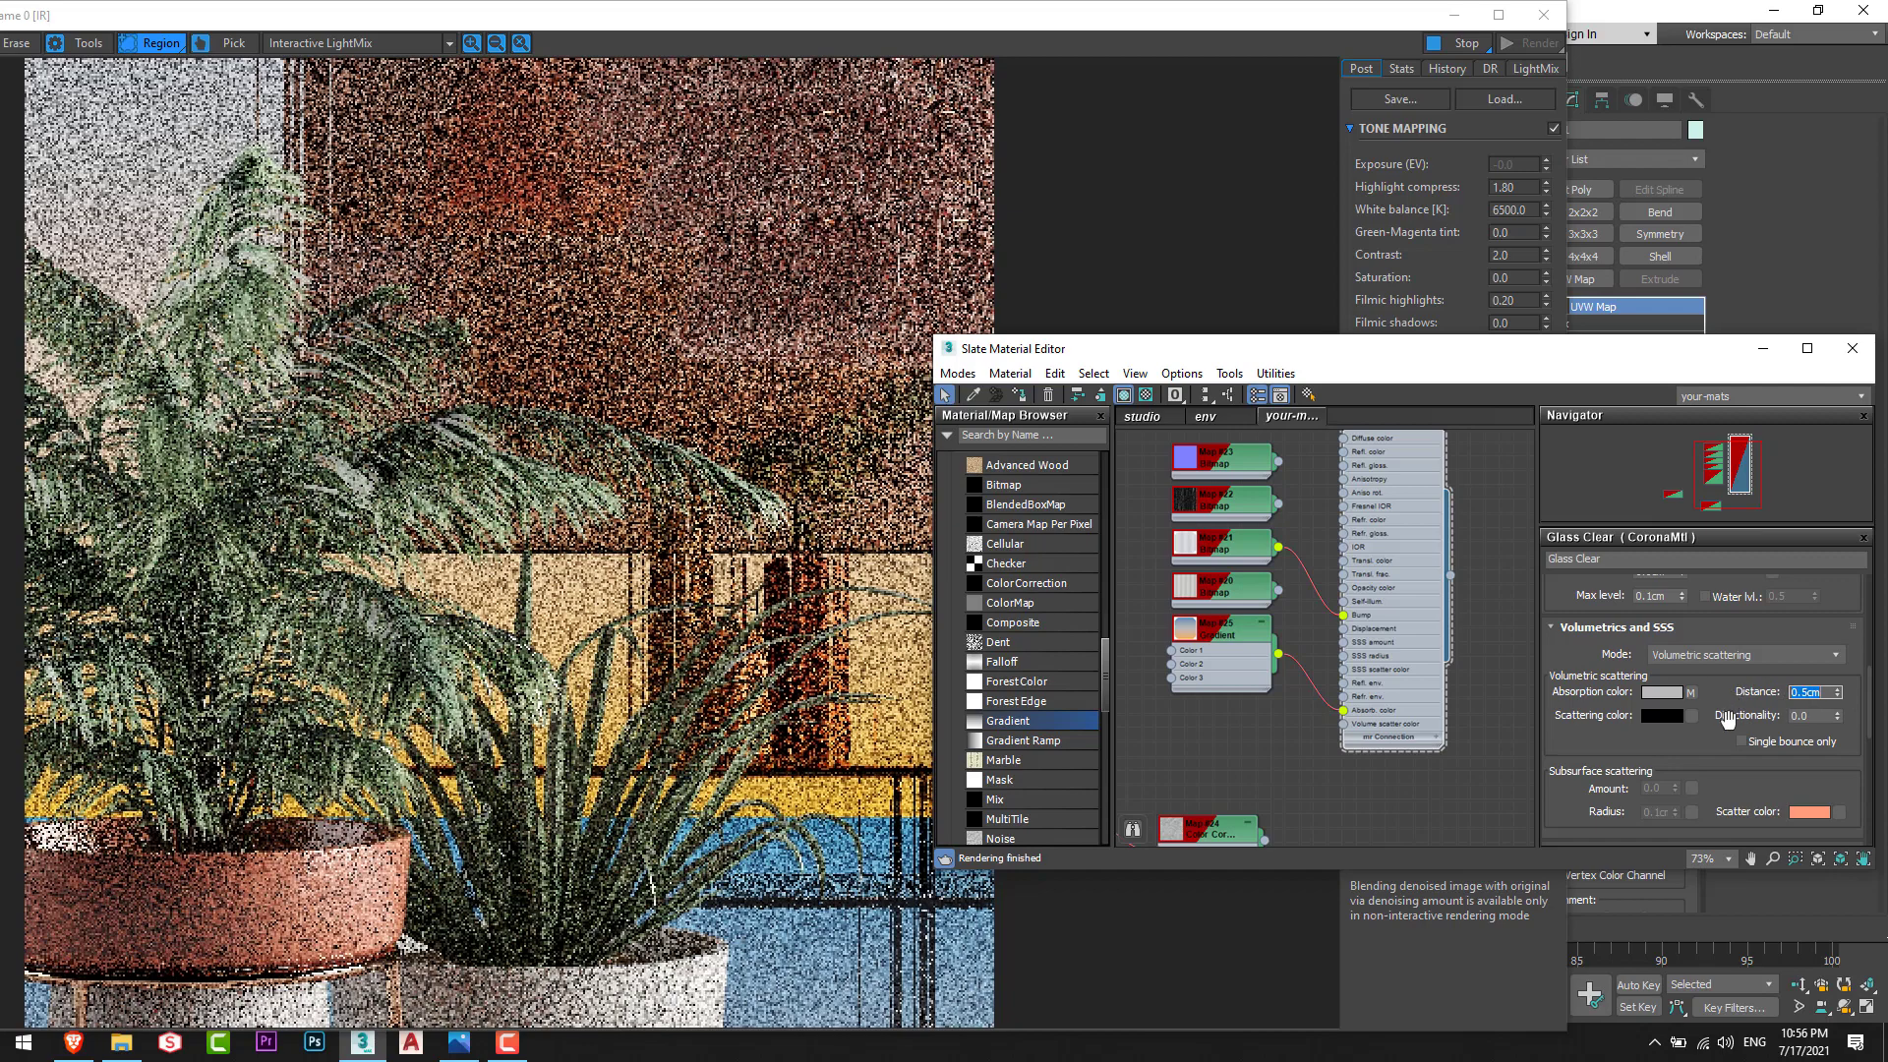
mouse_move(1827, 696)
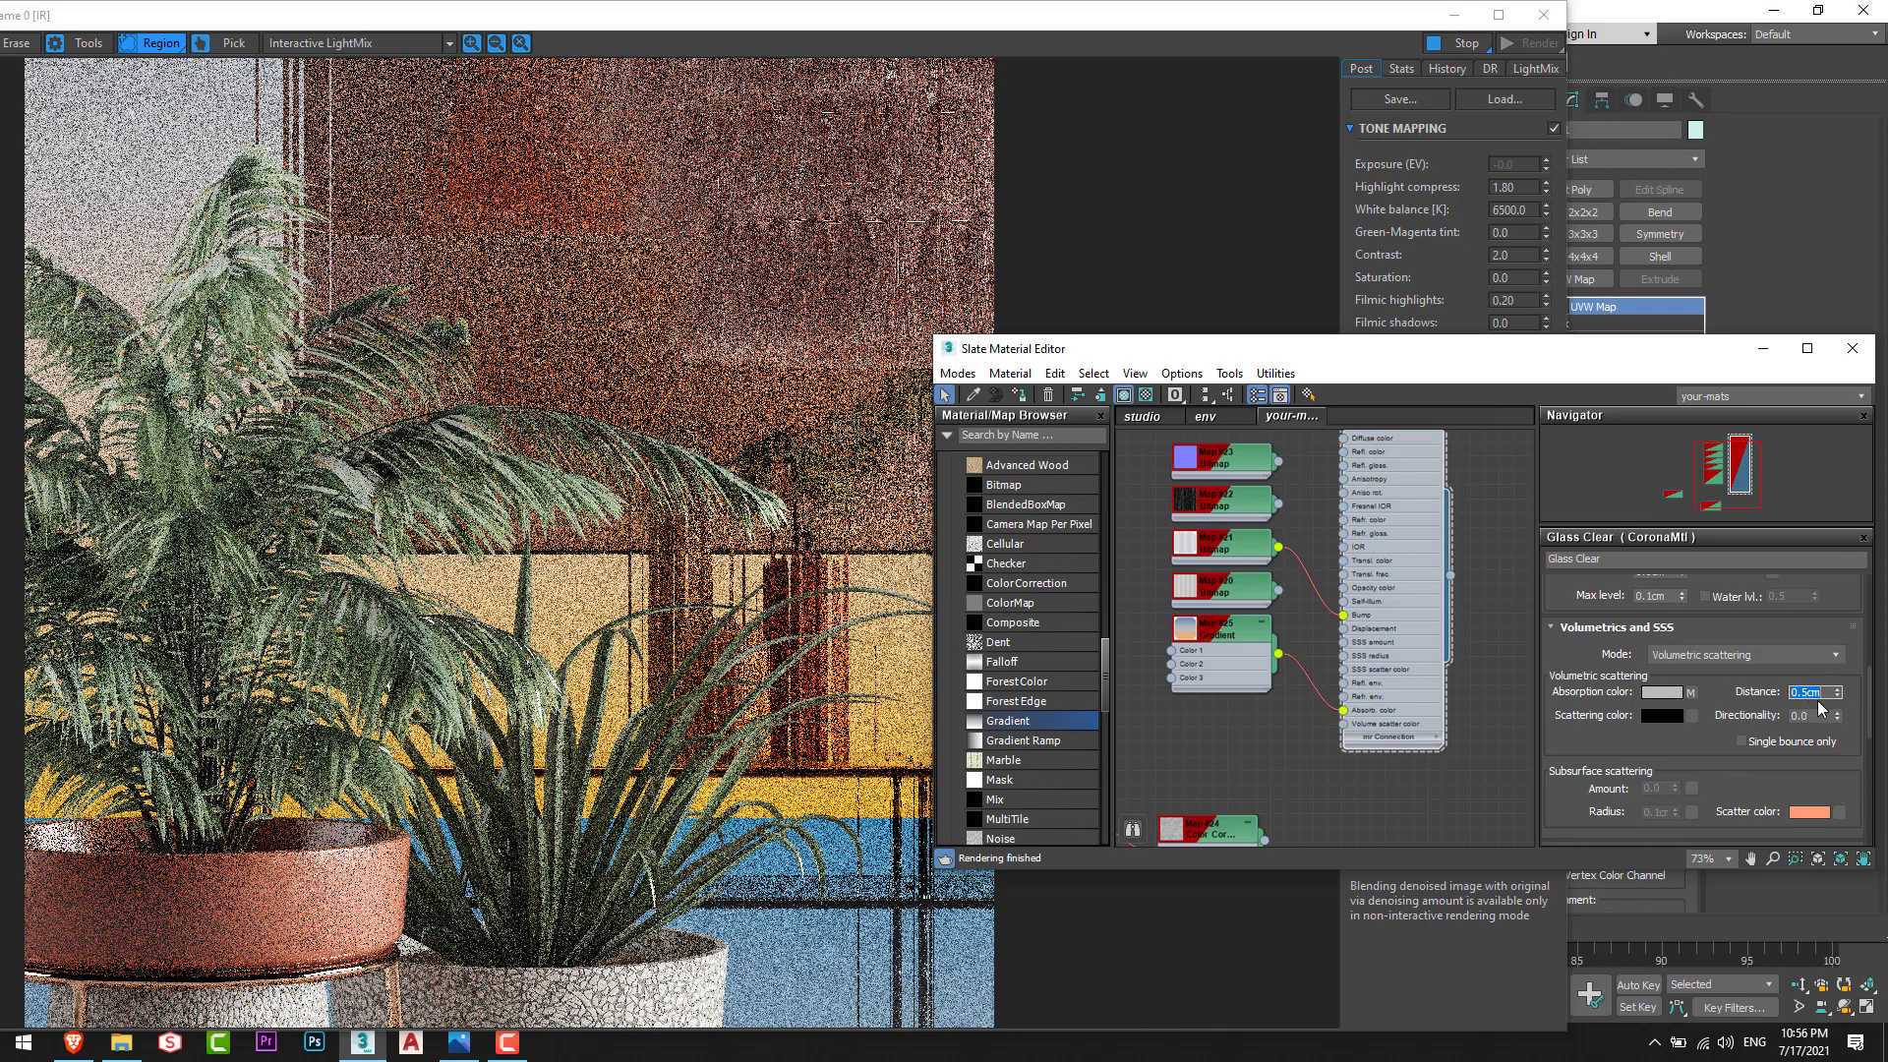
Step: Open the Gradient map assigned to the absorption color and shift the hue of Color #1 to magenta
left_click(1691, 694)
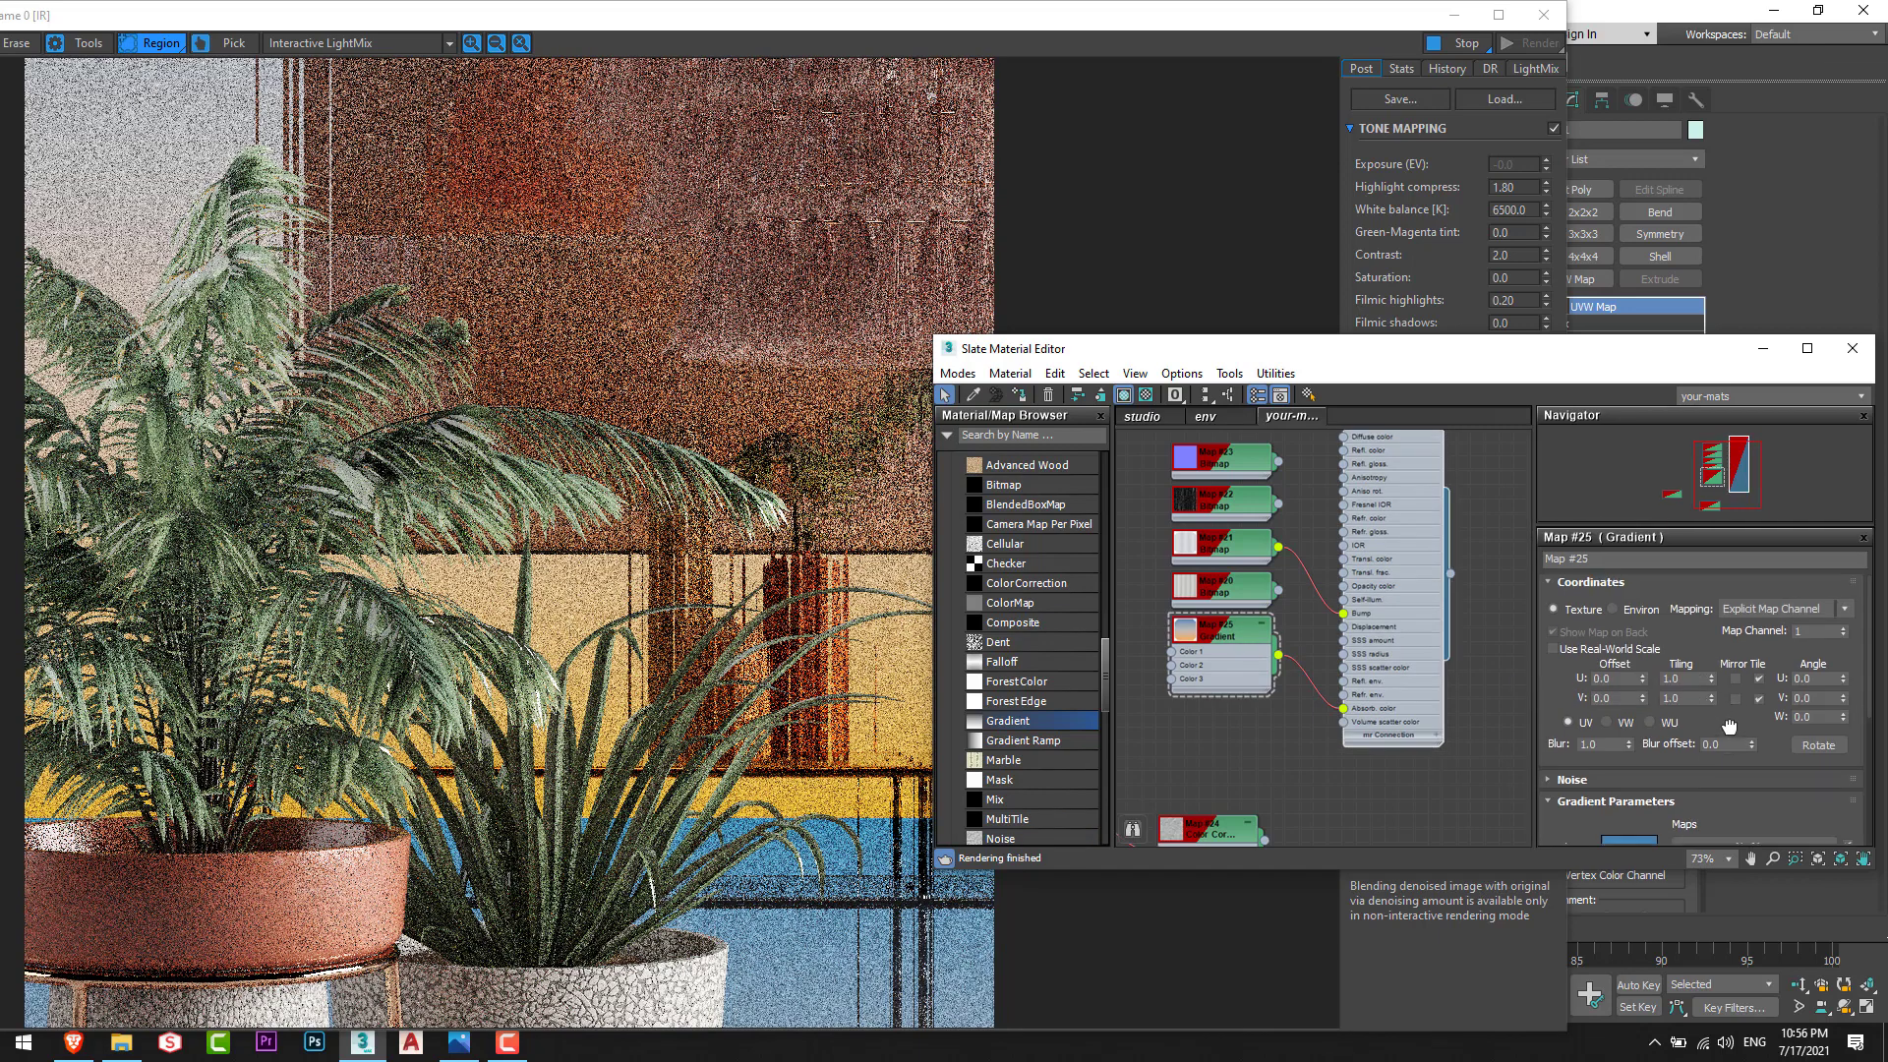
scroll(1729, 726, "down", 4)
left_click(1623, 636)
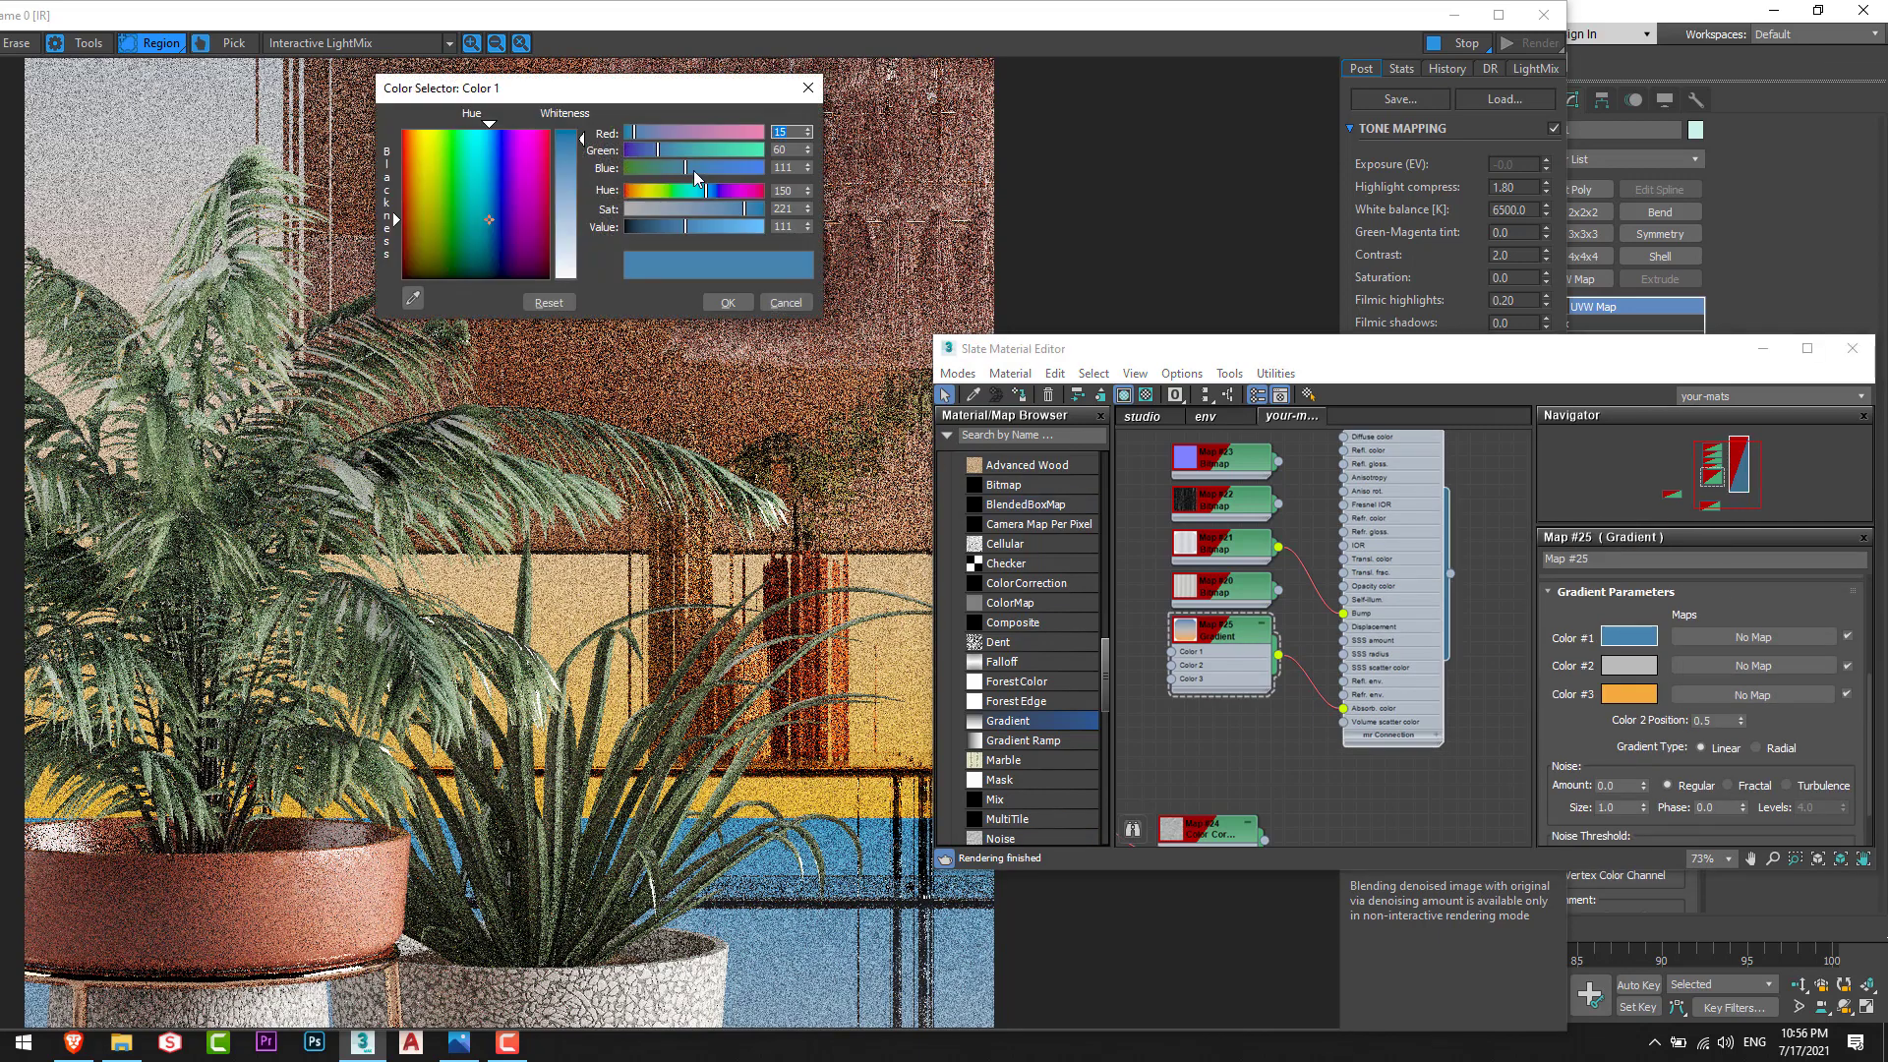
left_click_drag(706, 189, 754, 191)
left_click(727, 302)
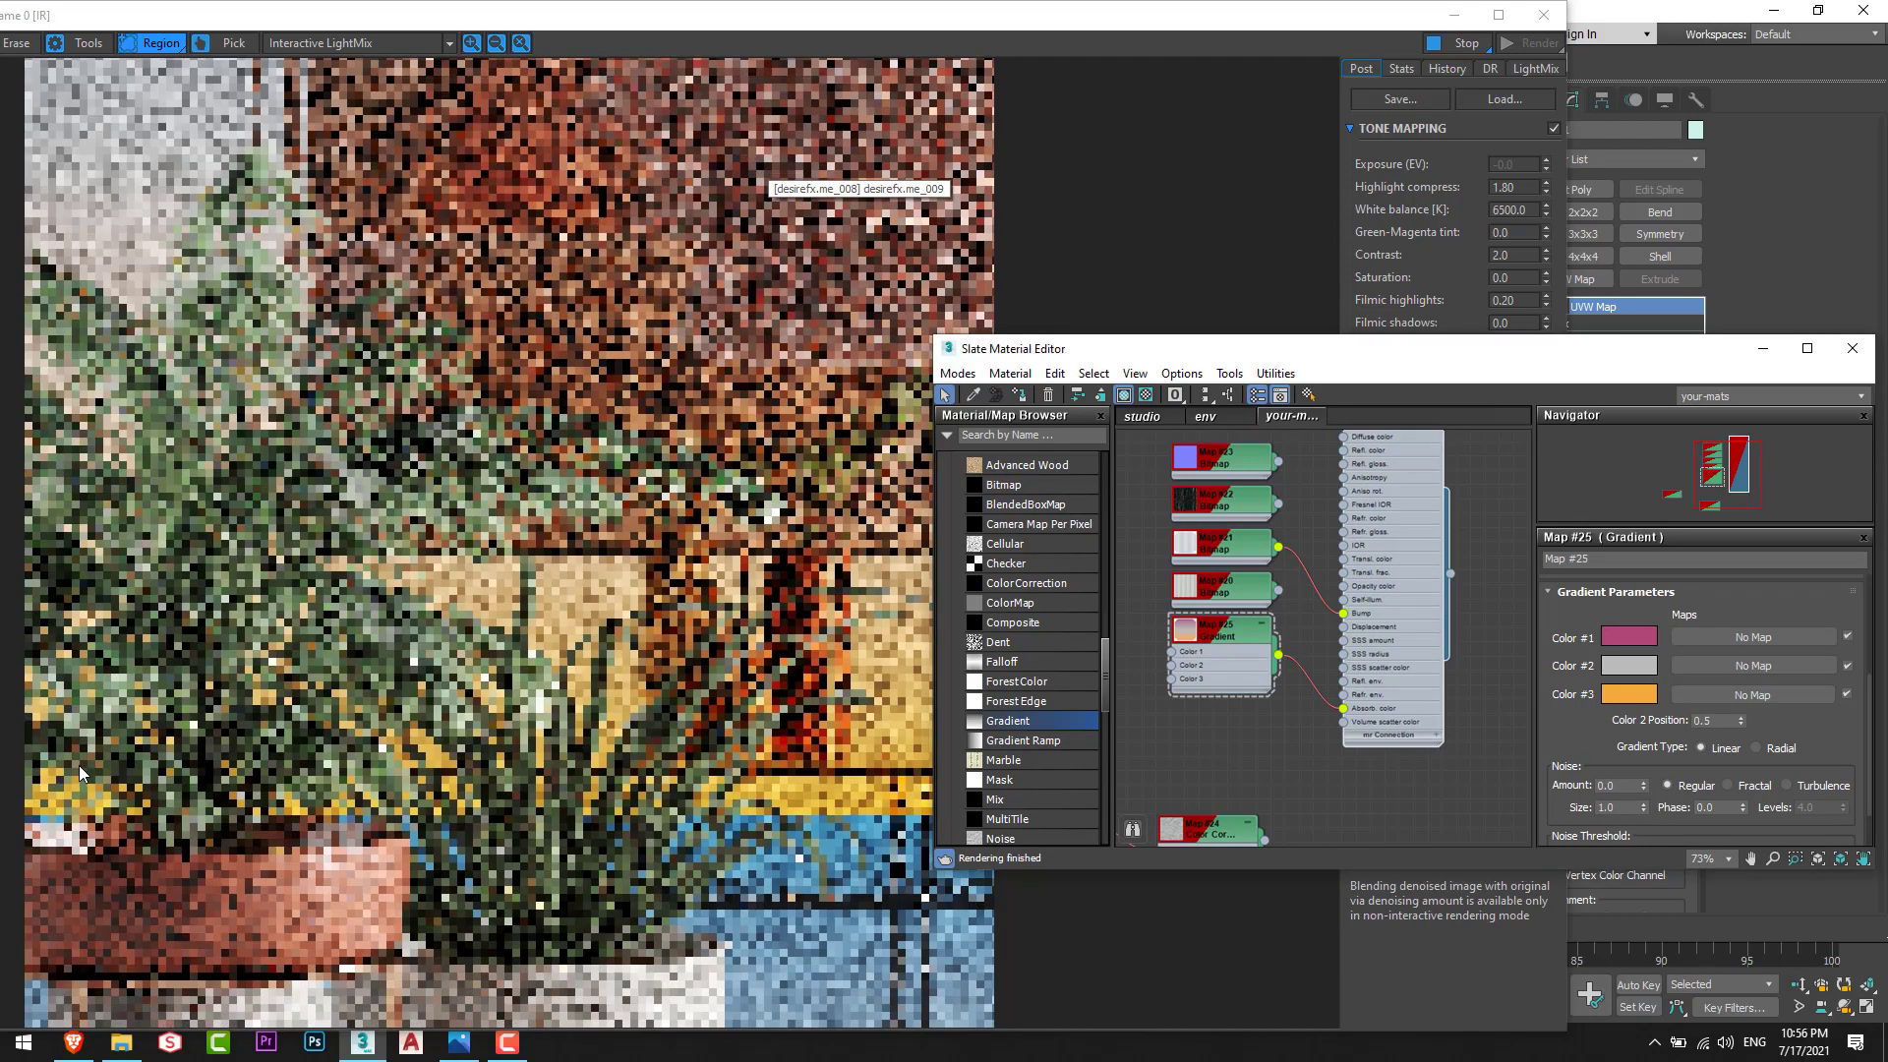
Step: Set the Gradient map's Color #3 to bright green with hue 73, saturation 243 and value 168
left_click(1630, 694)
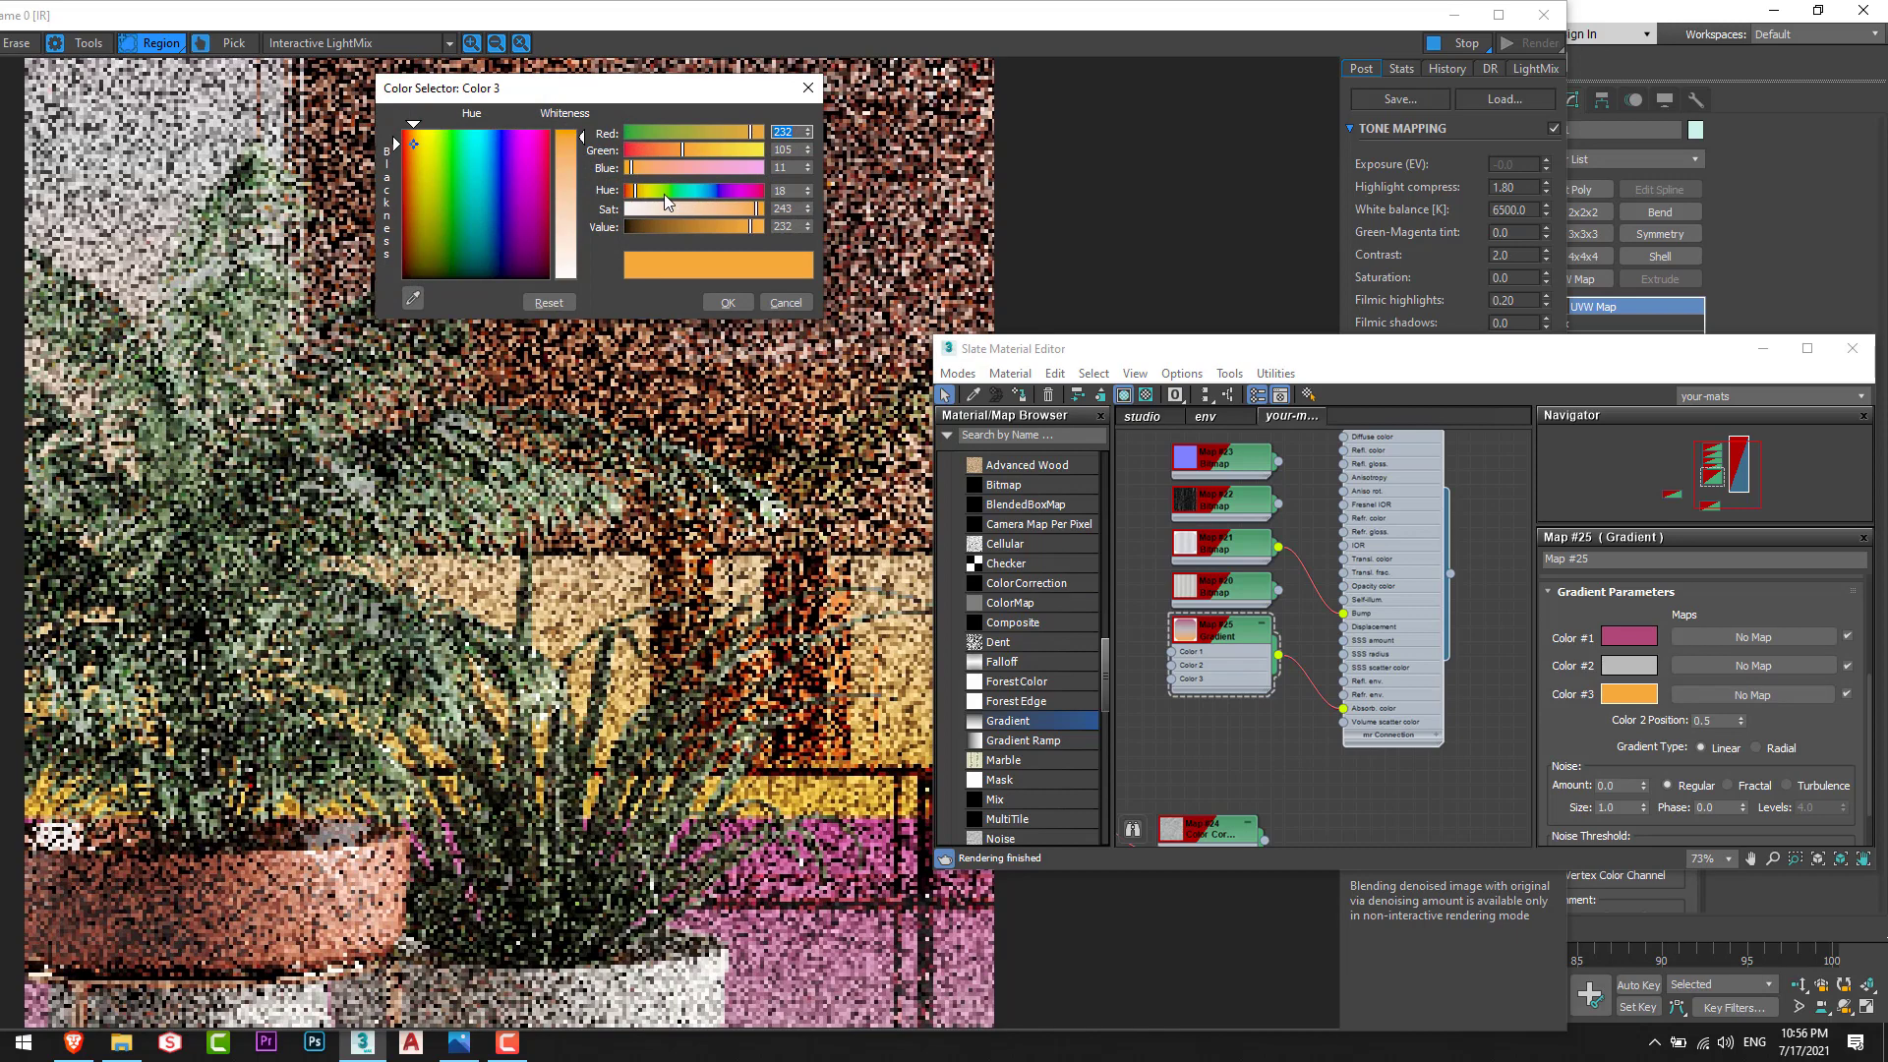
left_click(665, 190)
left_click(714, 227)
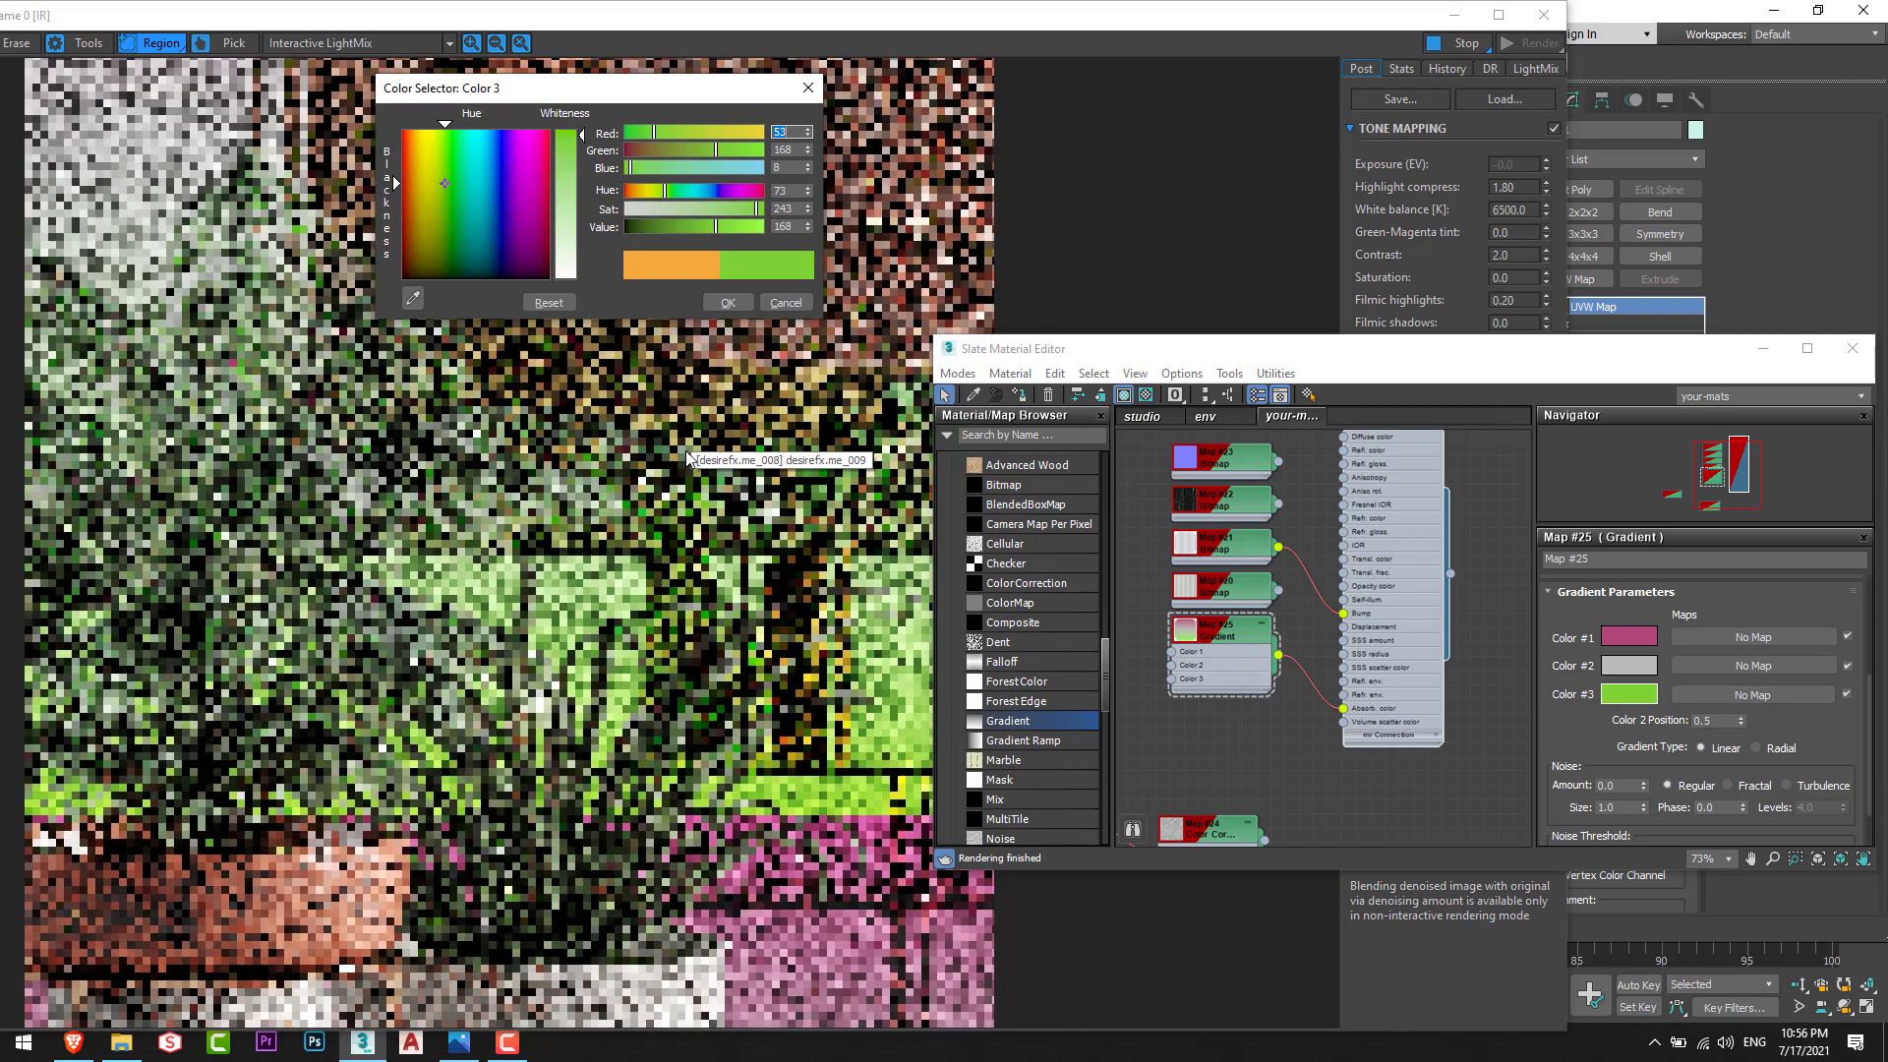
left_click(728, 302)
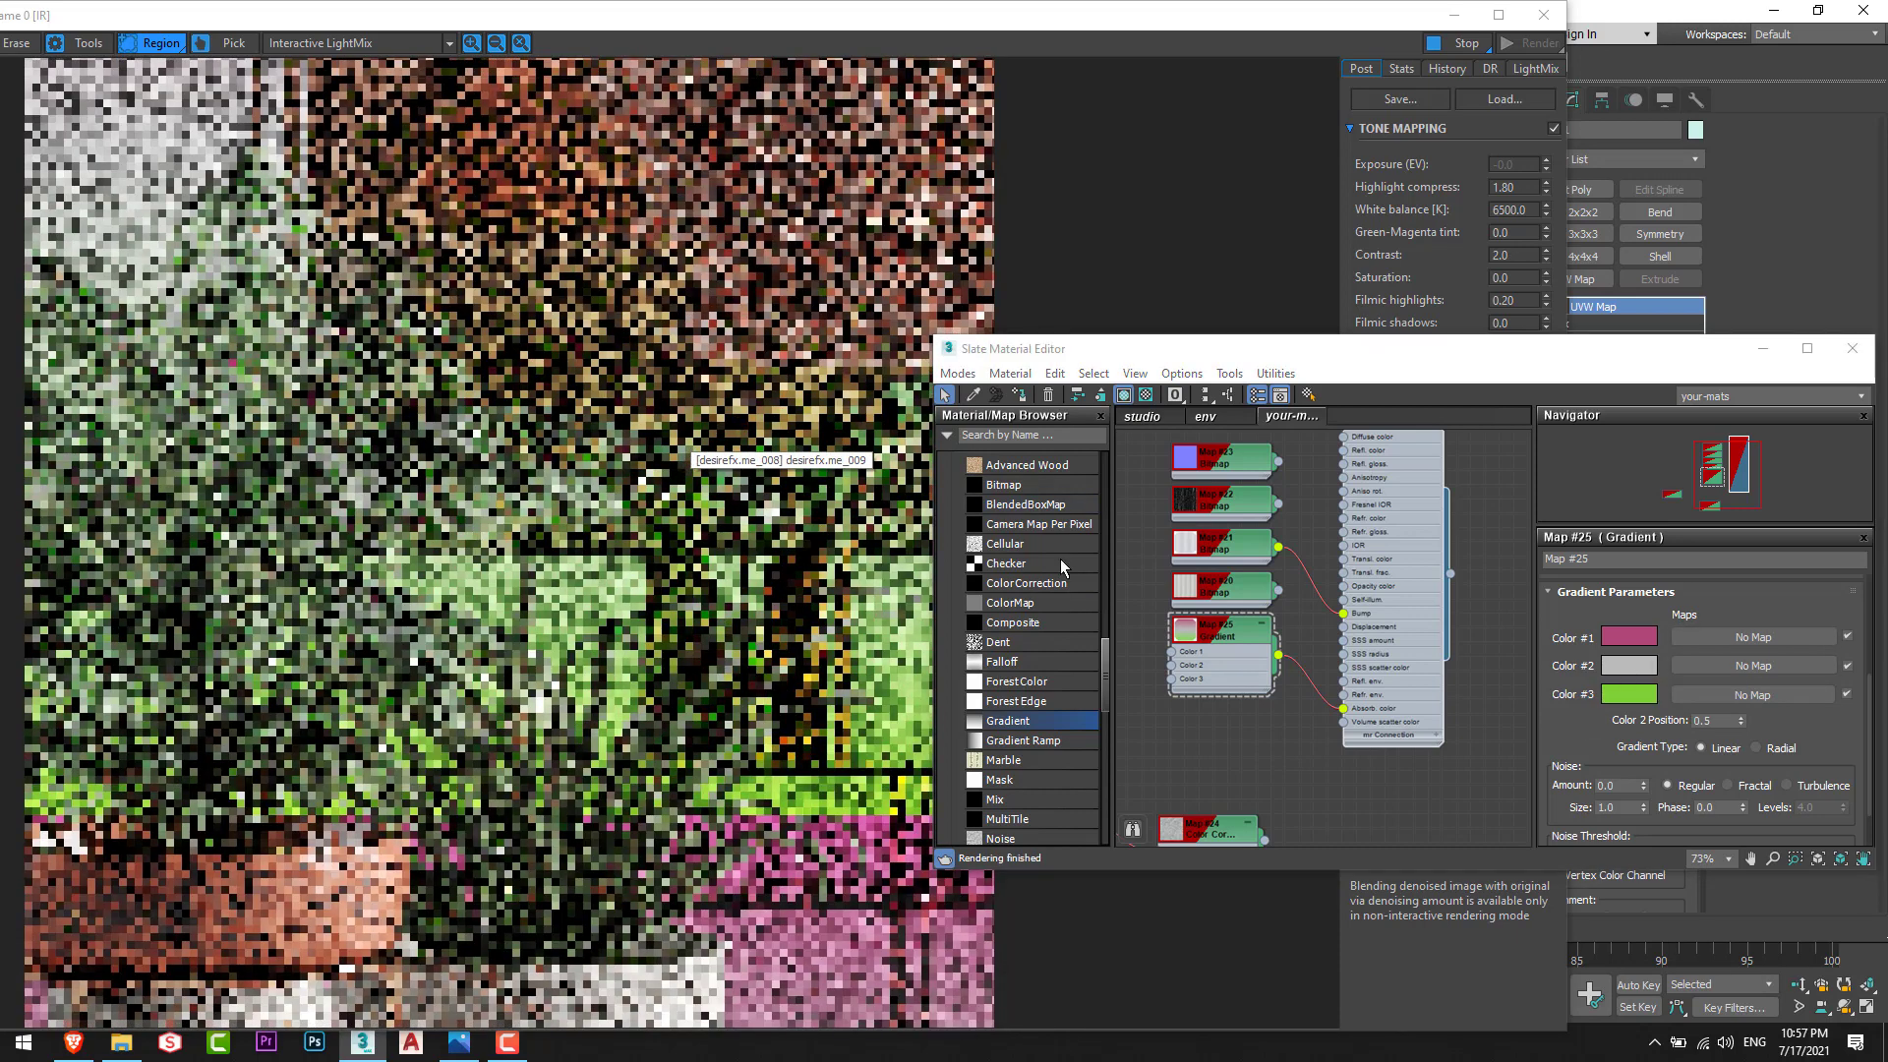
Step: Set the Gradient map's Color #2 to periwinkle blue and move the material editor aside to uncover the render
left_click(1630, 666)
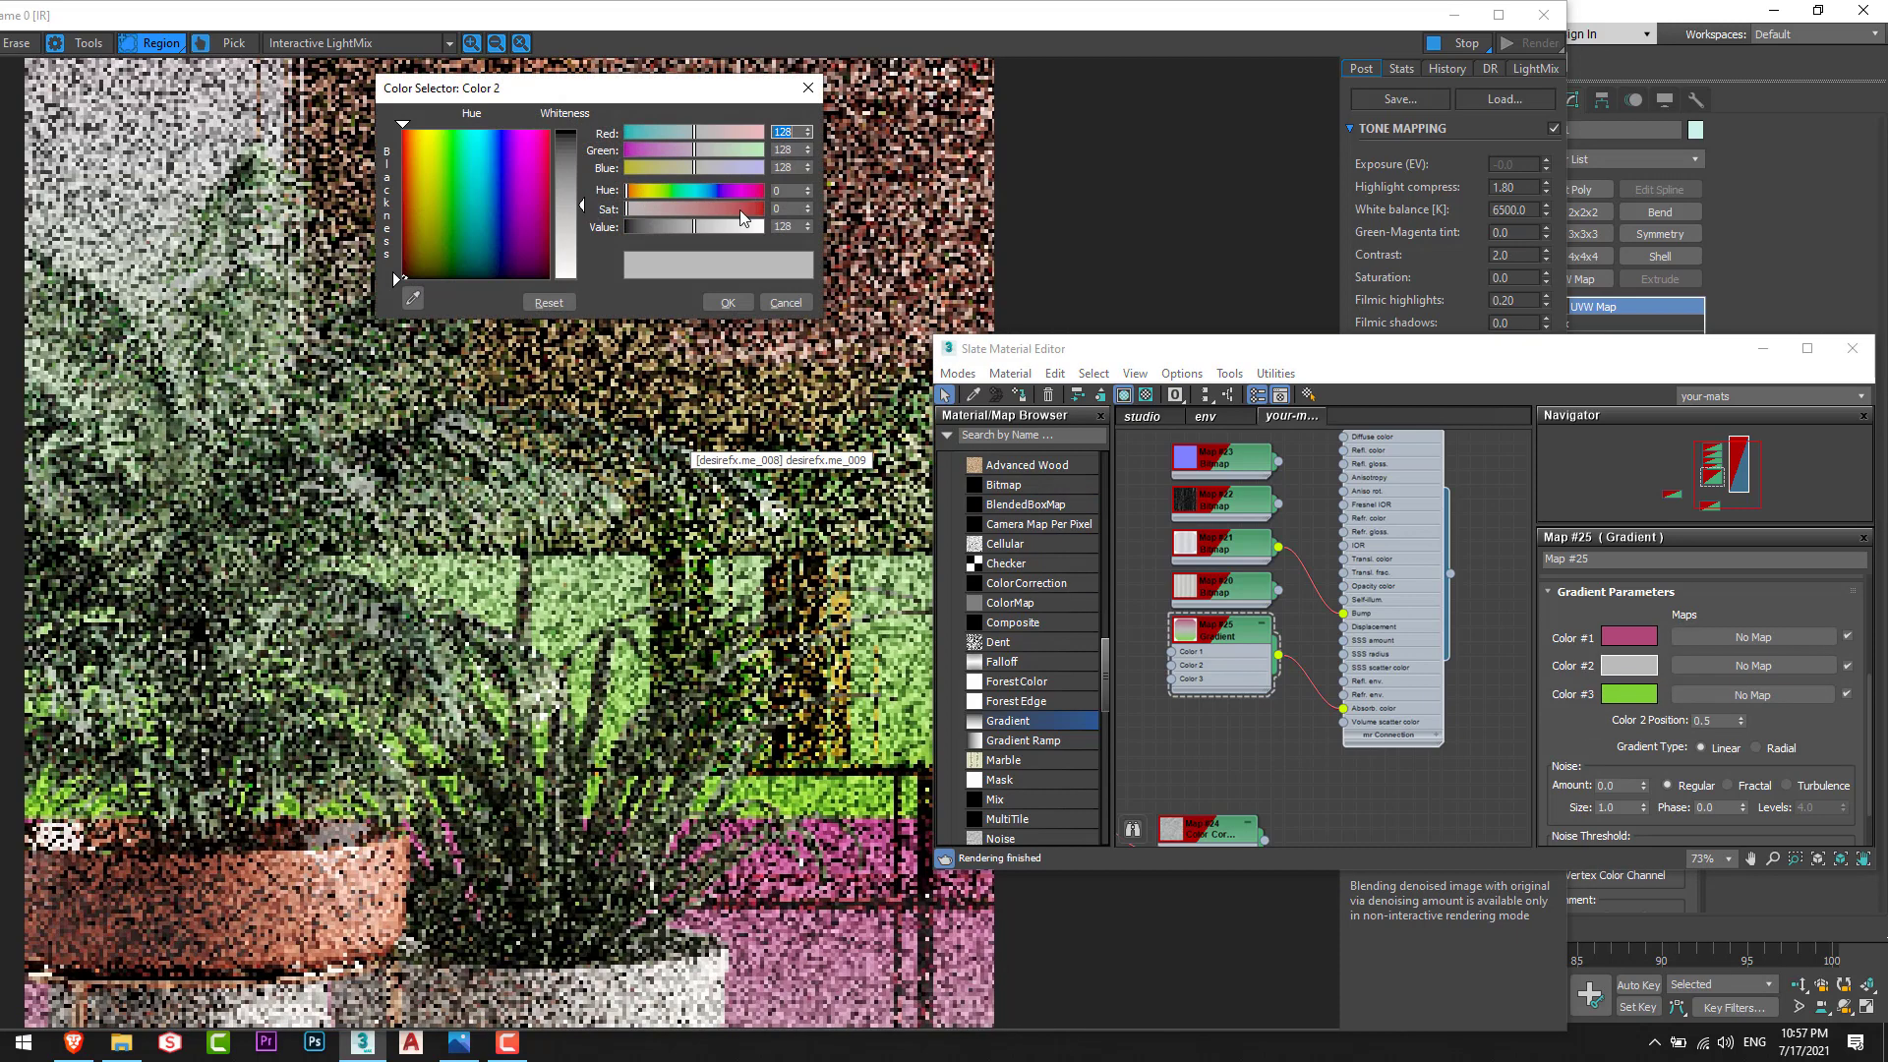
left_click(693, 190)
left_click(730, 209)
left_click(736, 226)
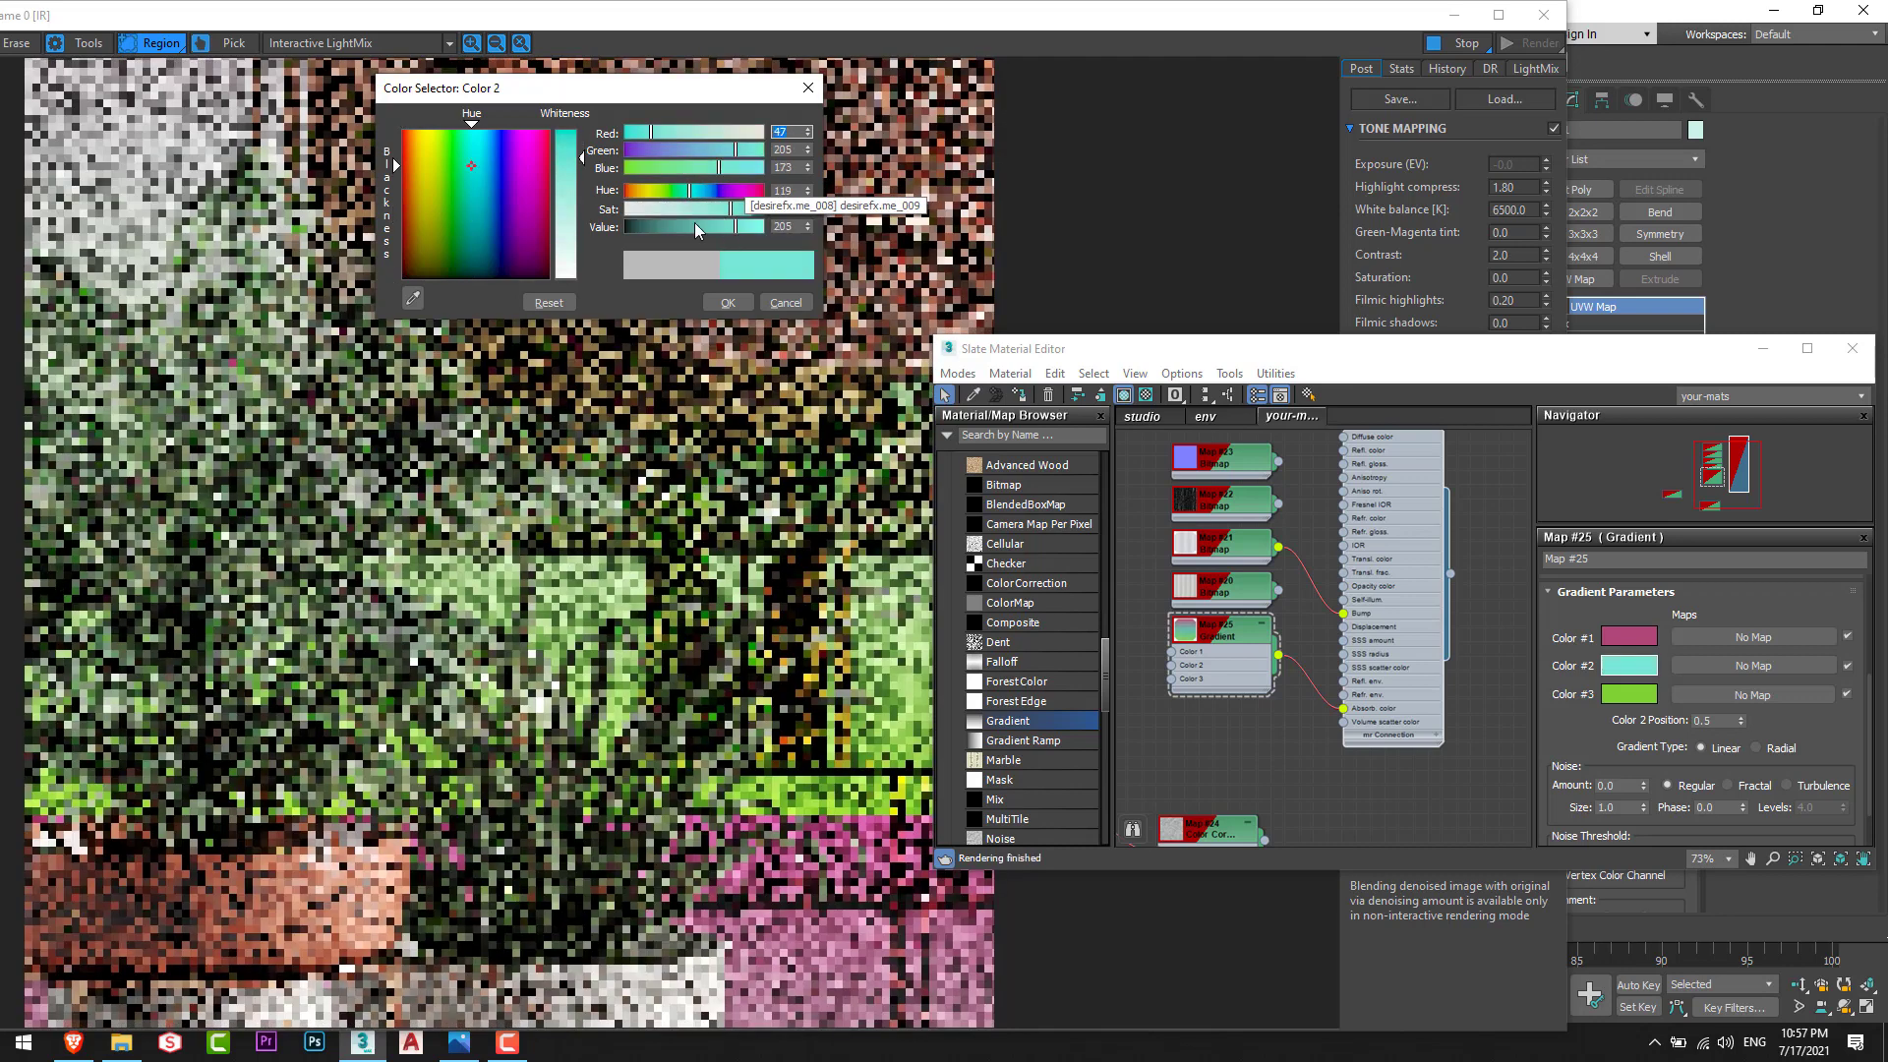
left_click(665, 151)
left_click(726, 303)
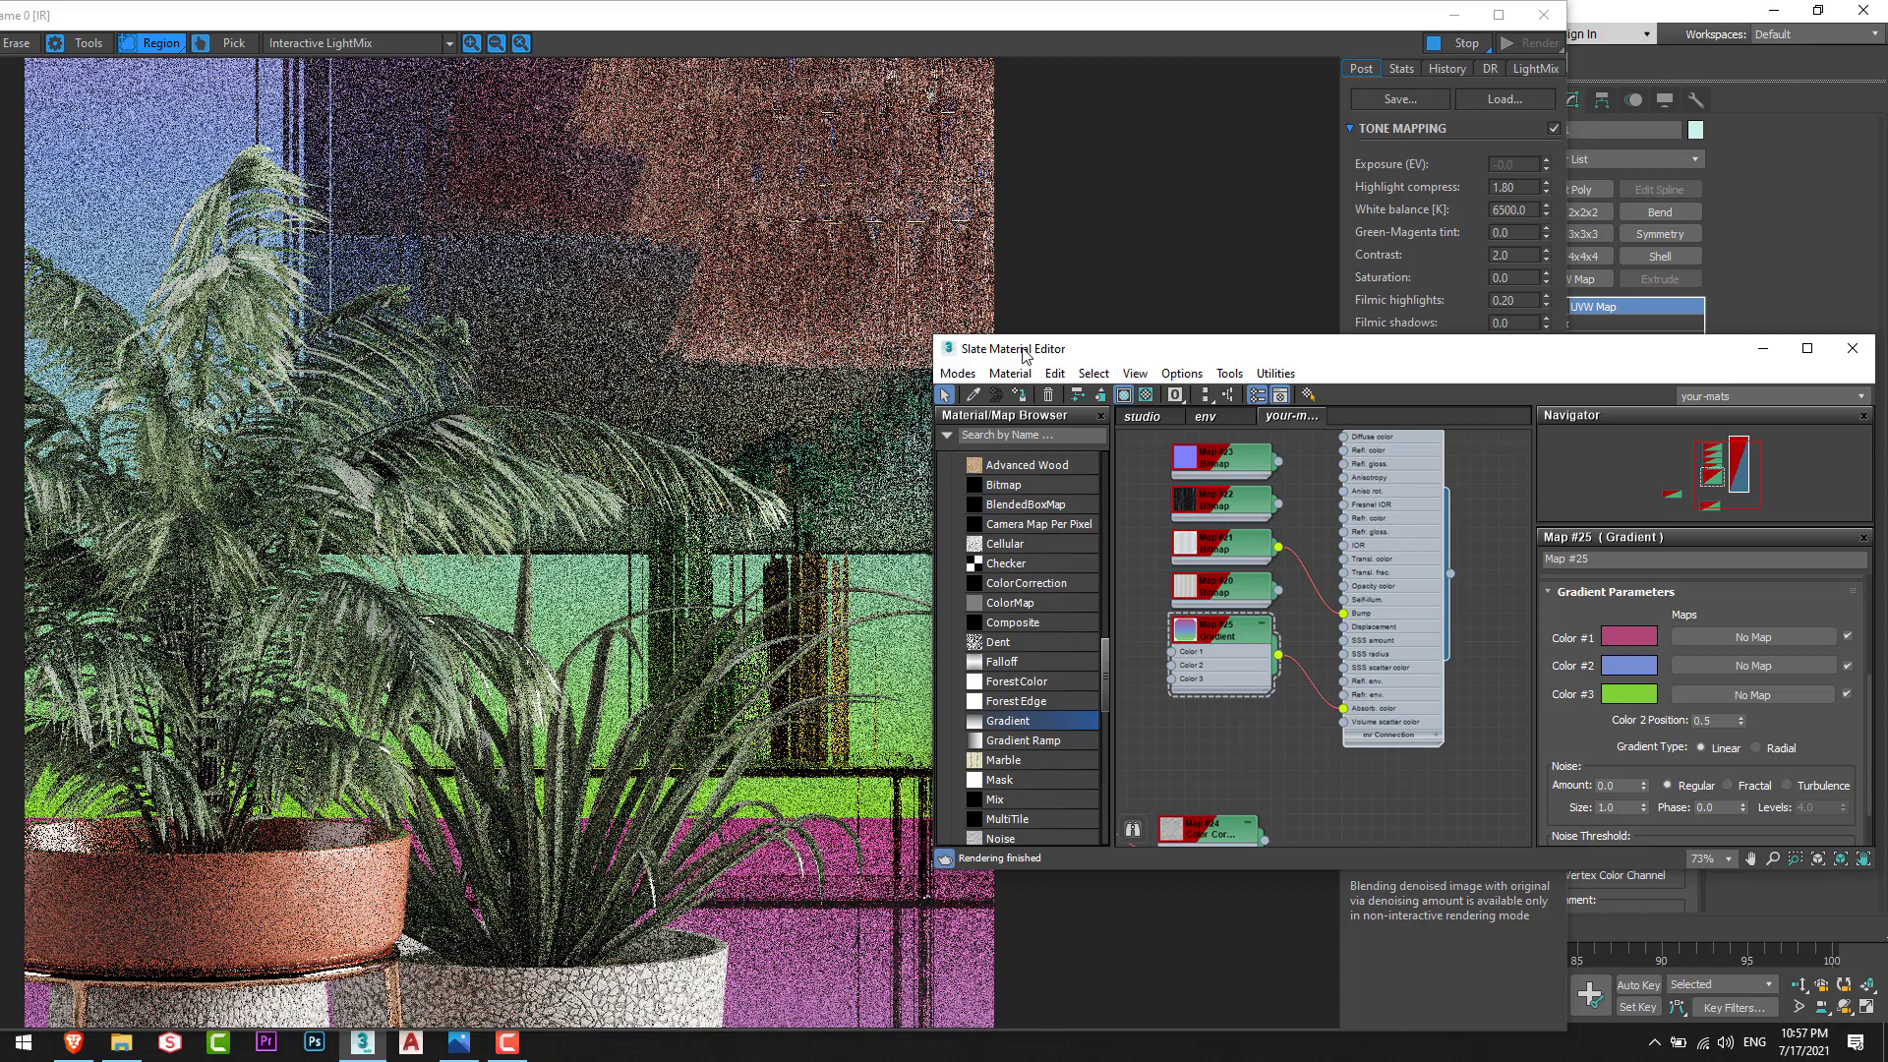
left_click_drag(1027, 354, 1095, 351)
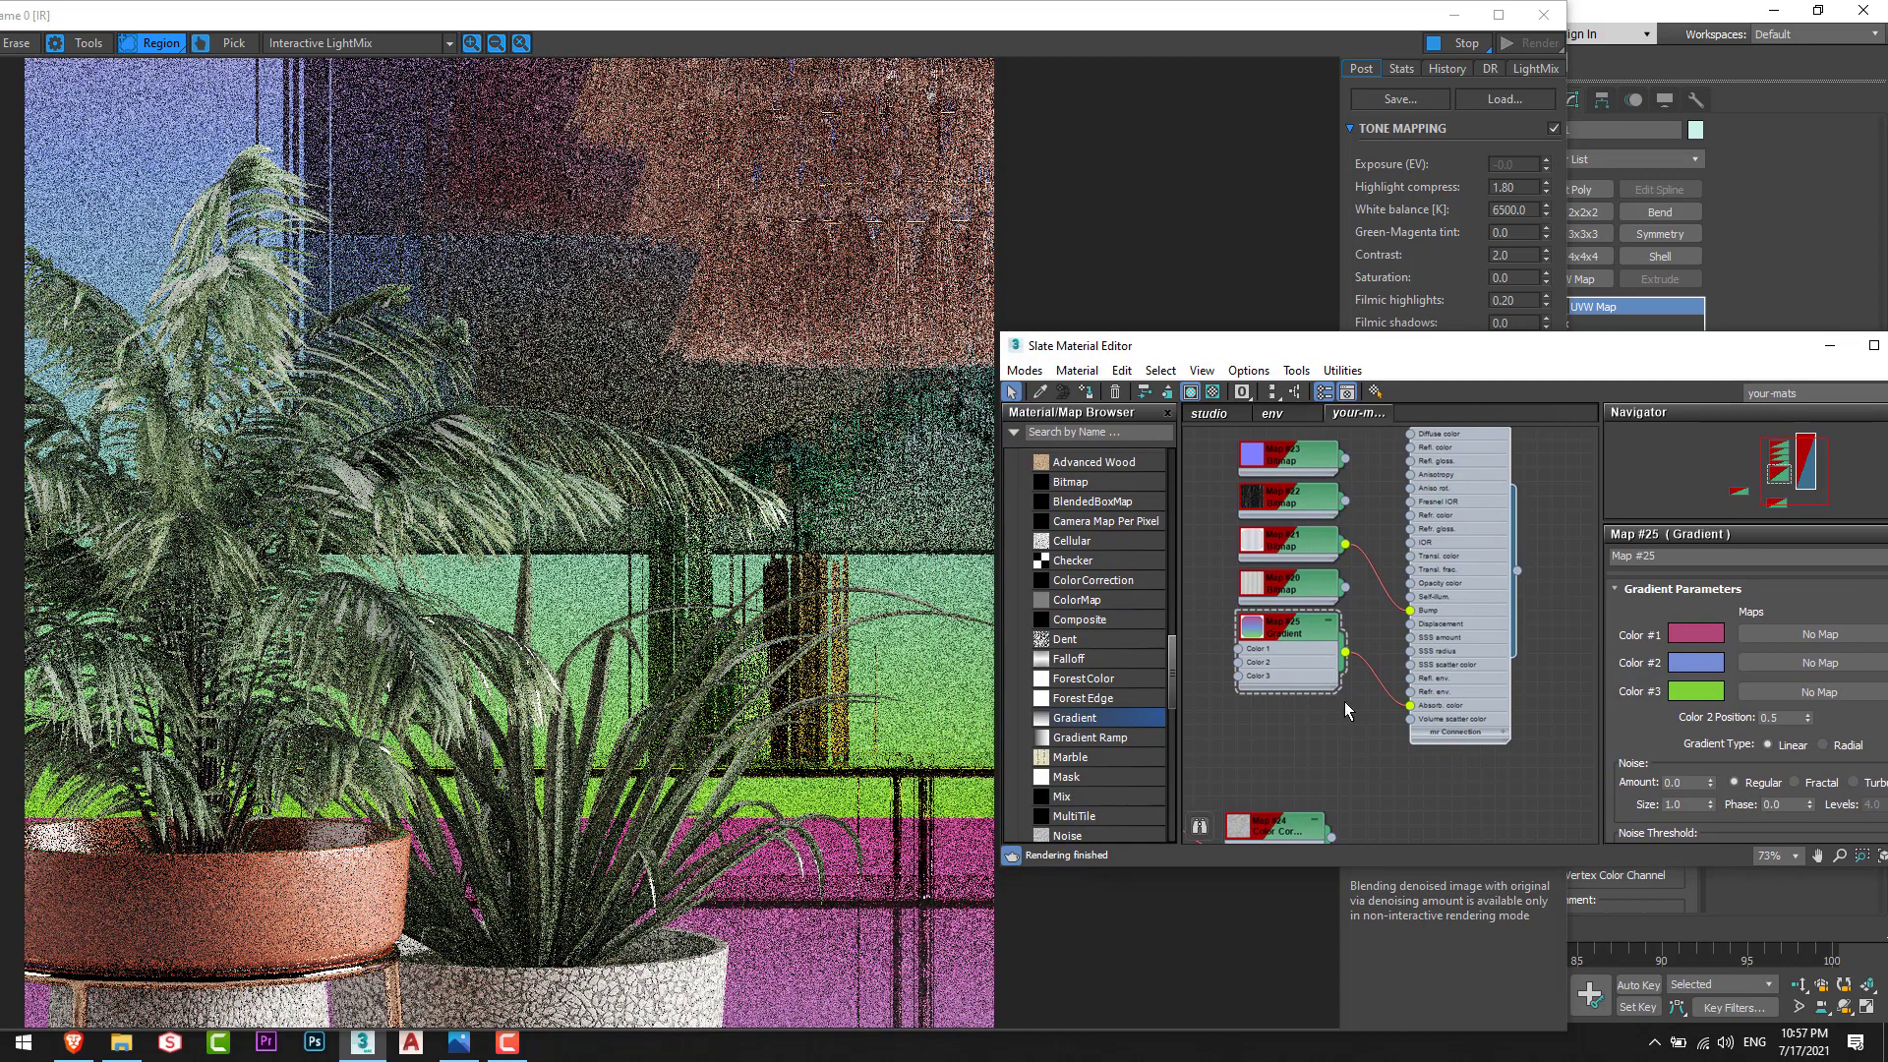
Step: Move the Color Correction node Map #24 below the Gradient and connect it to Glass Clear's Bump input
middle_click_drag(1330, 698, 1332, 730)
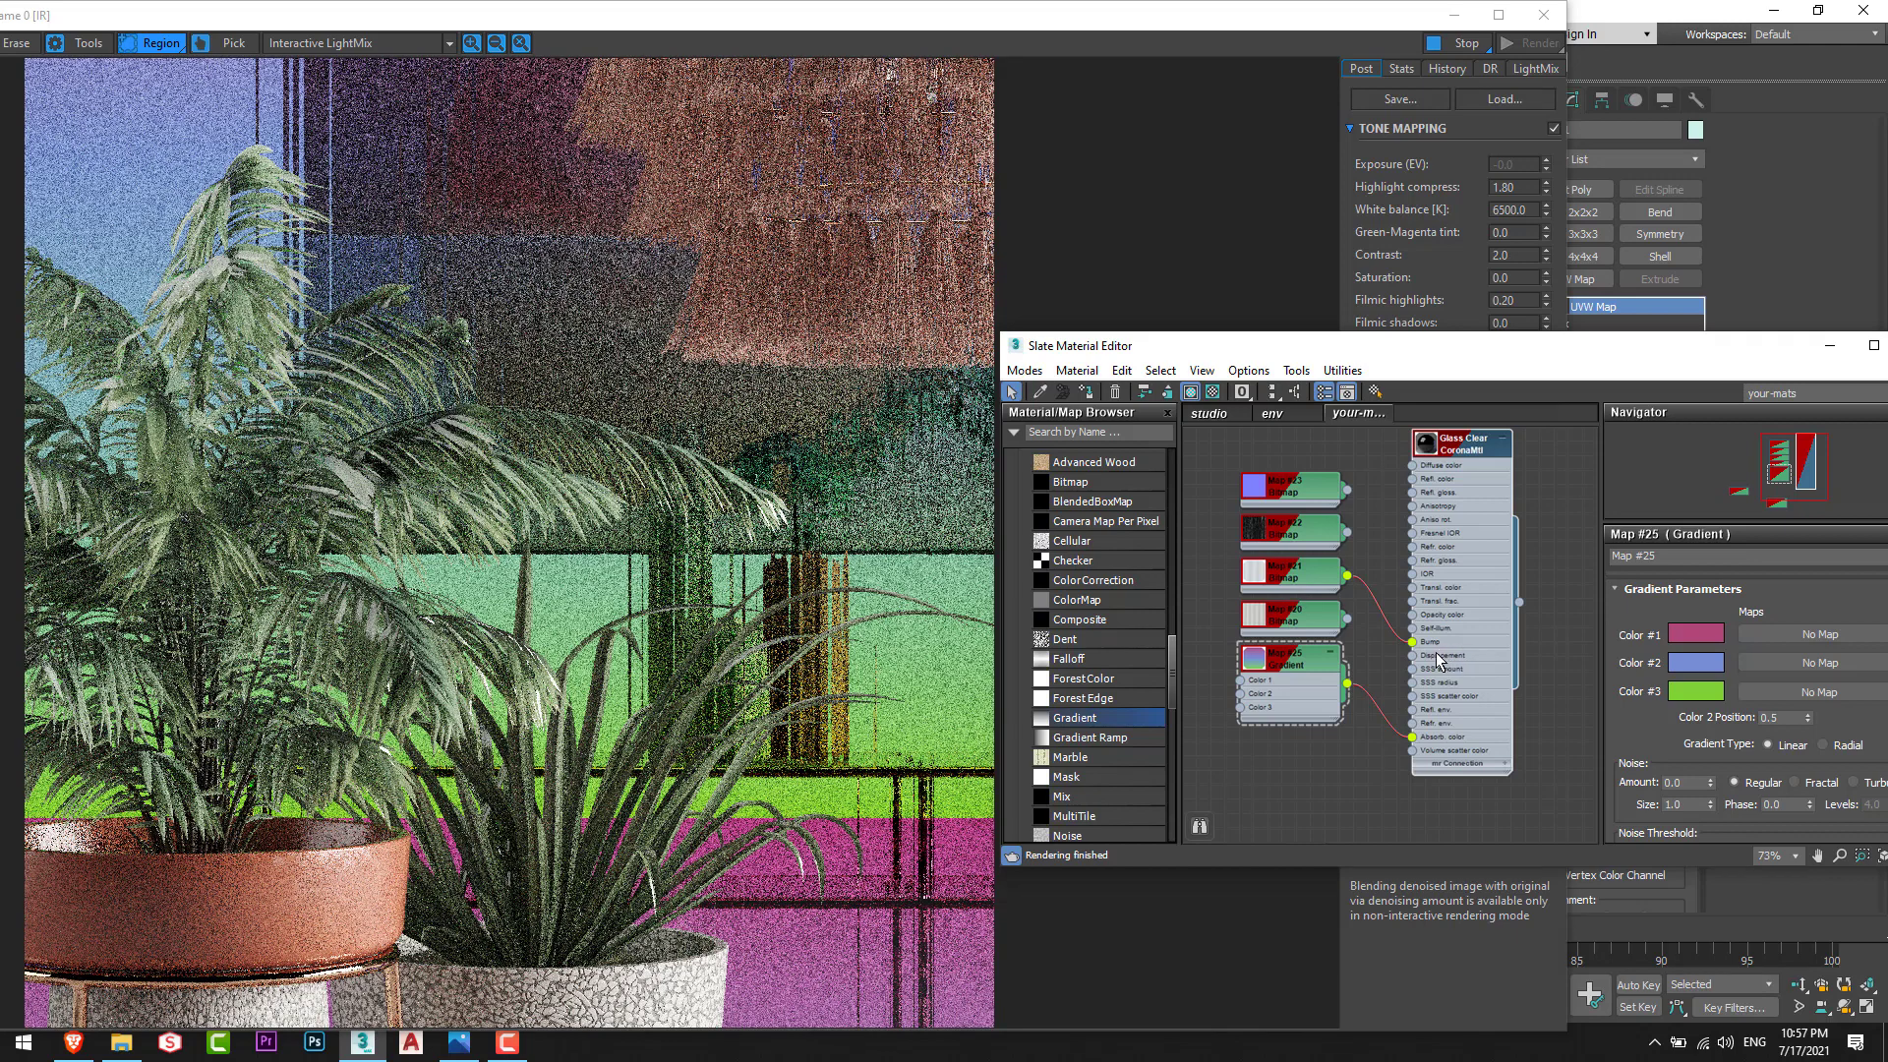
middle_click_drag(1357, 716, 1463, 721)
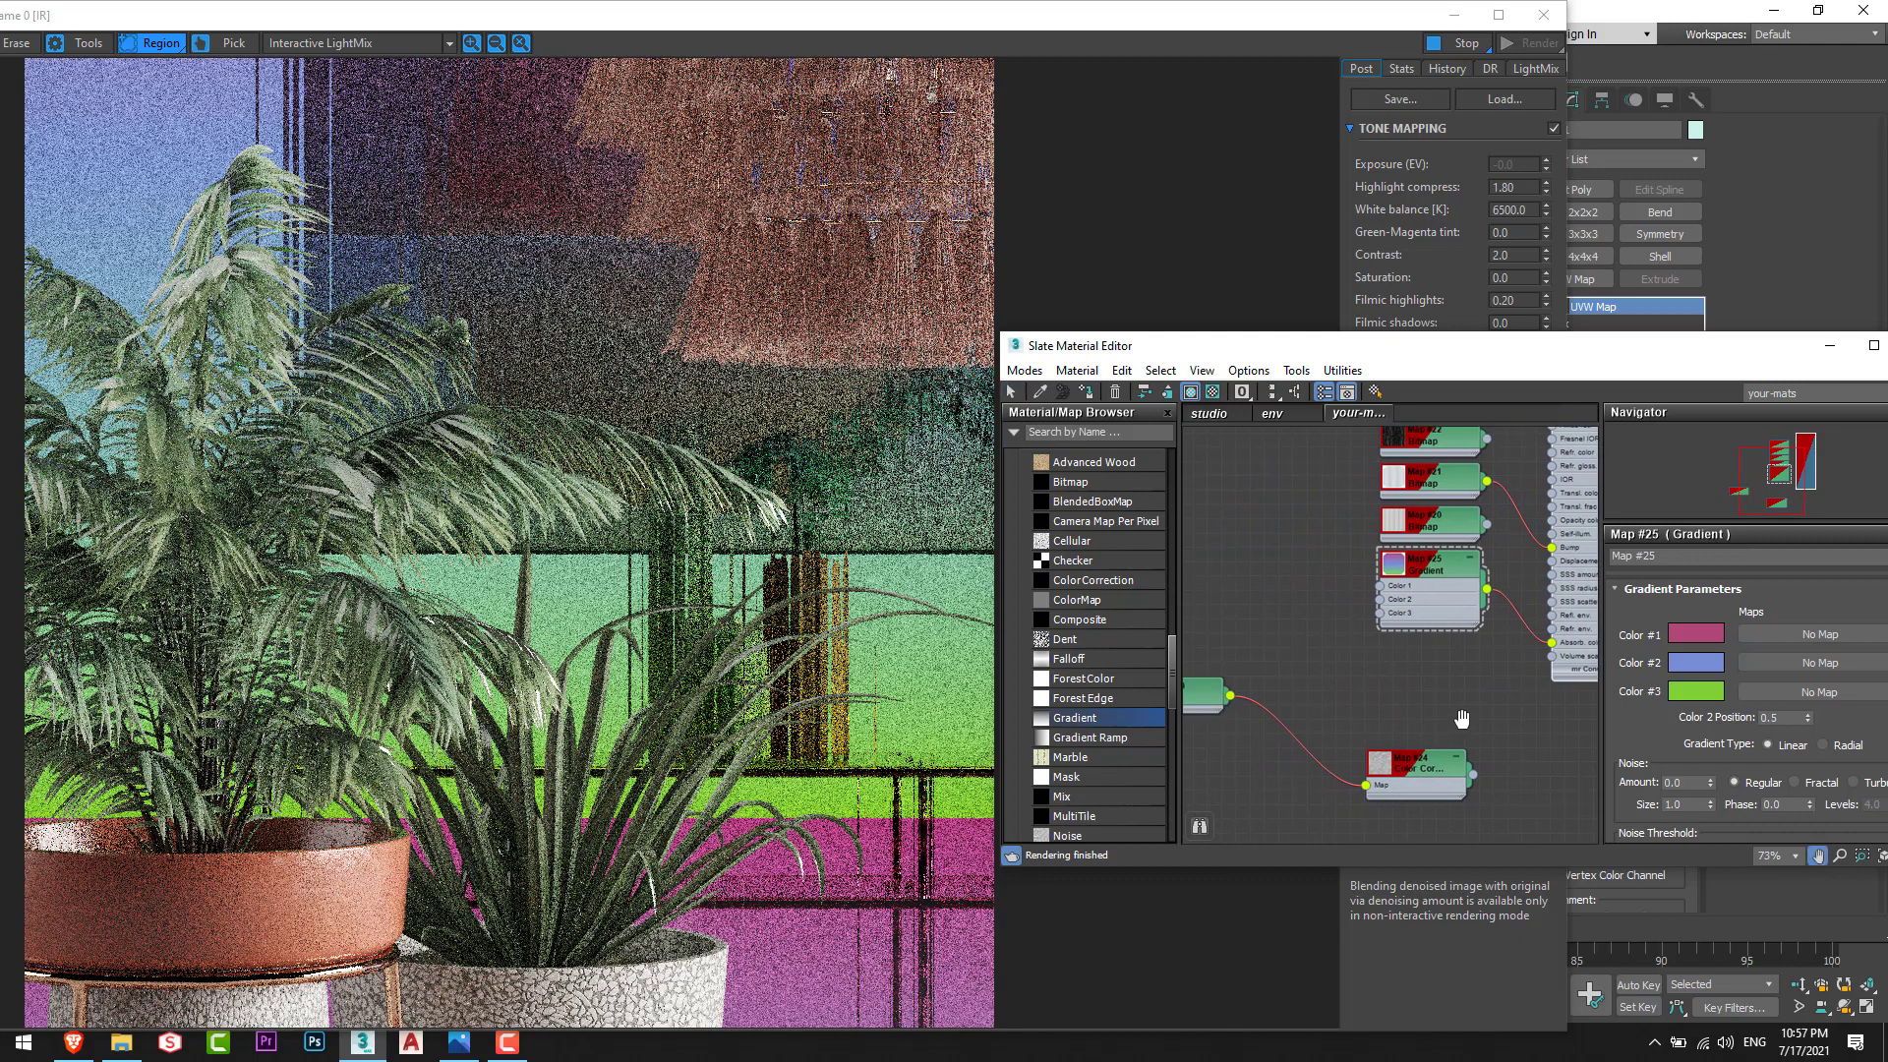
left_click_drag(1424, 763, 1436, 662)
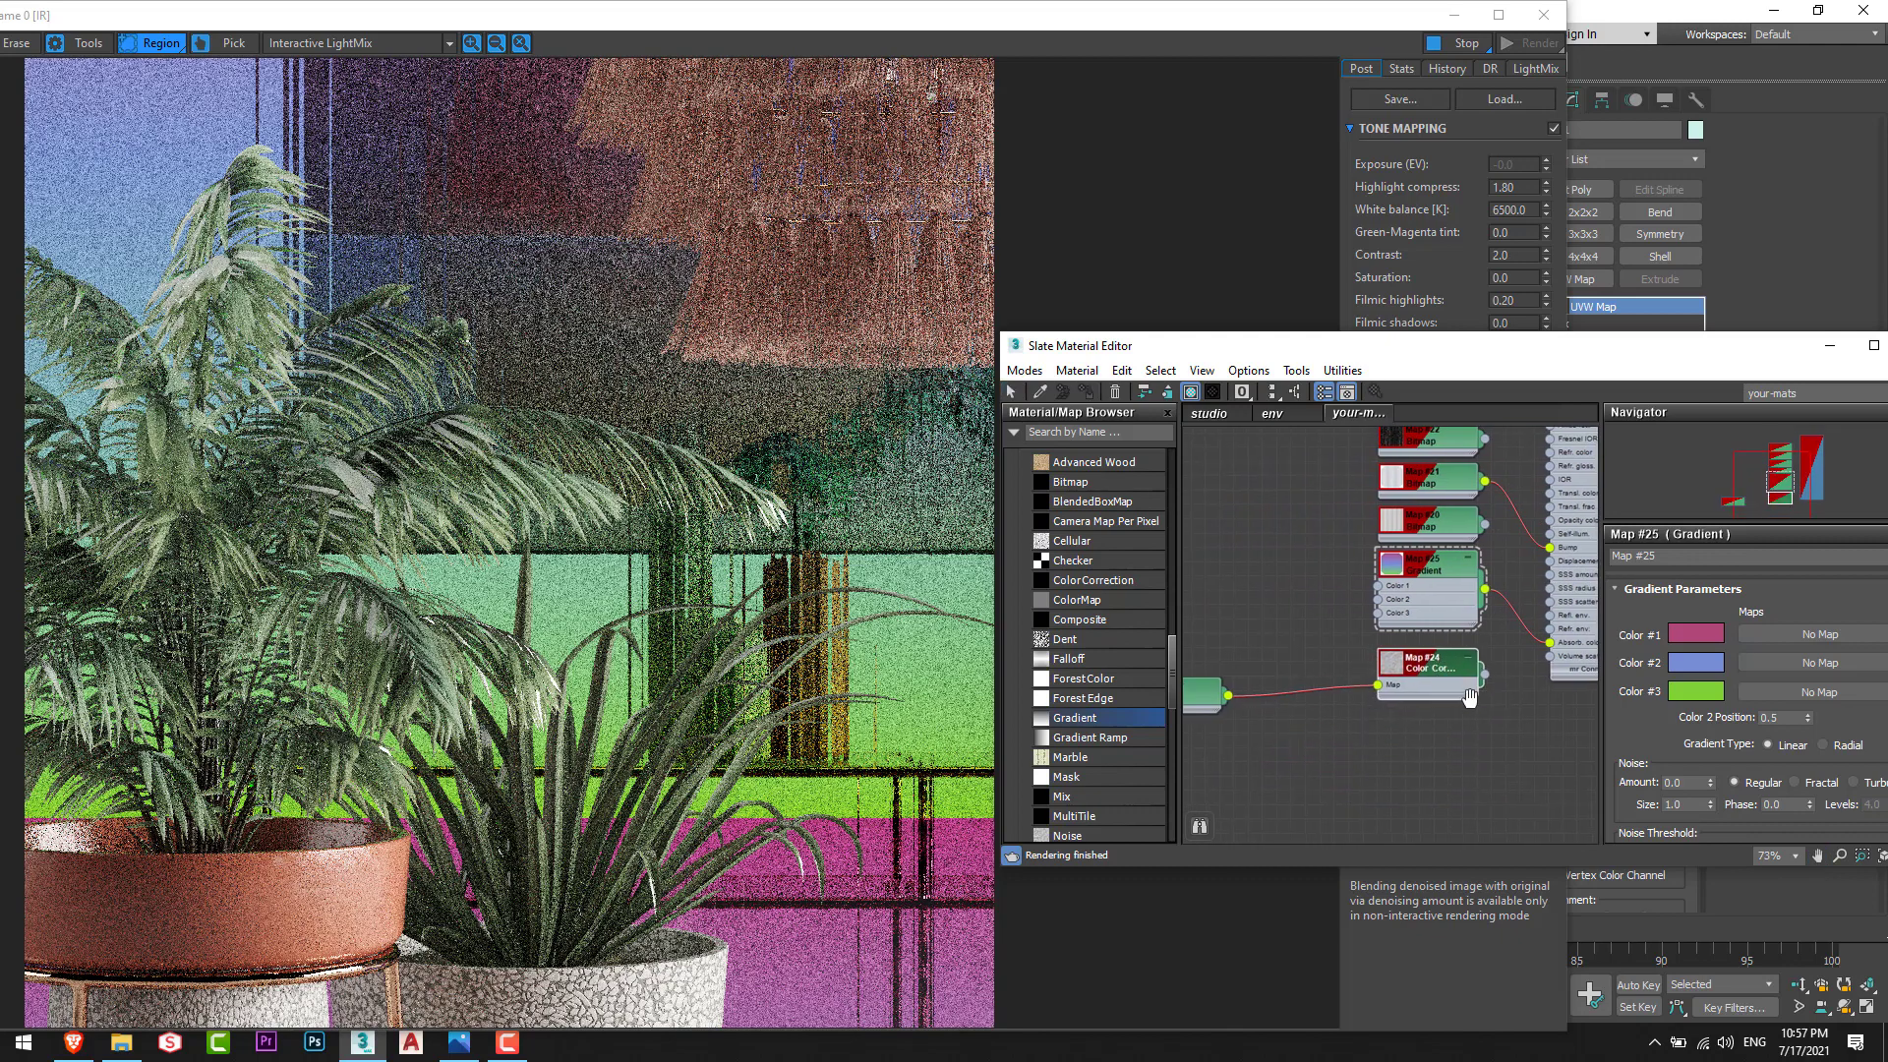
middle_click_drag(1491, 688, 1373, 777)
left_click_drag(1368, 764, 1433, 637)
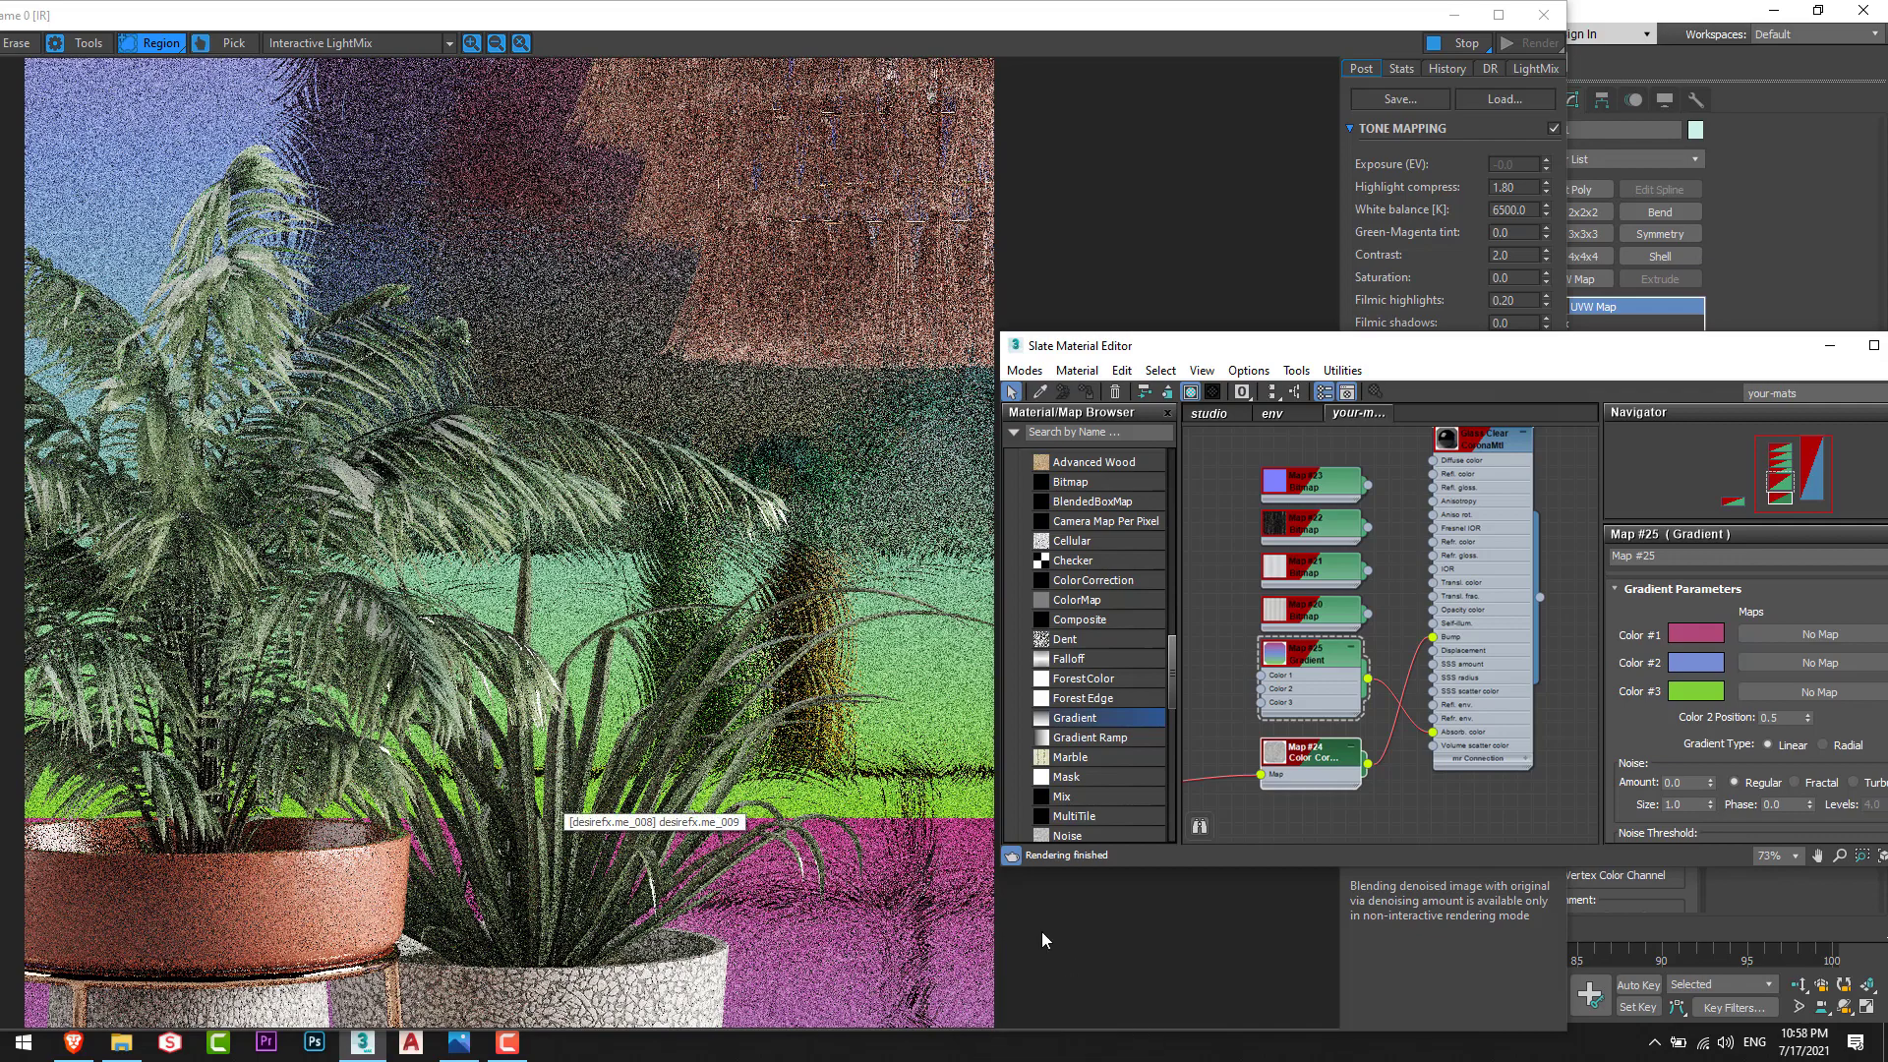
left_click(1170, 890)
left_click(1636, 733)
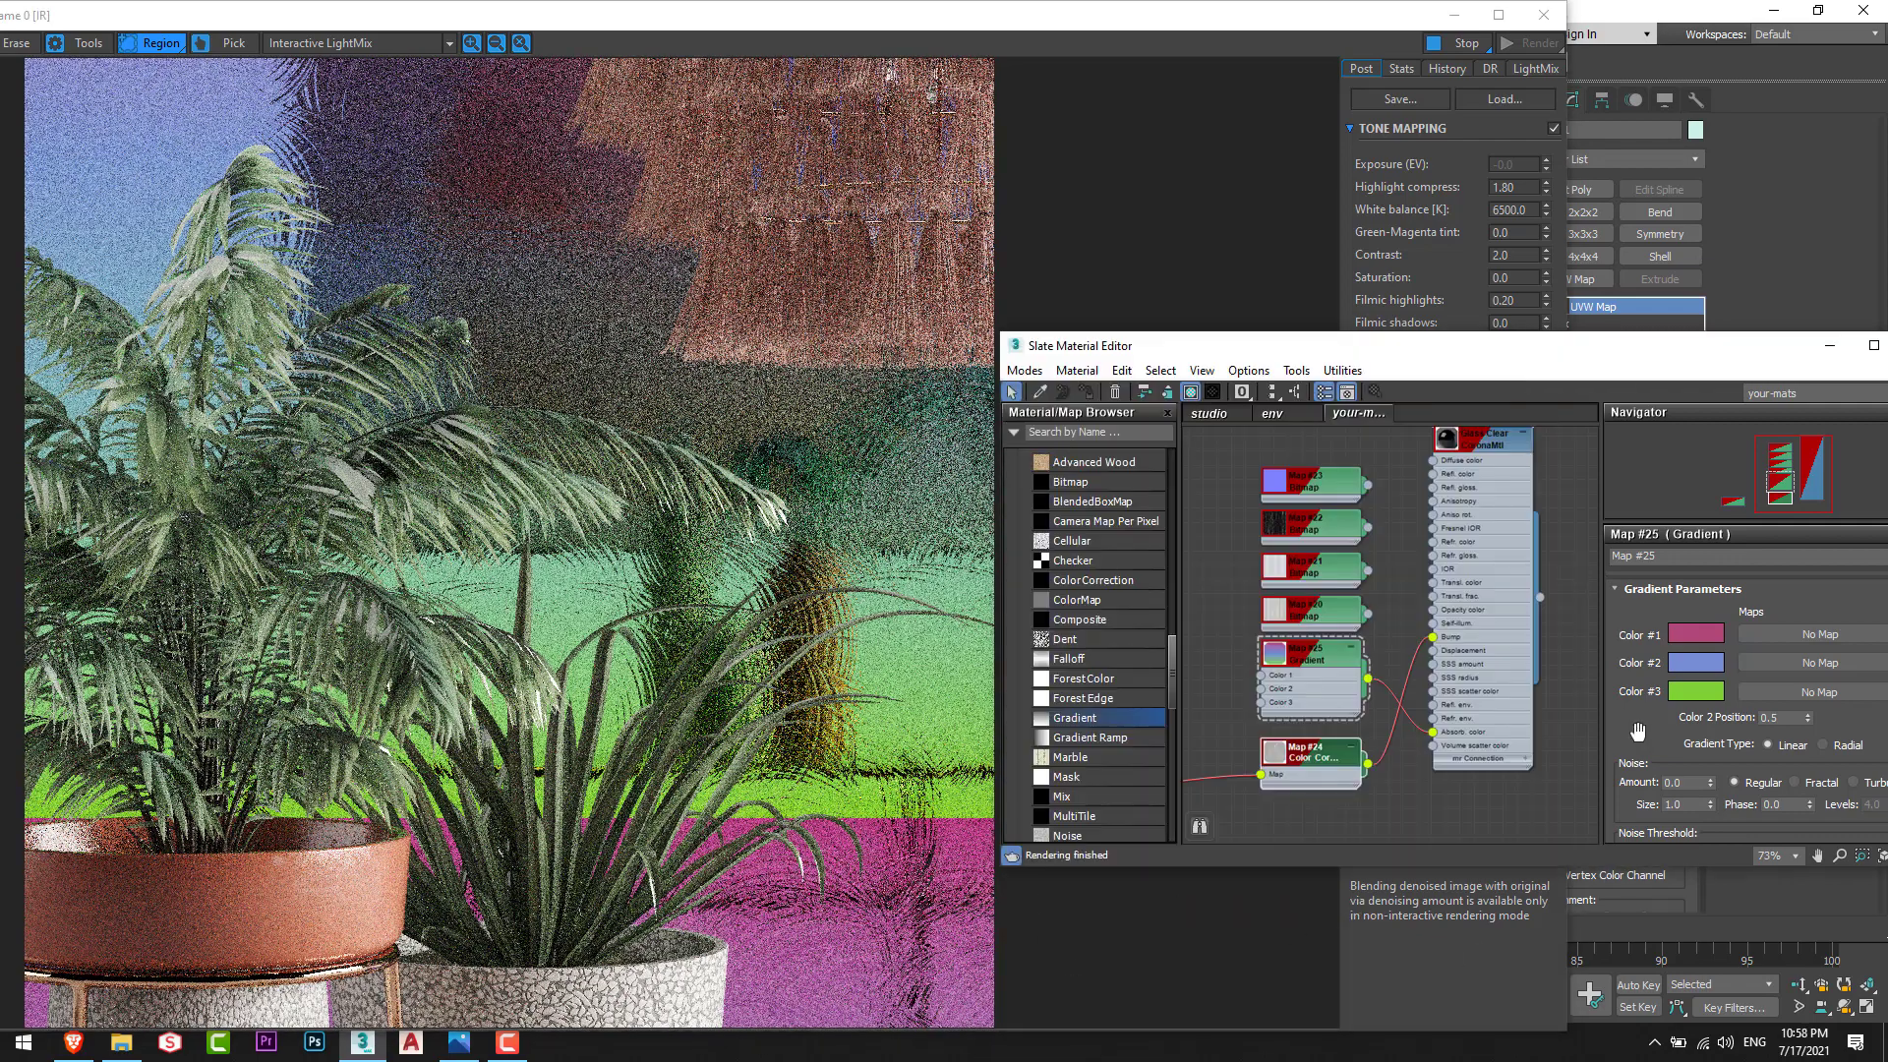
Step: Disconnect the Color Correction and Gradient maps from Glass Clear's Bump and Absorb. color inputs
scroll(1489, 745, "down", 1)
middle_click_drag(1460, 787, 1525, 750)
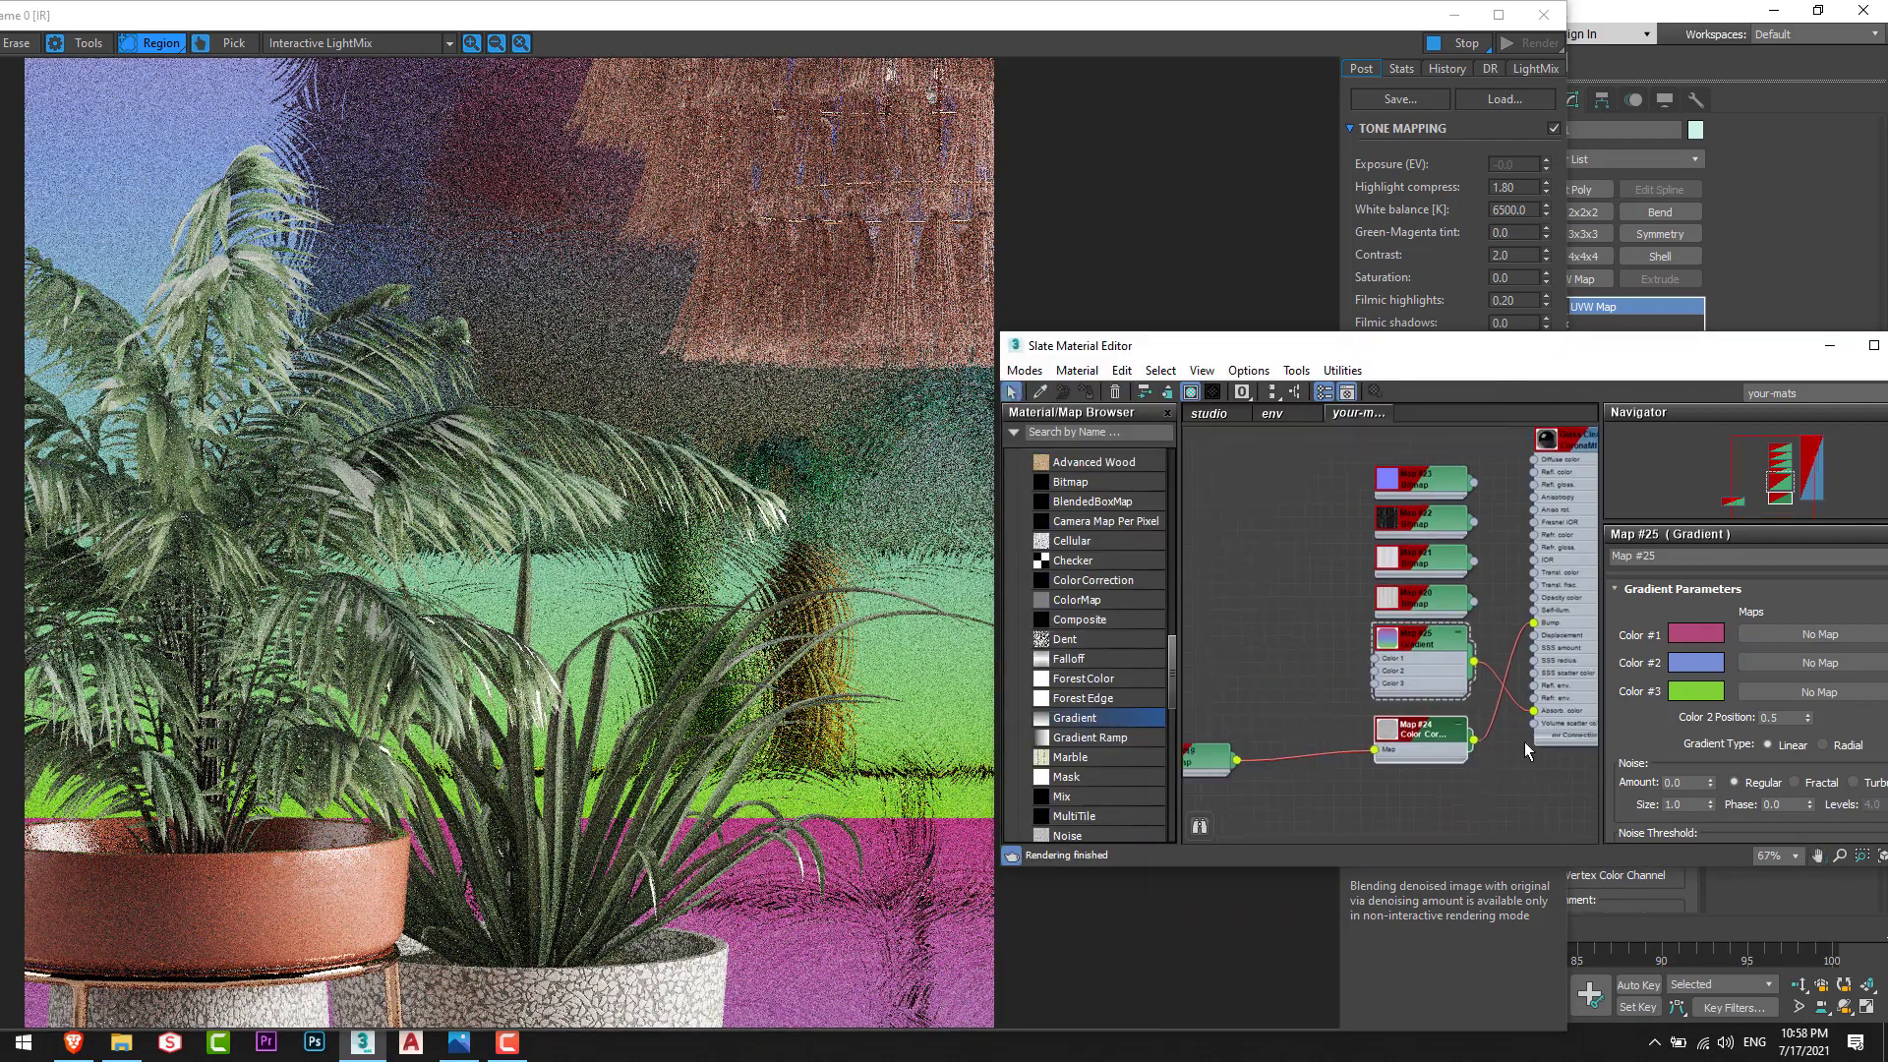
middle_click_drag(1475, 804, 1459, 806)
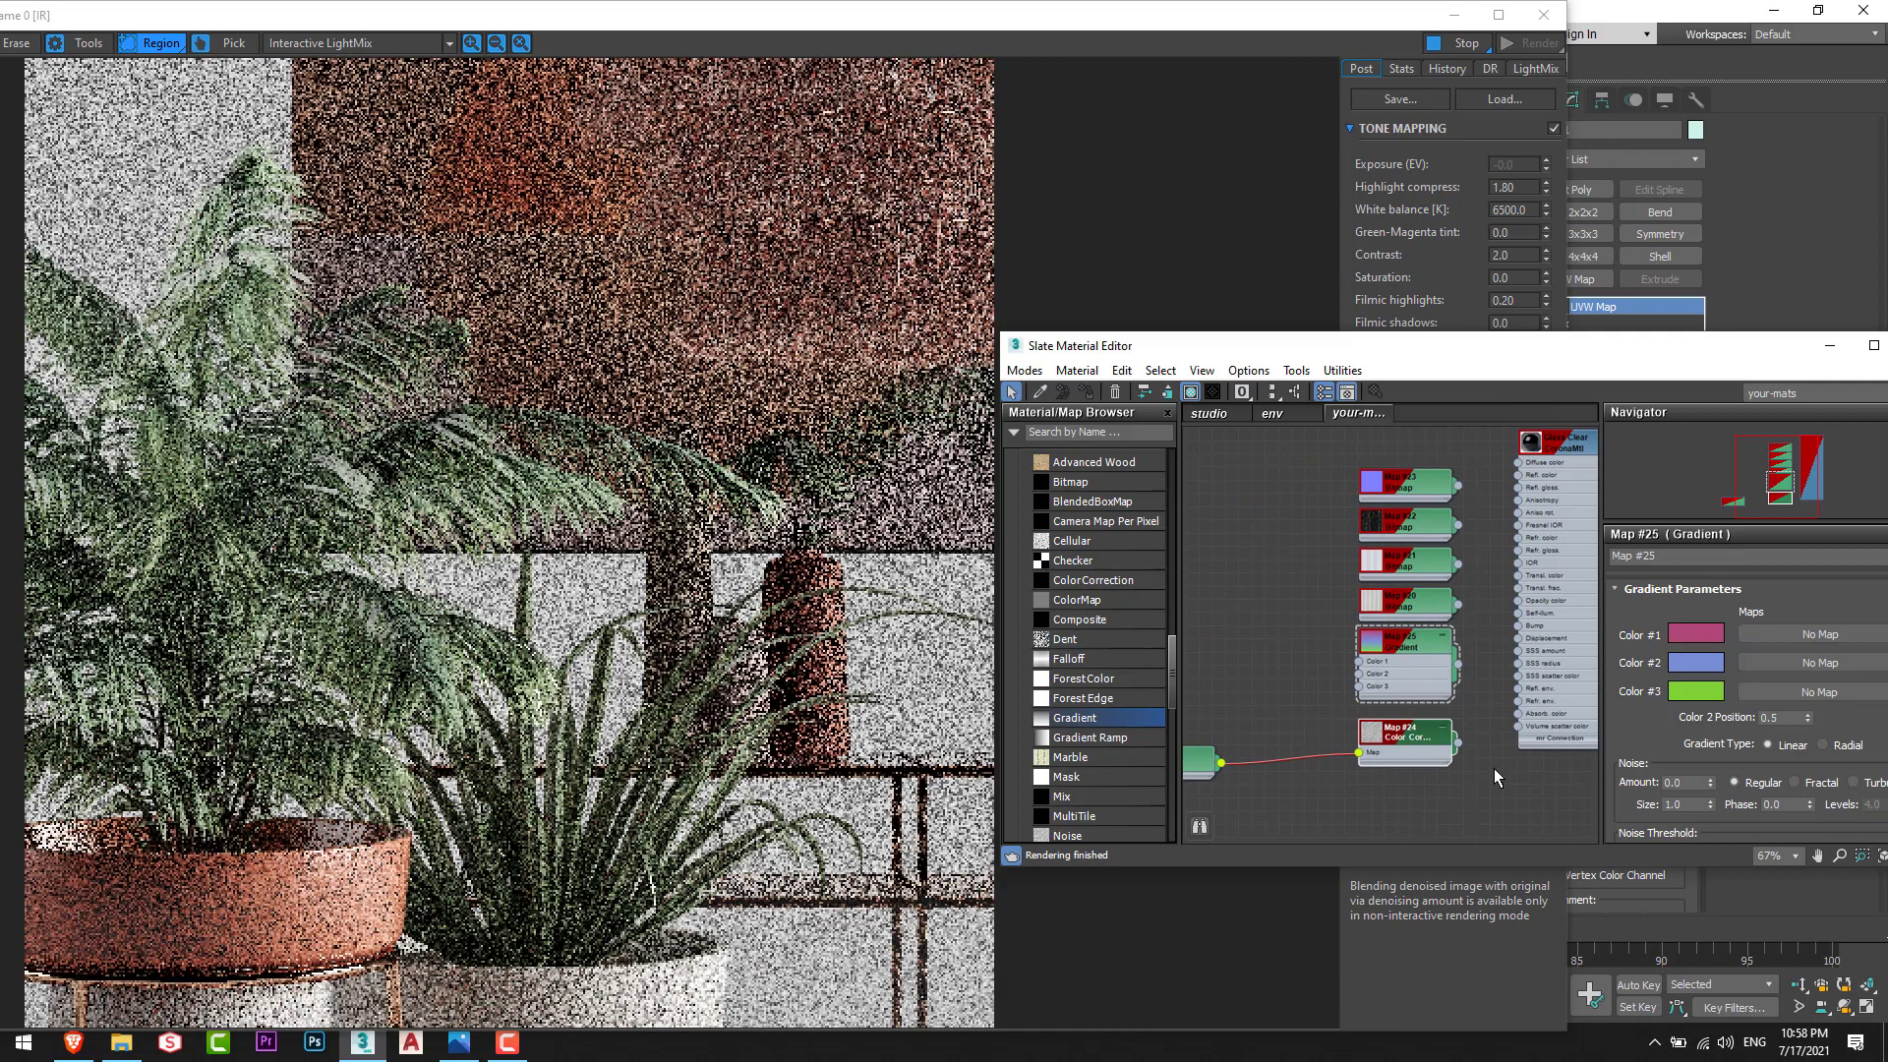
middle_click_drag(1520, 694, 1442, 739)
Step: Open the Glass Clear material's parameters and reset the volumetric absorption distance to 0.0 cm
double_click(1485, 489)
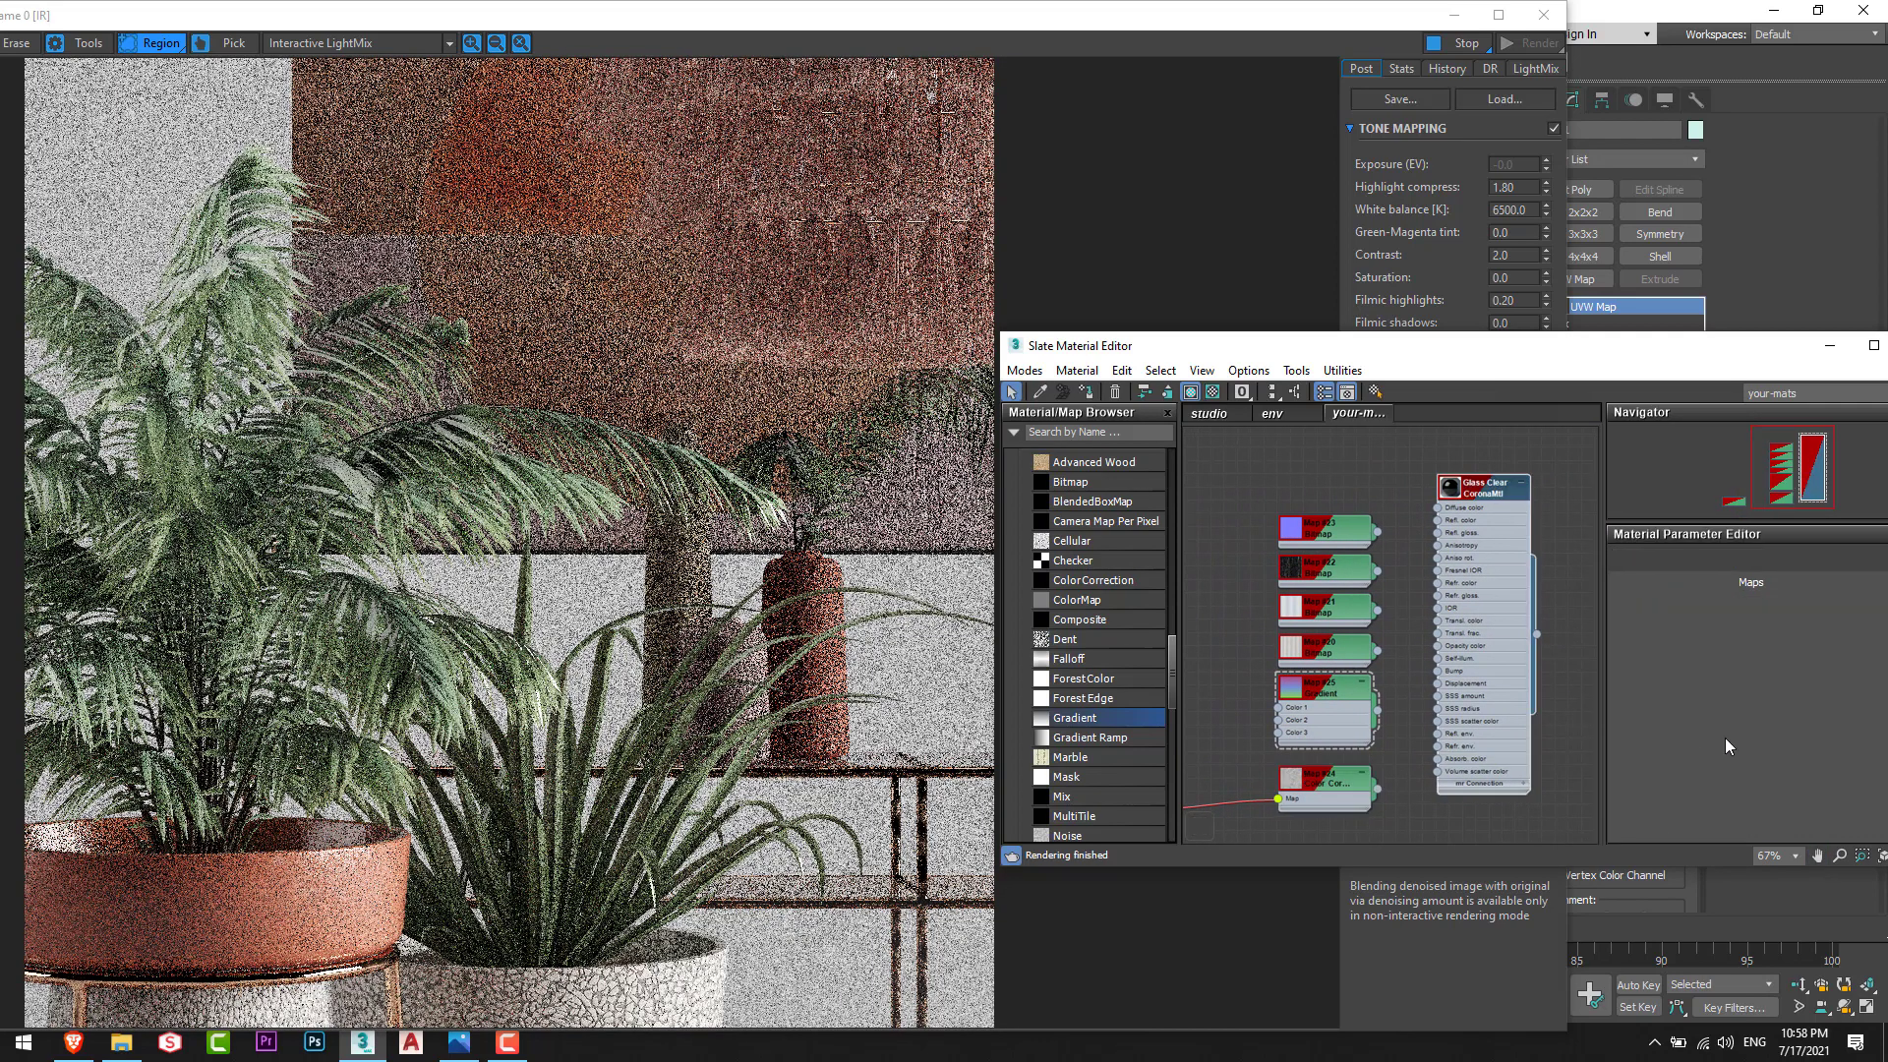
left_click_drag(1638, 364, 1580, 355)
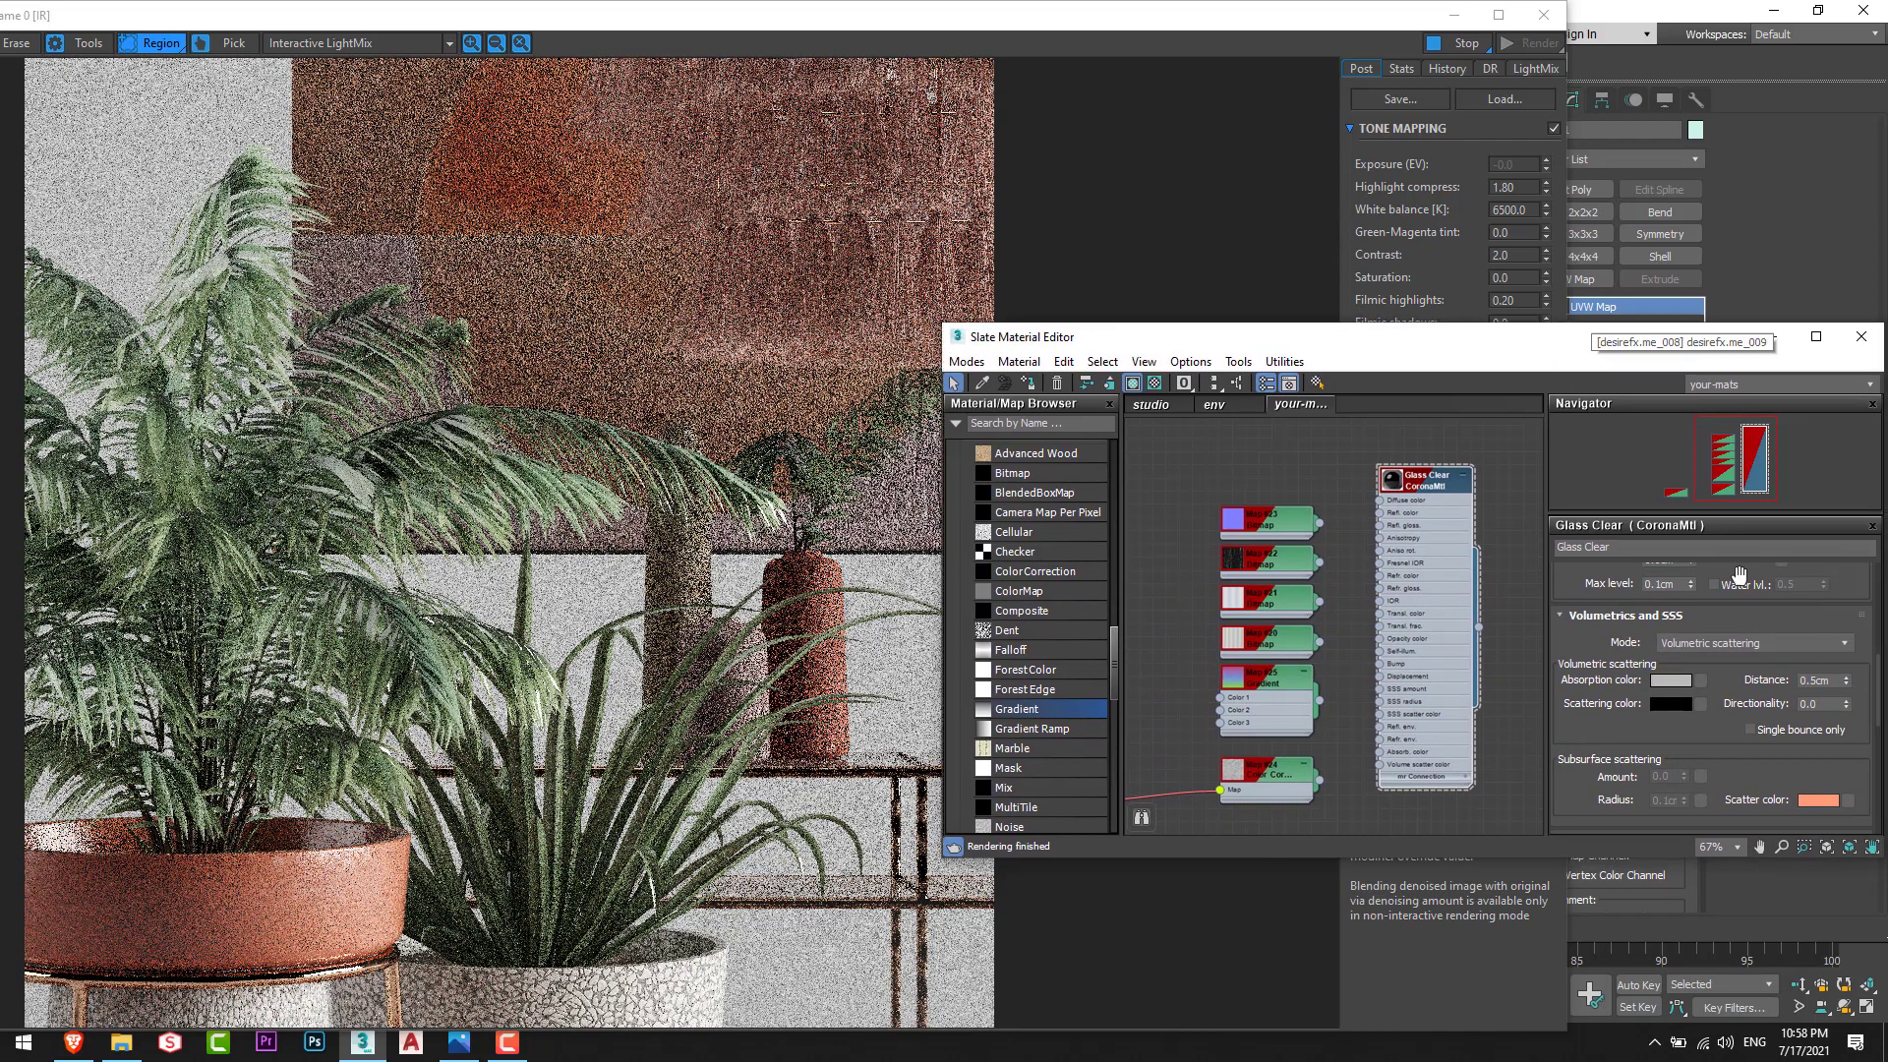
right_click(1846, 680)
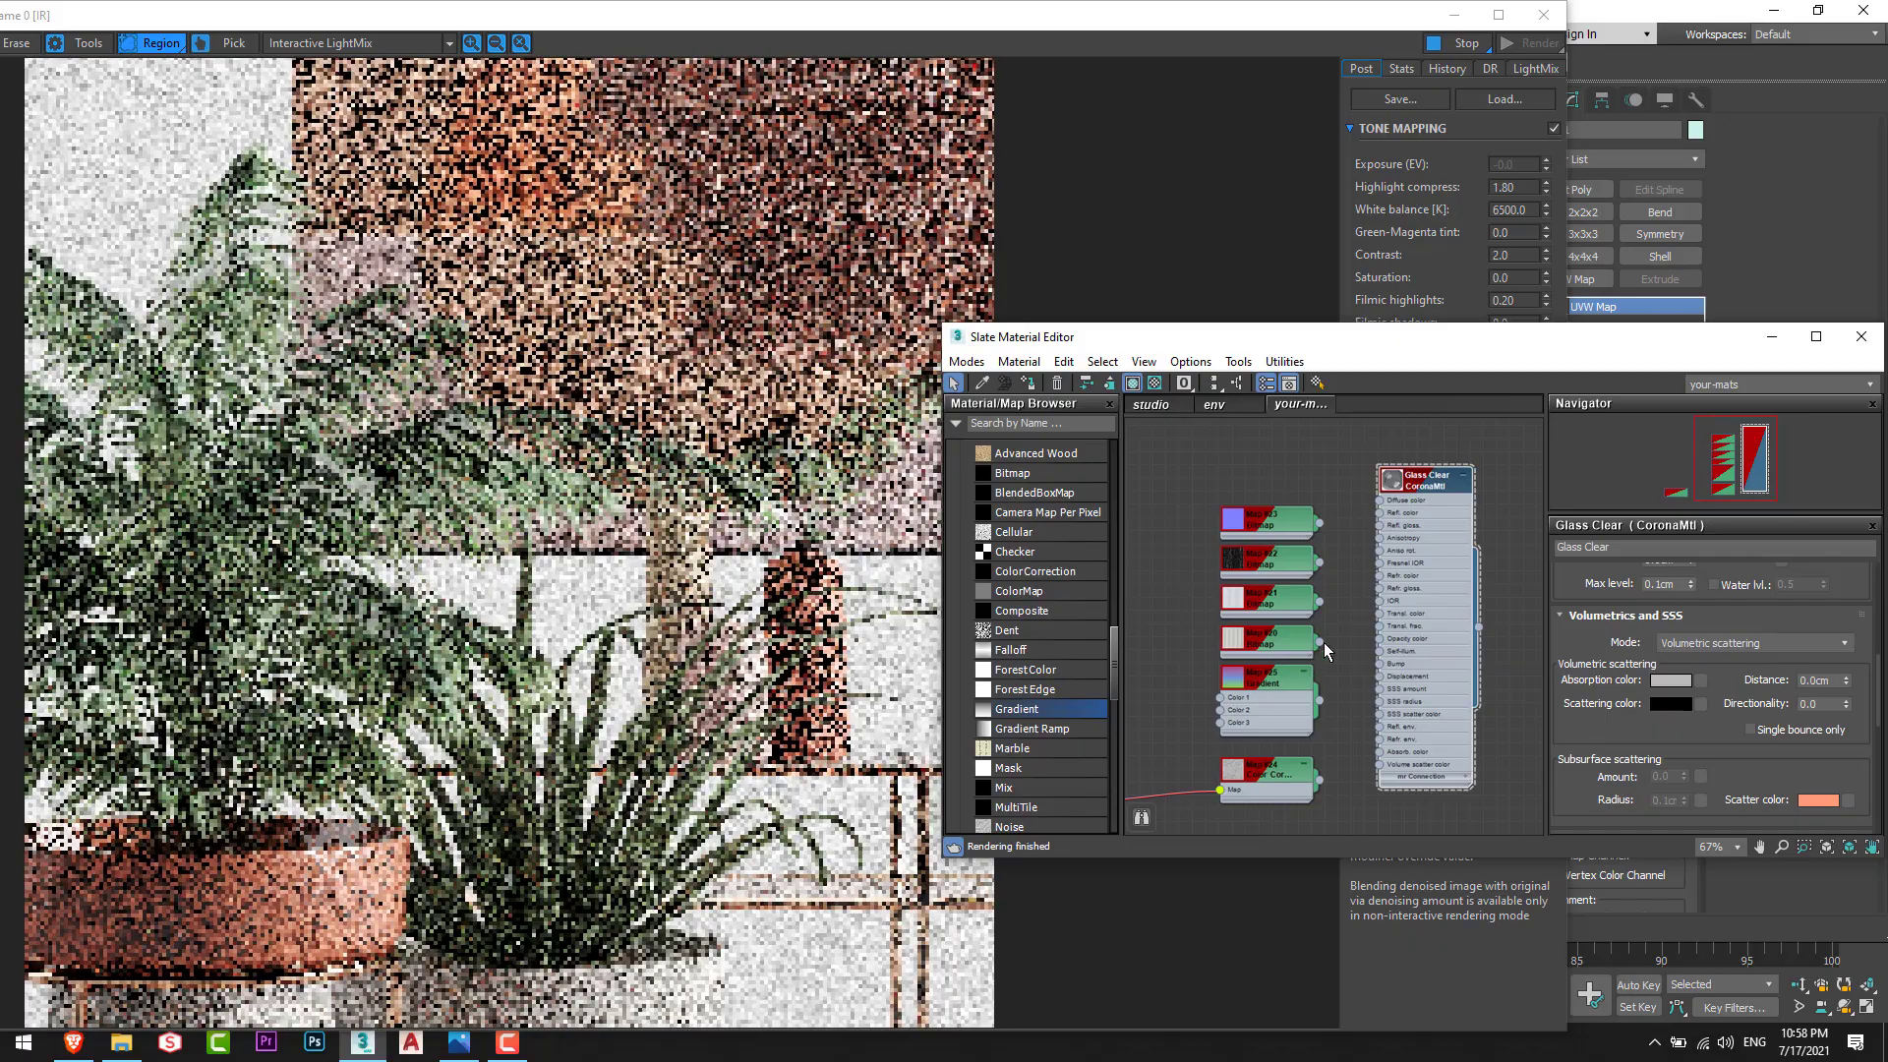
Step: Switch to Photos to examine the drops_alpha.tif texture and return to 3ds Max
scroll(1306, 557, "up", 3)
key("alt+Tab")
key("Right")
key("Return")
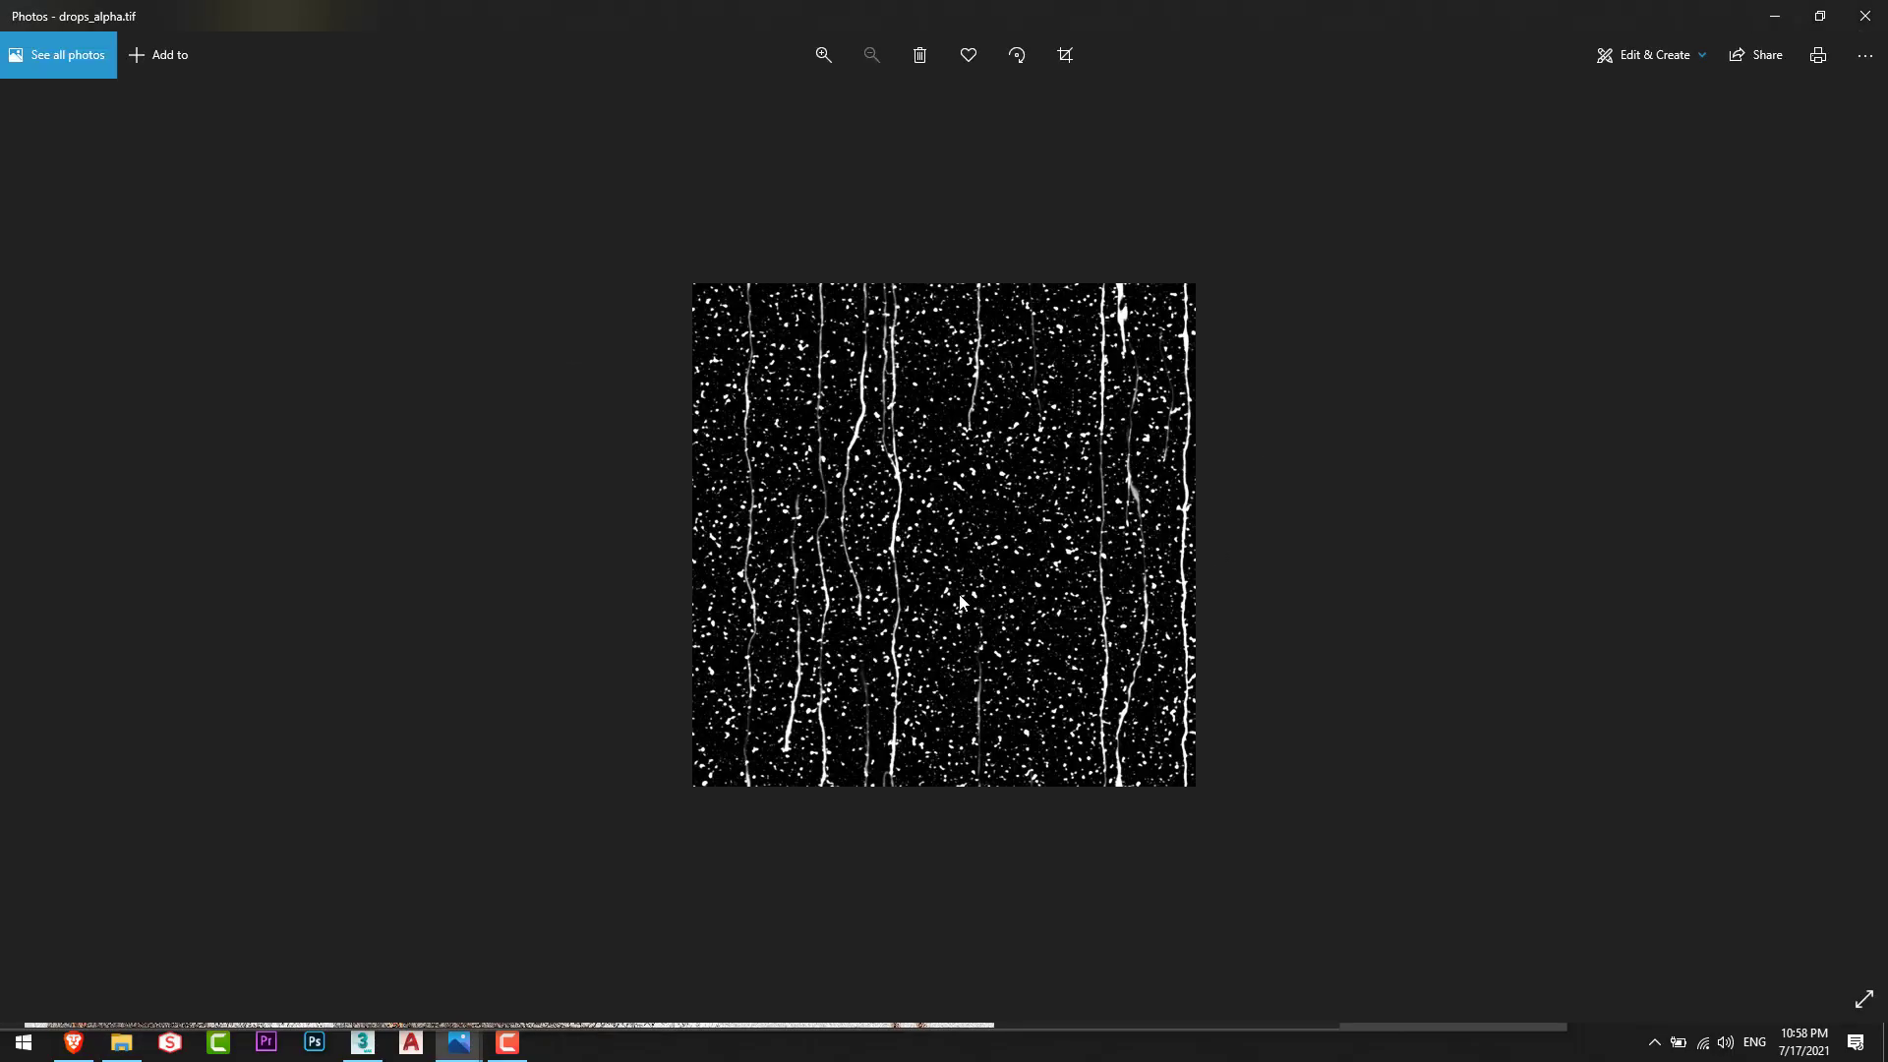
key("alt+Tab")
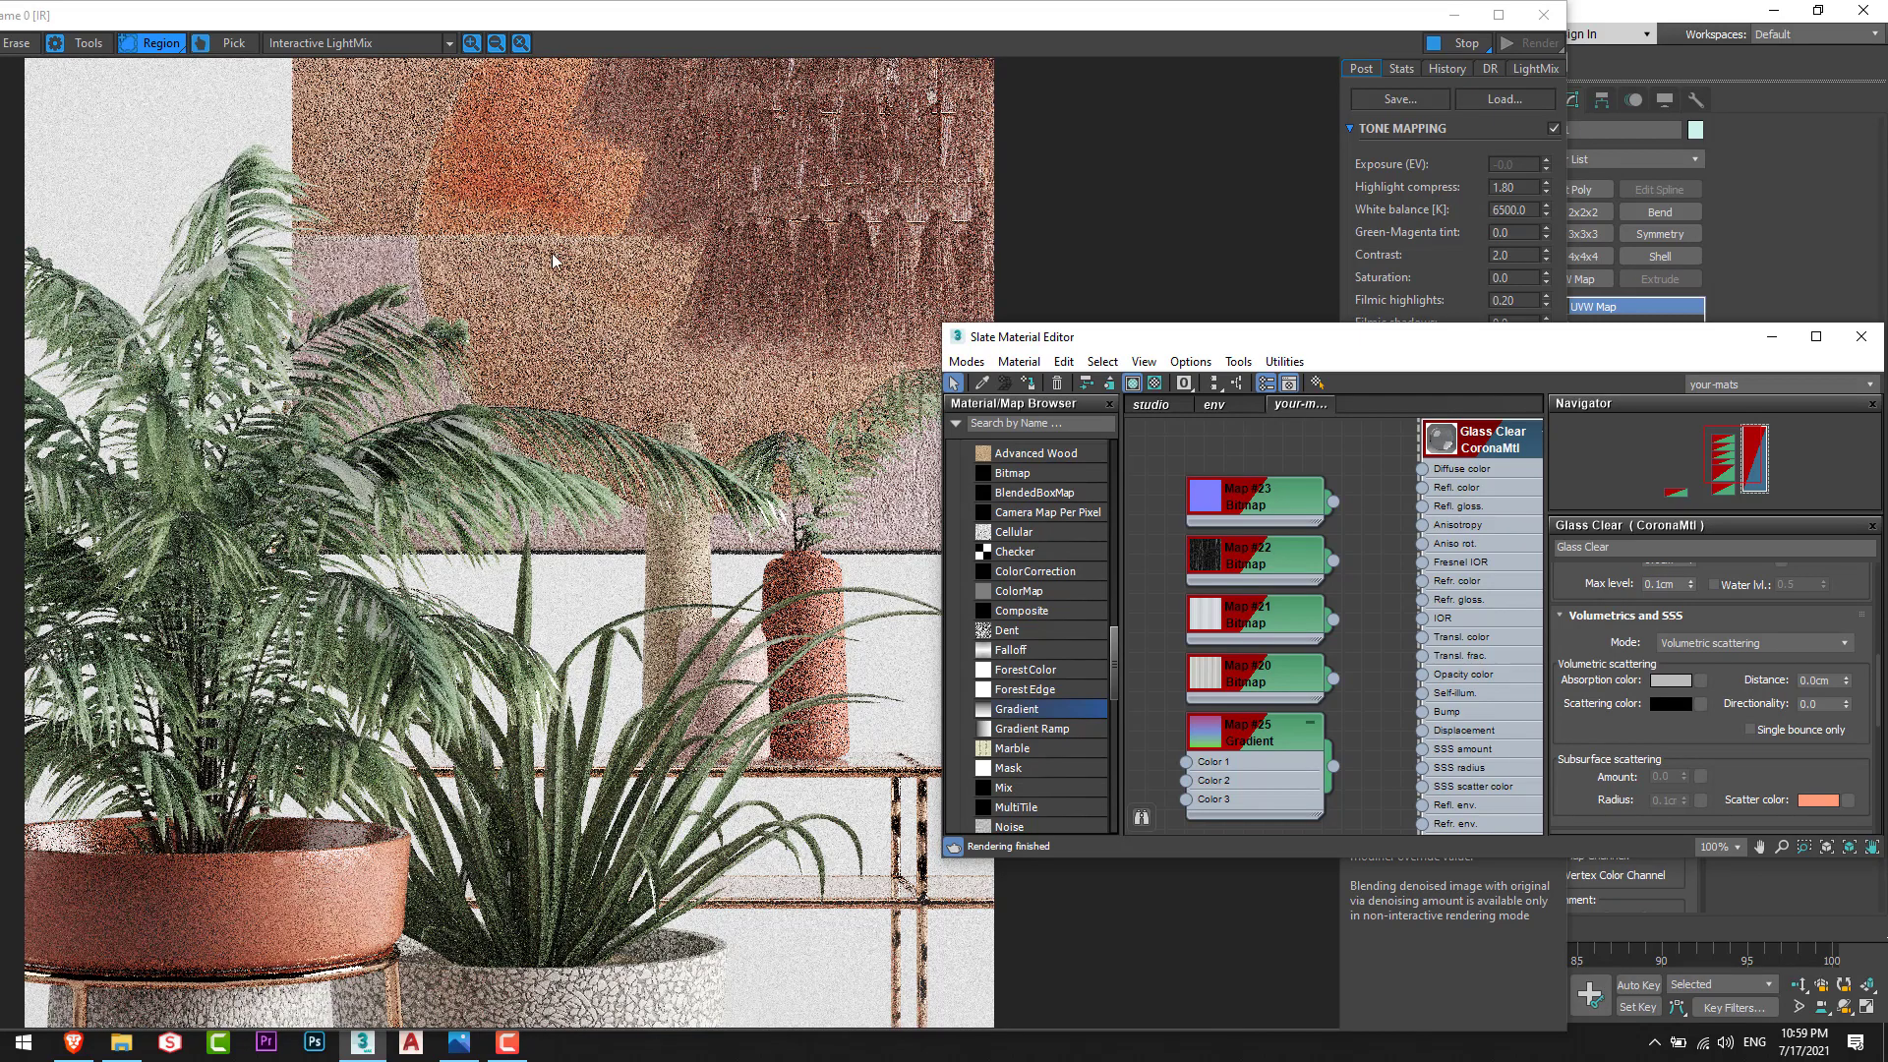
Step: Connect the drops_alpha bitmap Map #22 to Glass Clear's Refr. gloss. input and draw a tall render region over the glass
scroll(1355, 582, "down", 1)
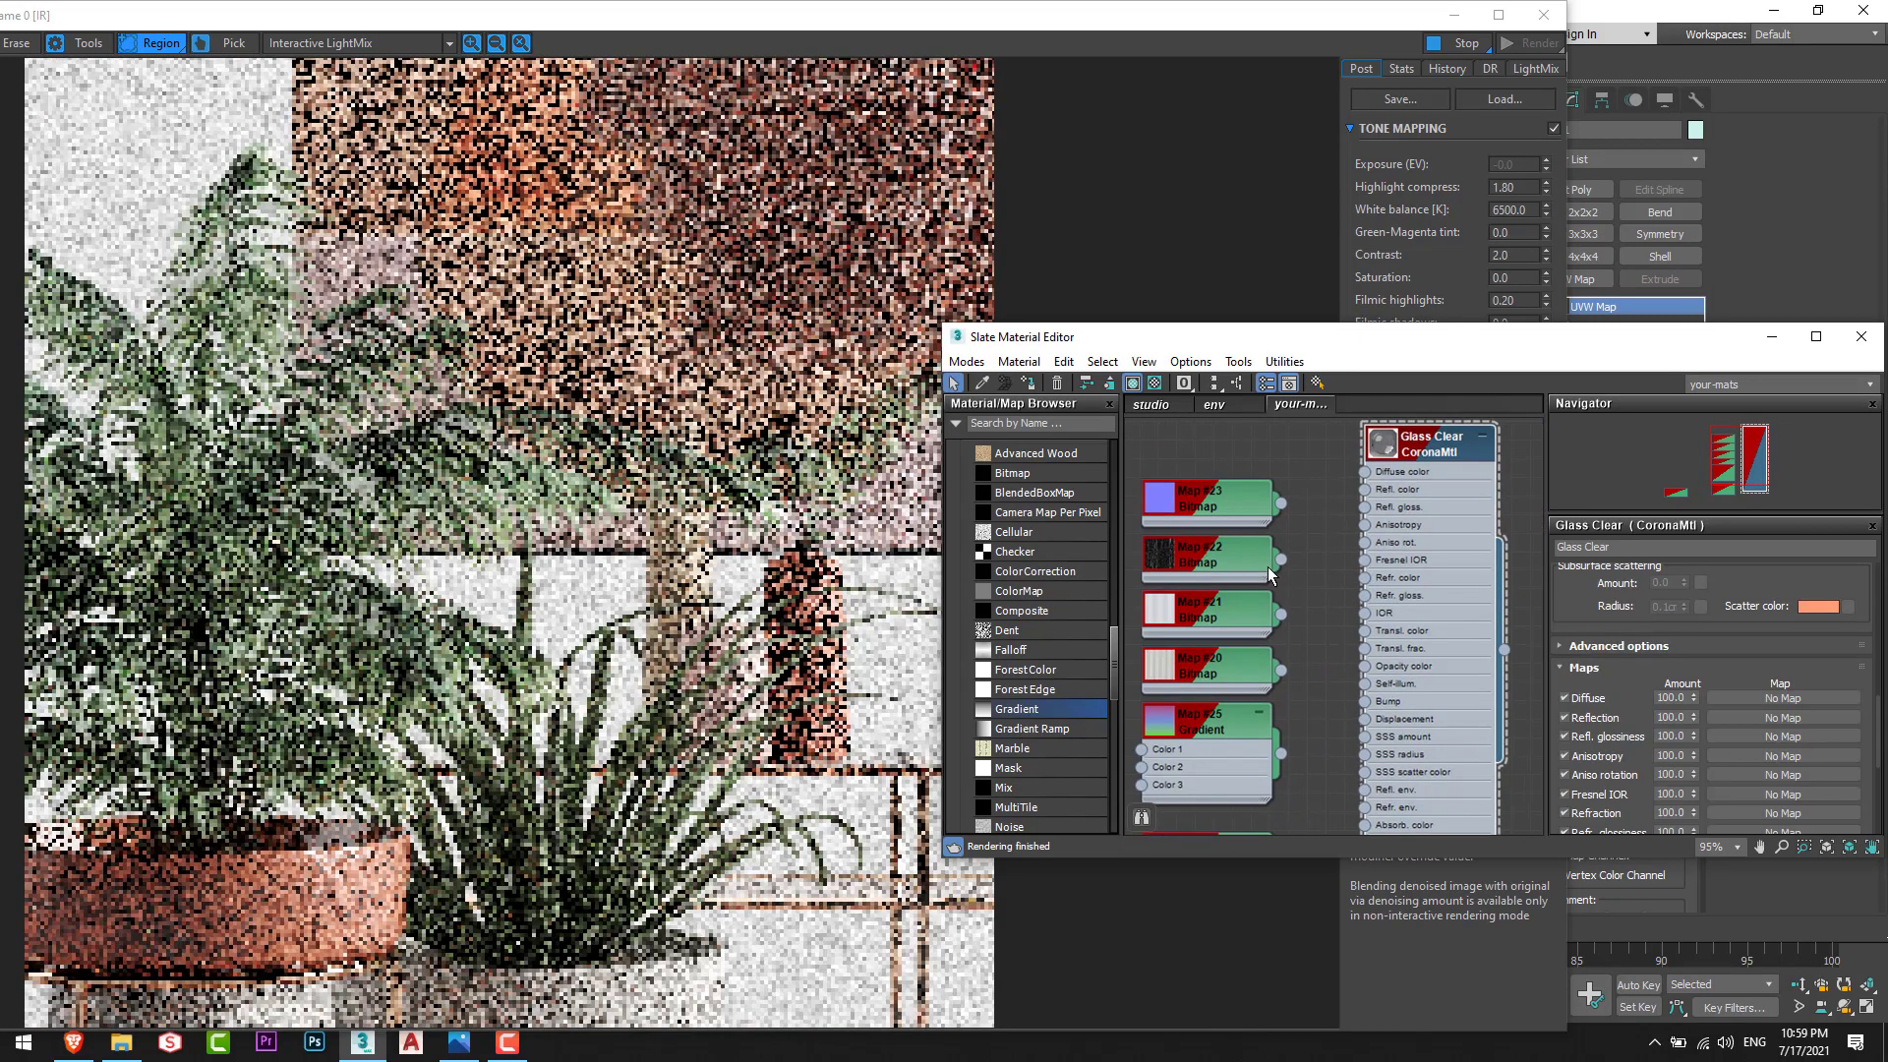
left_click_drag(1281, 559, 1366, 597)
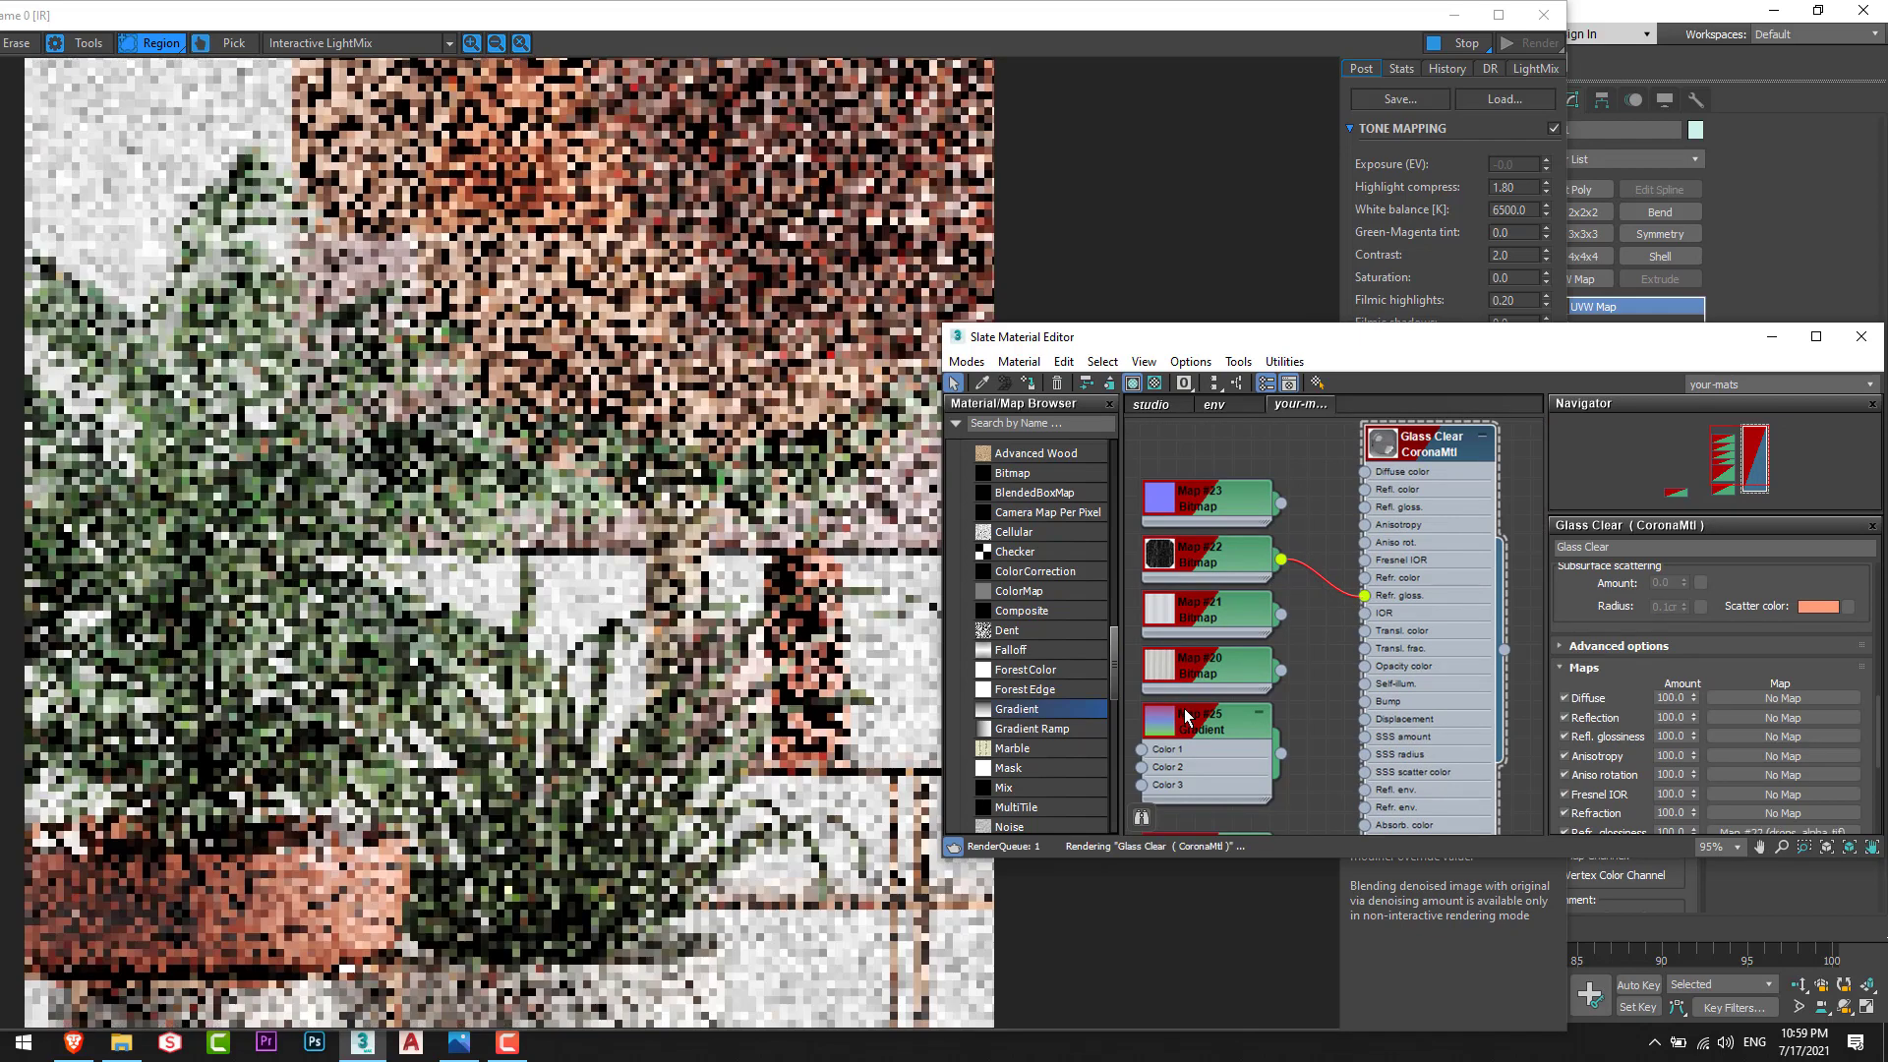
scroll(1300, 630, "down", 1)
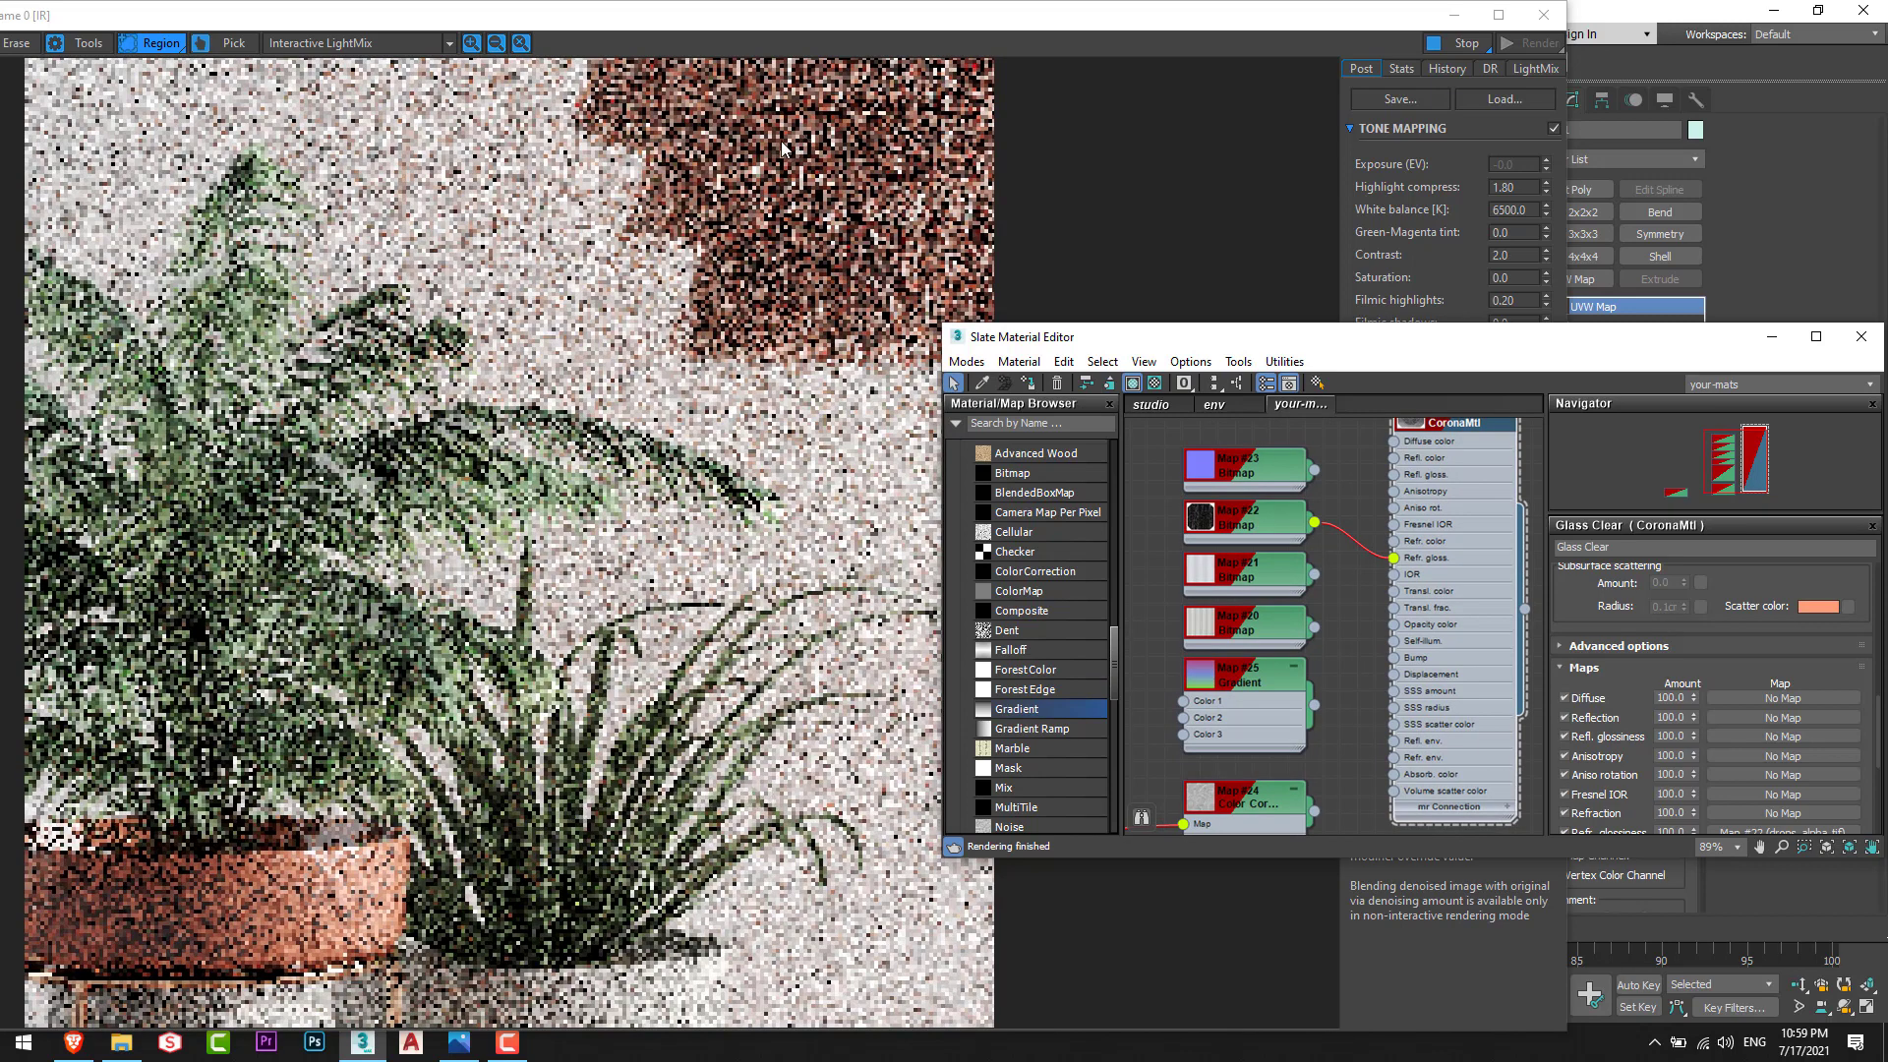
left_click_drag(804, 128, 557, 588)
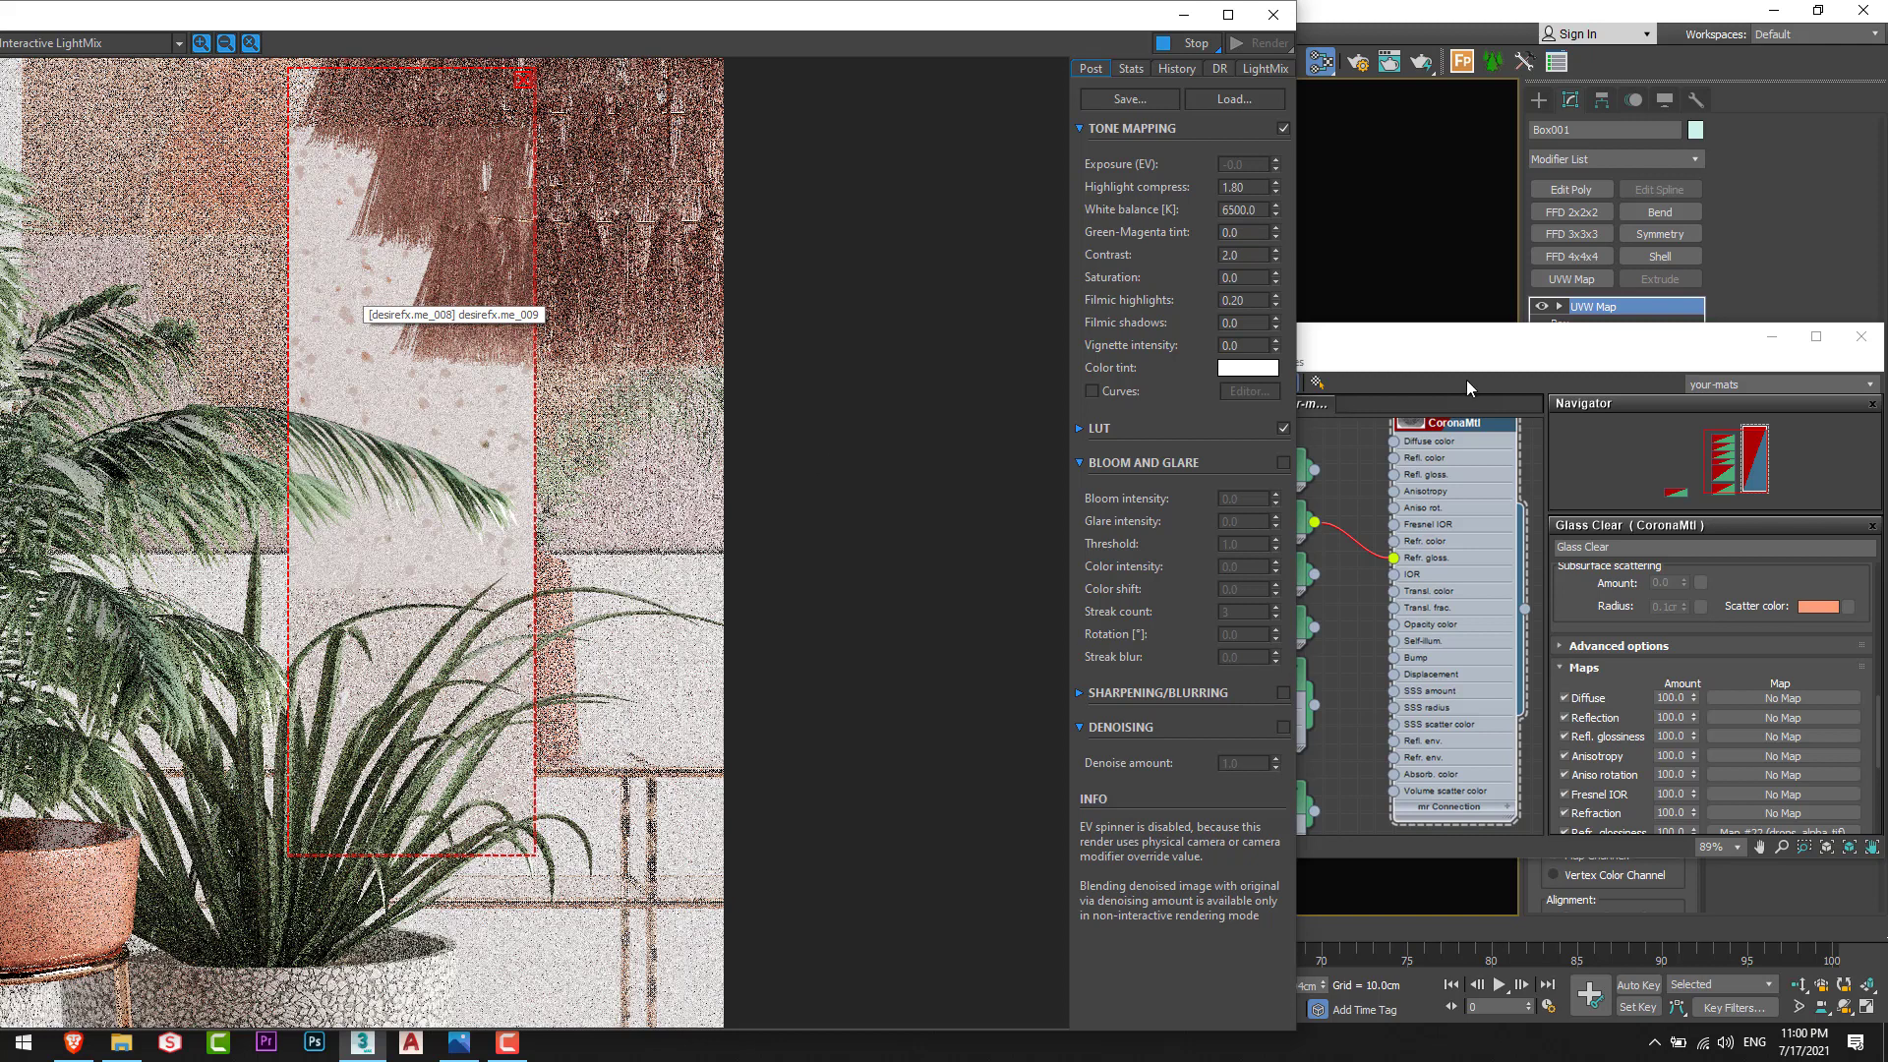
Step: Space out the map nodes and insert a ColorCorrection map between the drops_alpha bitmap and Glass Clear's Refr. gloss. input
left_click_drag(1427, 342, 1701, 326)
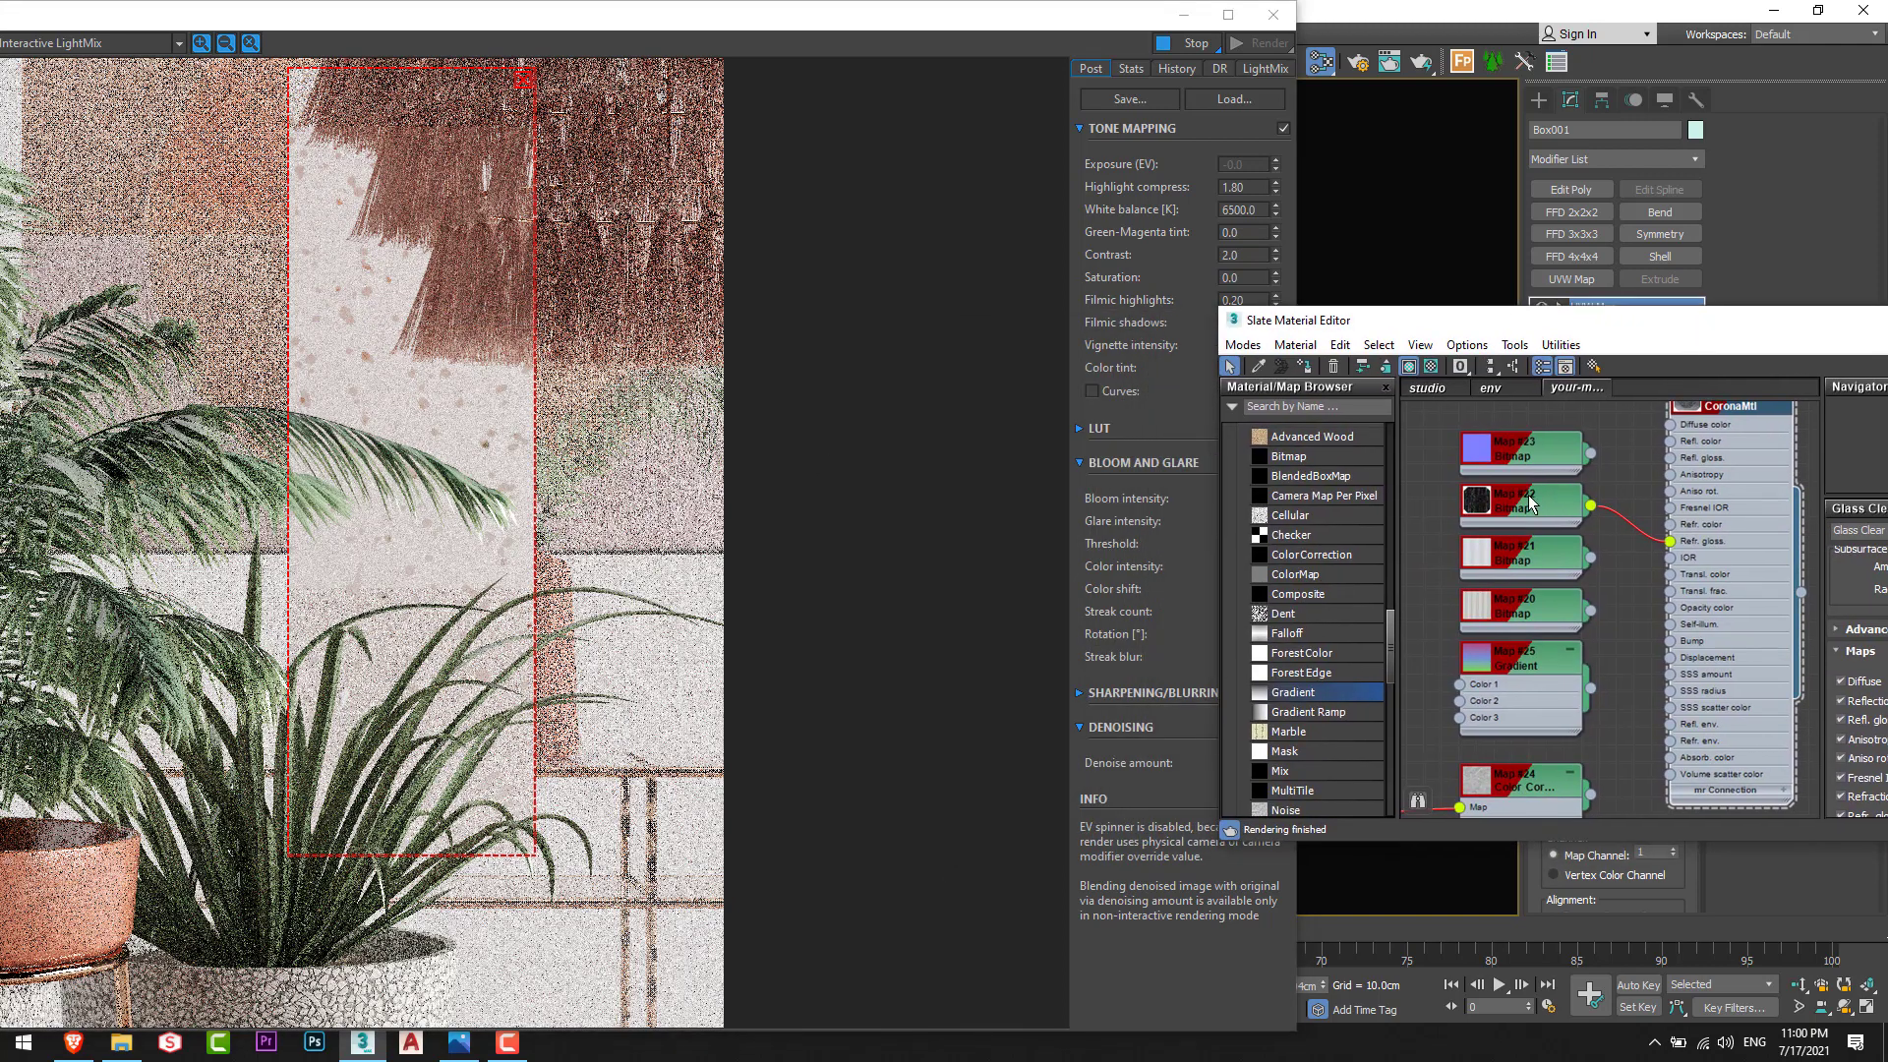
scroll(1596, 524, "down", 3)
left_click_drag(1596, 524, 1426, 522)
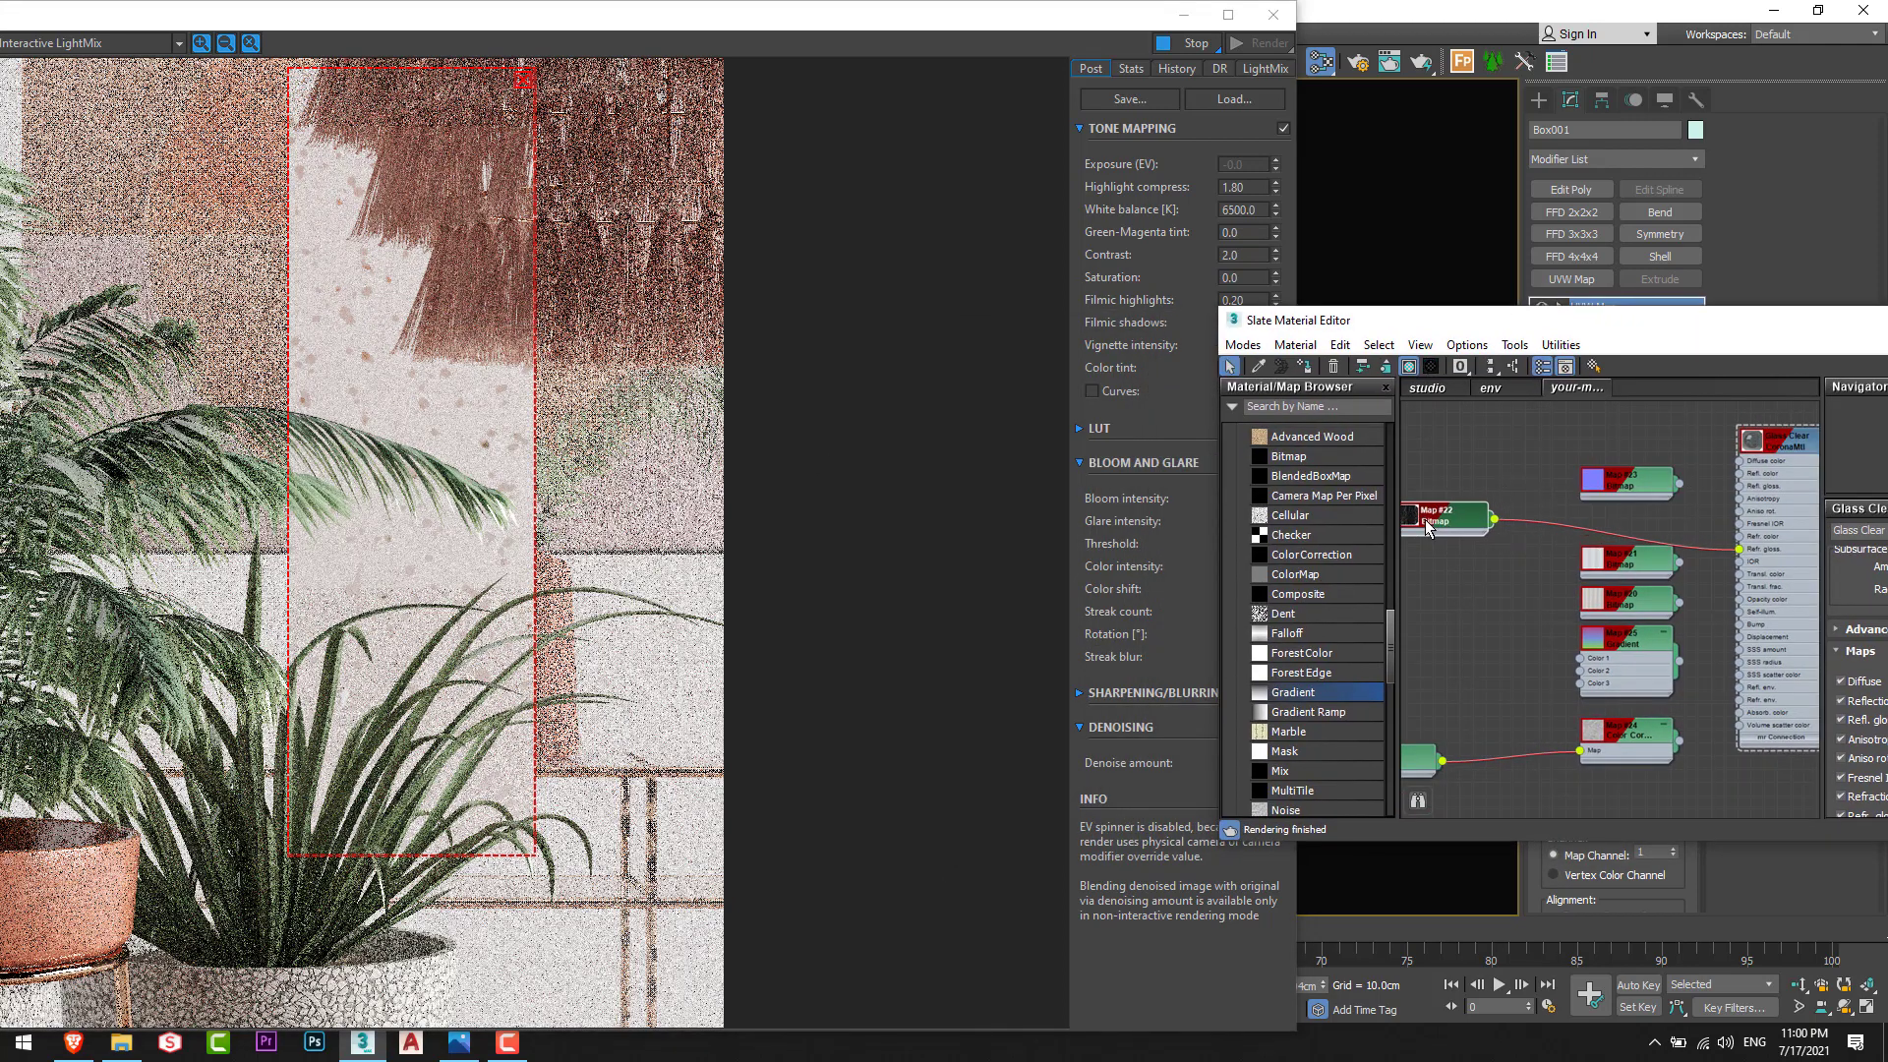
scroll(1658, 751, "down", 2)
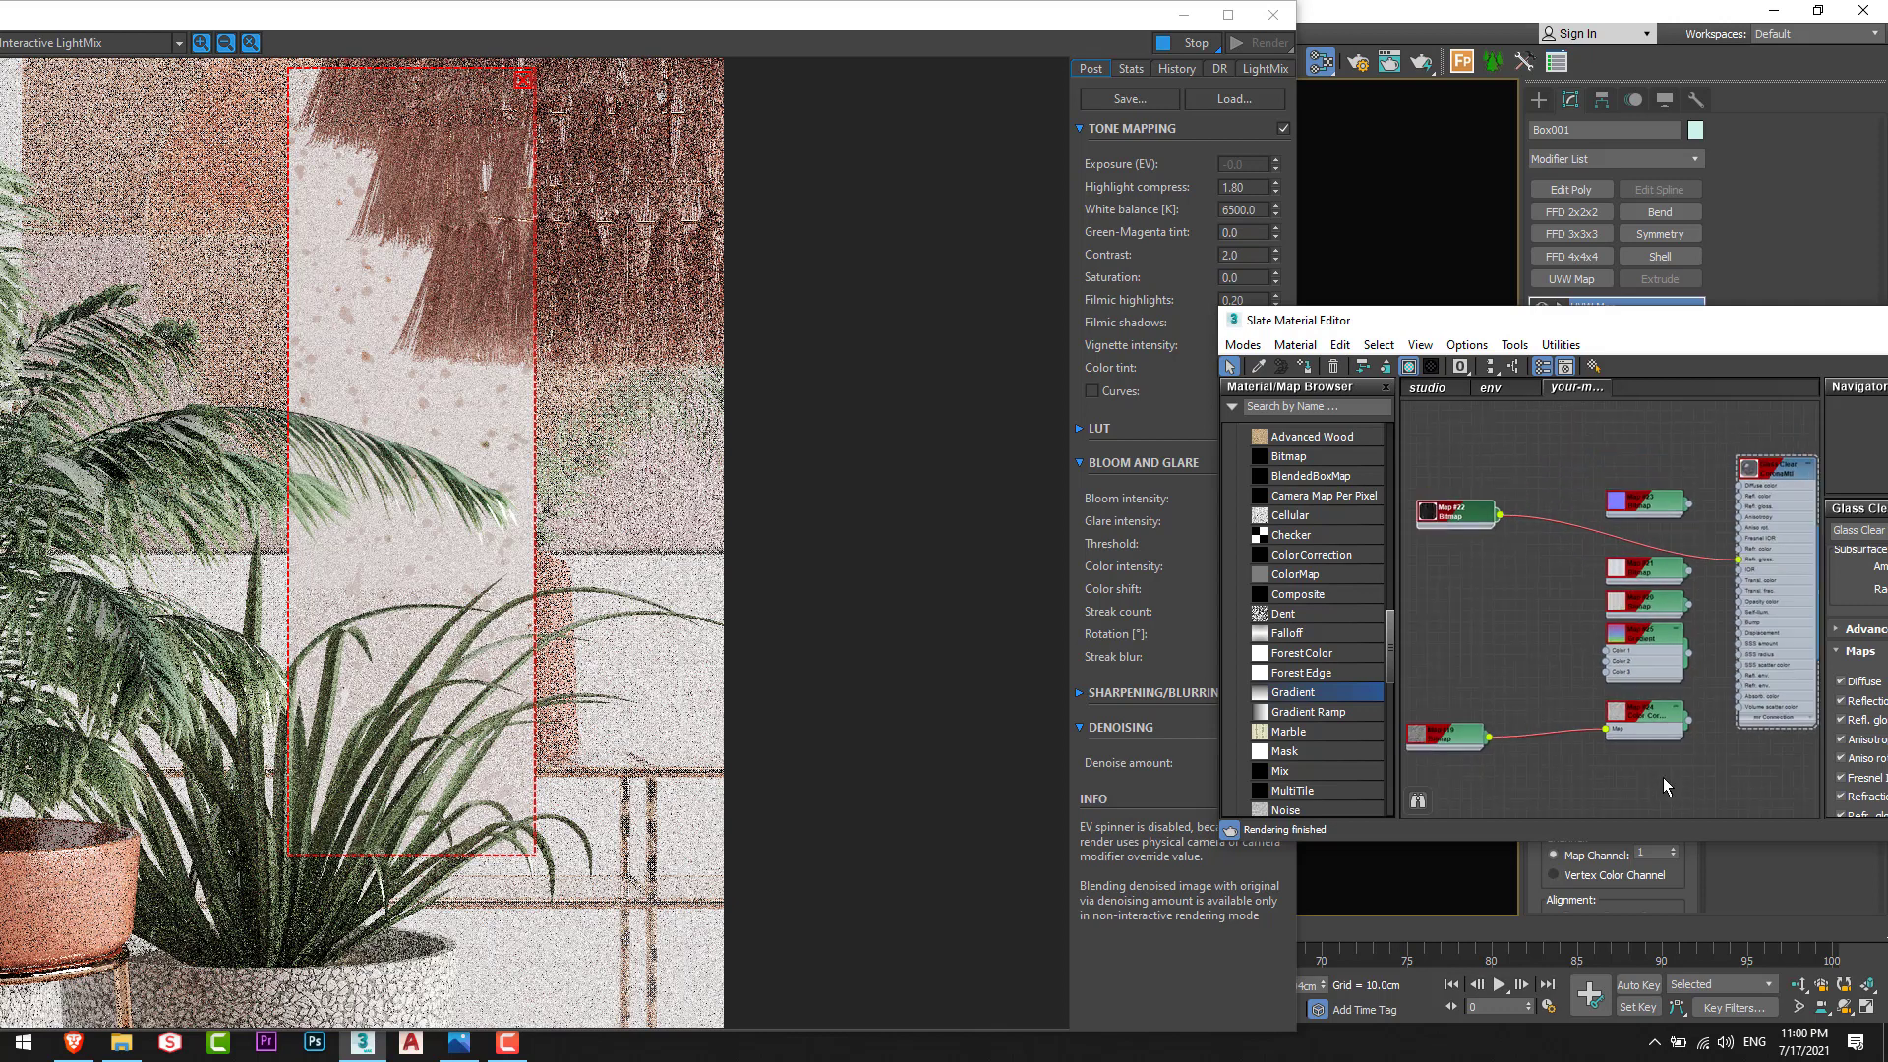
left_click_drag(1661, 780, 1426, 570)
left_click_drag(1650, 585, 1648, 662)
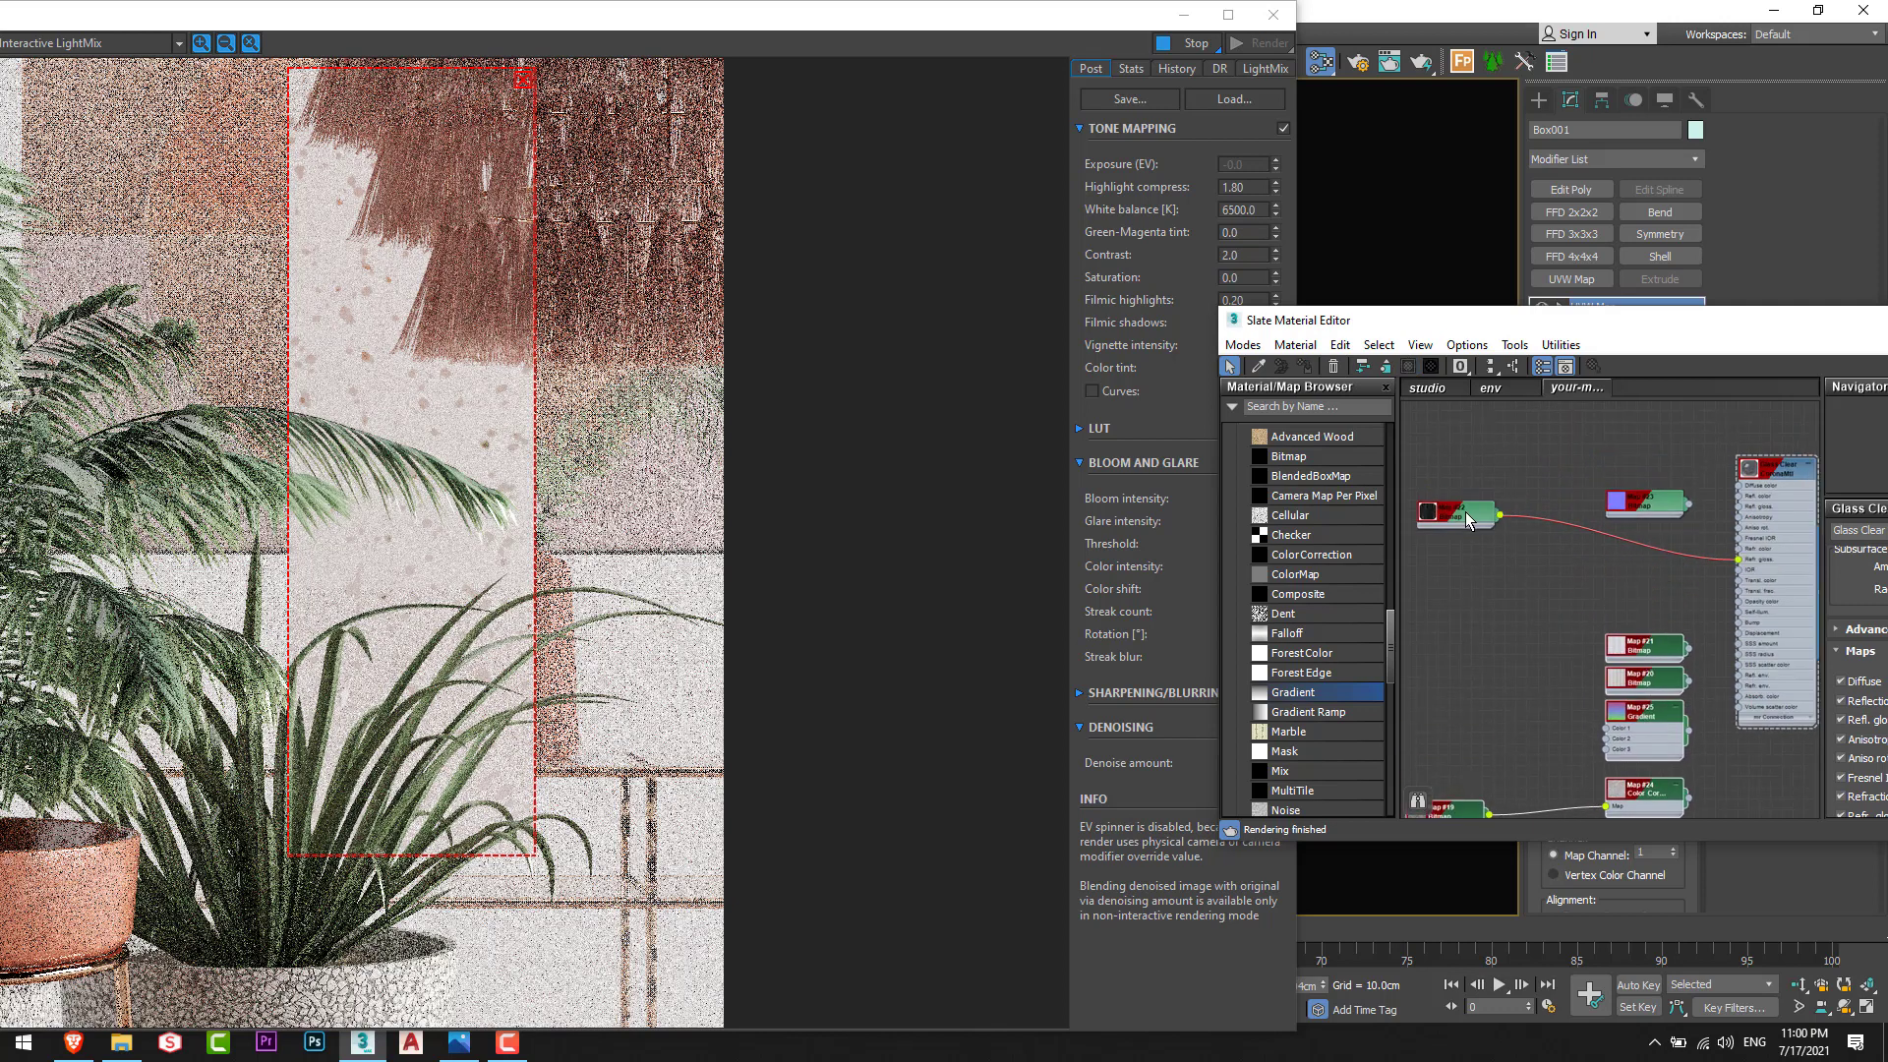
left_click_drag(1465, 512, 1447, 545)
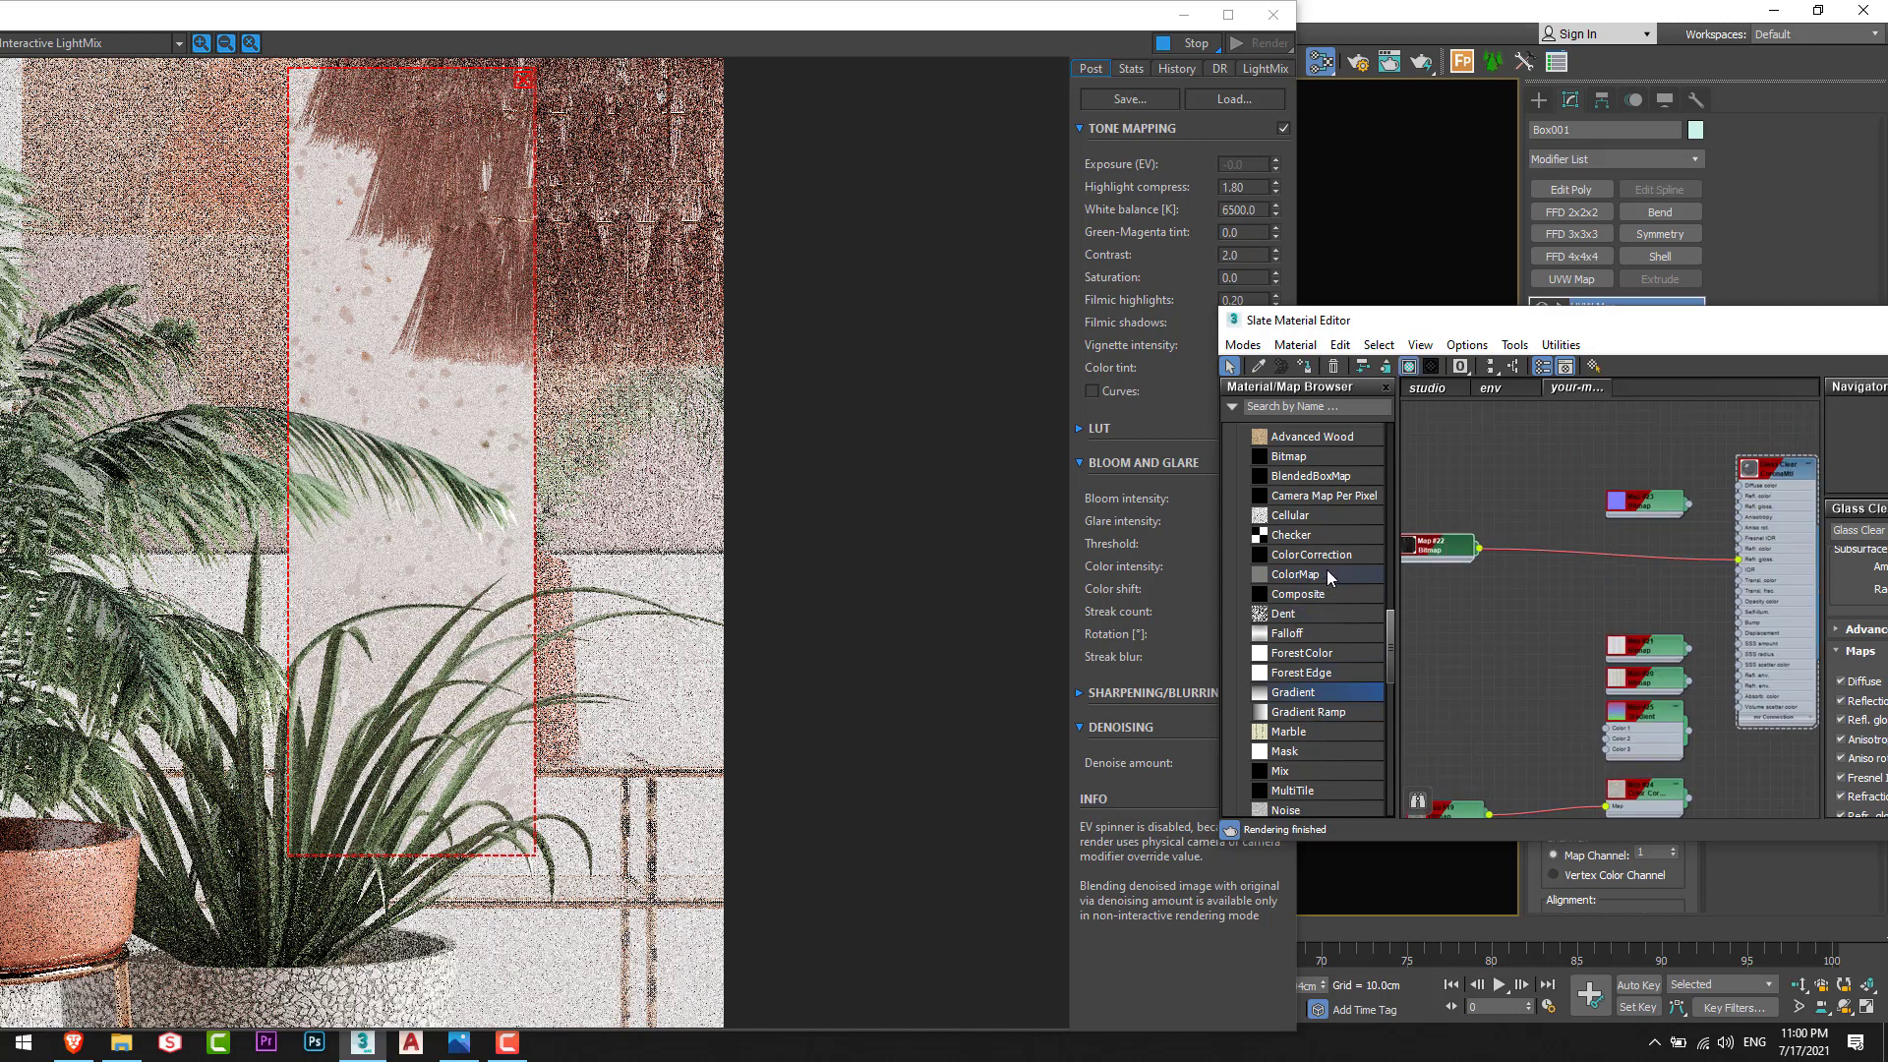
left_click_drag(1327, 554, 1598, 556)
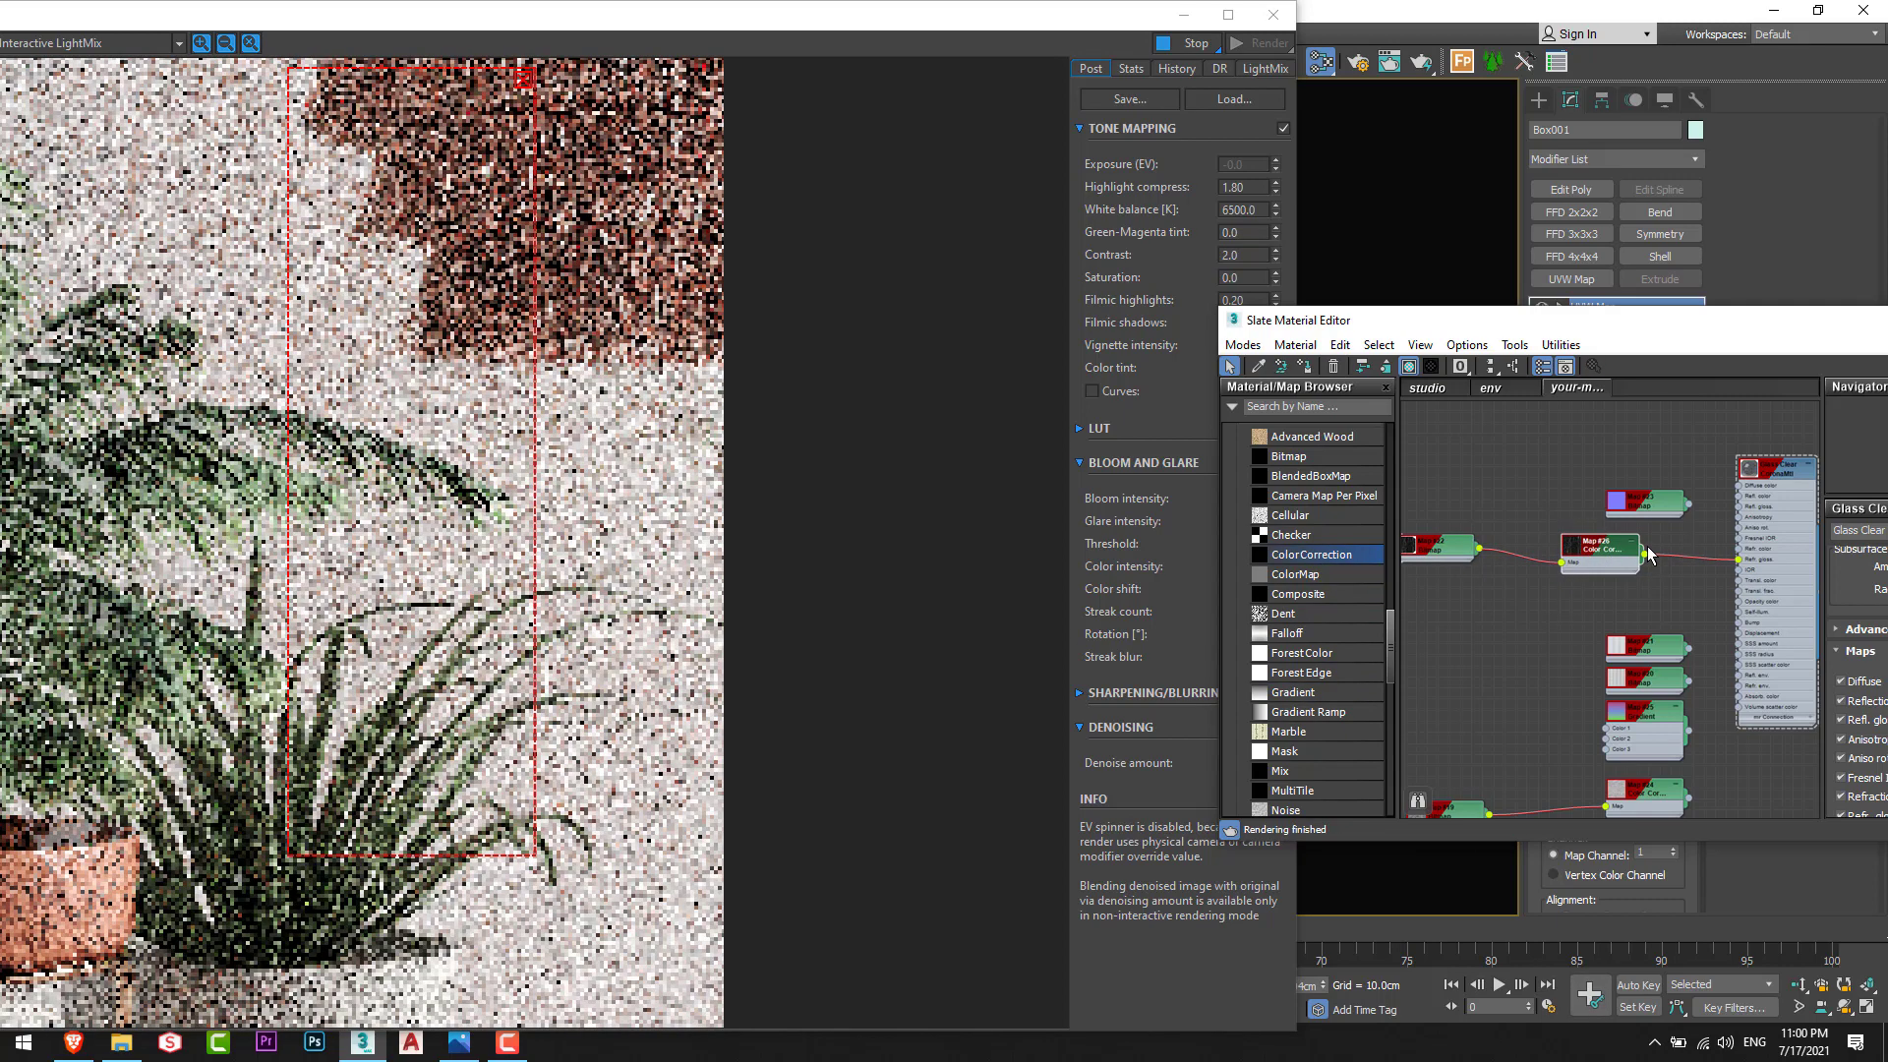
Step: Open the new Color Correction map's lightness settings and raise Brightness to about 52, keeping the render region in view
left_click_drag(1573, 320, 1254, 289)
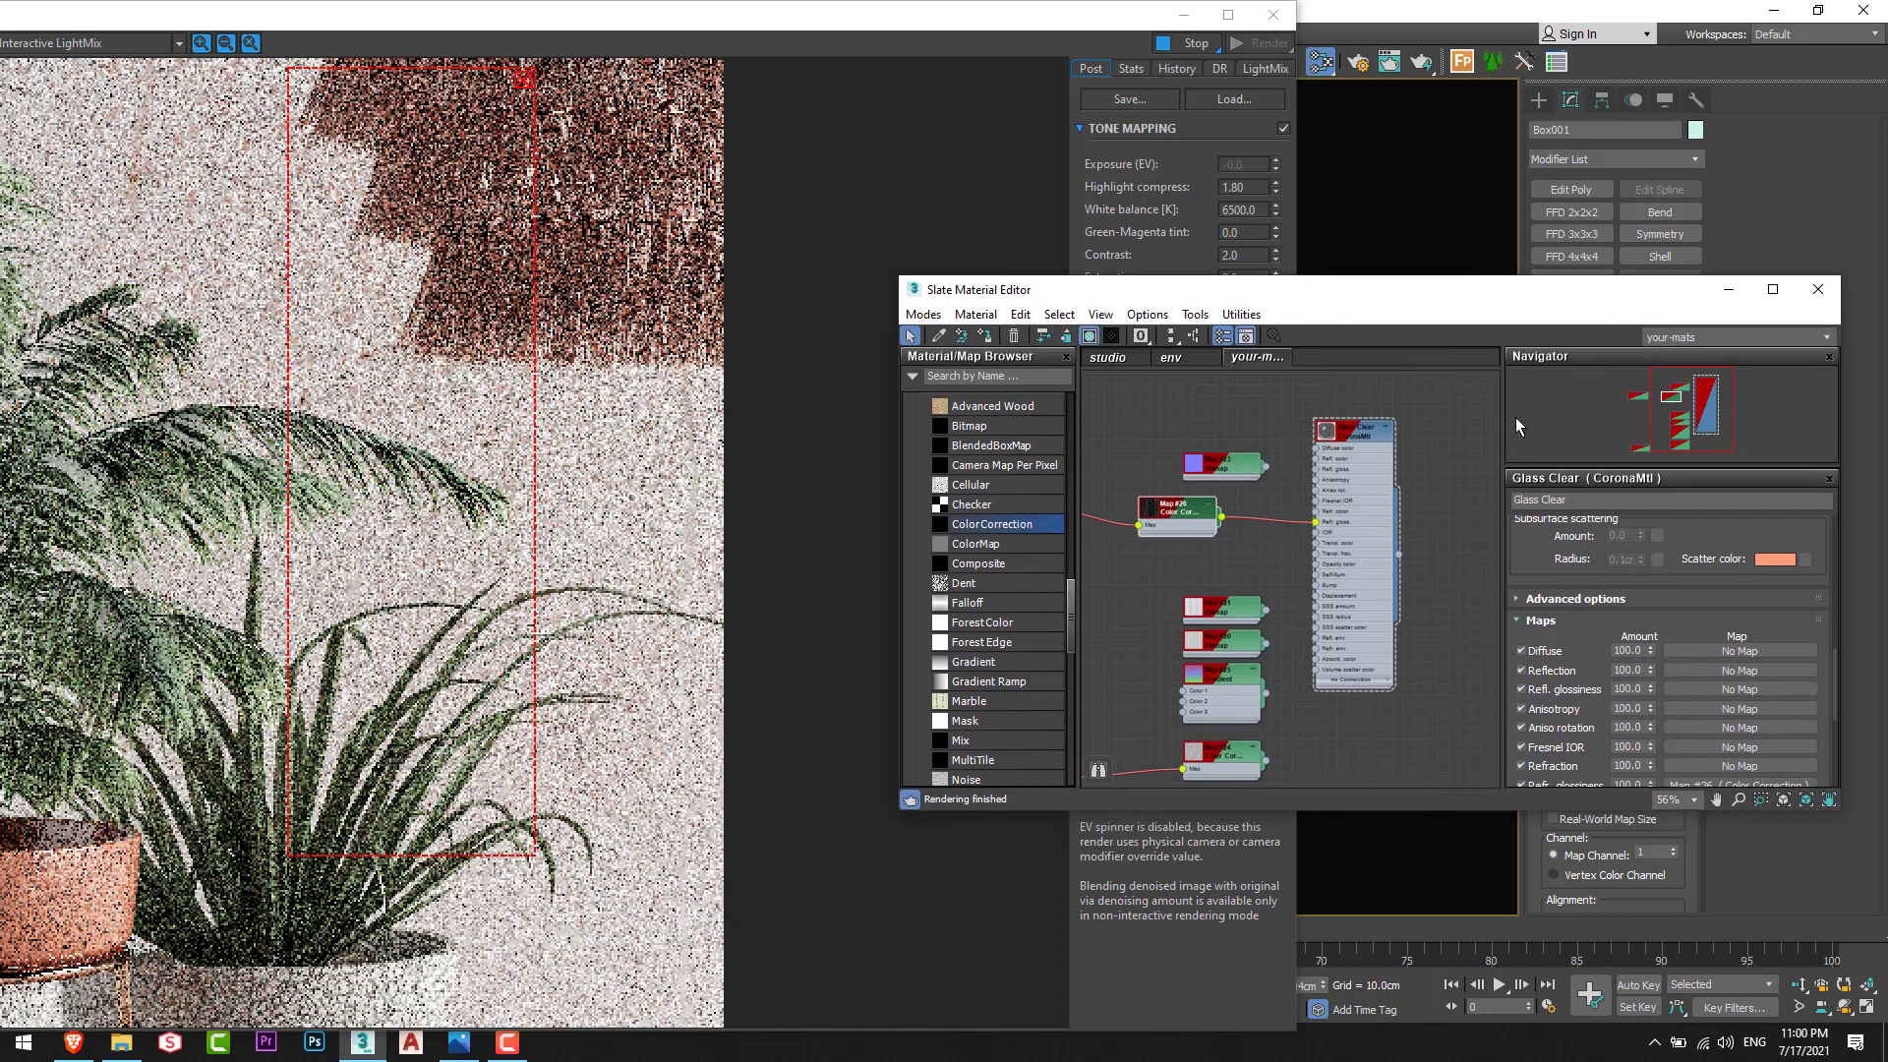
double_click(1151, 528)
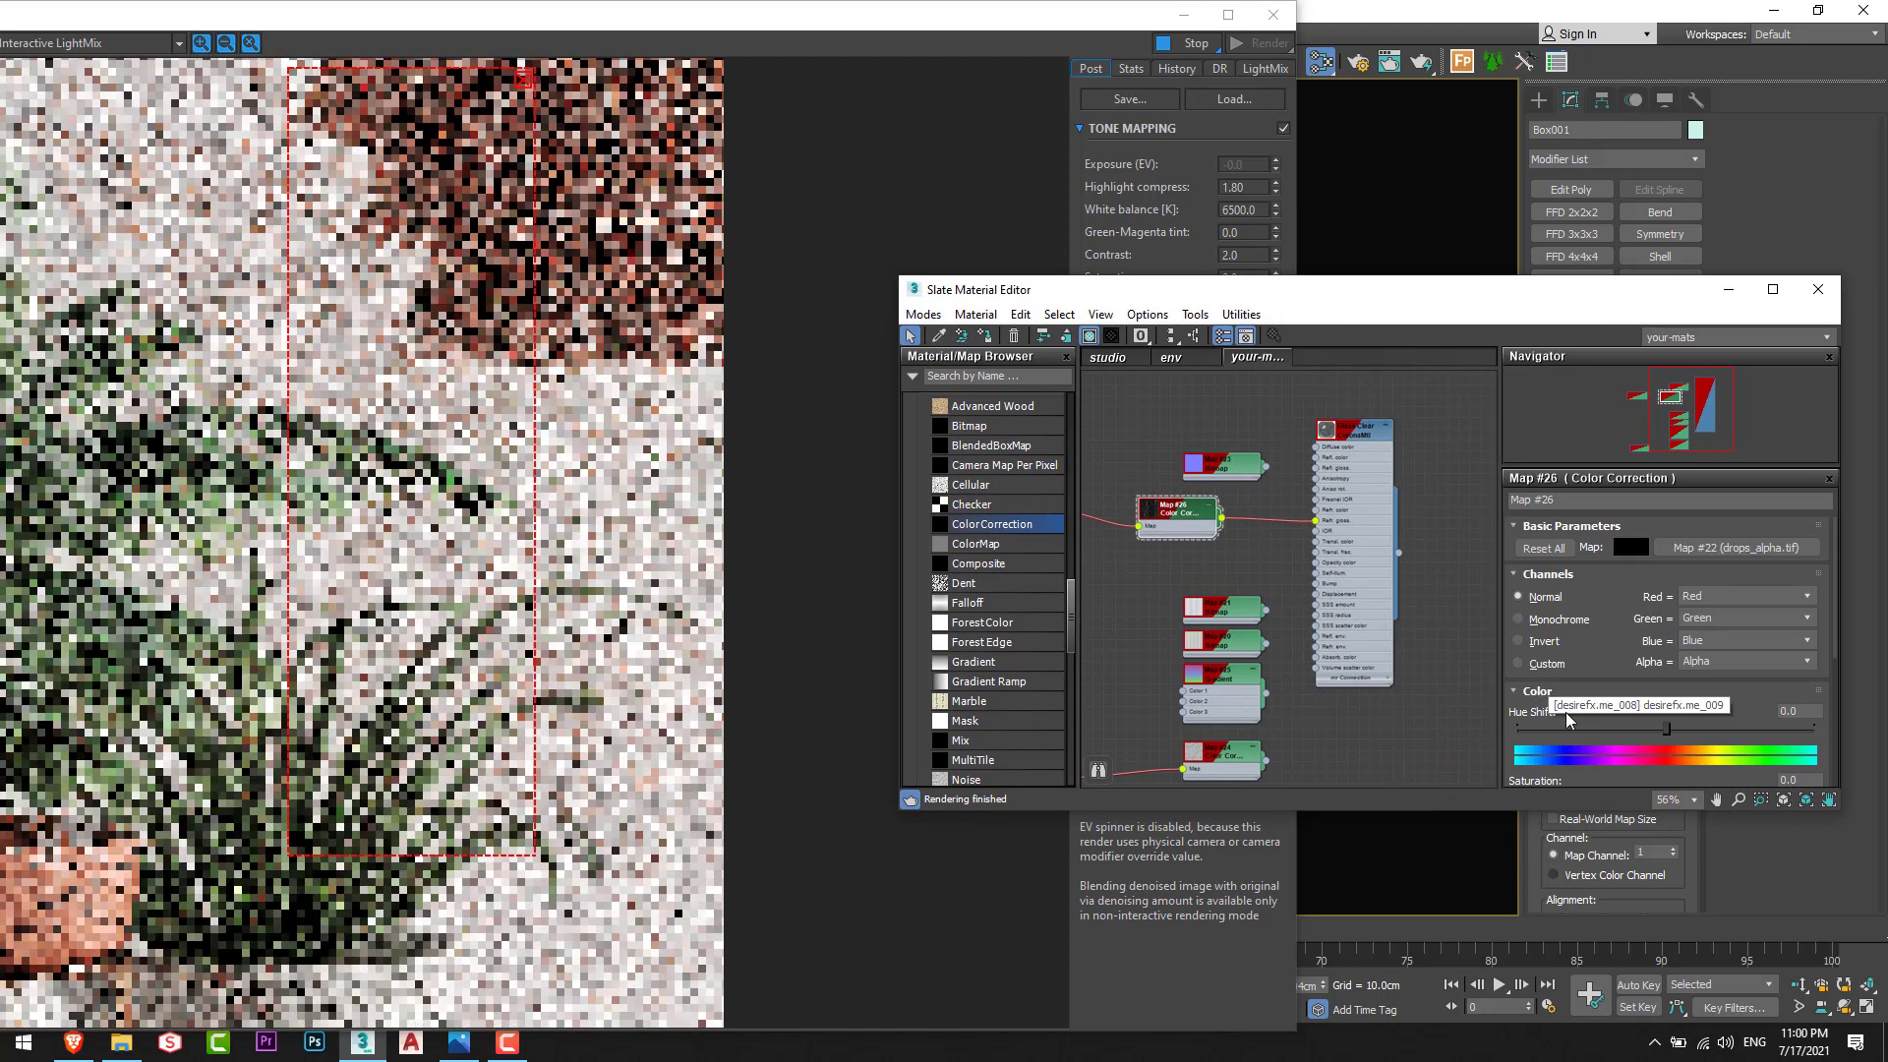
scroll(1623, 709, "down", 4)
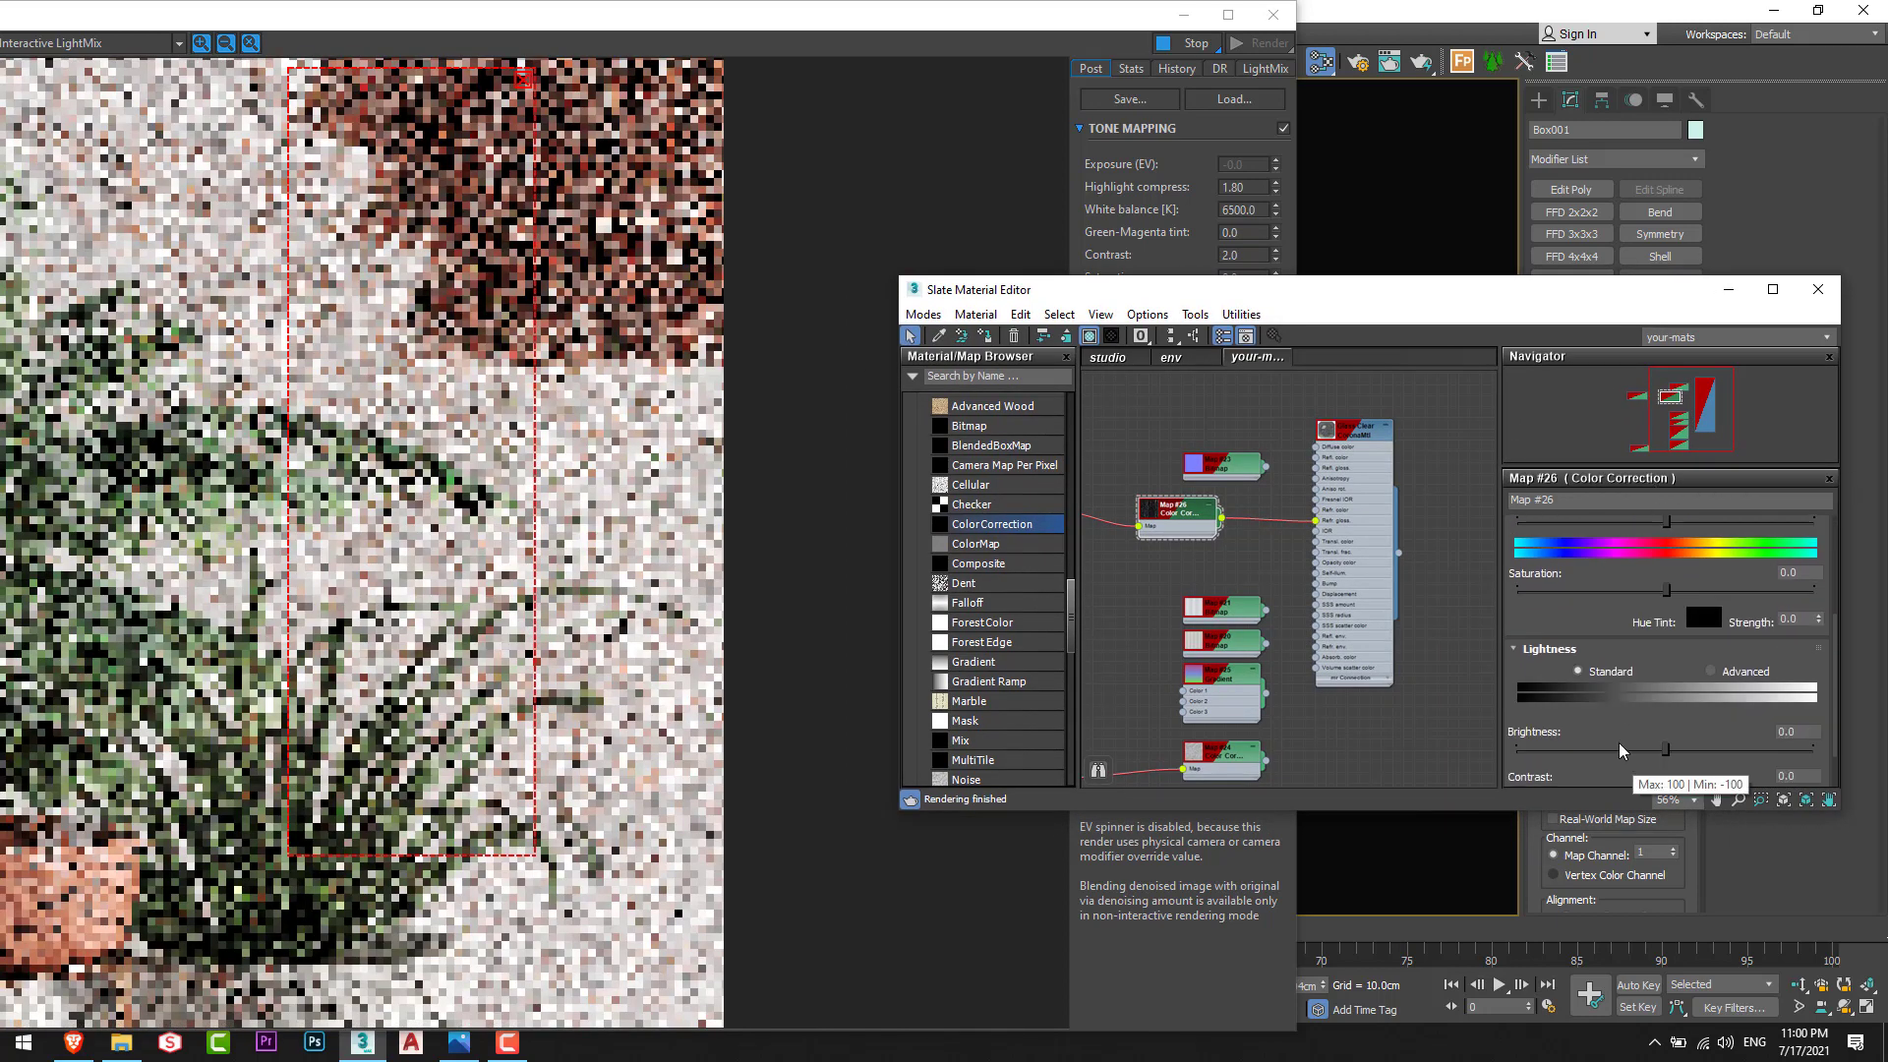
scroll(1638, 777, "down", 1)
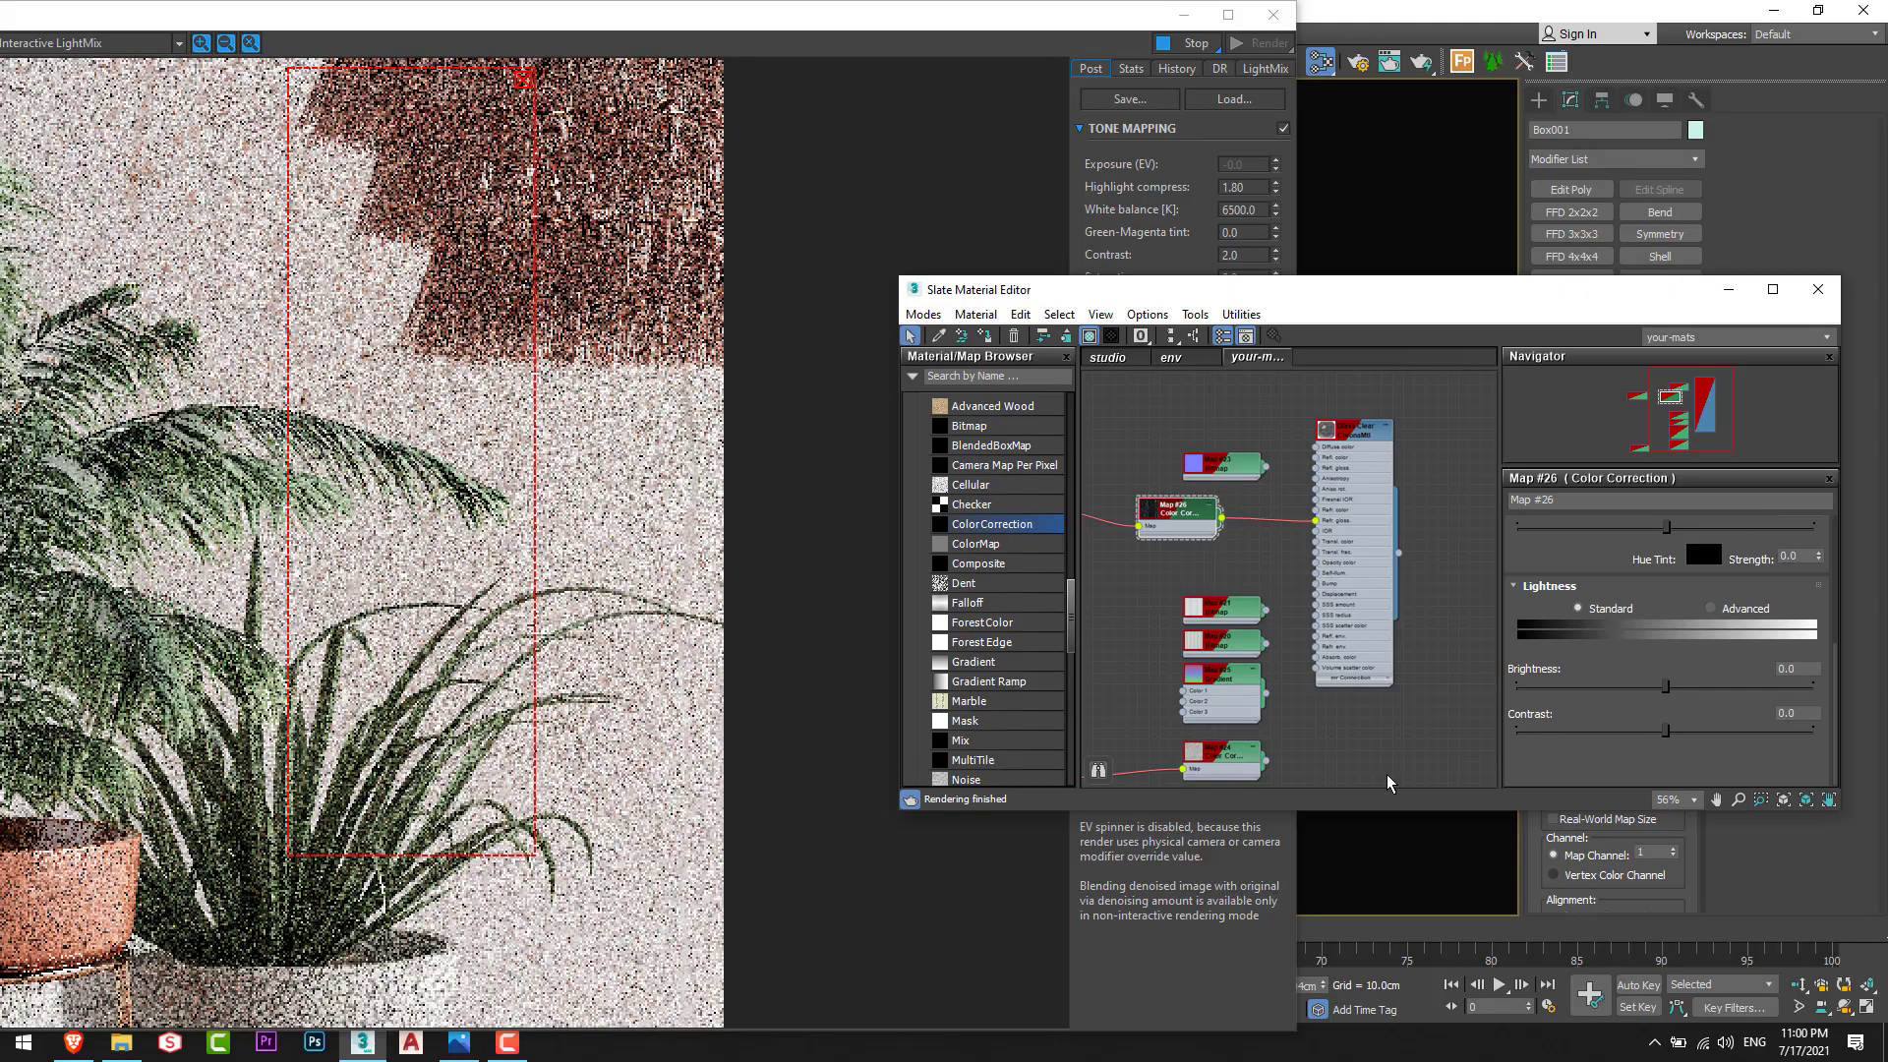
left_click_drag(1666, 686, 1750, 688)
left_click_drag(523, 18, 711, 86)
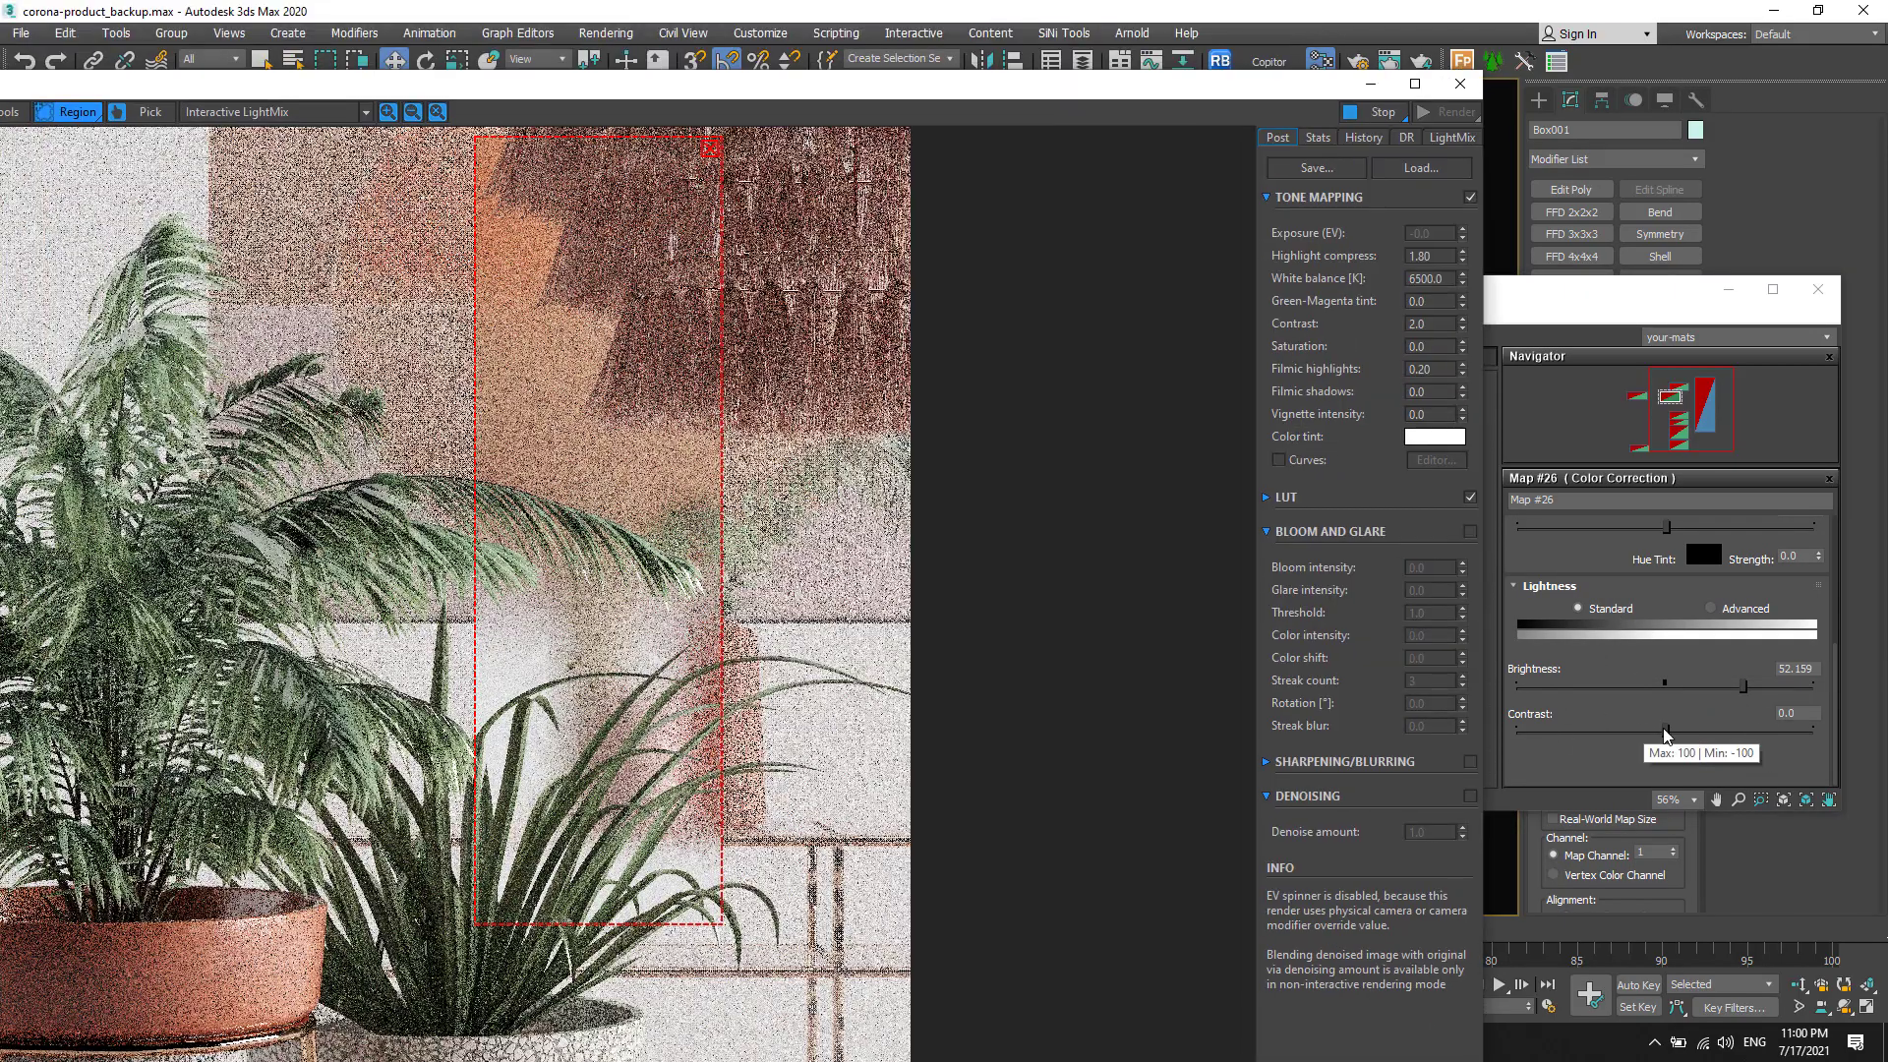
Step: Set the Color Correction map's Brightness to 55 and Contrast to -35
double_click(1796, 669)
type("55")
key("Return")
left_click_drag(1665, 731, 1614, 731)
double_click(1796, 713)
type("-35")
key("Return")
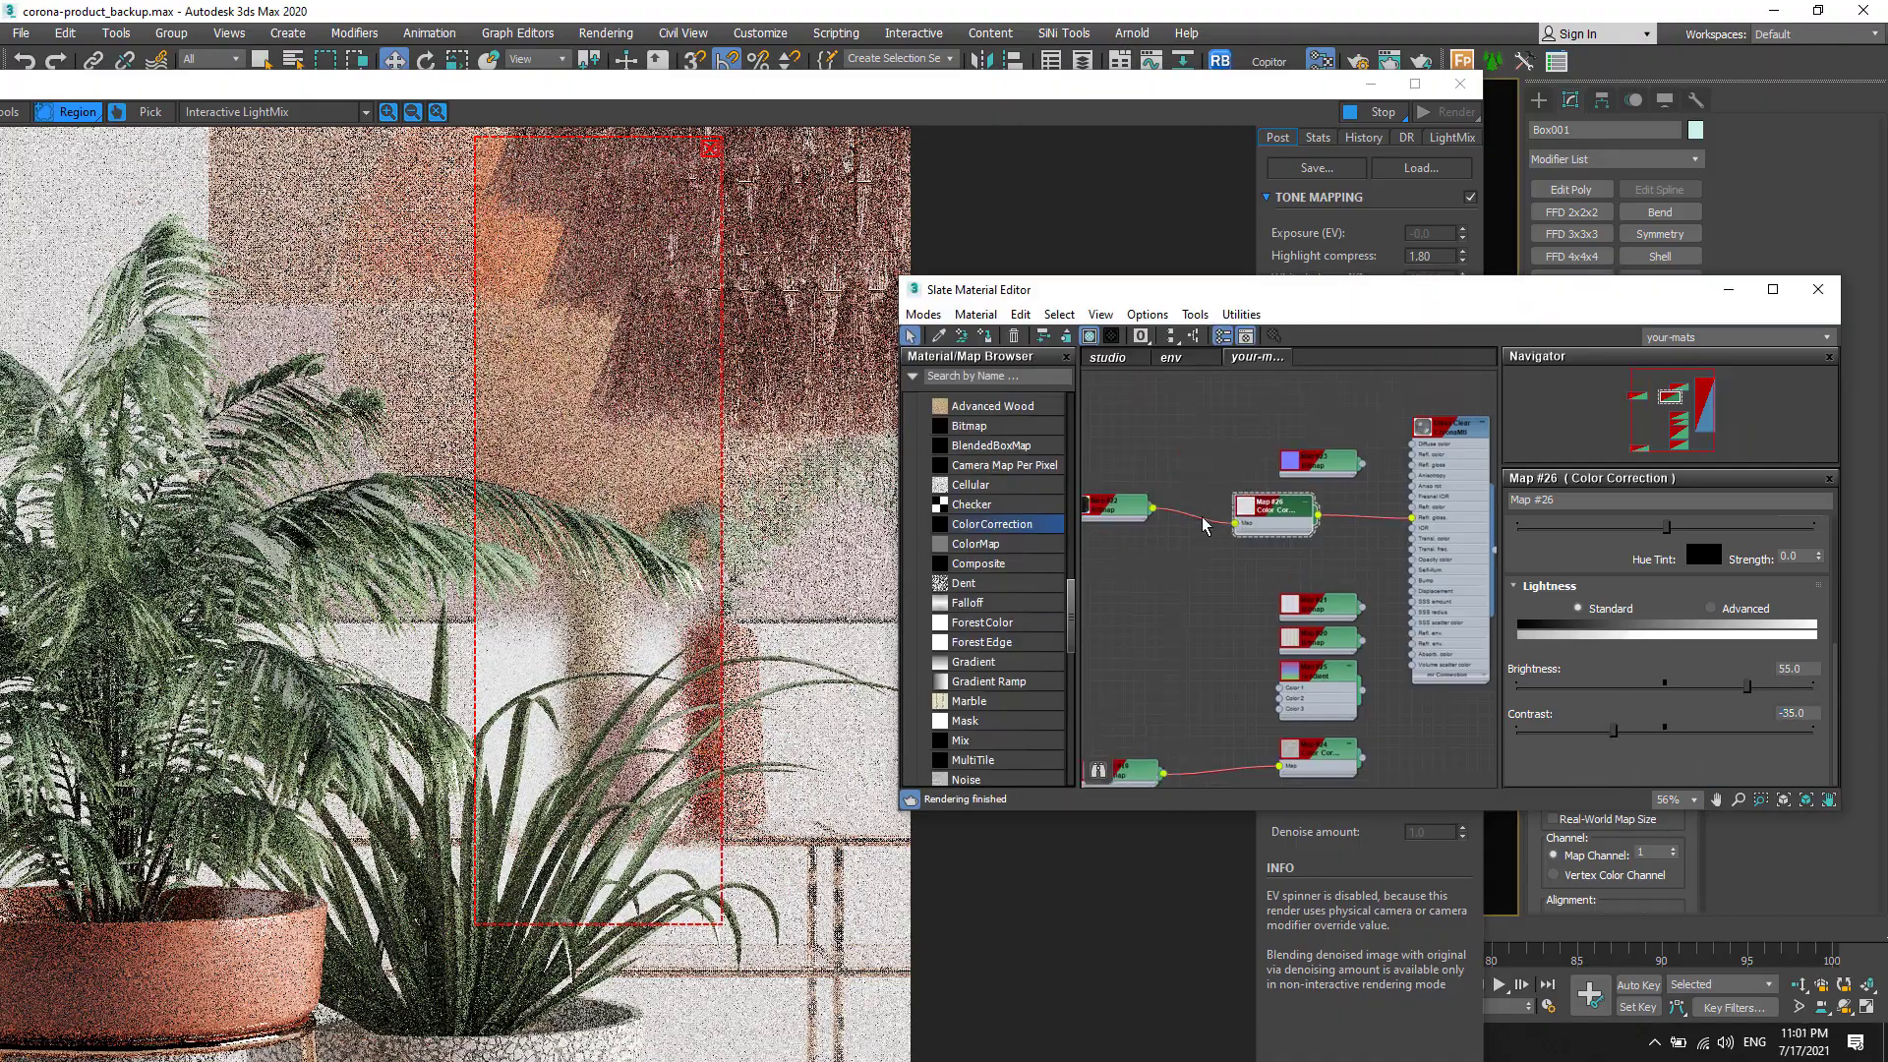
Step: Try Contrast values of about 49.5 and -13 on the Color Correction map, checking the droplets in the enlarged render
left_click(596, 587)
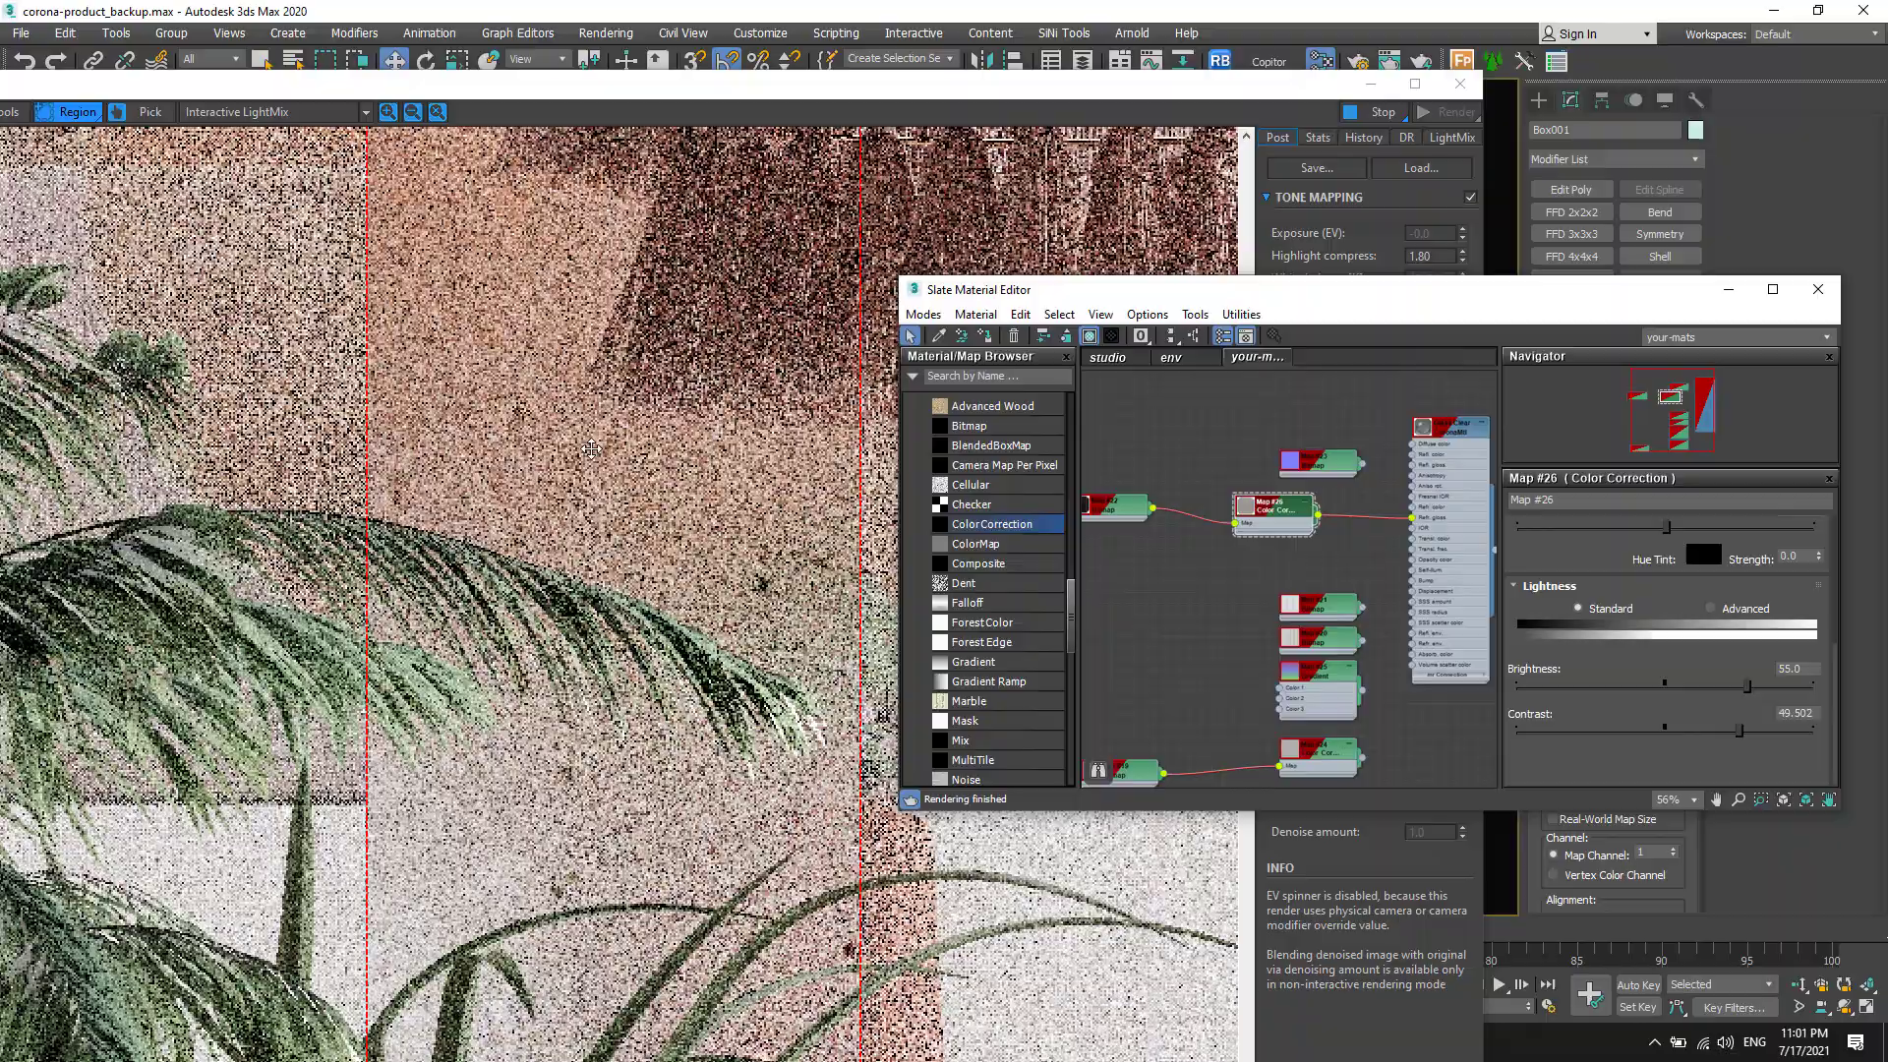
middle_click_drag(591, 450, 591, 167)
scroll(601, 693, "up", 1)
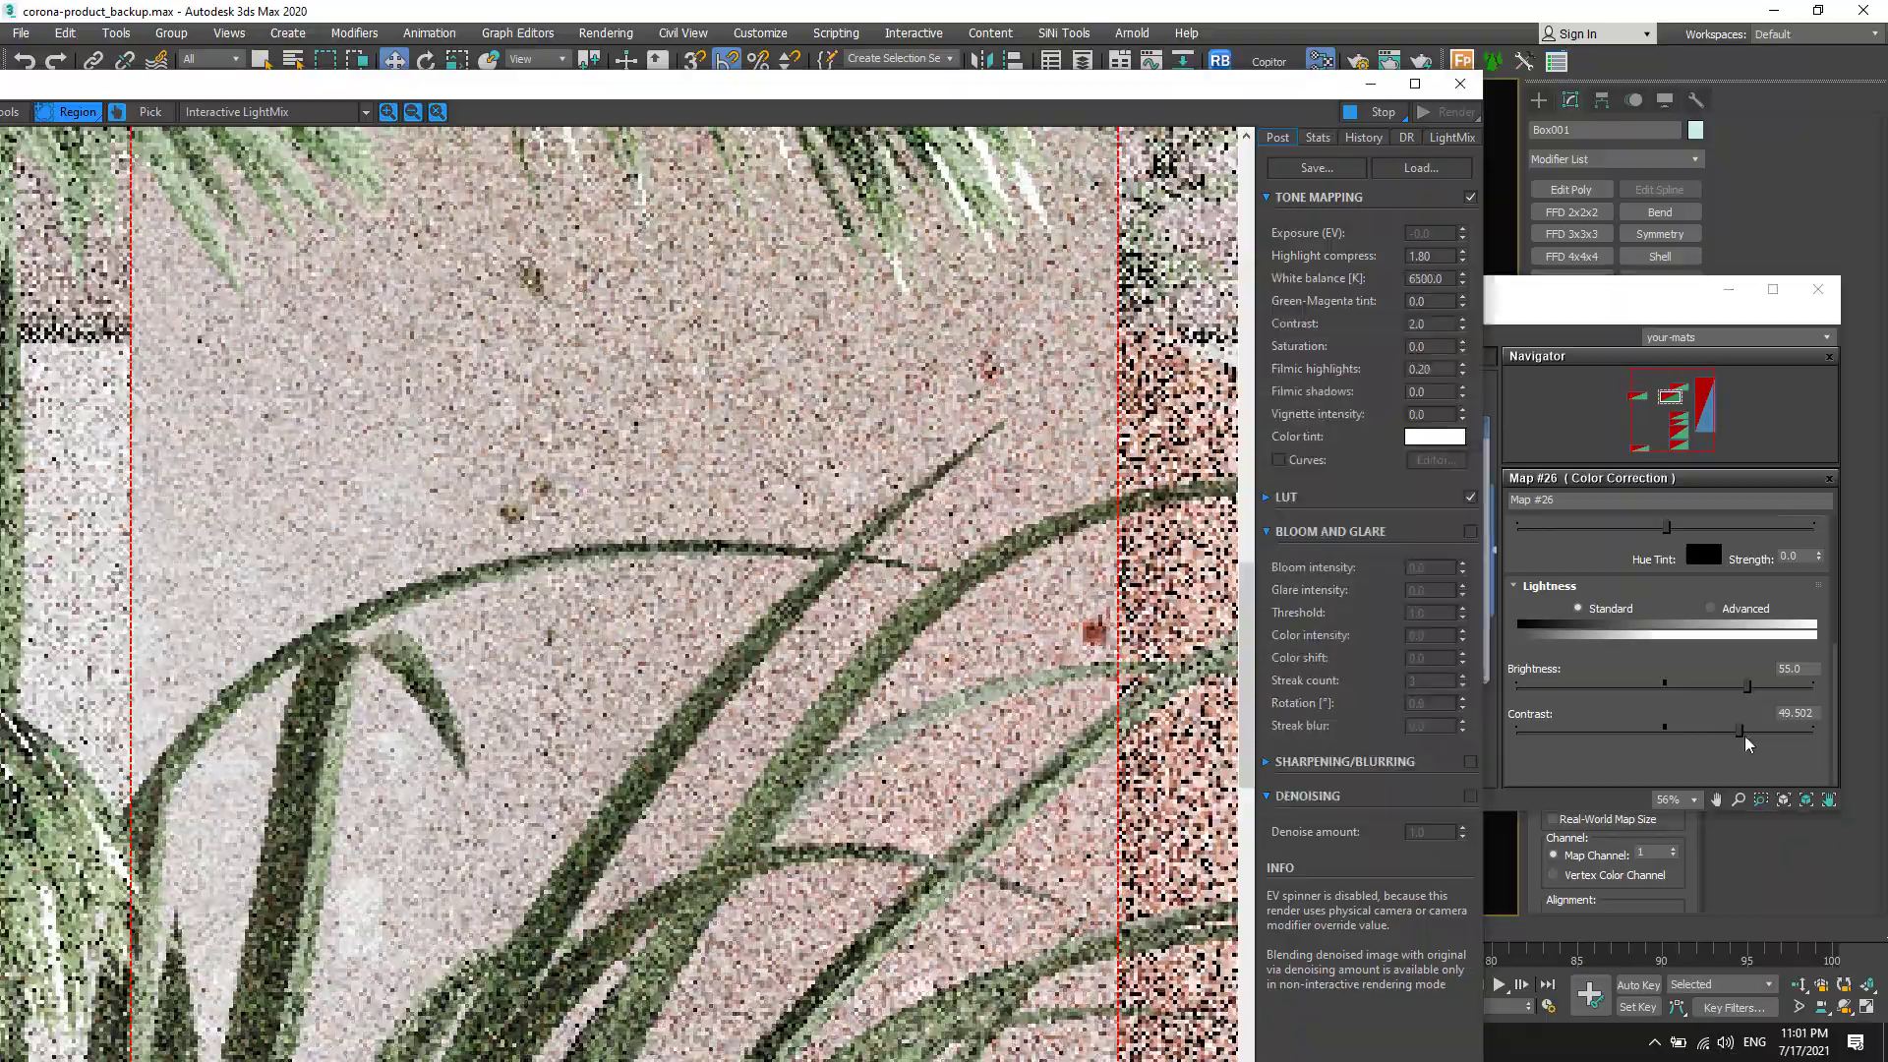
left_click_drag(1740, 731, 1646, 731)
scroll(602, 703, "down", 2)
scroll(759, 694, "up", 2)
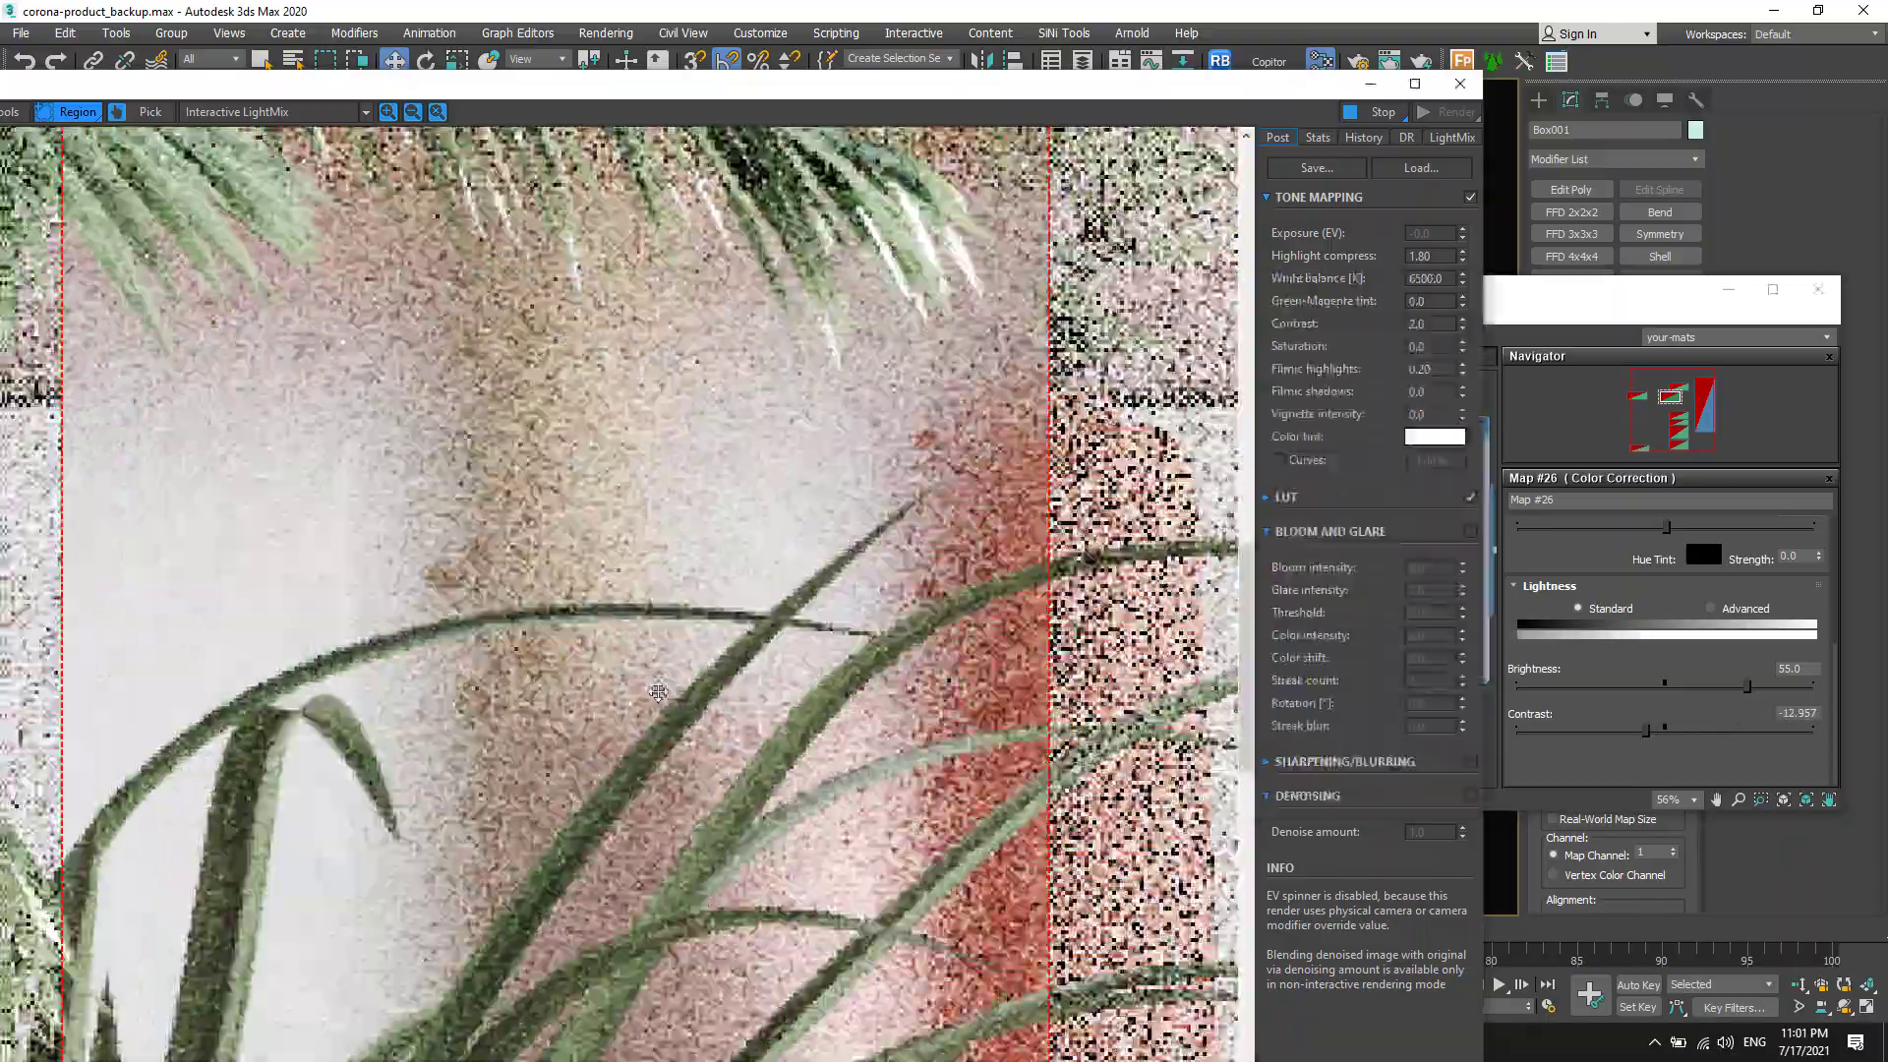
Step: Set the Color Correction map's Brightness to about 36.9 and Contrast to about -68.8, checking the blurred glass in the render
scroll(759, 694, "down", 1)
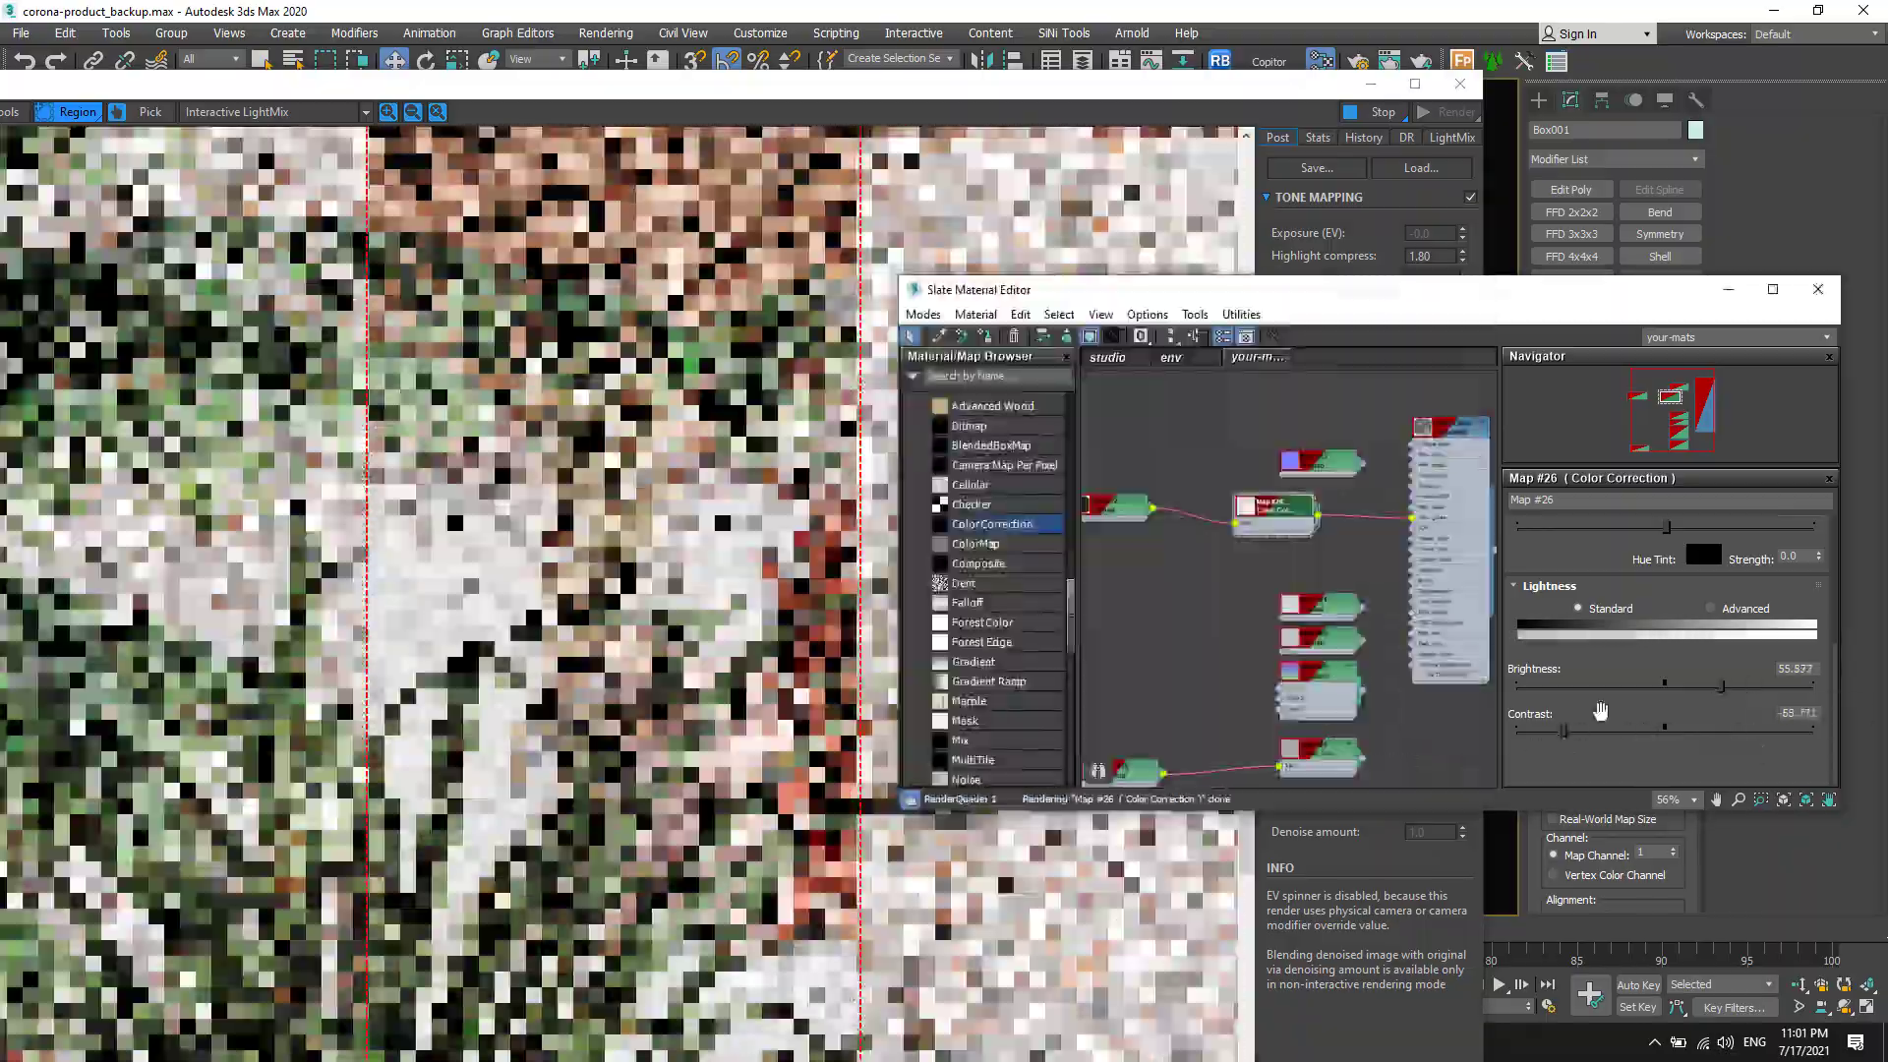
left_click(668, 765)
scroll(667, 765, "down", 2)
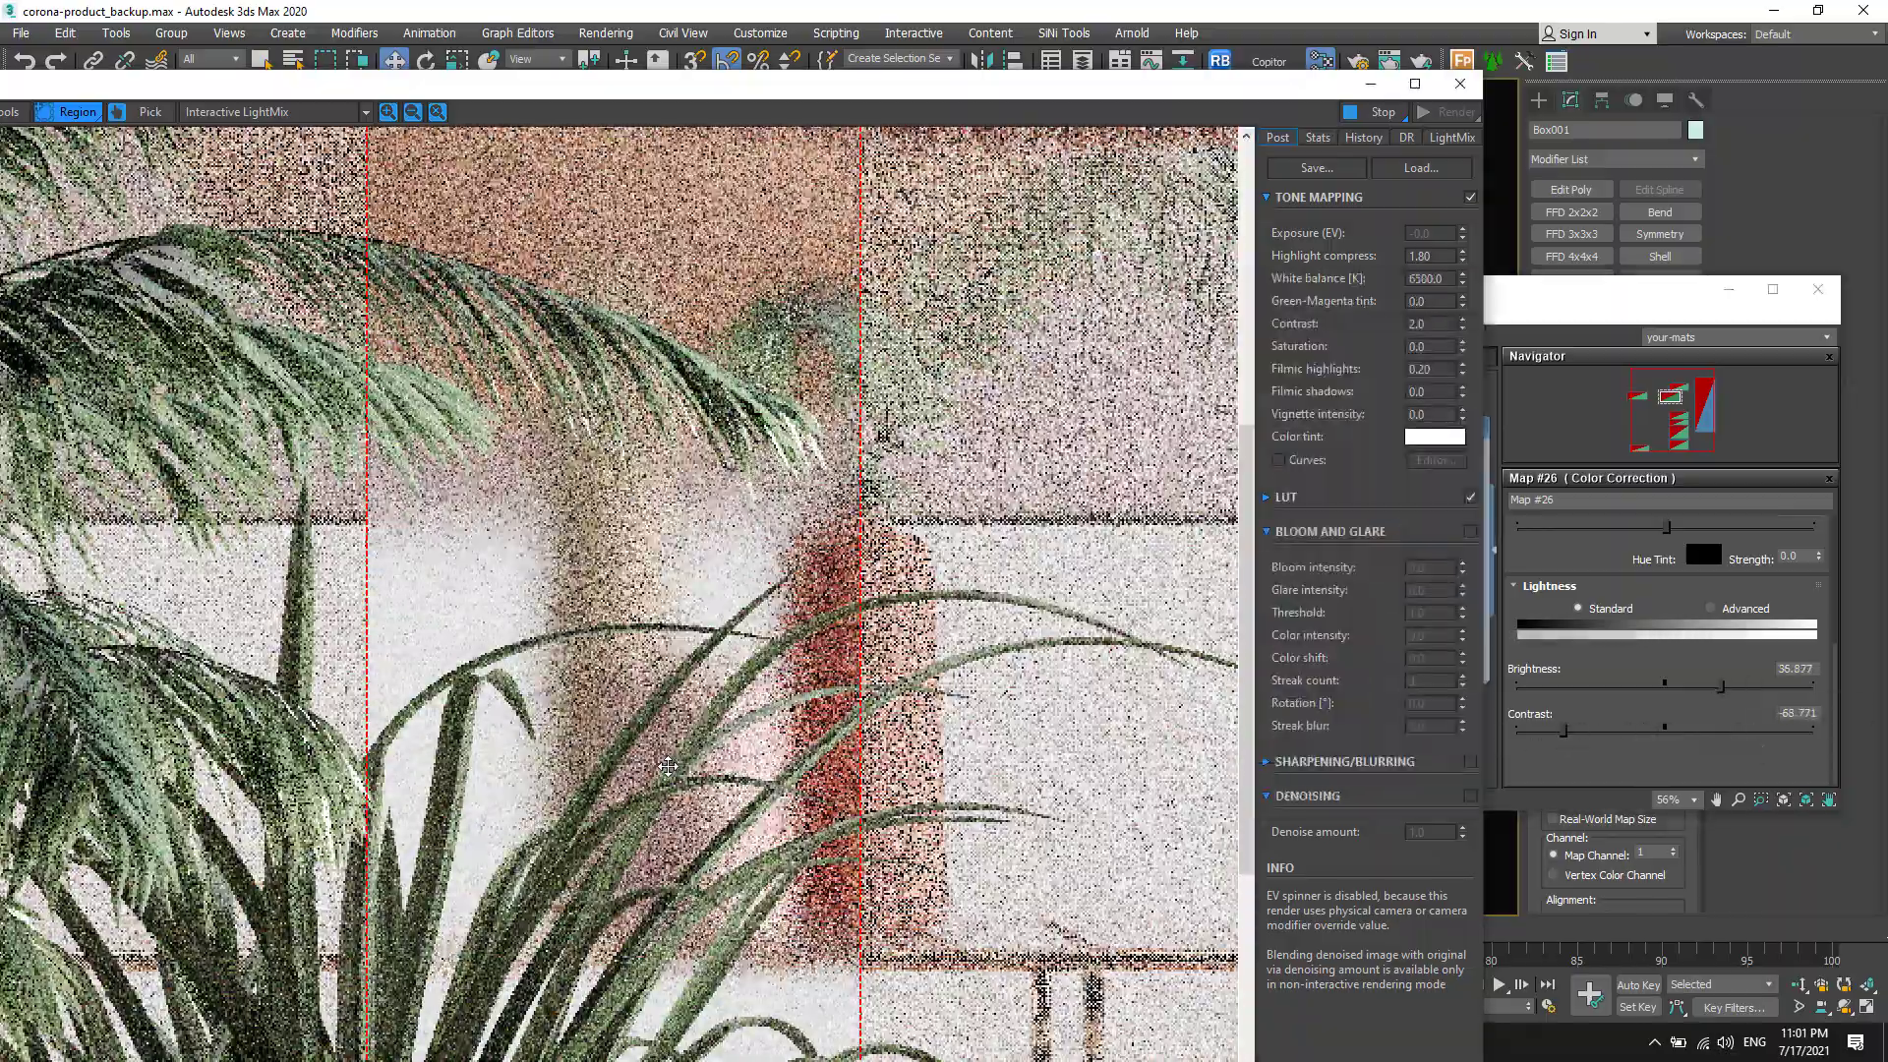
scroll(639, 718, "down", 1)
scroll(634, 706, "up", 1)
scroll(633, 708, "down", 1)
Step: Clear the render region and move the render window down to uncover the Front camera viewport
left_click_drag(562, 79, 571, 159)
left_click(723, 233)
left_click_drag(713, 165, 738, 511)
middle_click_drag(702, 334, 703, 328)
key("c")
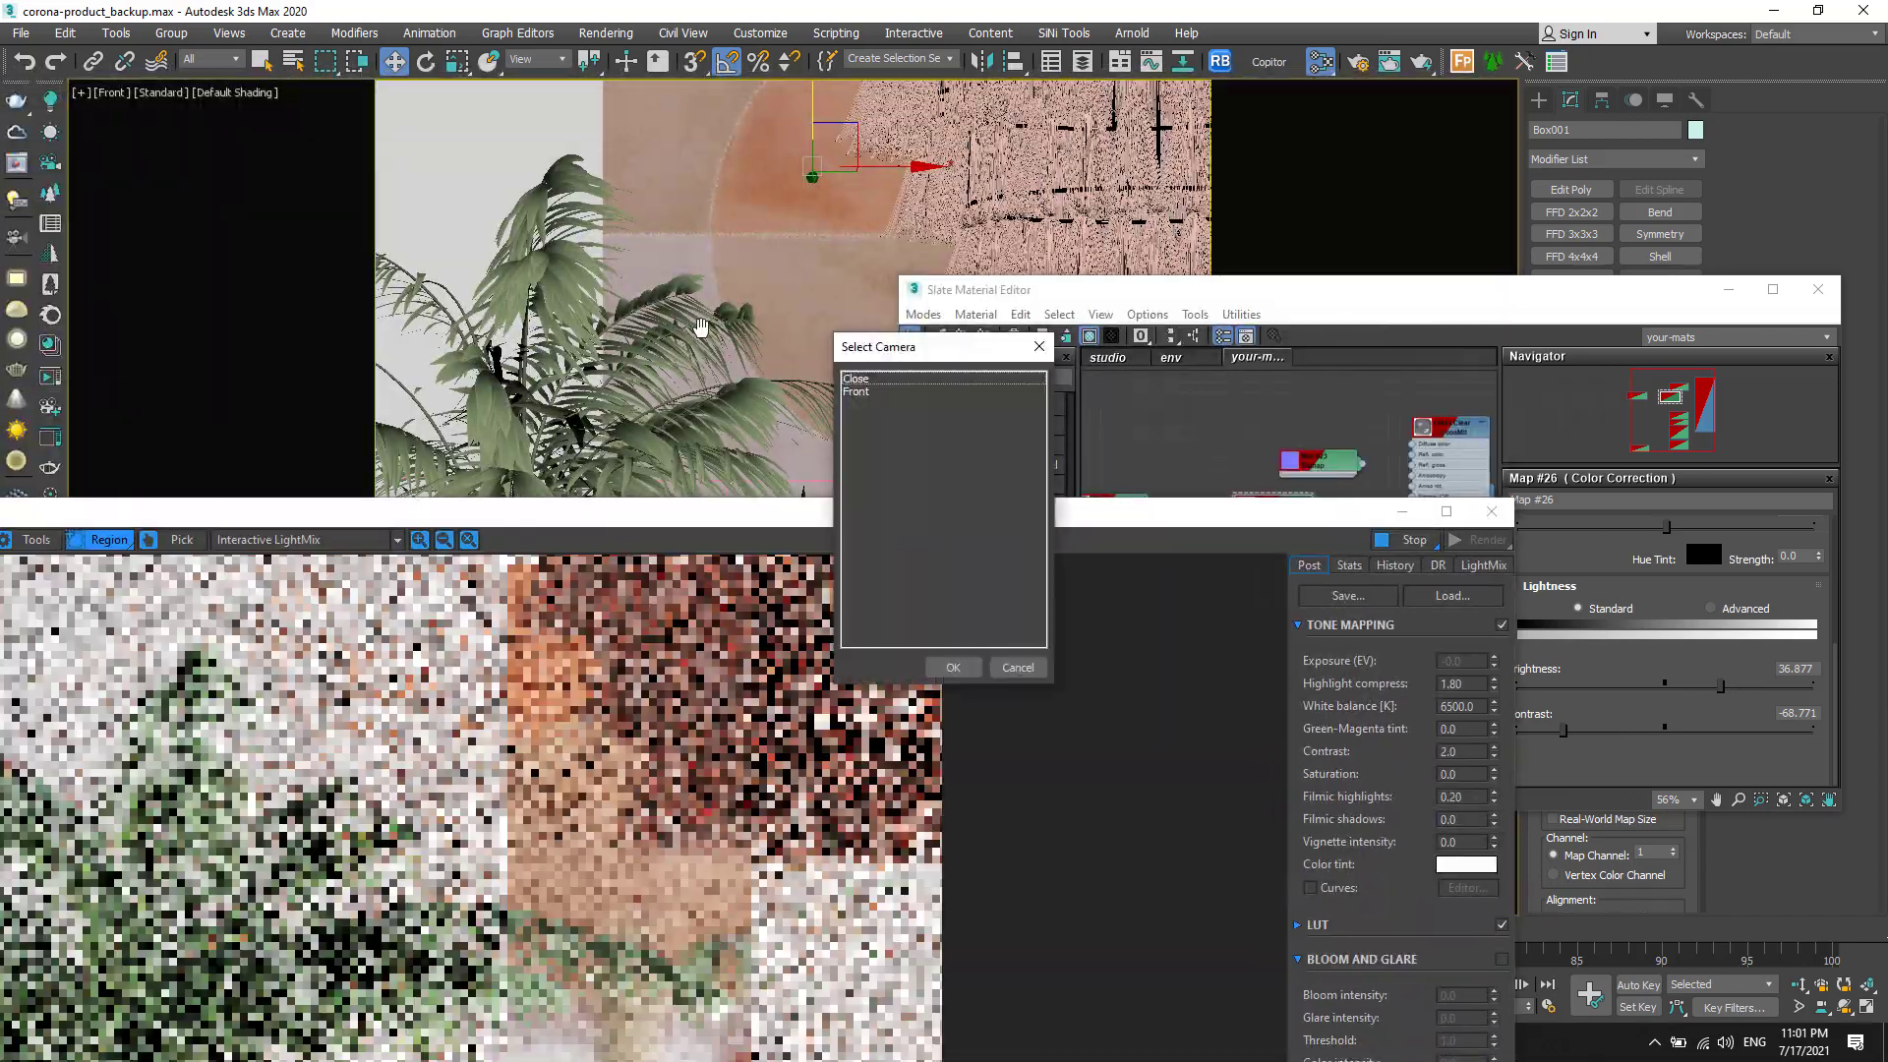
left_click(1017, 666)
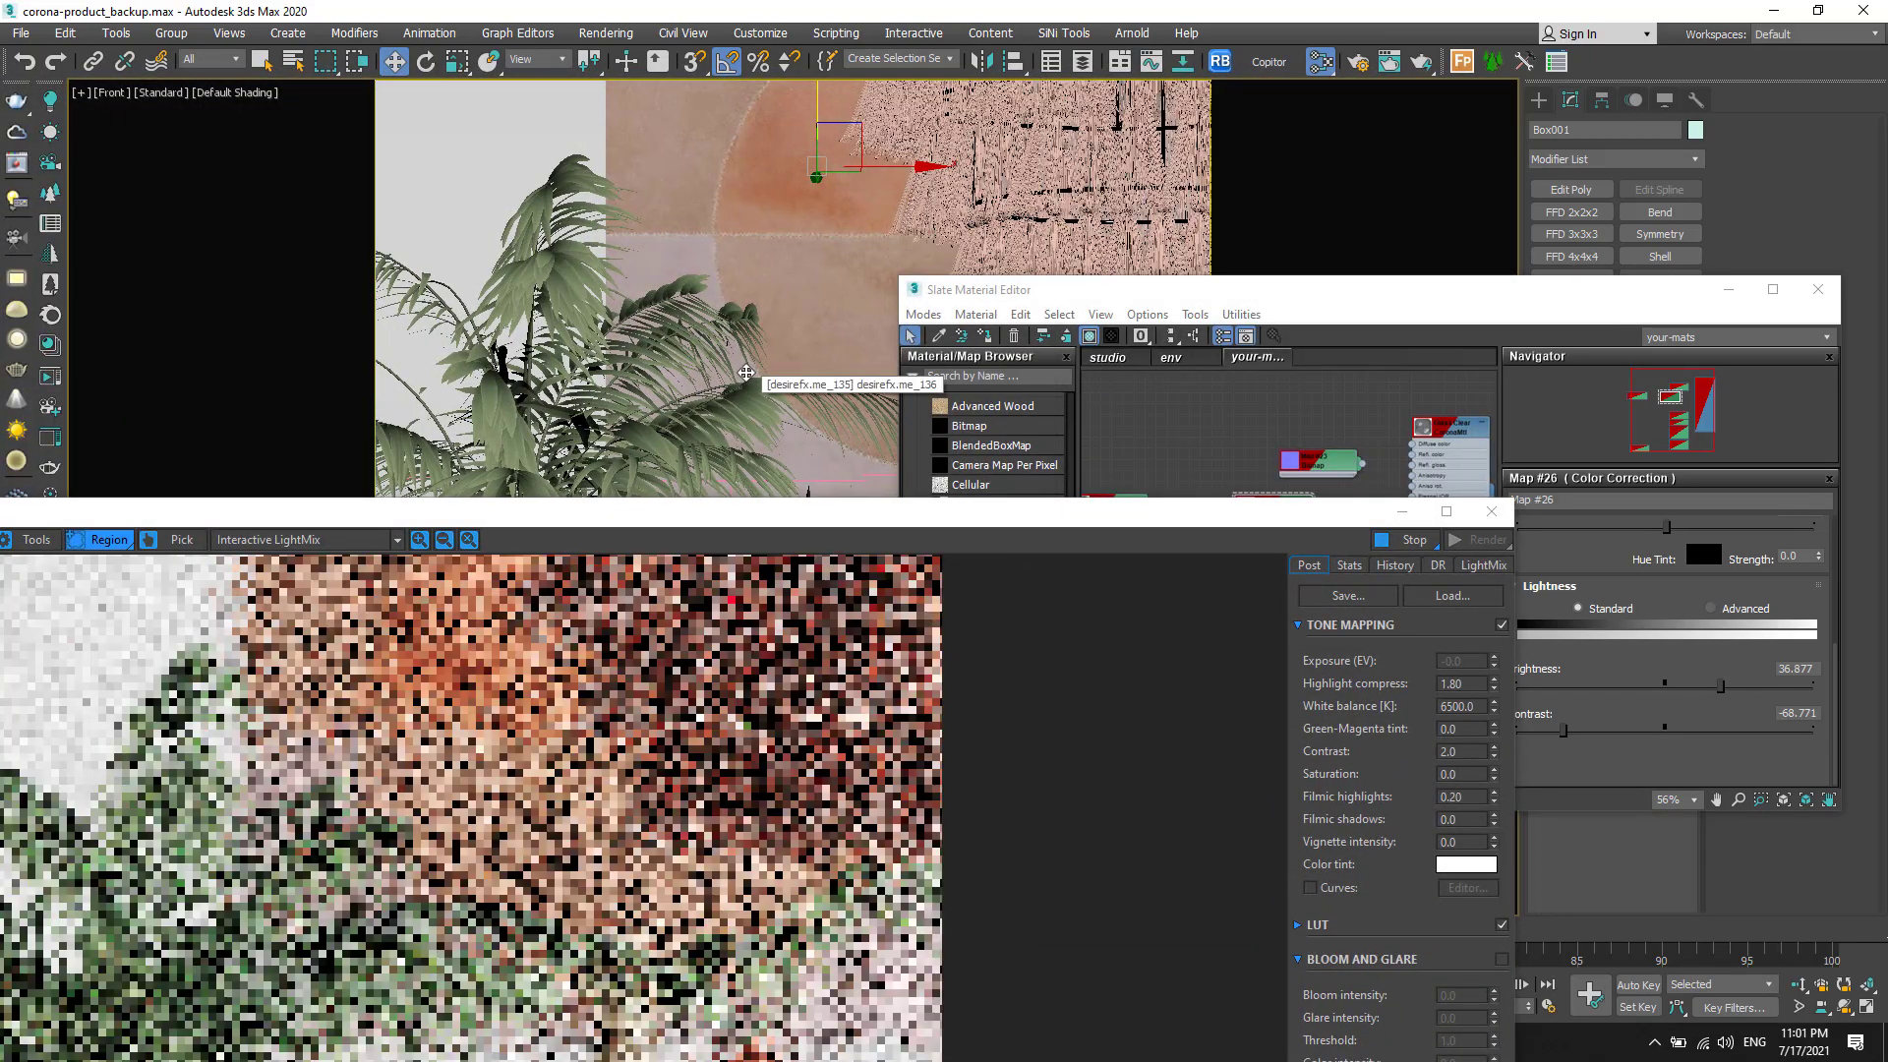
Step: Switch the Front viewport to the Close camera and move the interactive render window back up into full view
key("c")
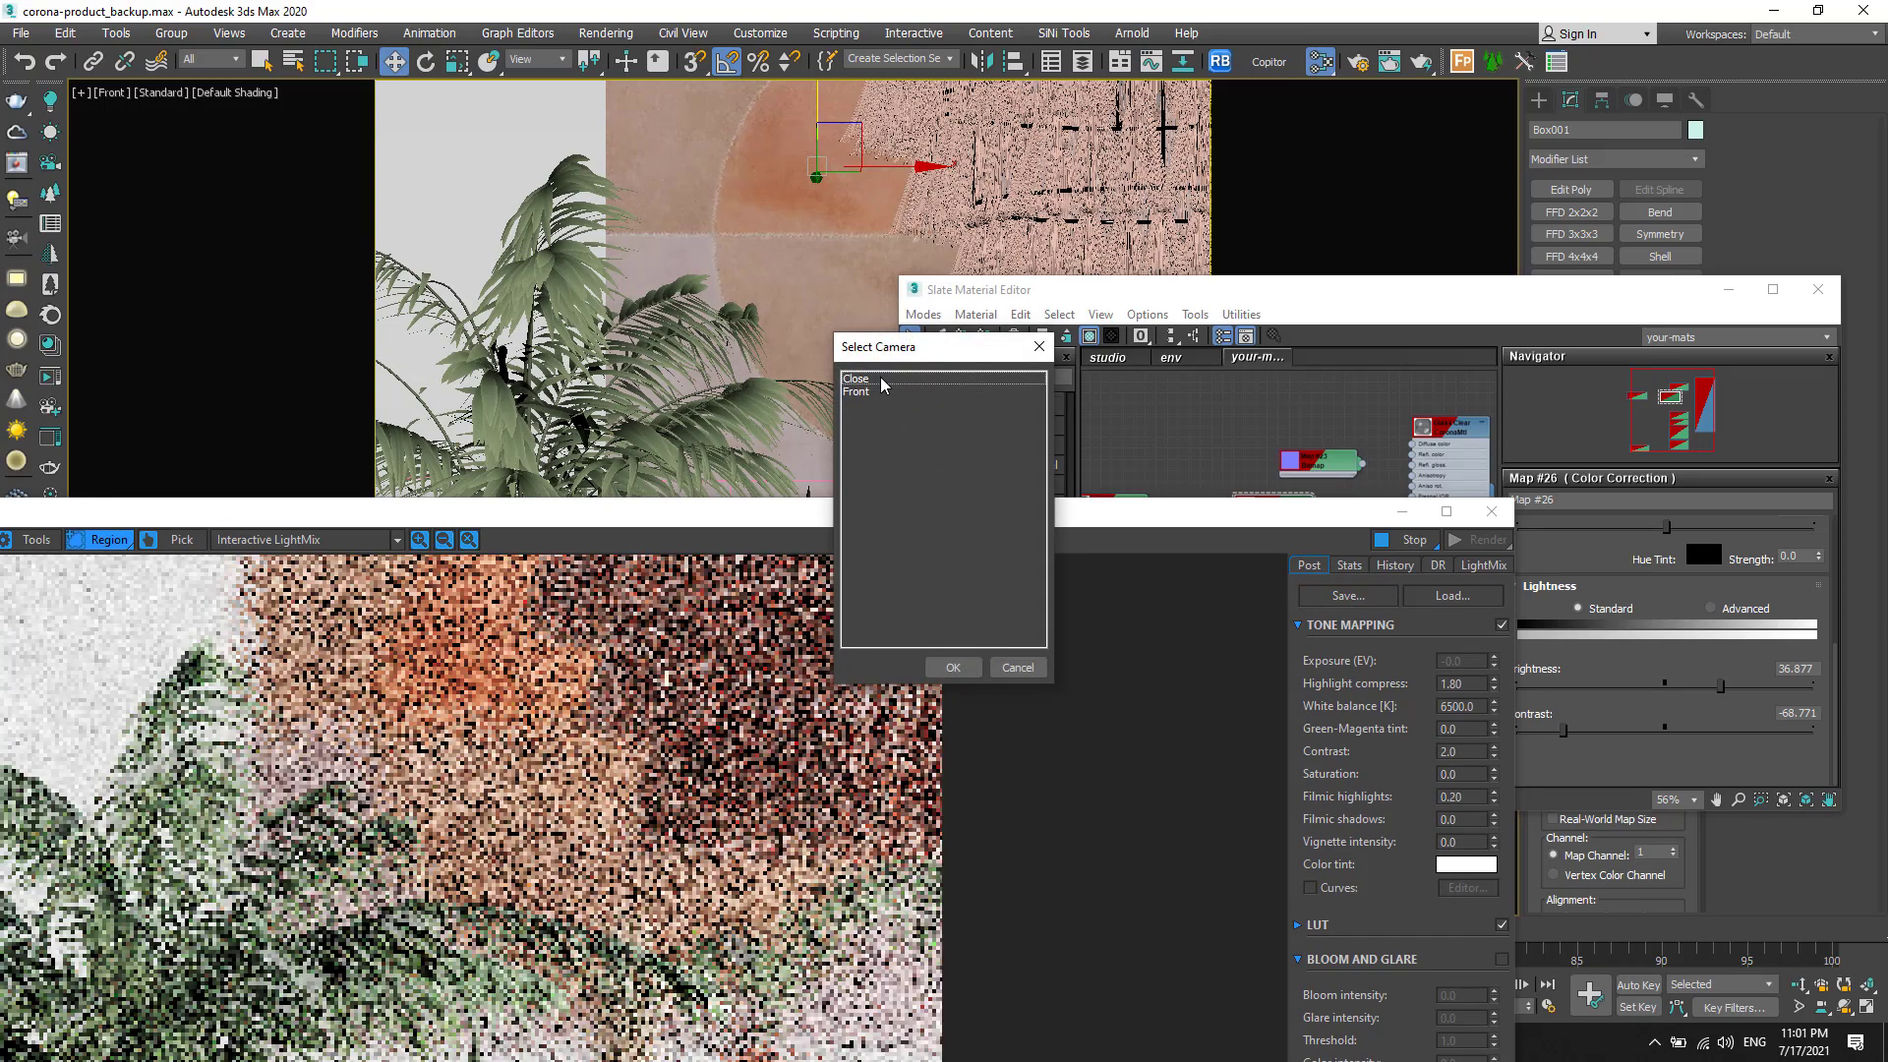
double_click(879, 381)
left_click_drag(805, 519, 787, 41)
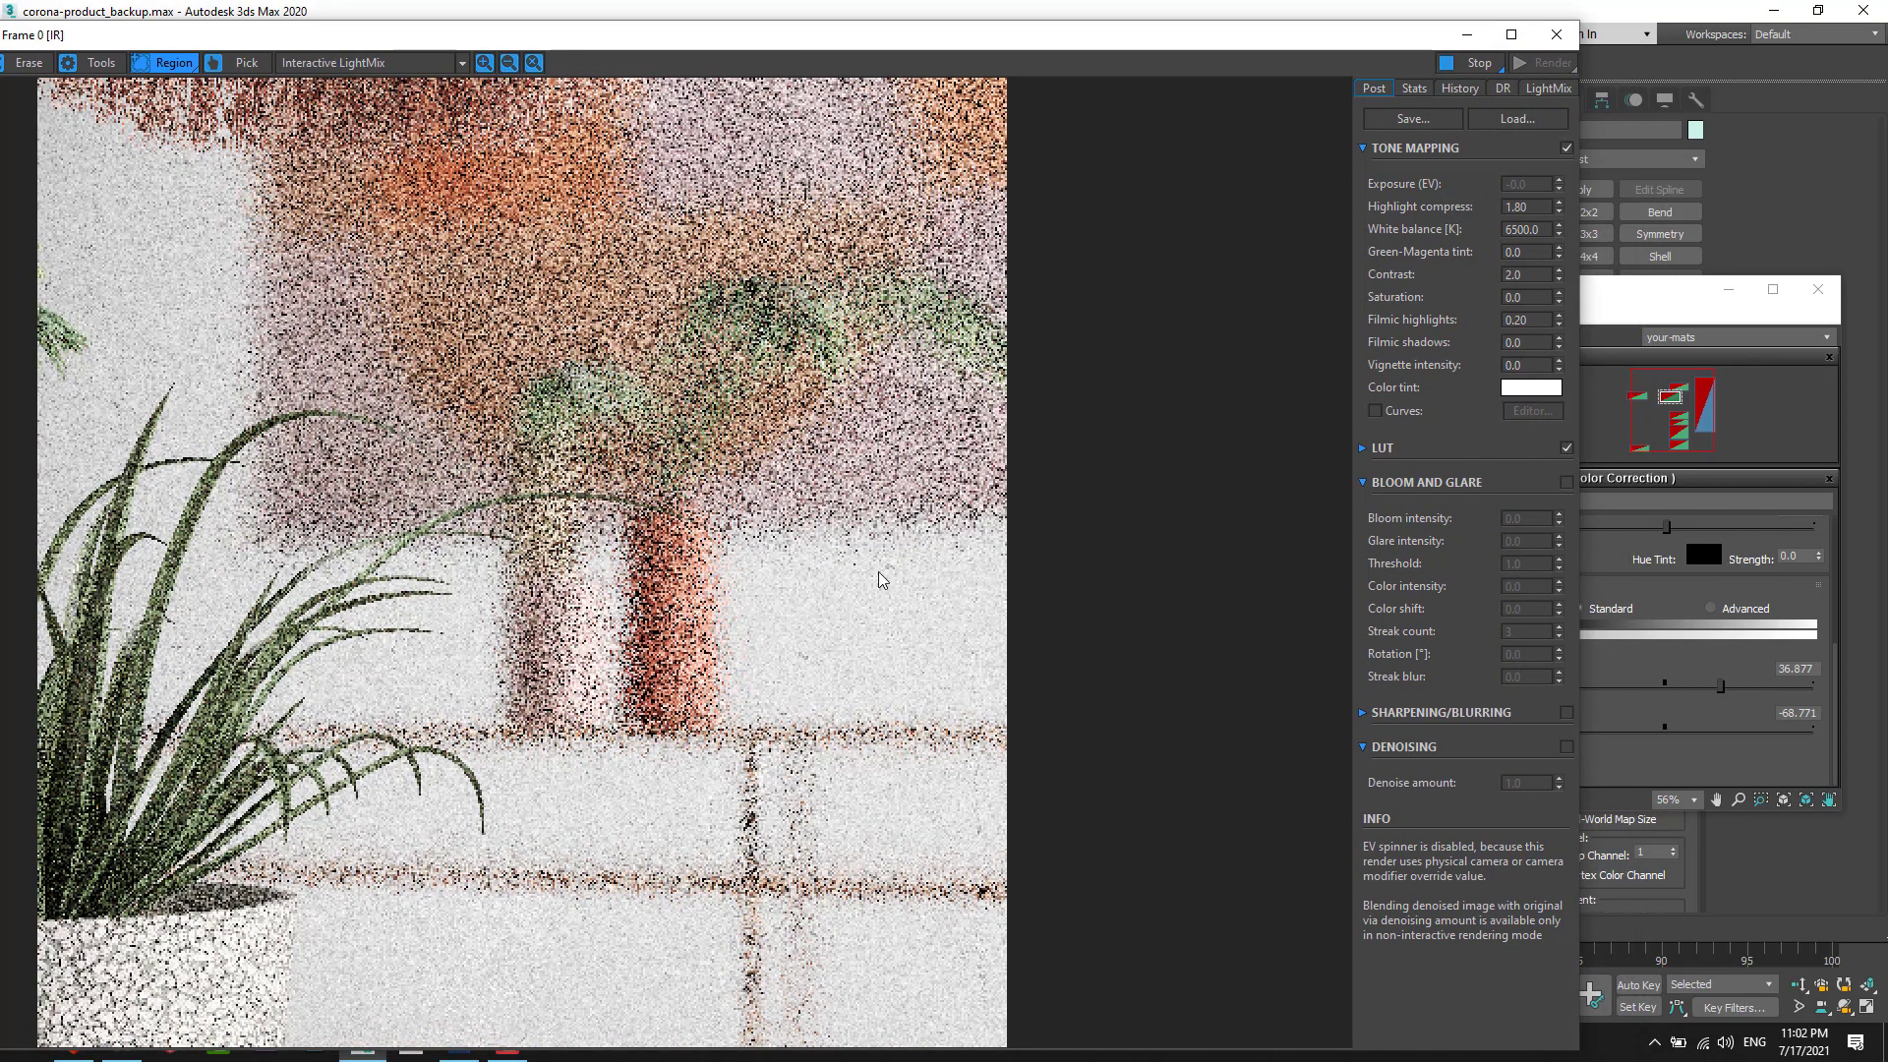
Step: Bring the material graph forward and enlarge the Color Correction node's preview
left_click(1619, 774)
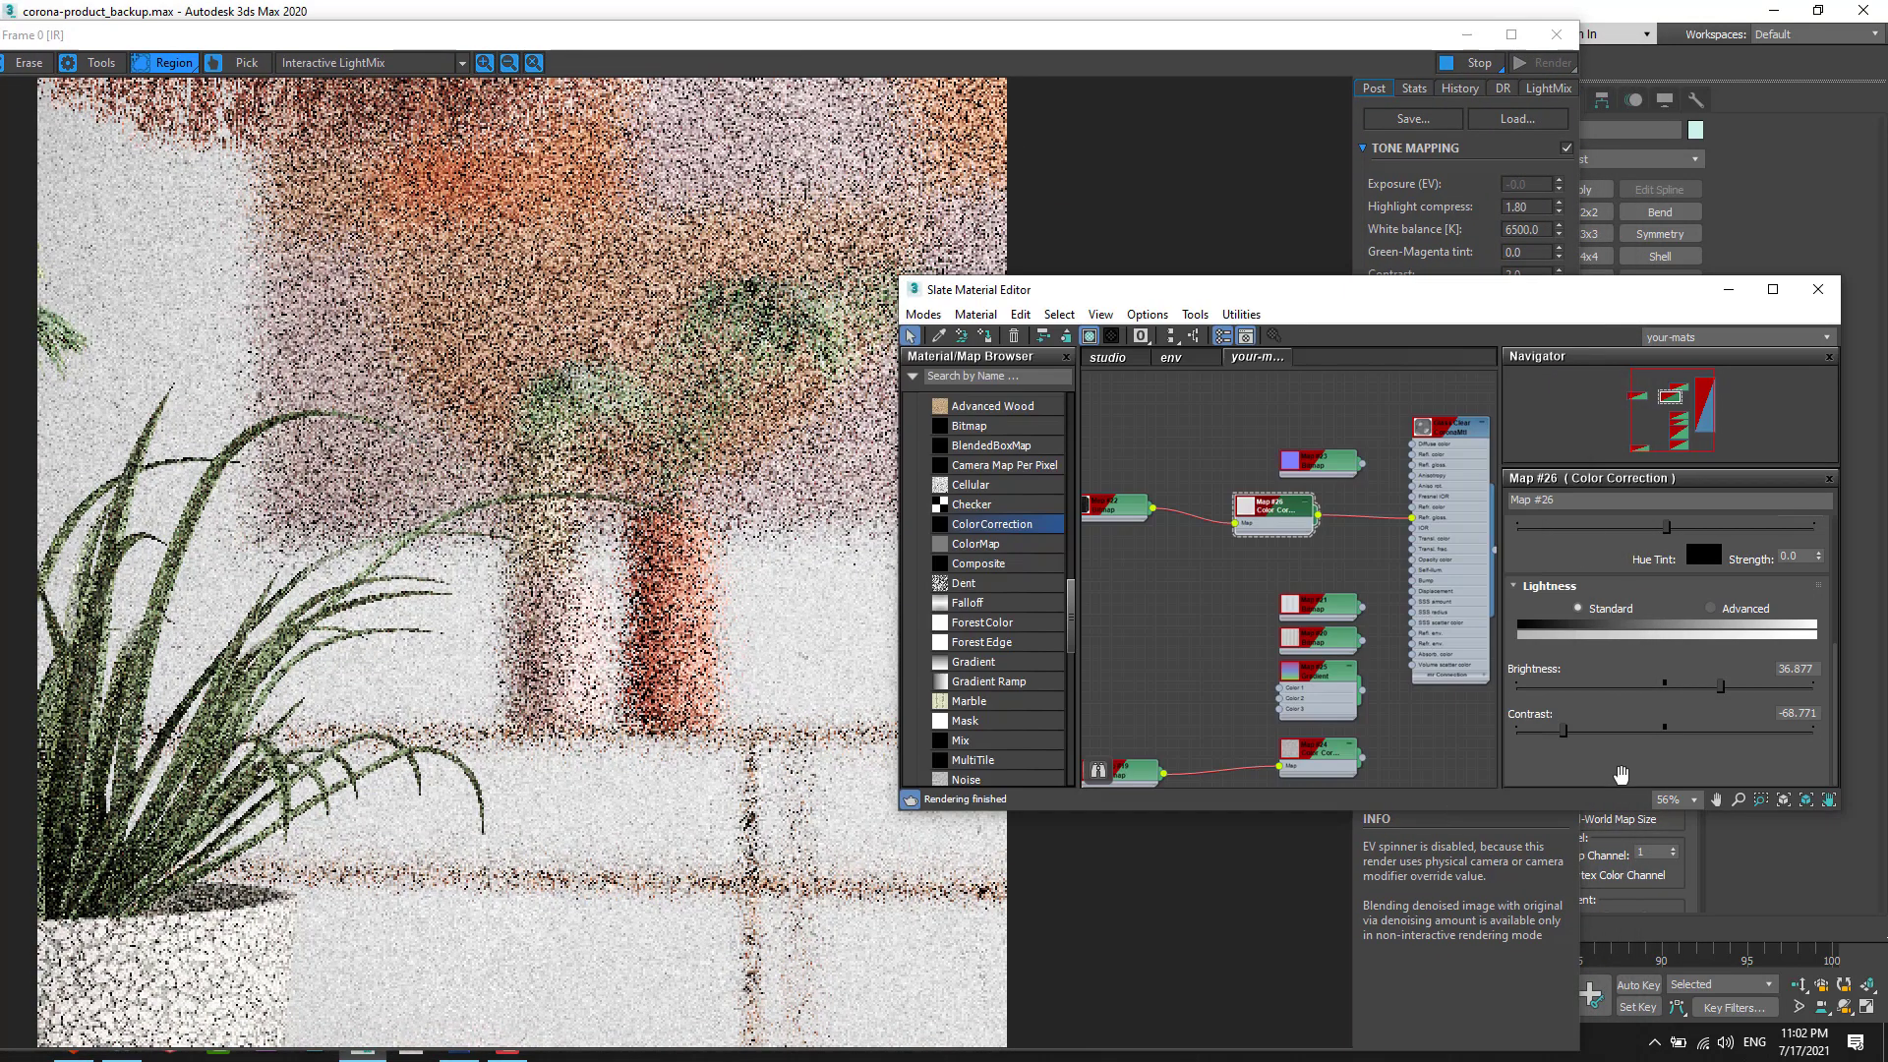
double_click(1247, 504)
scroll(1268, 563, "up", 5)
middle_click_drag(1269, 565, 1274, 589)
Step: Try the Color Correction map at Brightness 12.3 with Contrast -7.6, and at Brightness 68.8 with Contrast -58.8, in the Close camera render
left_click_drag(1563, 730, 1655, 731)
left_click_drag(1721, 687, 1684, 687)
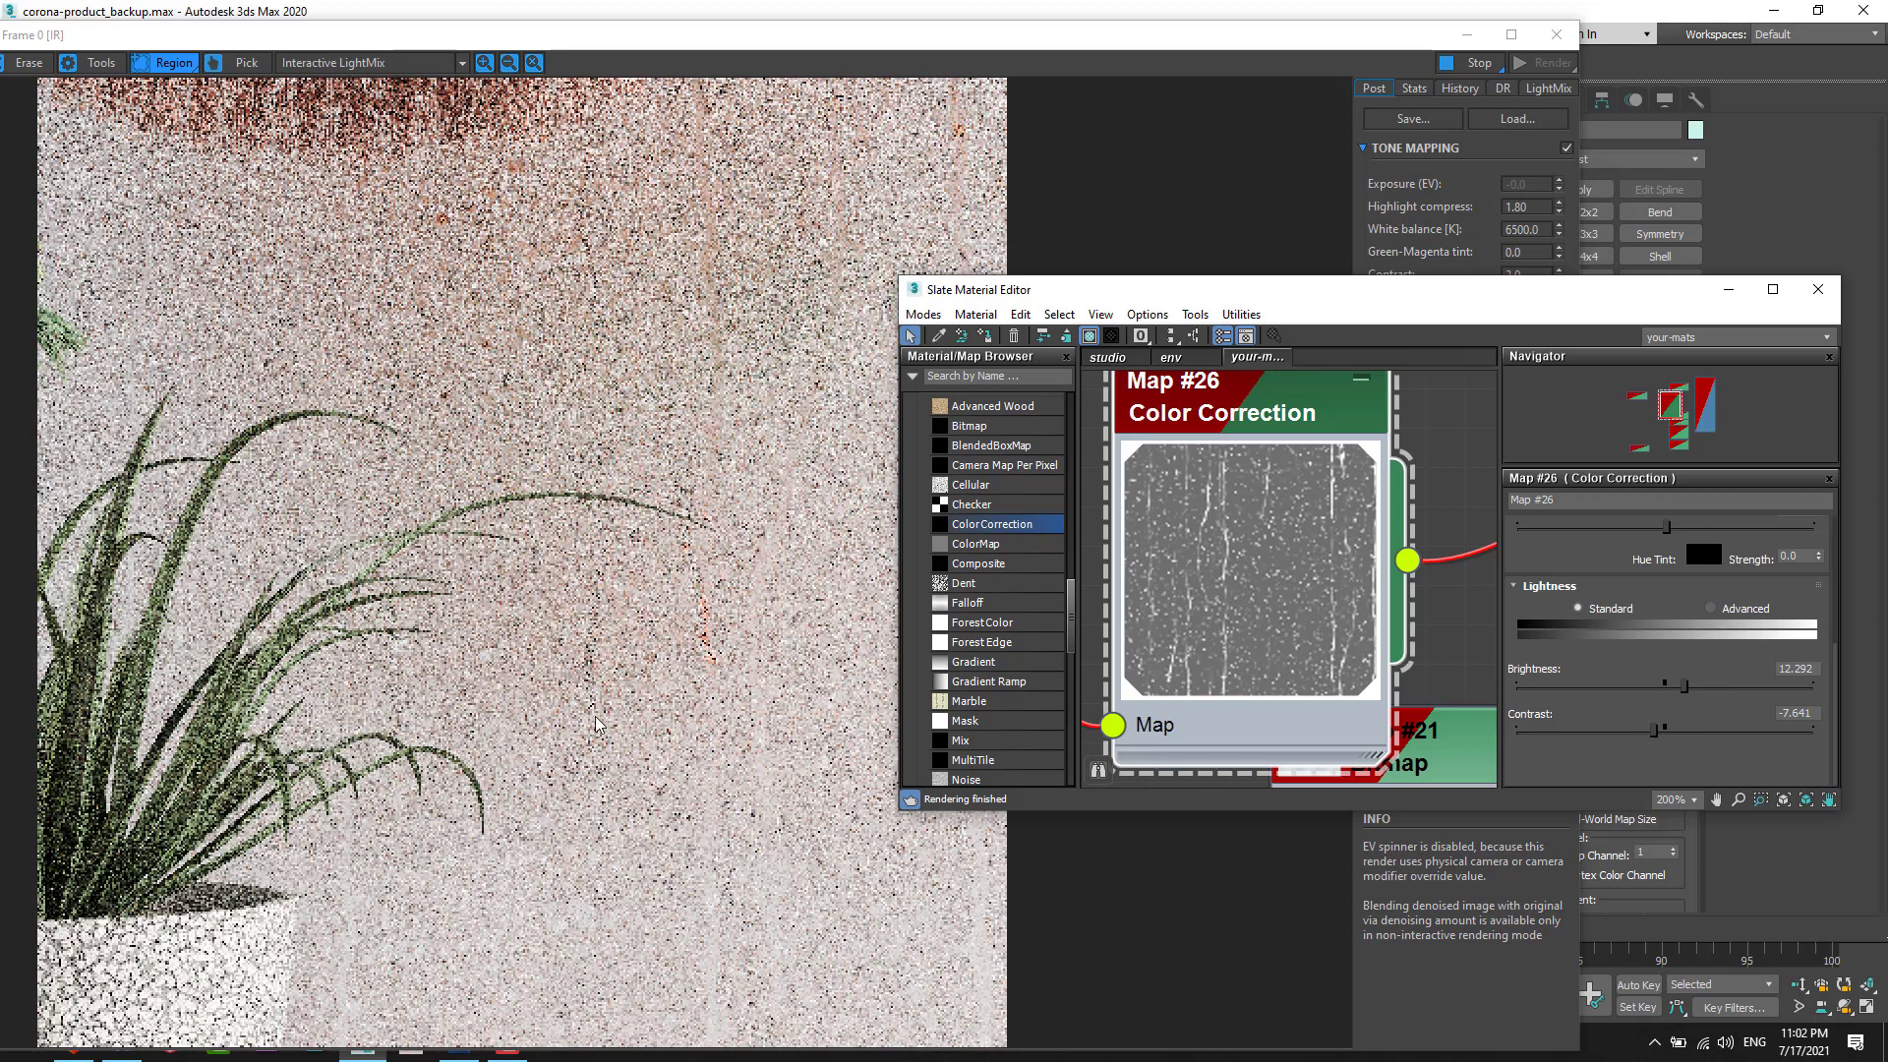
left_click_drag(1684, 685, 1768, 686)
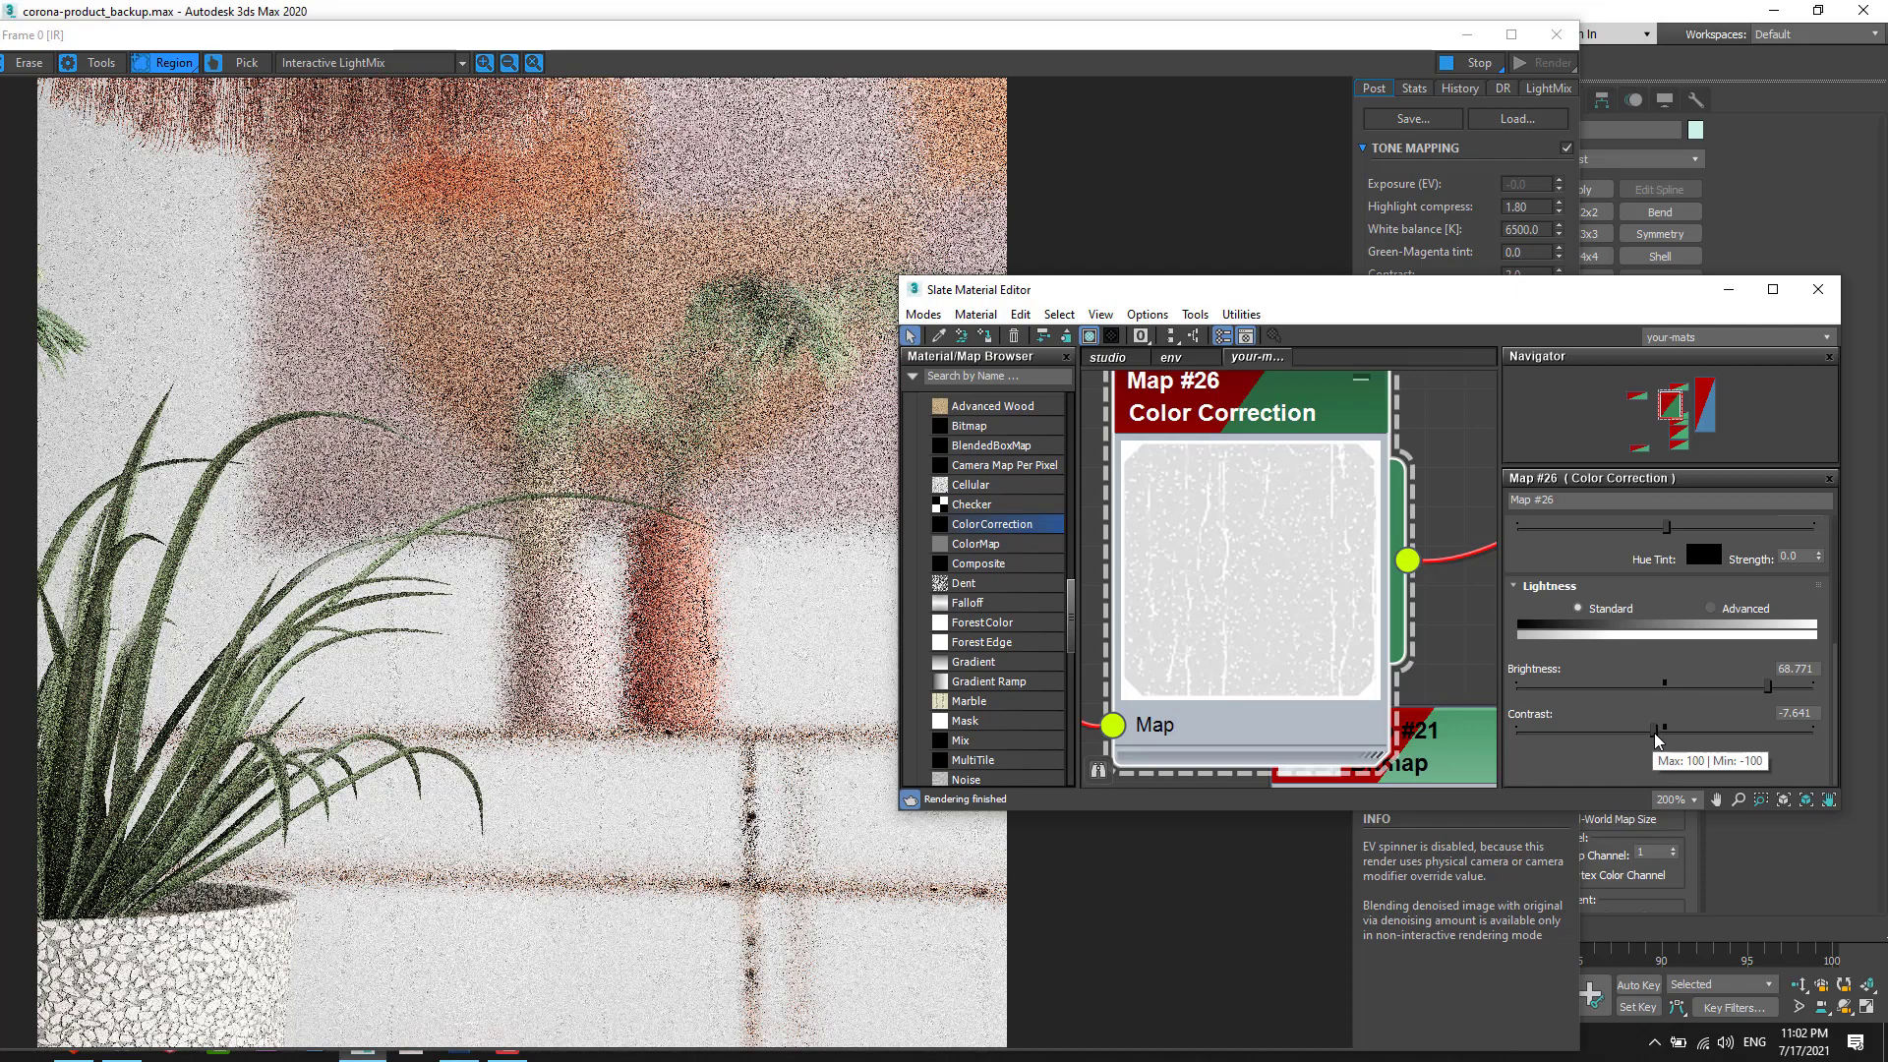
left_click_drag(1658, 730, 1531, 731)
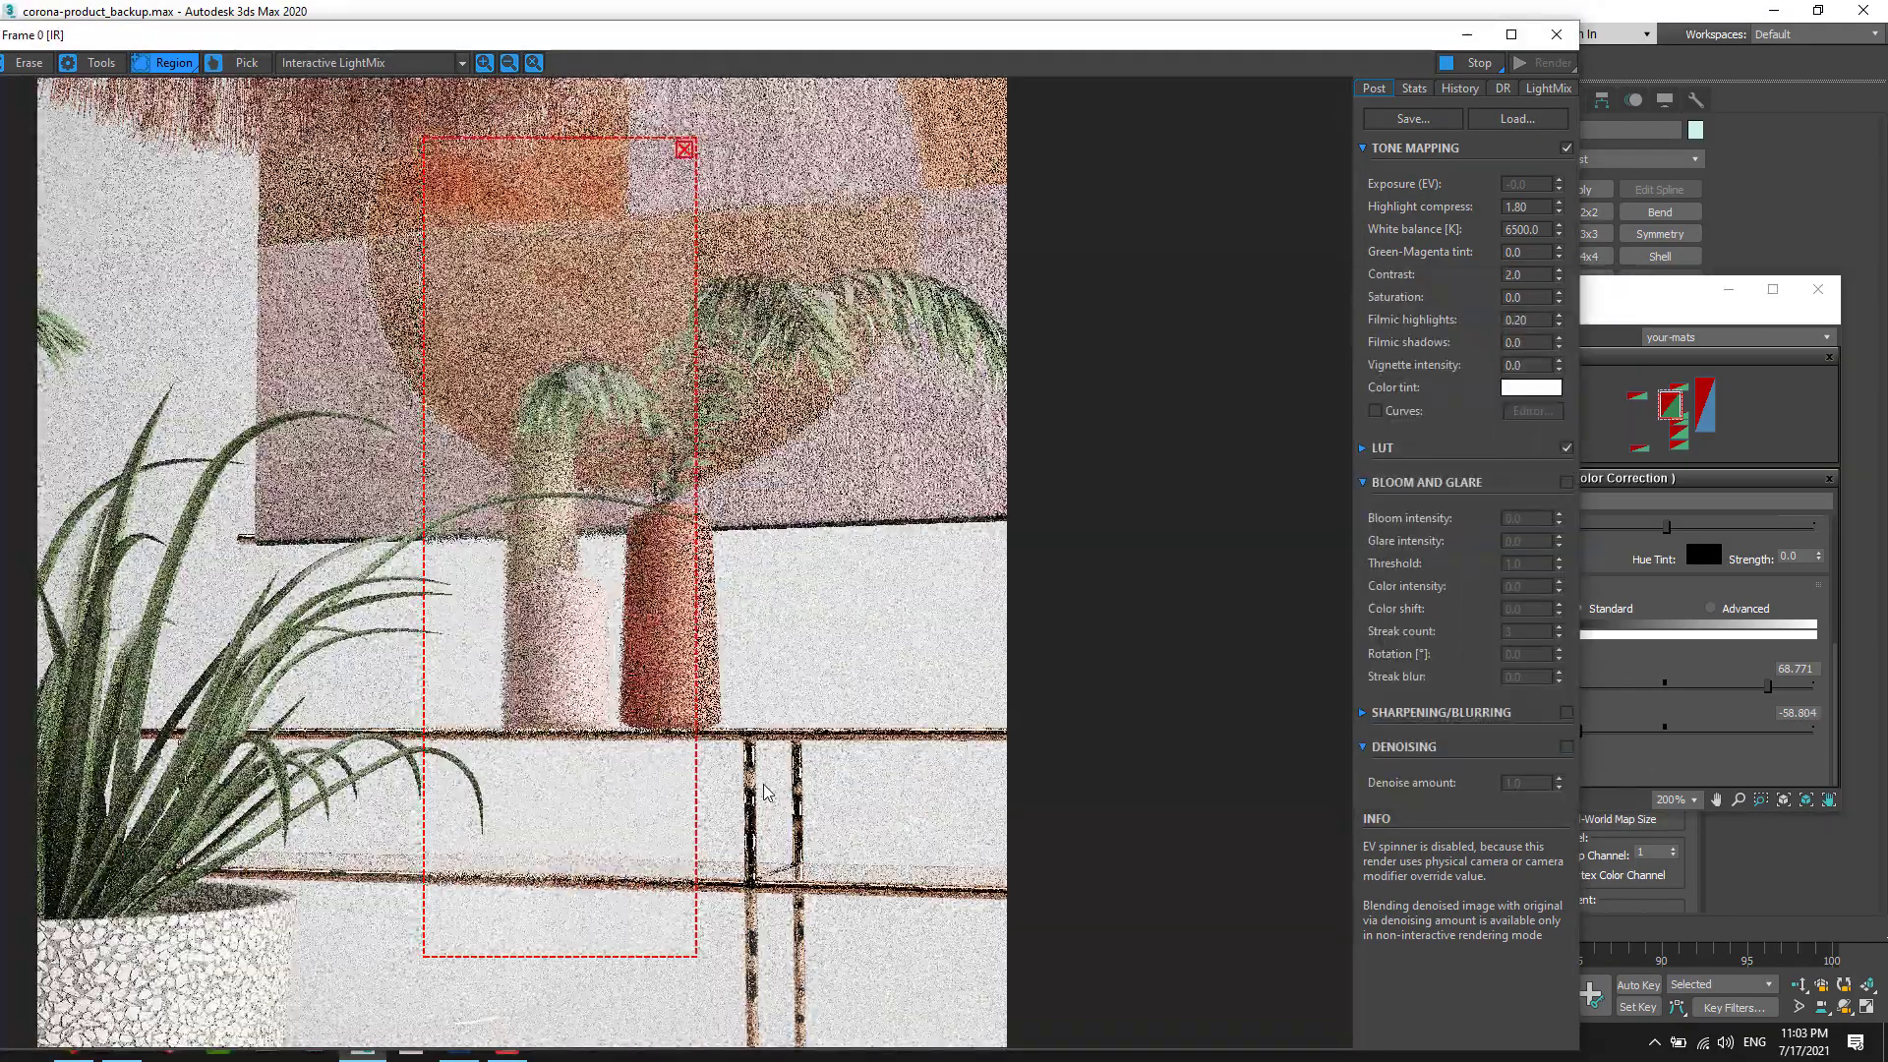
Step: Invert the Color Correction map's channels and set Brightness to about -22.9 and Contrast to about 23.6, checking the Front camera render
left_click(1668, 772)
left_click_drag(1767, 688, 1632, 687)
left_click_drag(1581, 731, 1702, 731)
left_click(813, 42)
left_click_drag(814, 41, 850, 41)
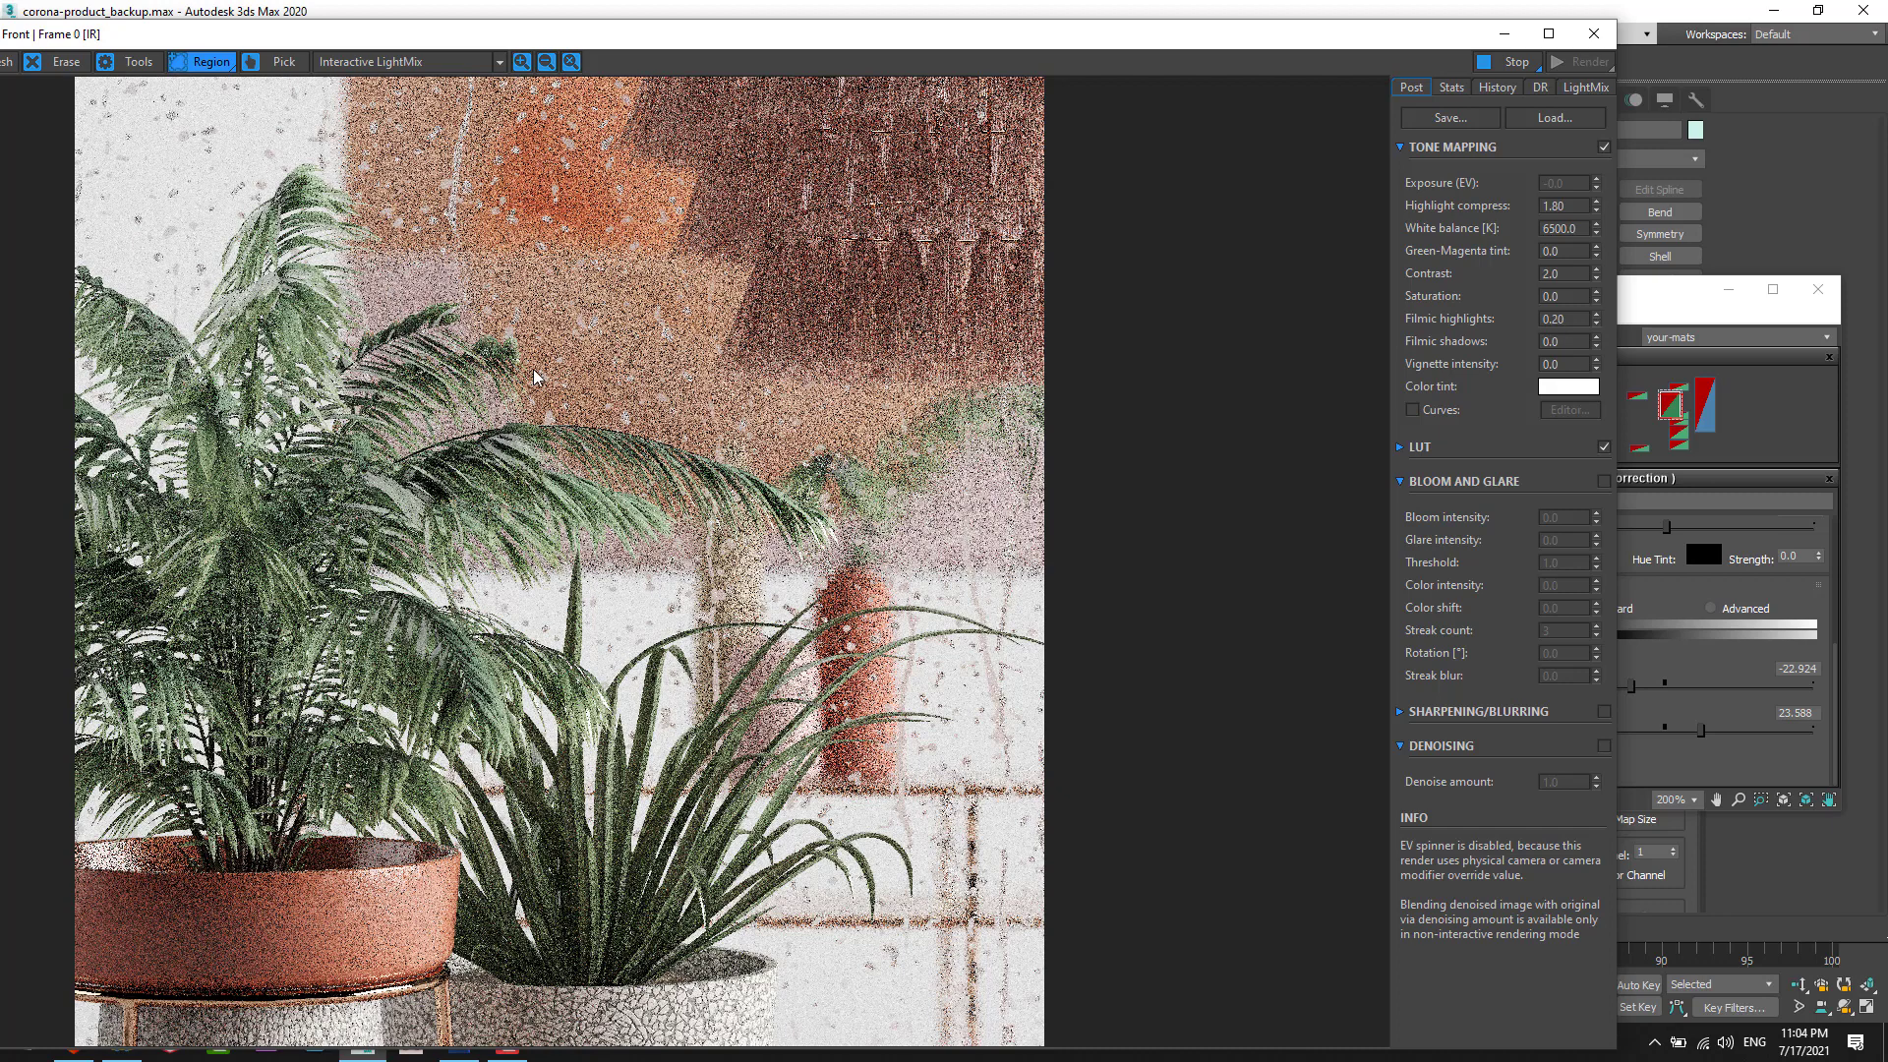
Step: Review the inverted Color Correction settings and try Contrast values of about 69.4 and -54.8 on the drops map
left_click(1635, 626)
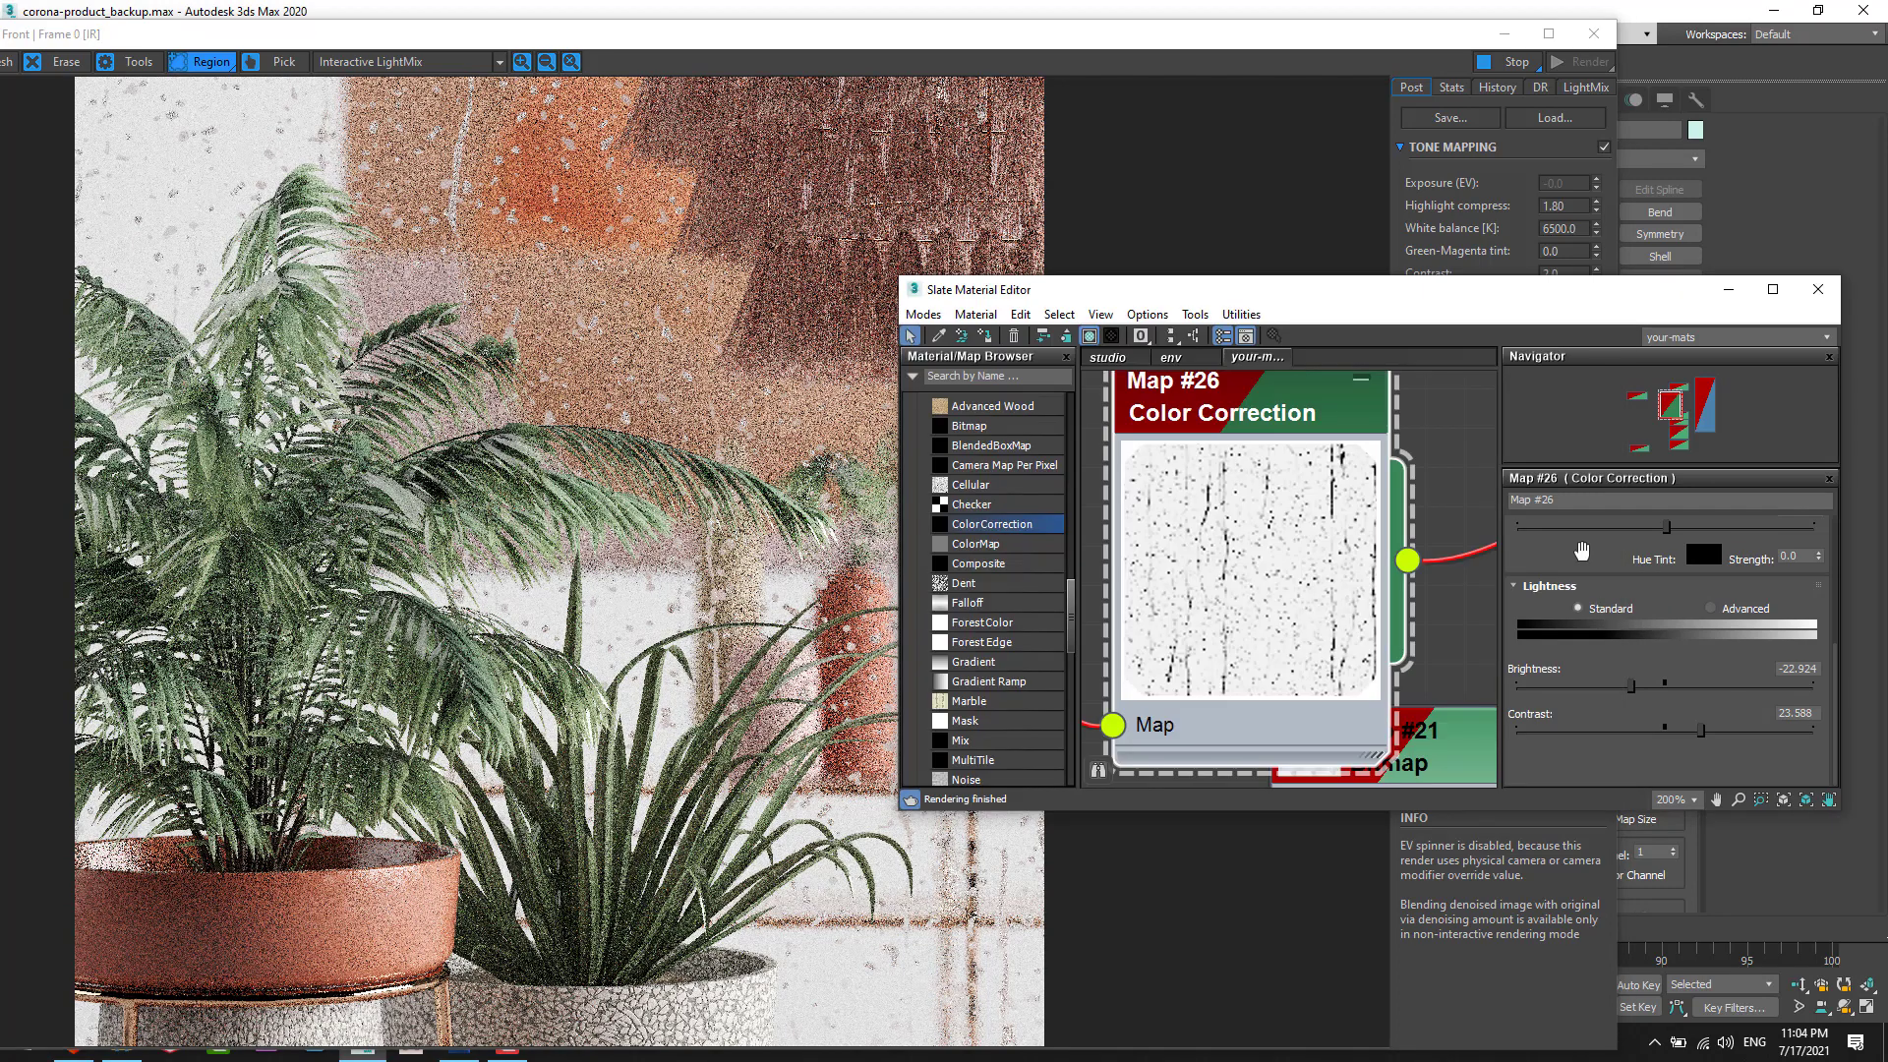
scroll(1604, 551, "up", 5)
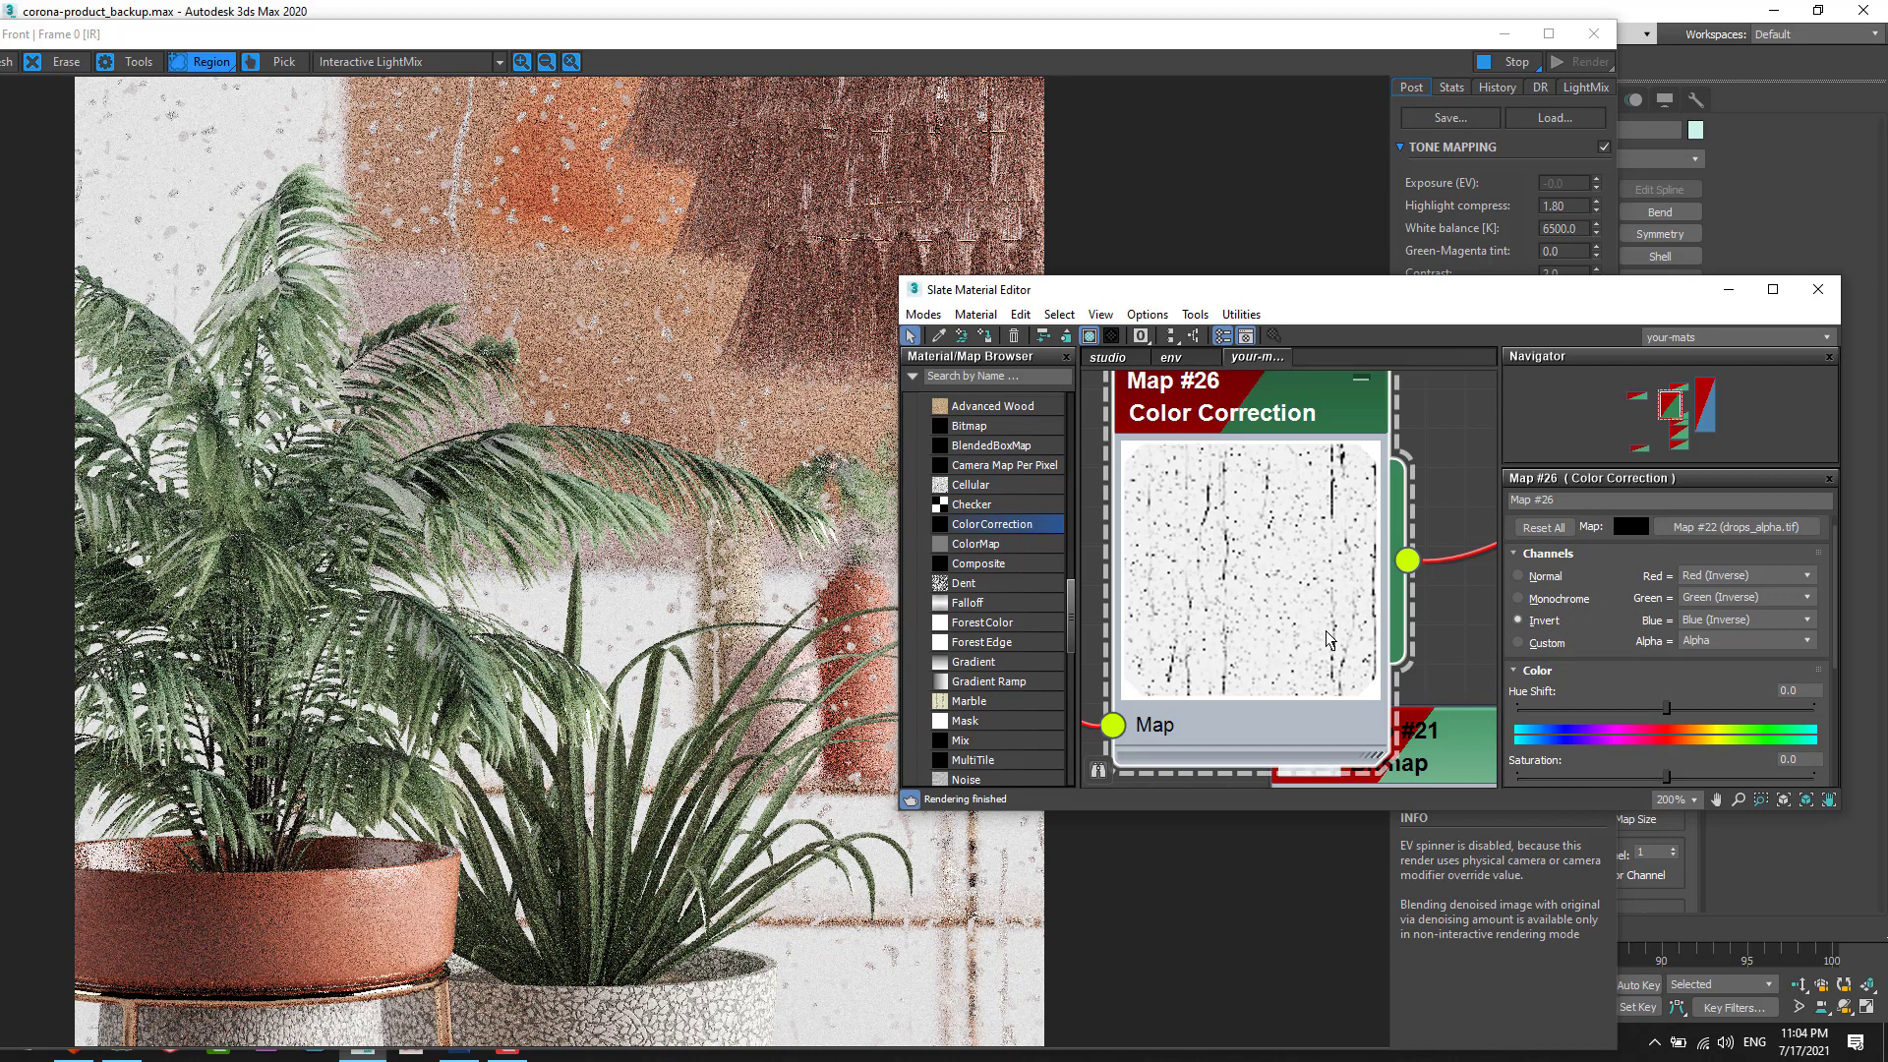
middle_click_drag(1326, 638, 1343, 628)
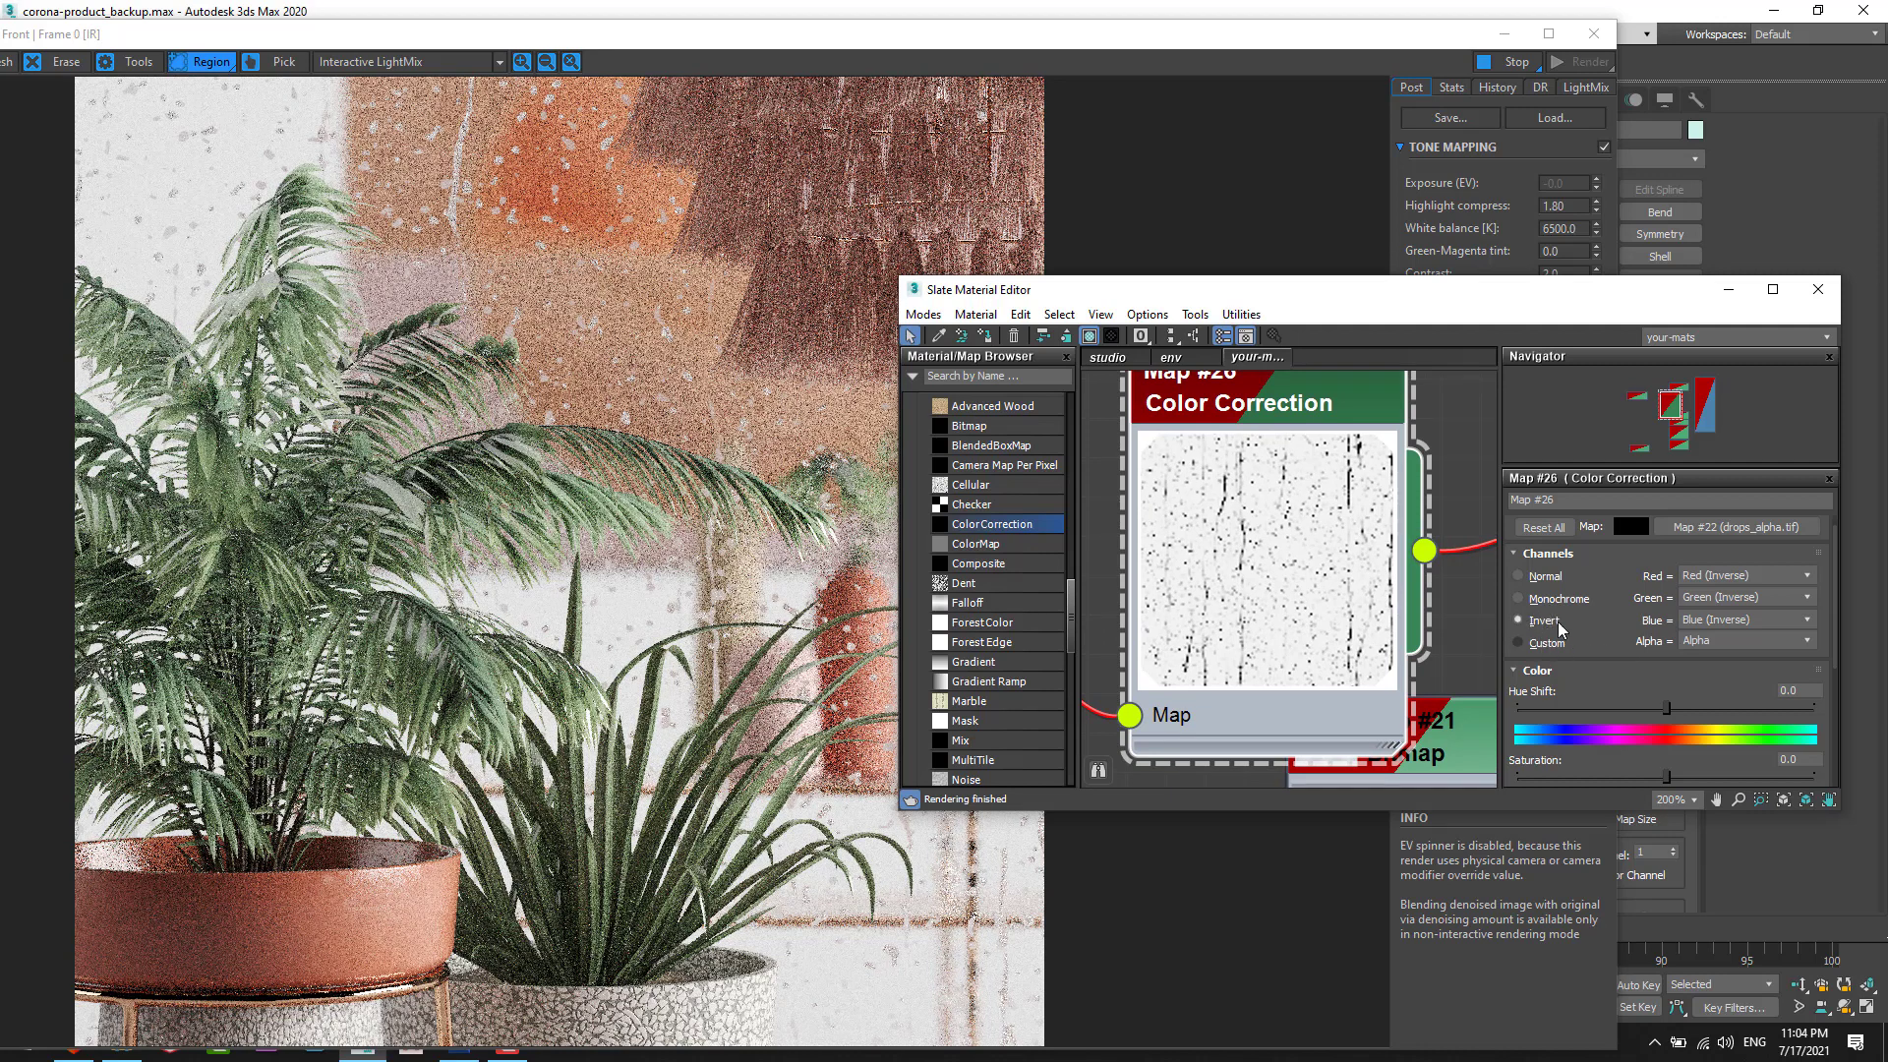
left_click_drag(1613, 691, 1593, 324)
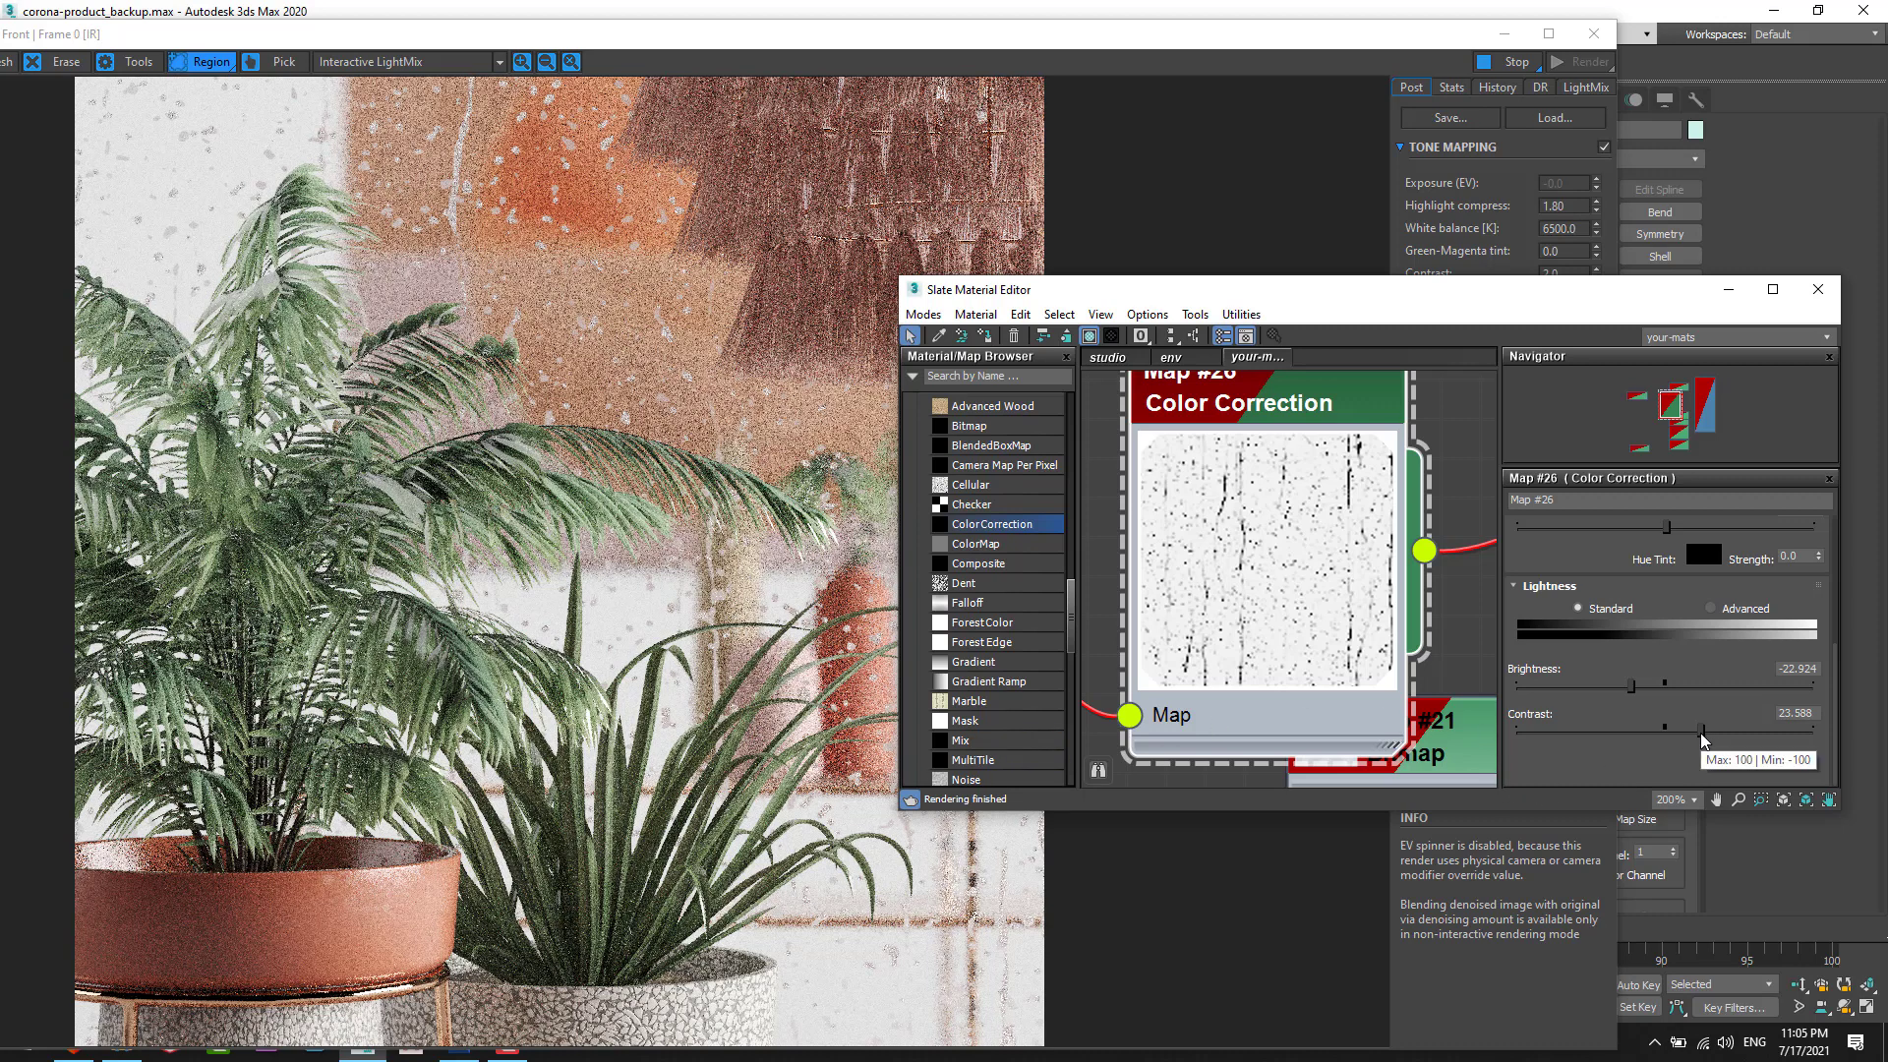
middle_click_drag(1256, 570, 1239, 592)
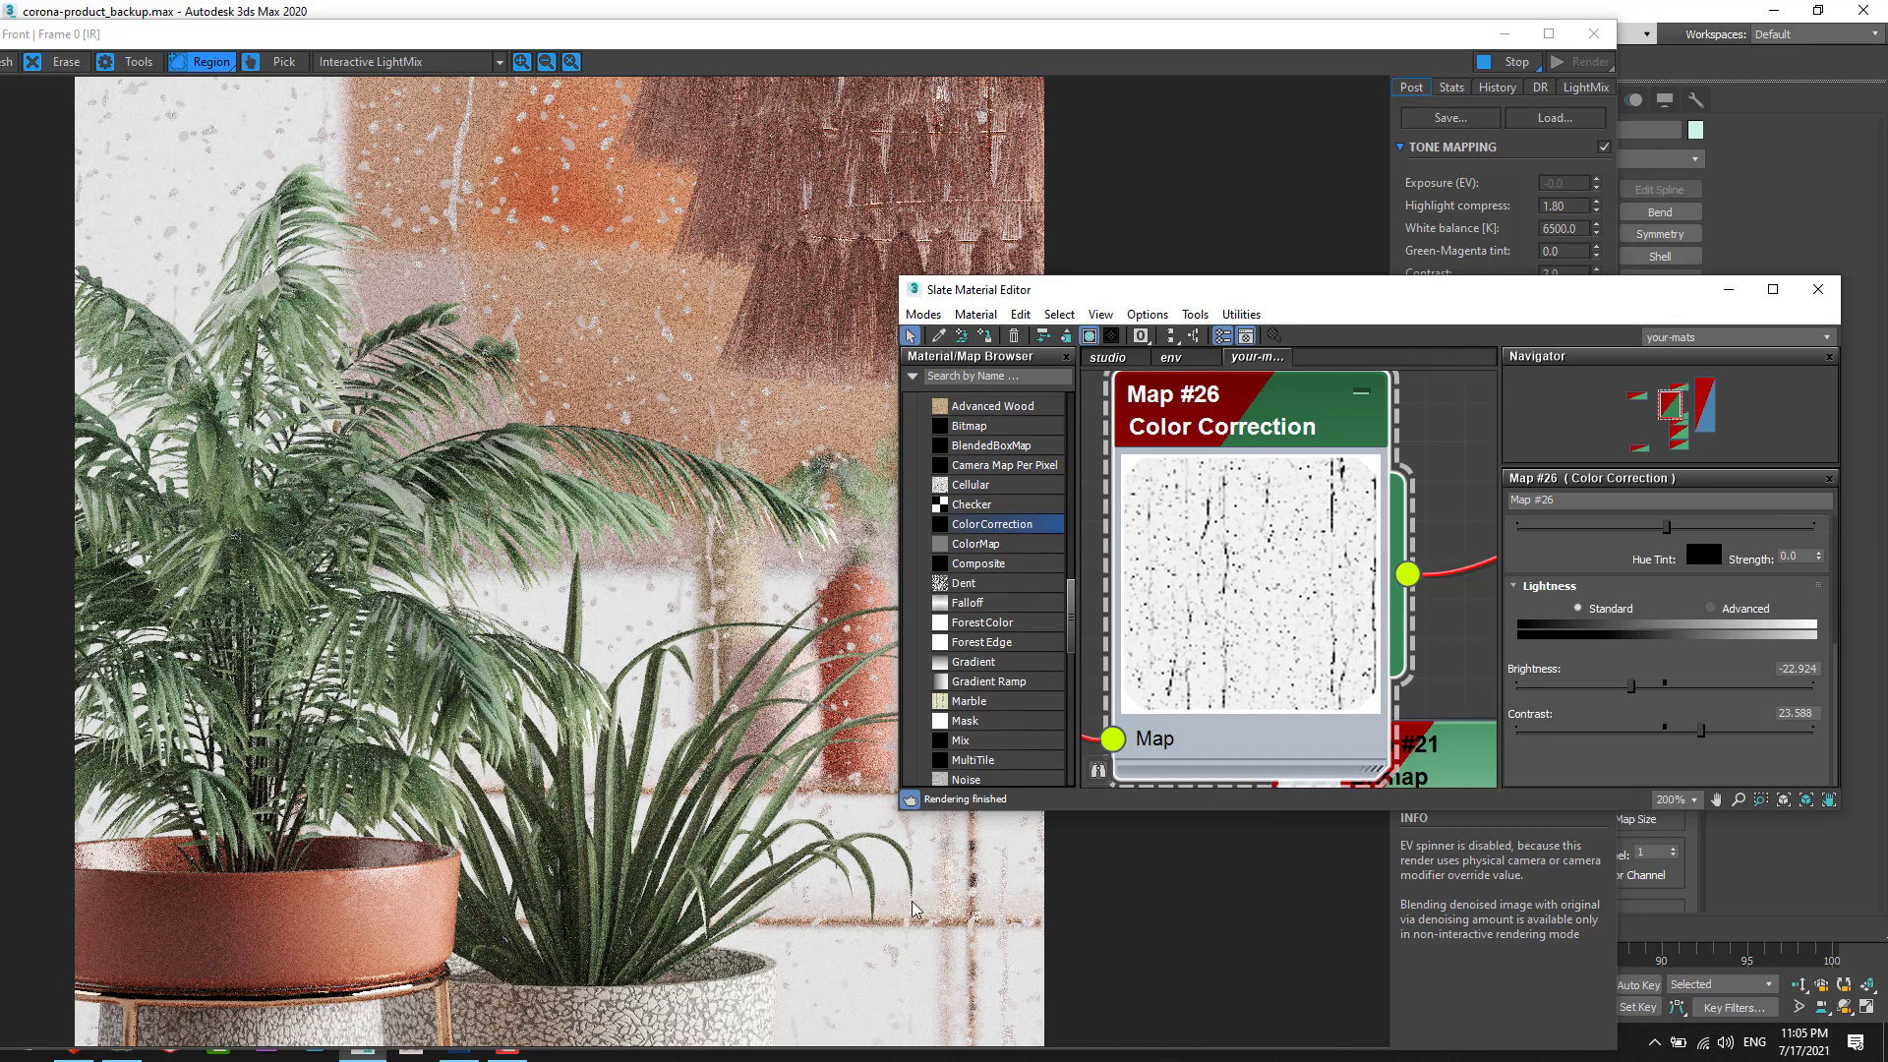
left_click_drag(1701, 730, 1770, 730)
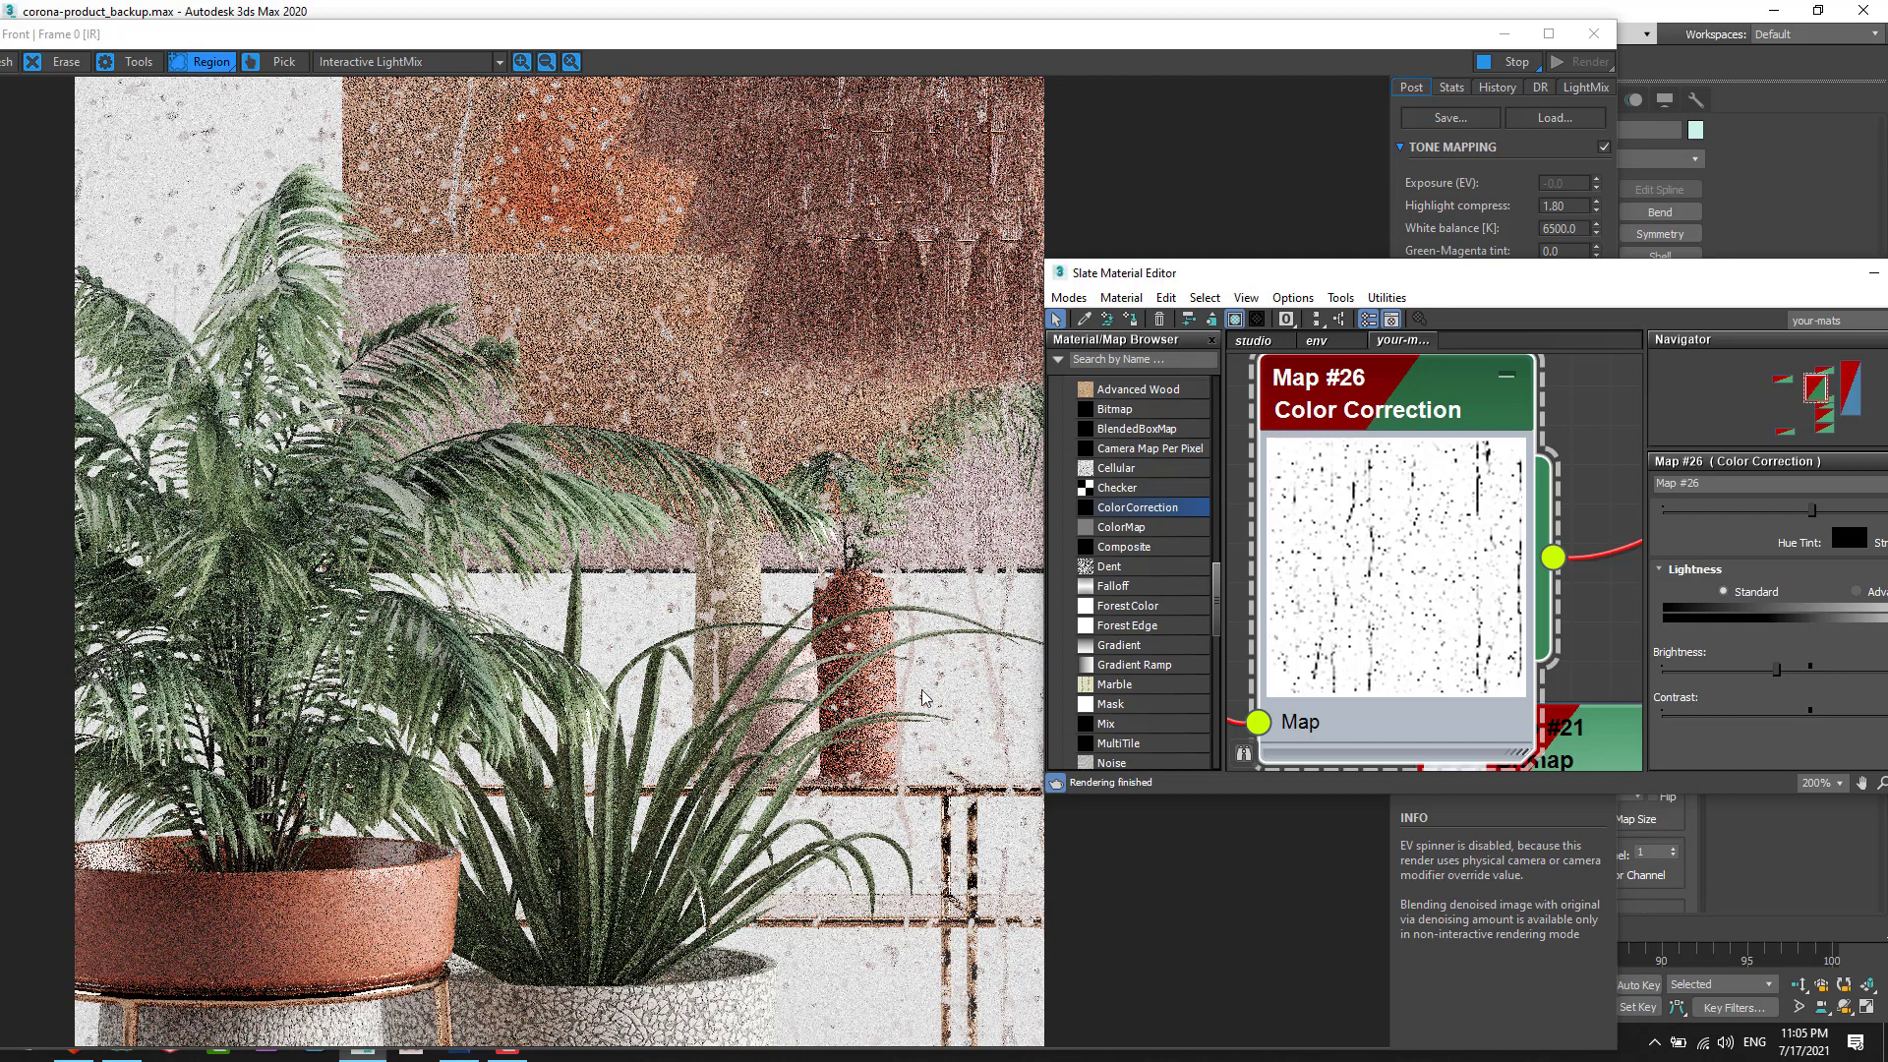
left_click_drag(1667, 305, 1588, 288)
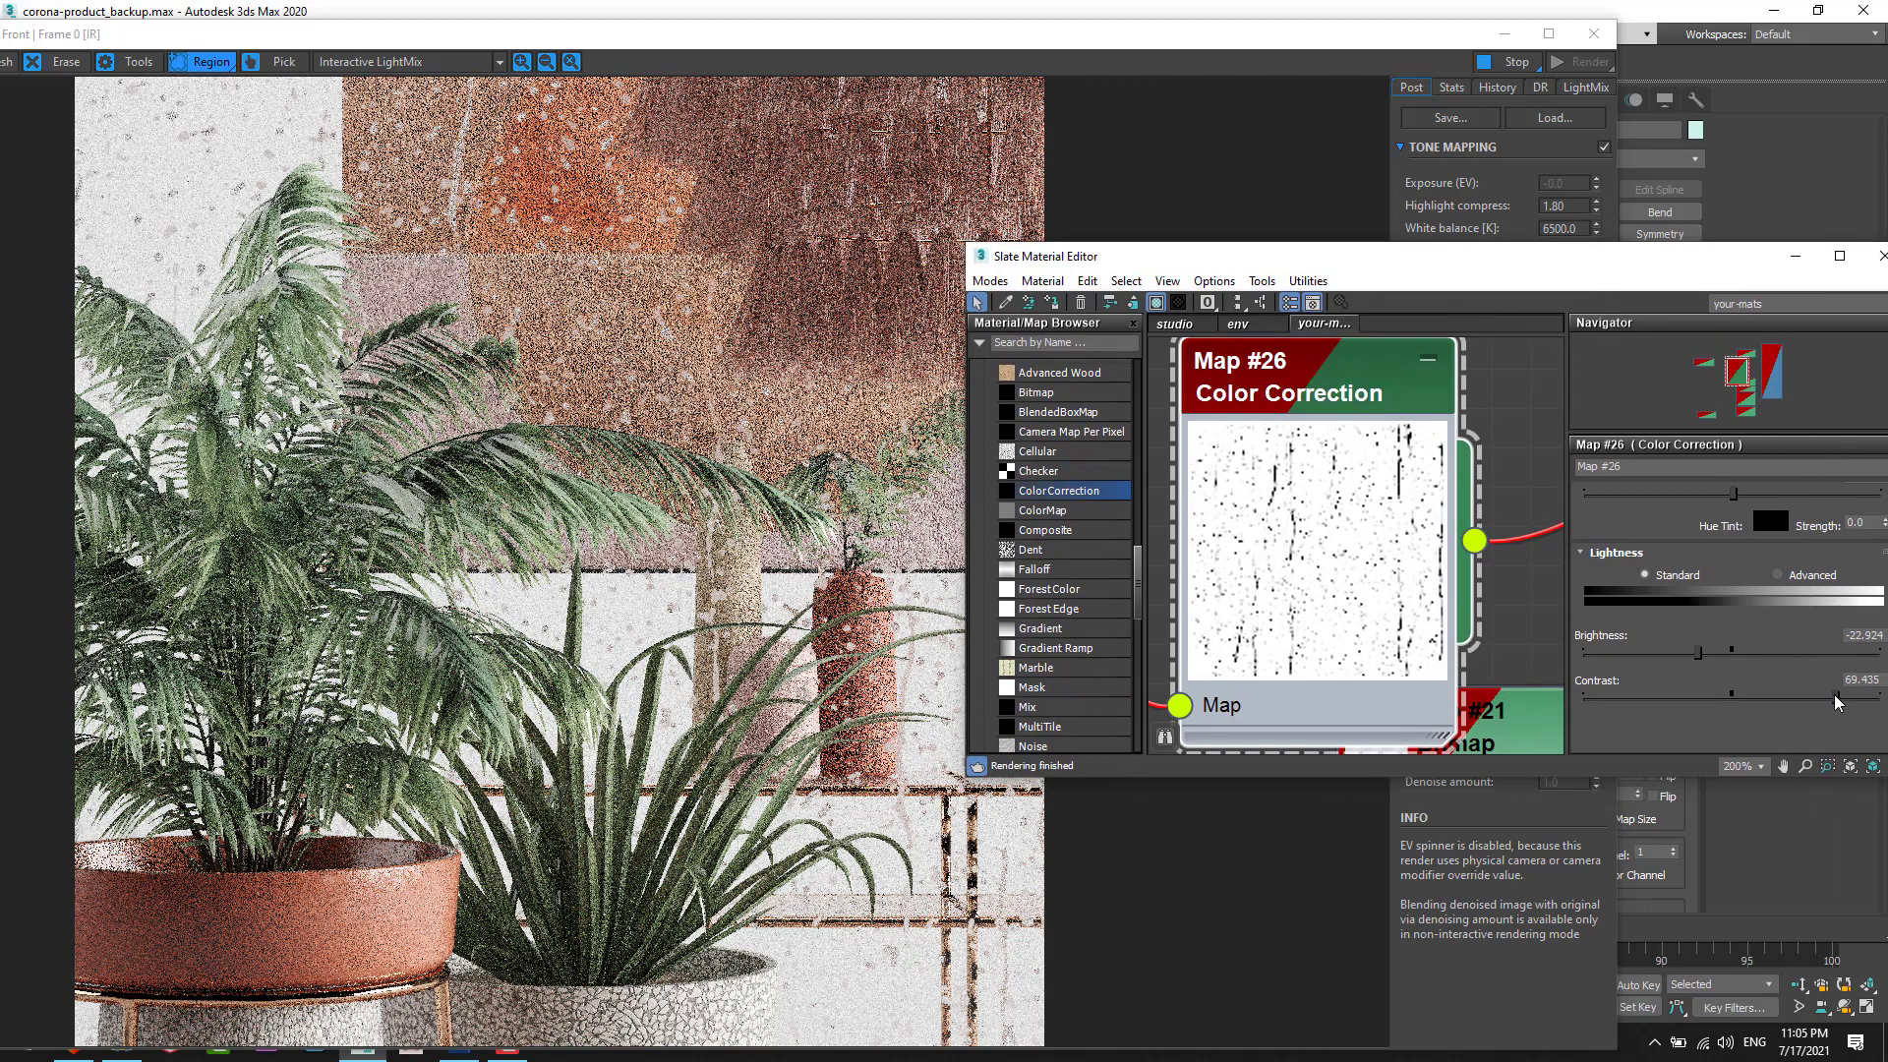
left_click_drag(1835, 700, 1650, 698)
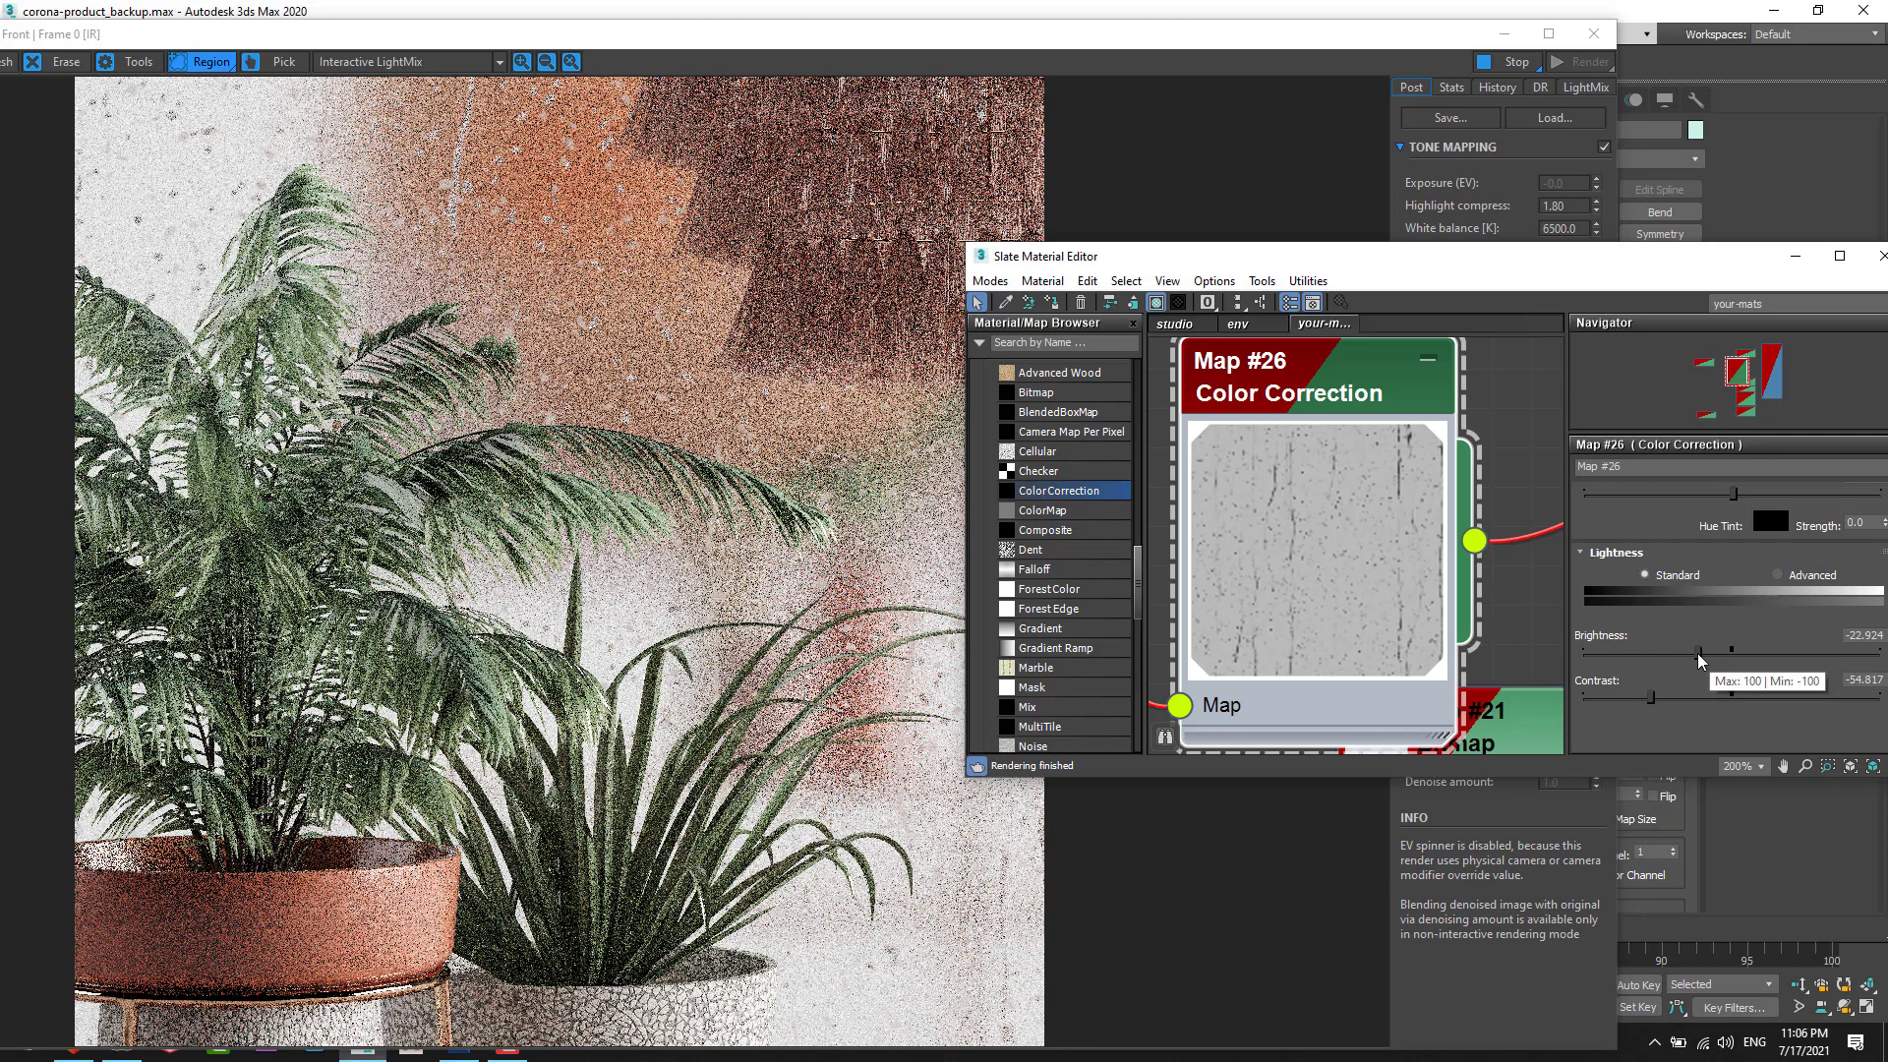
Step: Set the Color Correction map's Brightness to about 15.6 and its Contrast slightly above zero, checking the drops in the enlarged render
left_click_drag(1699, 653, 1757, 653)
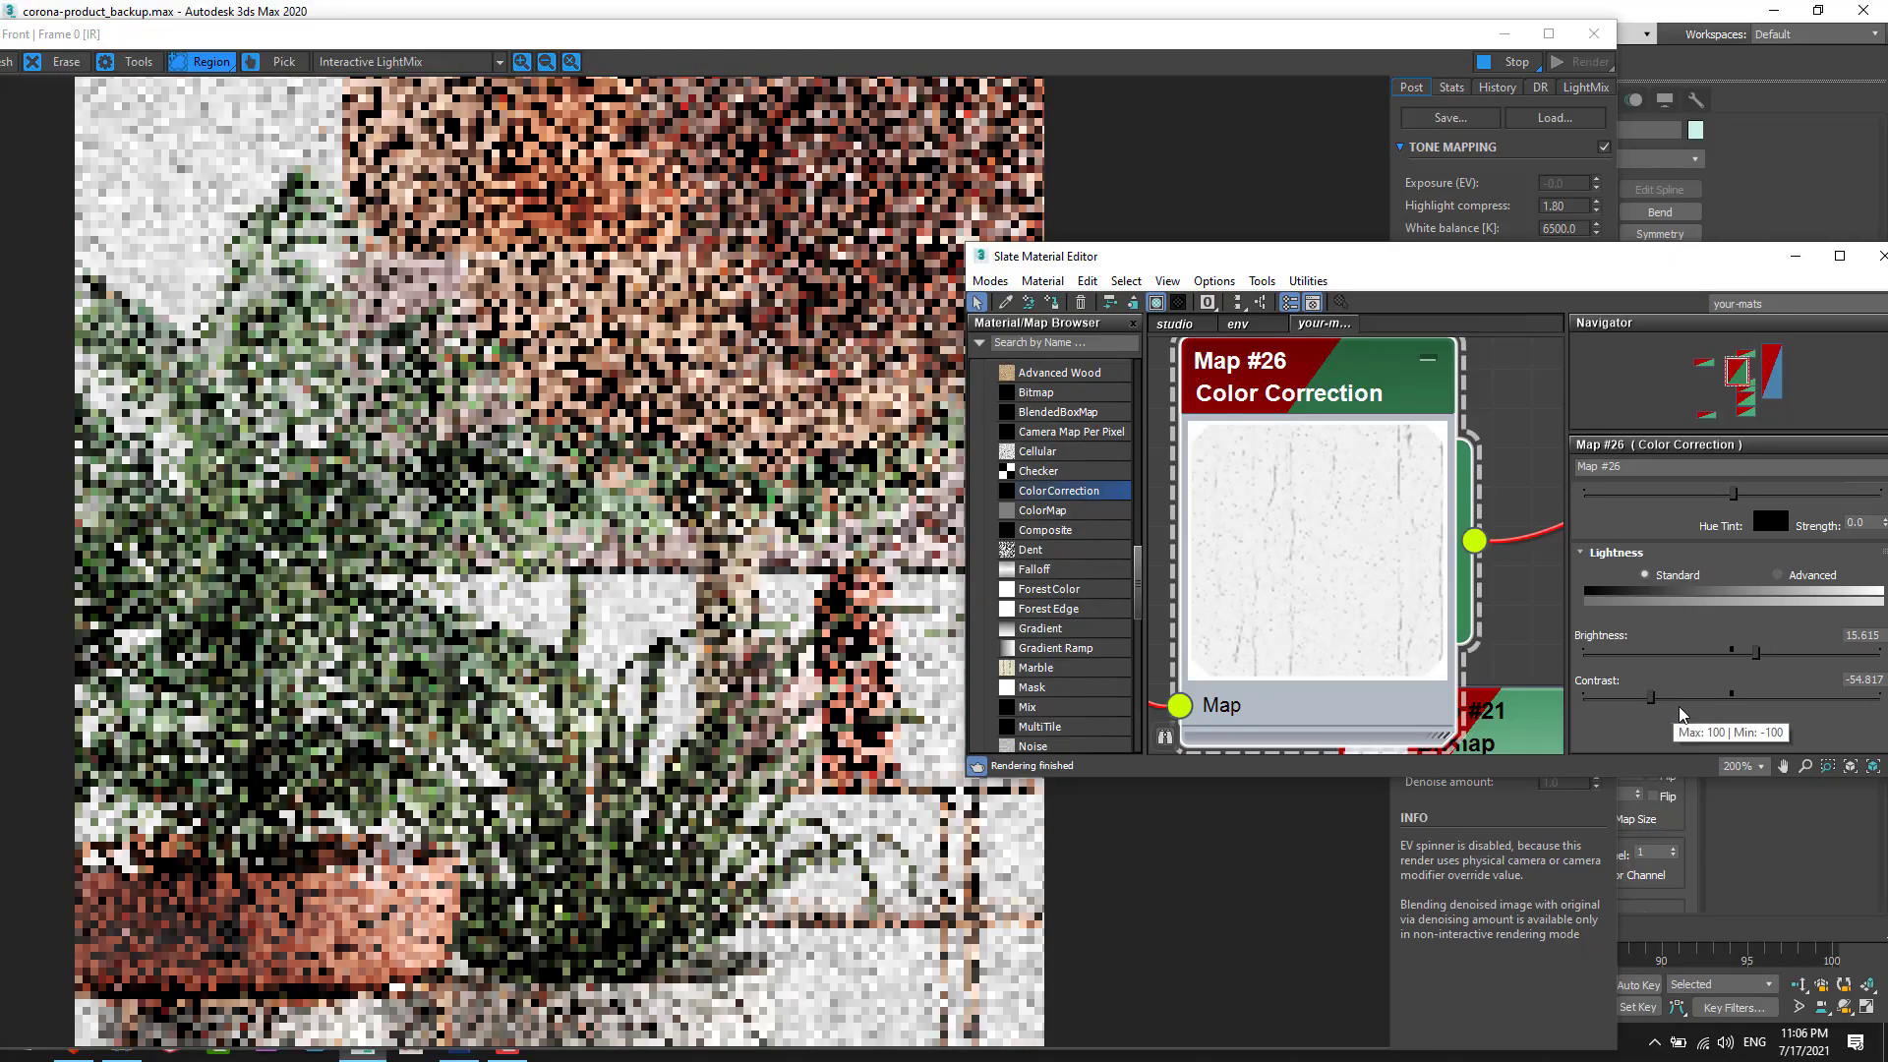
left_click_drag(1652, 698, 1751, 697)
middle_click_drag(1349, 723, 1301, 590)
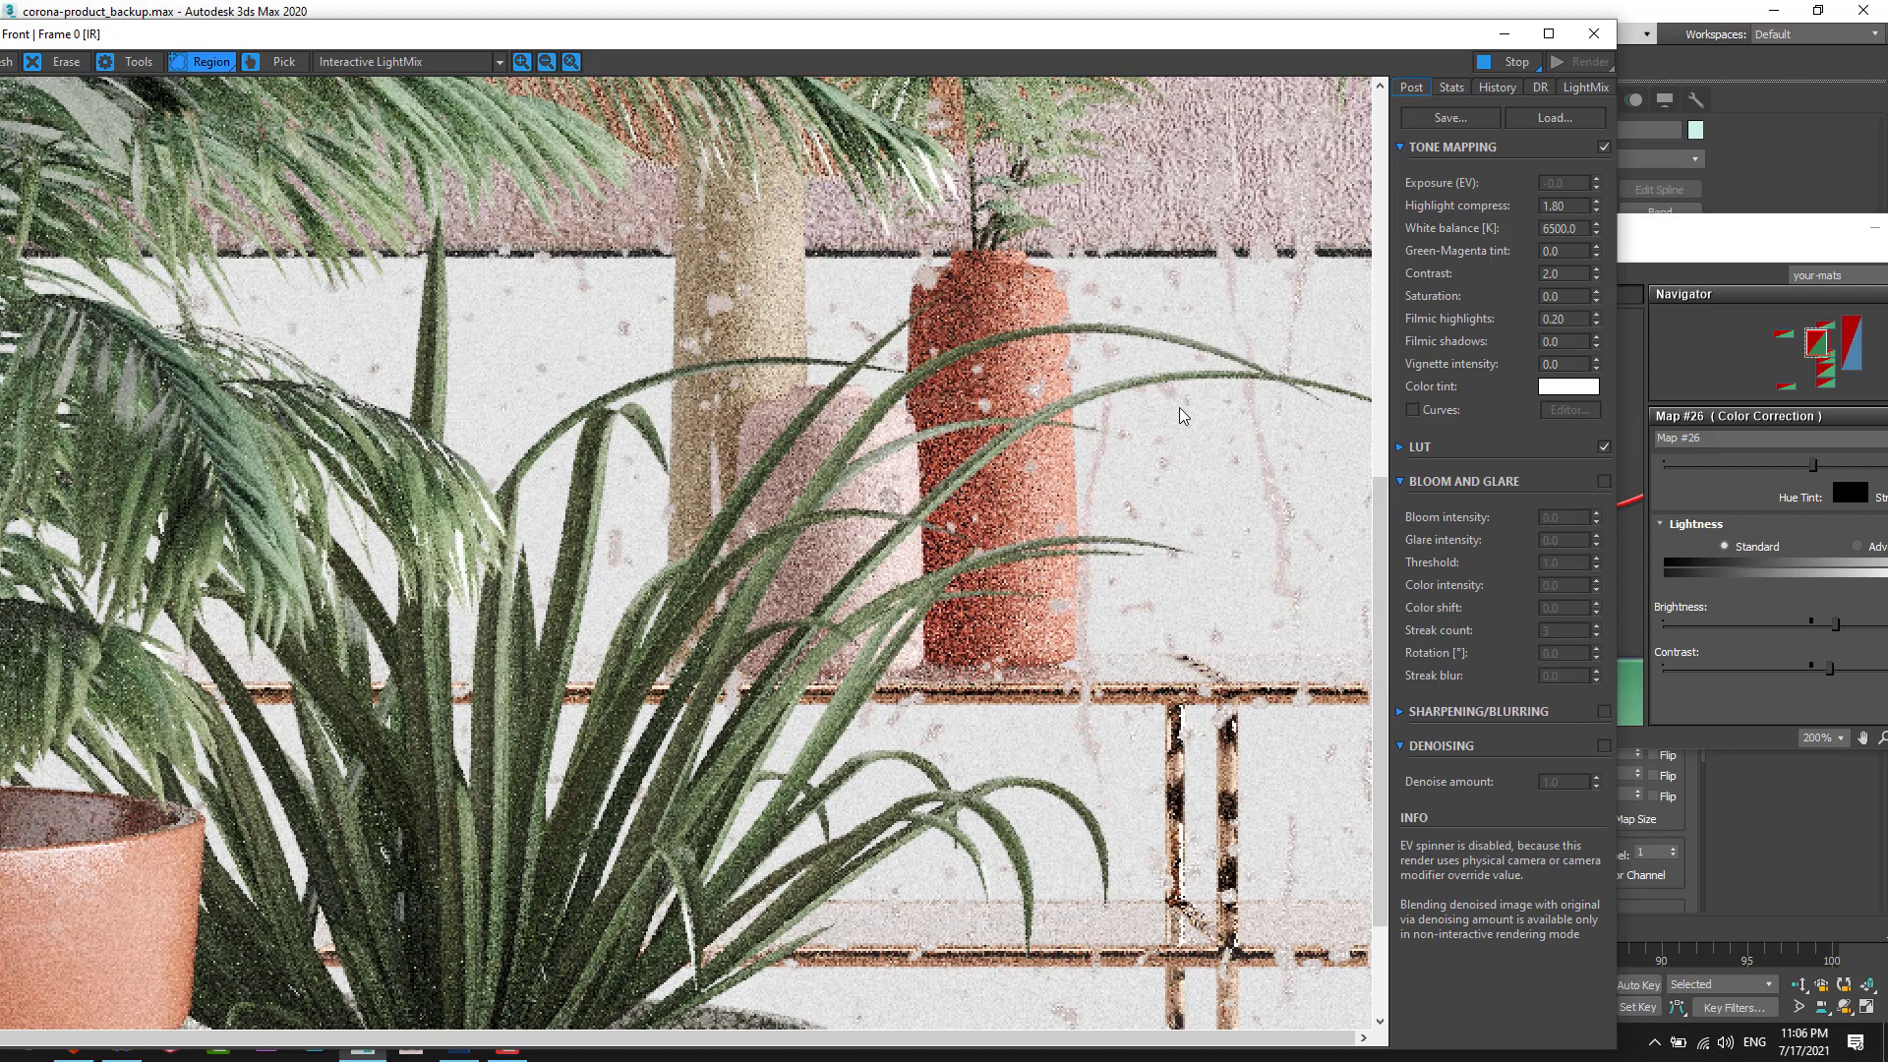
Step: Keep the Color Correction map's channels on Invert and collapse its enlarged node preview
left_click(1739, 233)
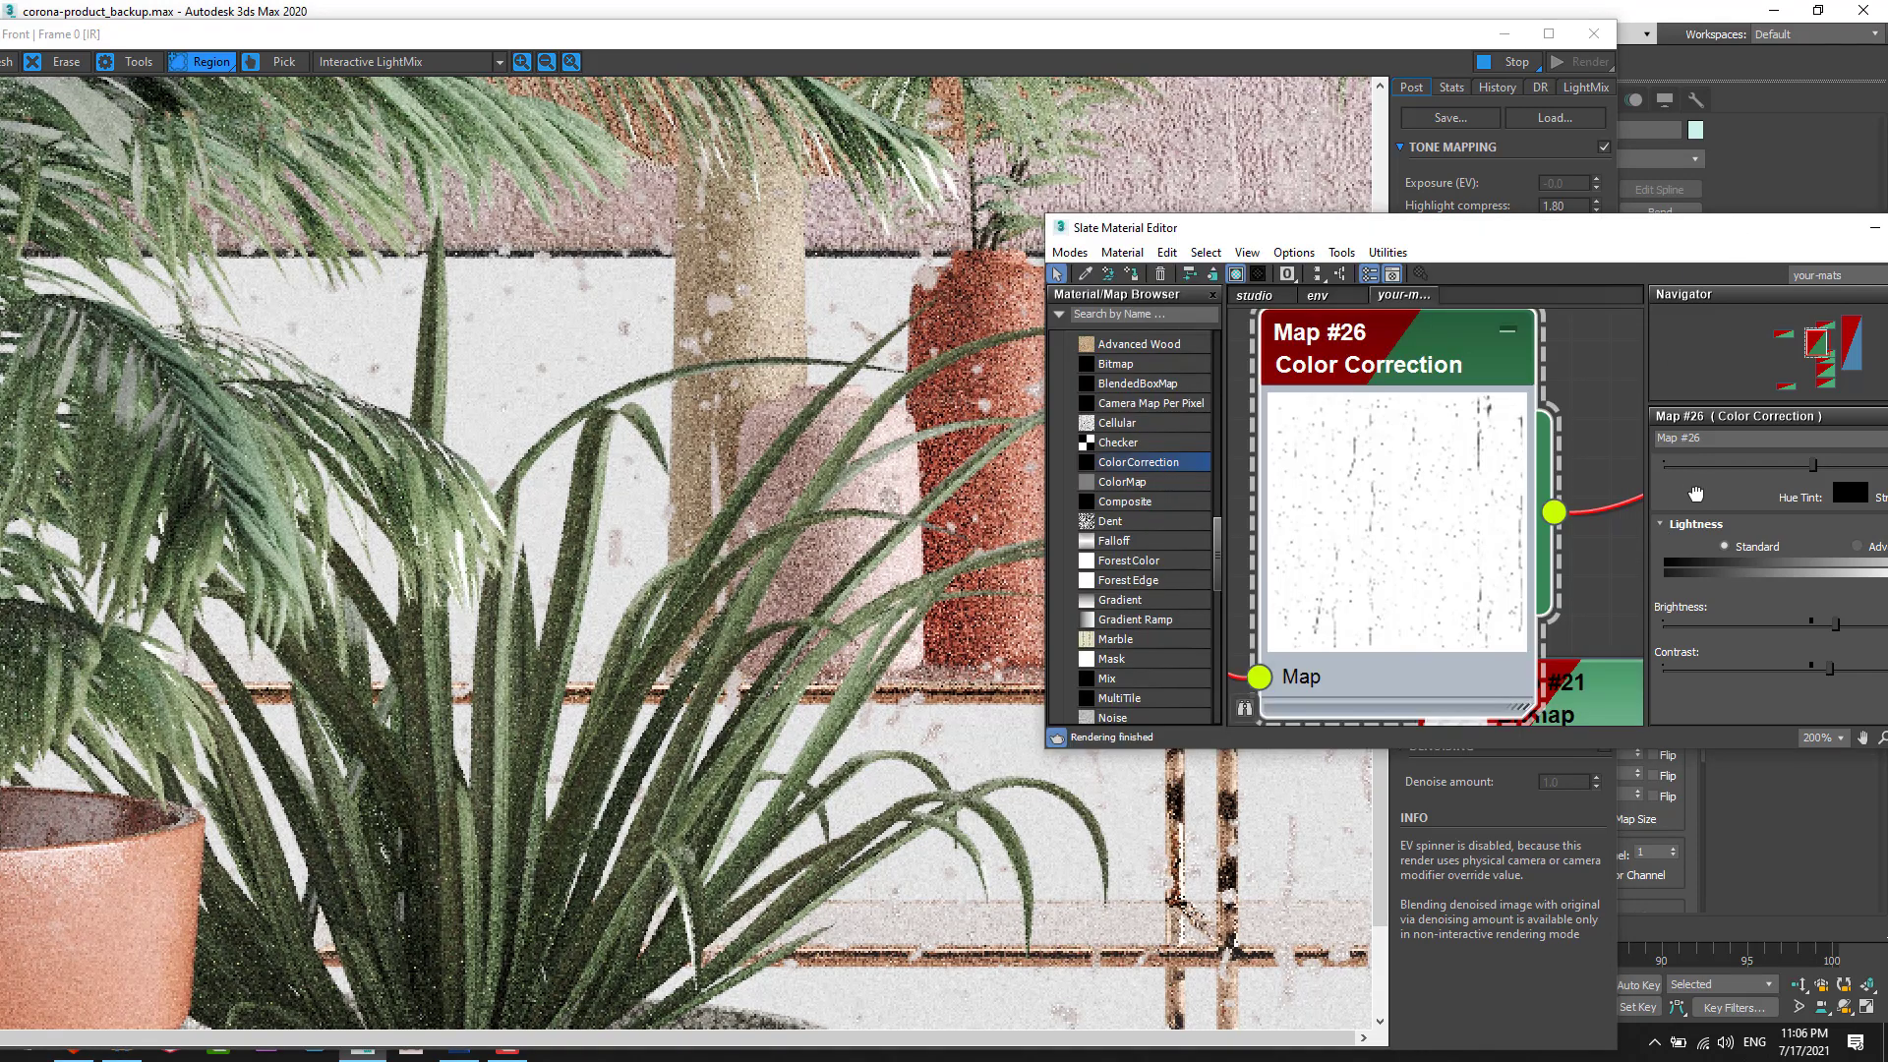
left_click(1688, 579)
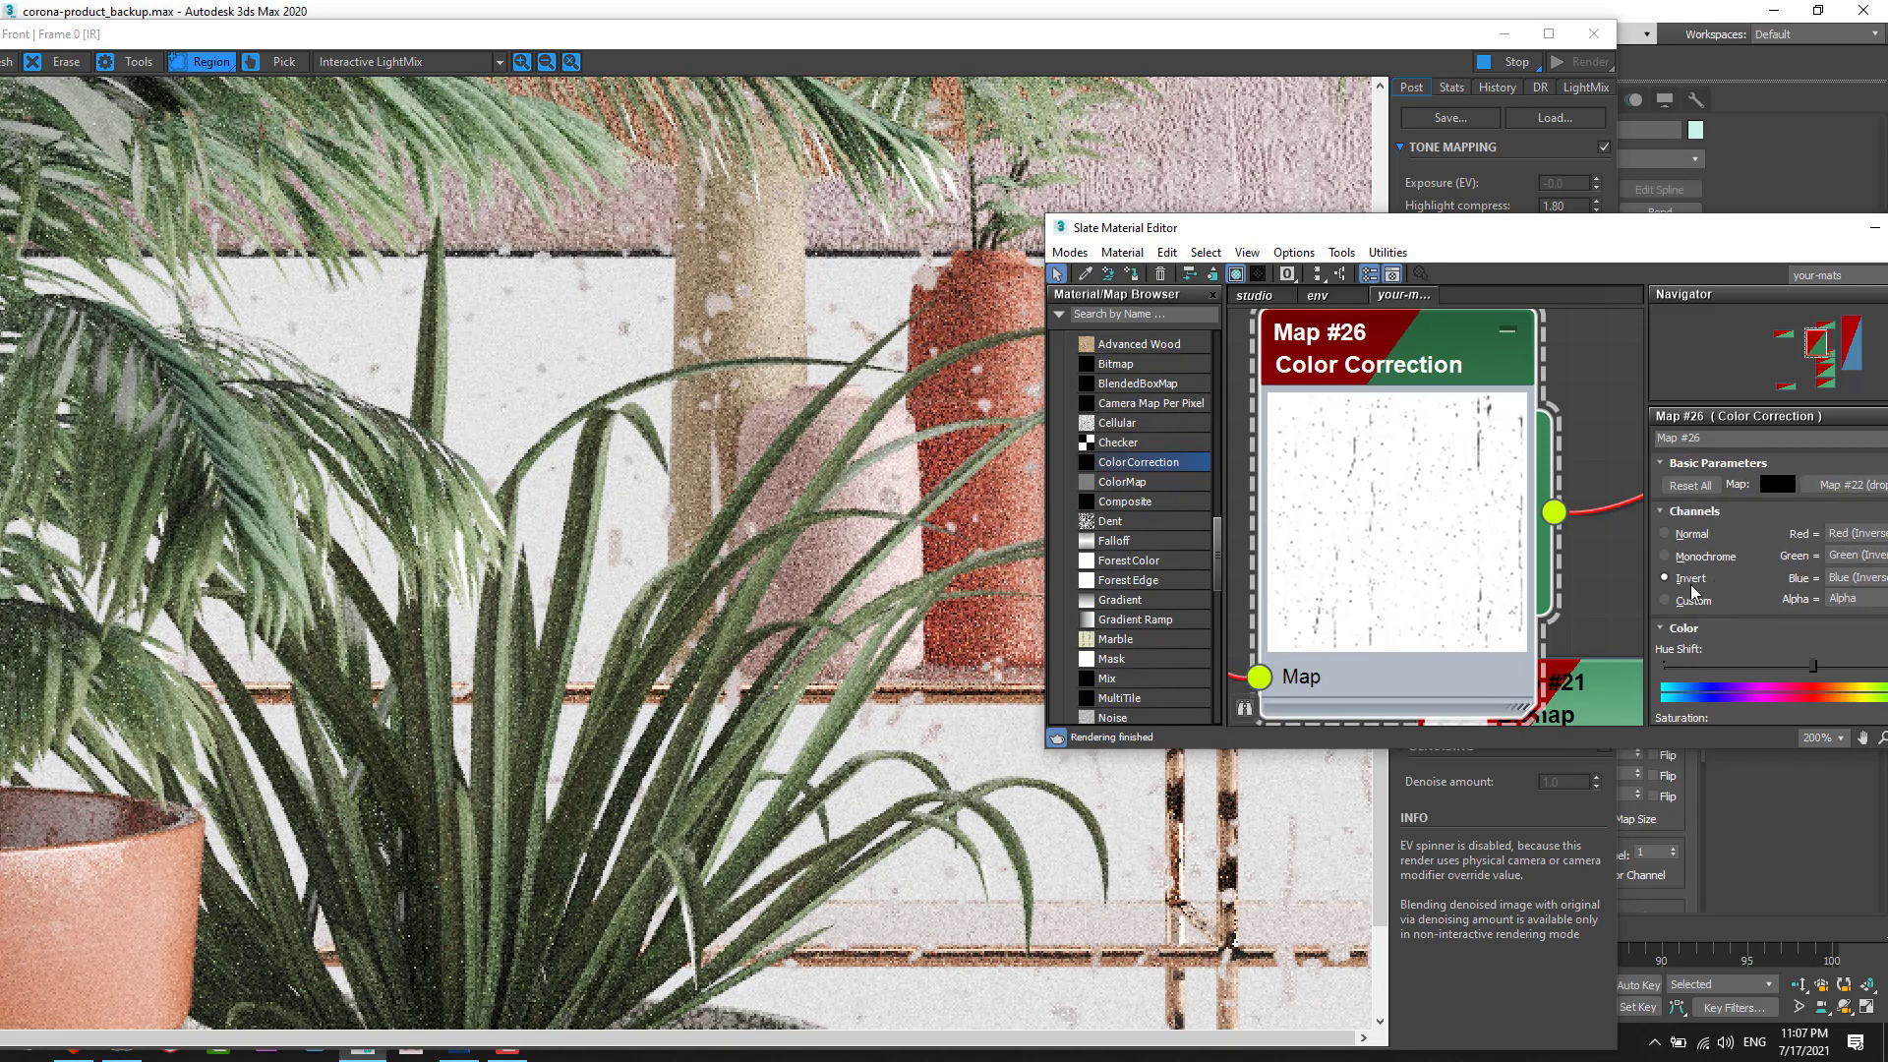
scroll(1800, 611, "down", 3)
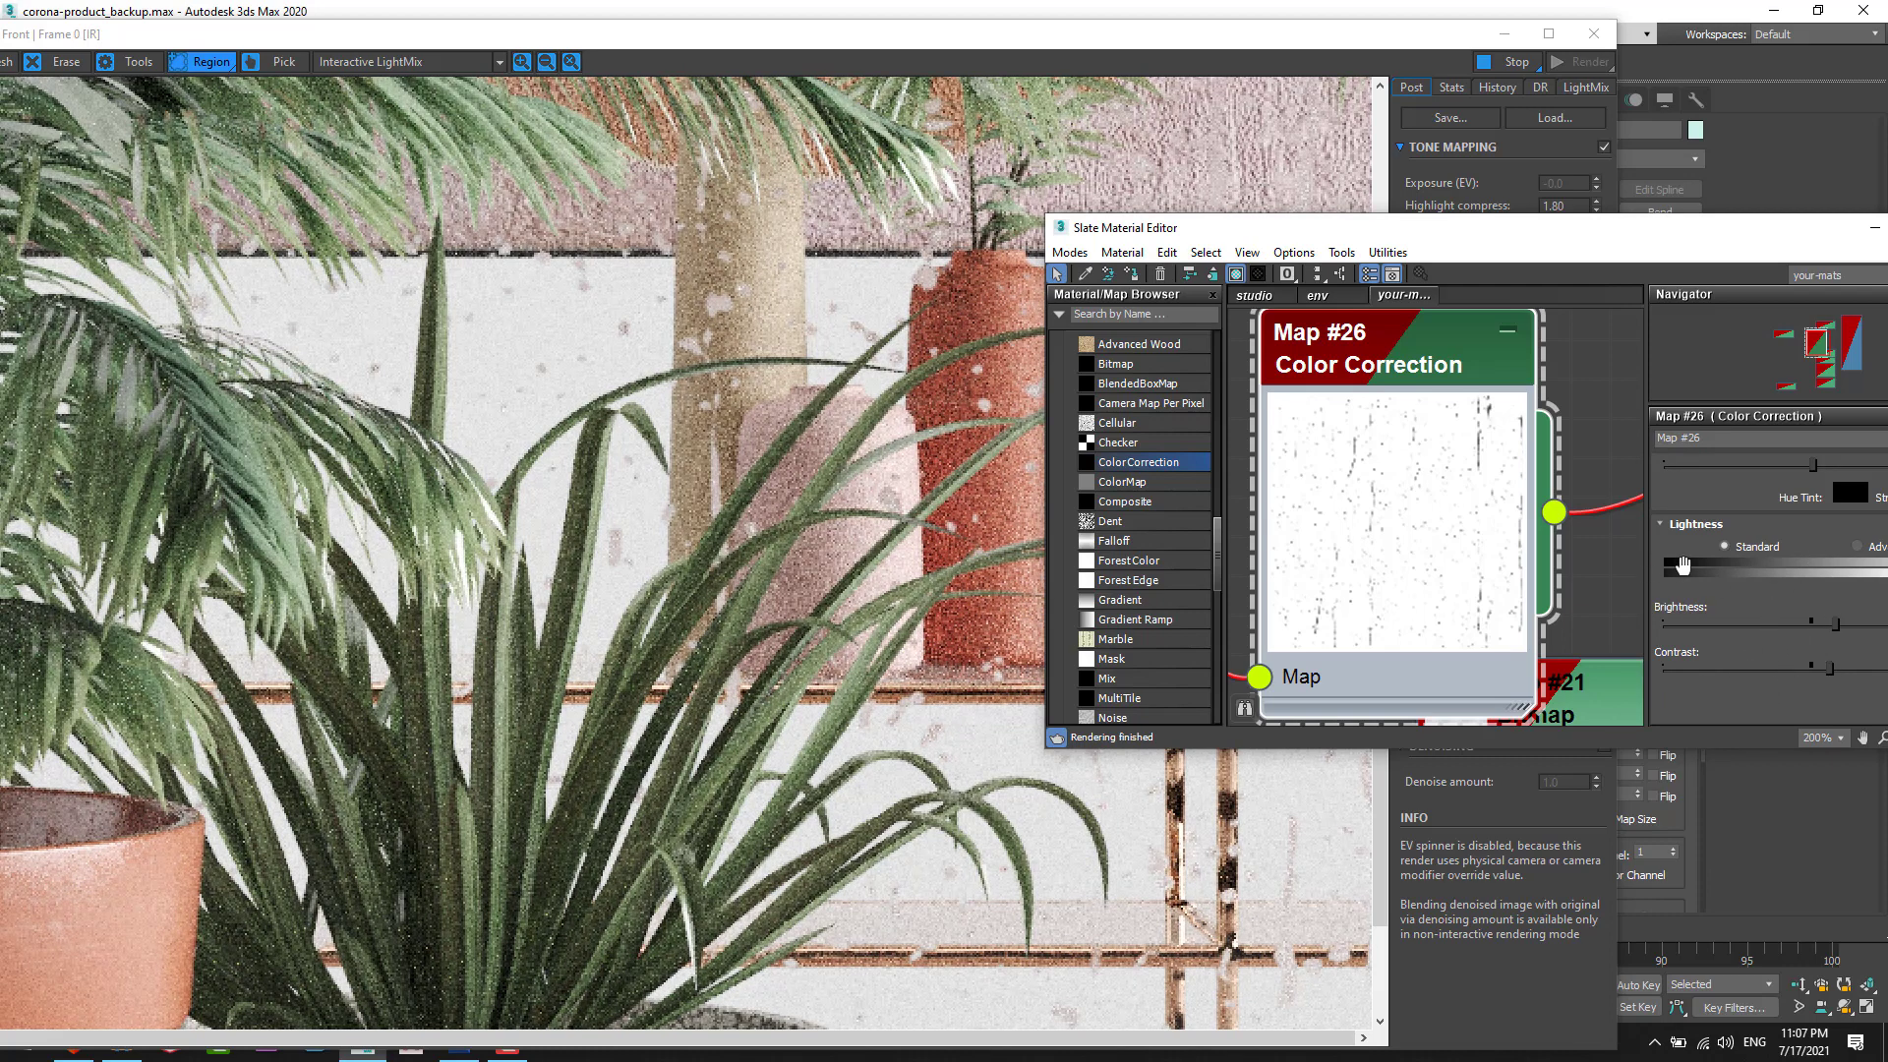
scroll(1528, 477, "down", 3)
scroll(1524, 489, "down", 5)
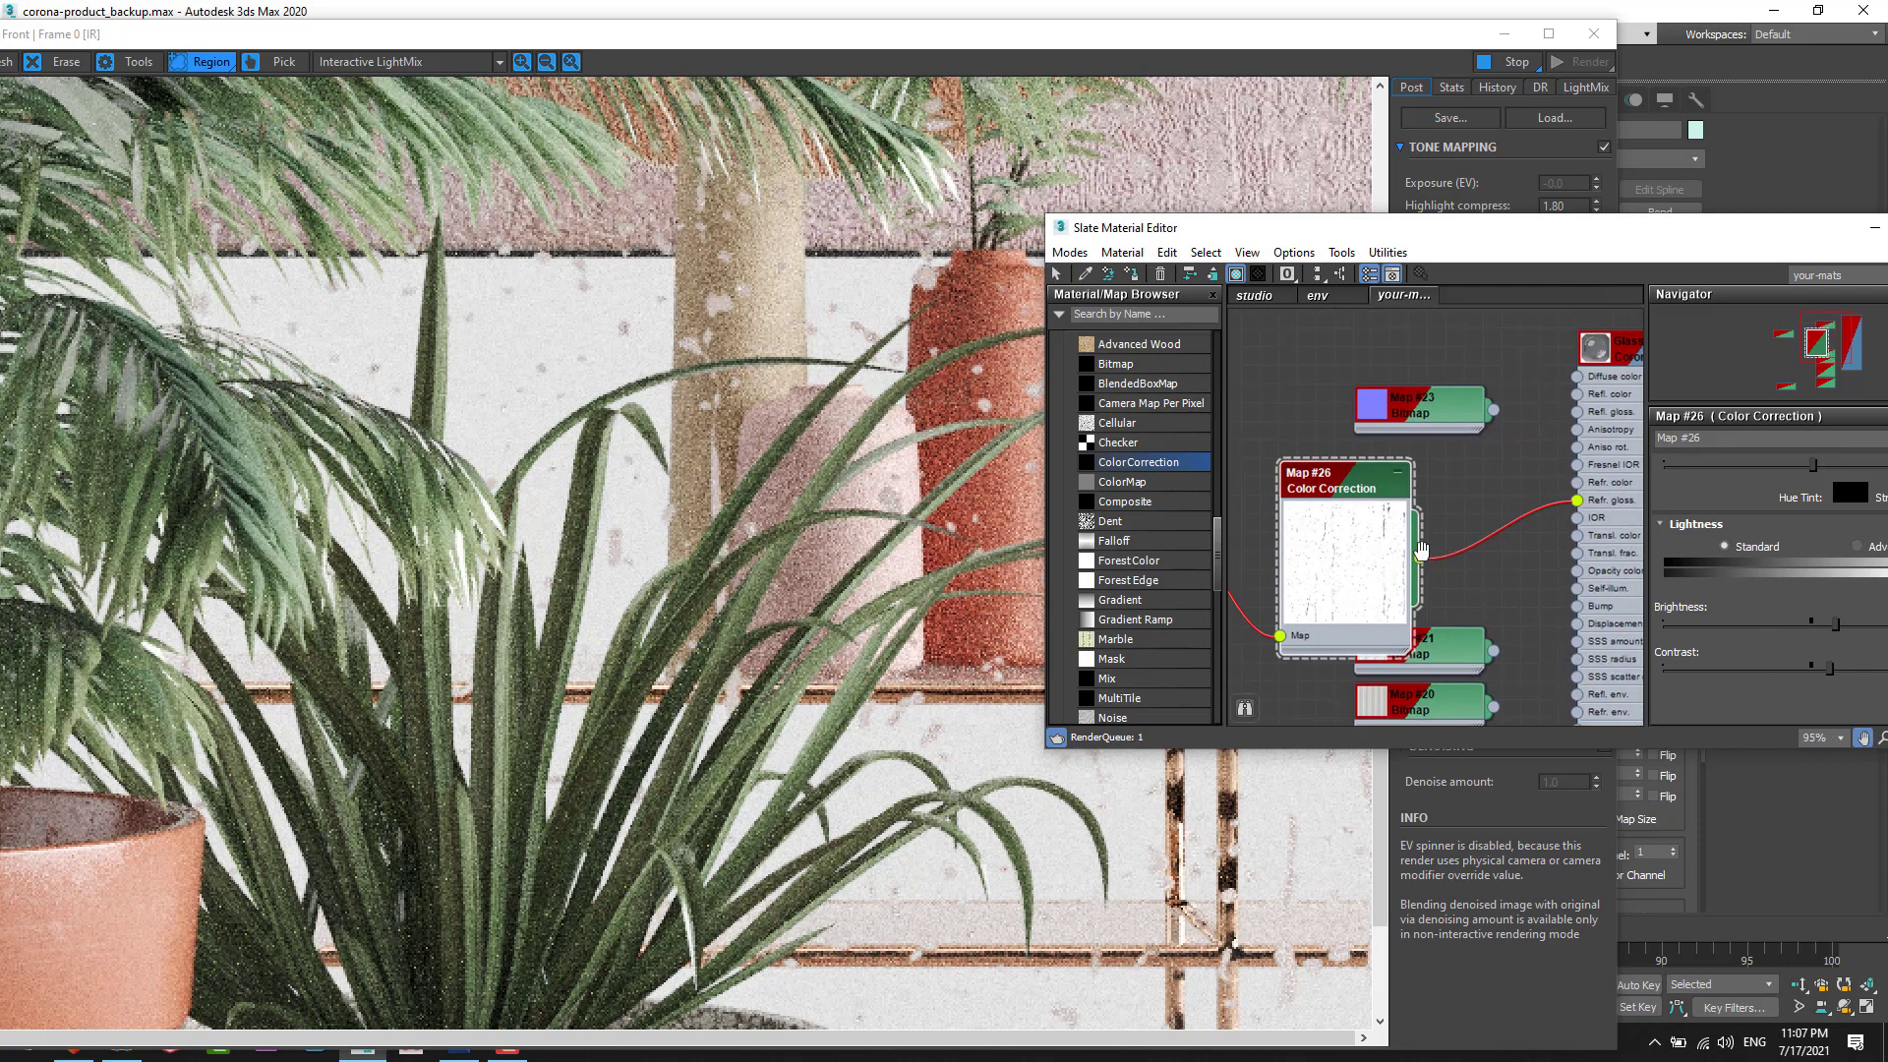
left_click_drag(1426, 496, 1406, 503)
double_click(1403, 504)
Step: Move the Map #23 normal bitmap aside, add a CoronaNormal map beside it and open the new map's parameters
left_click_drag(1402, 423, 1260, 401)
middle_click_drag(1361, 413, 1518, 438)
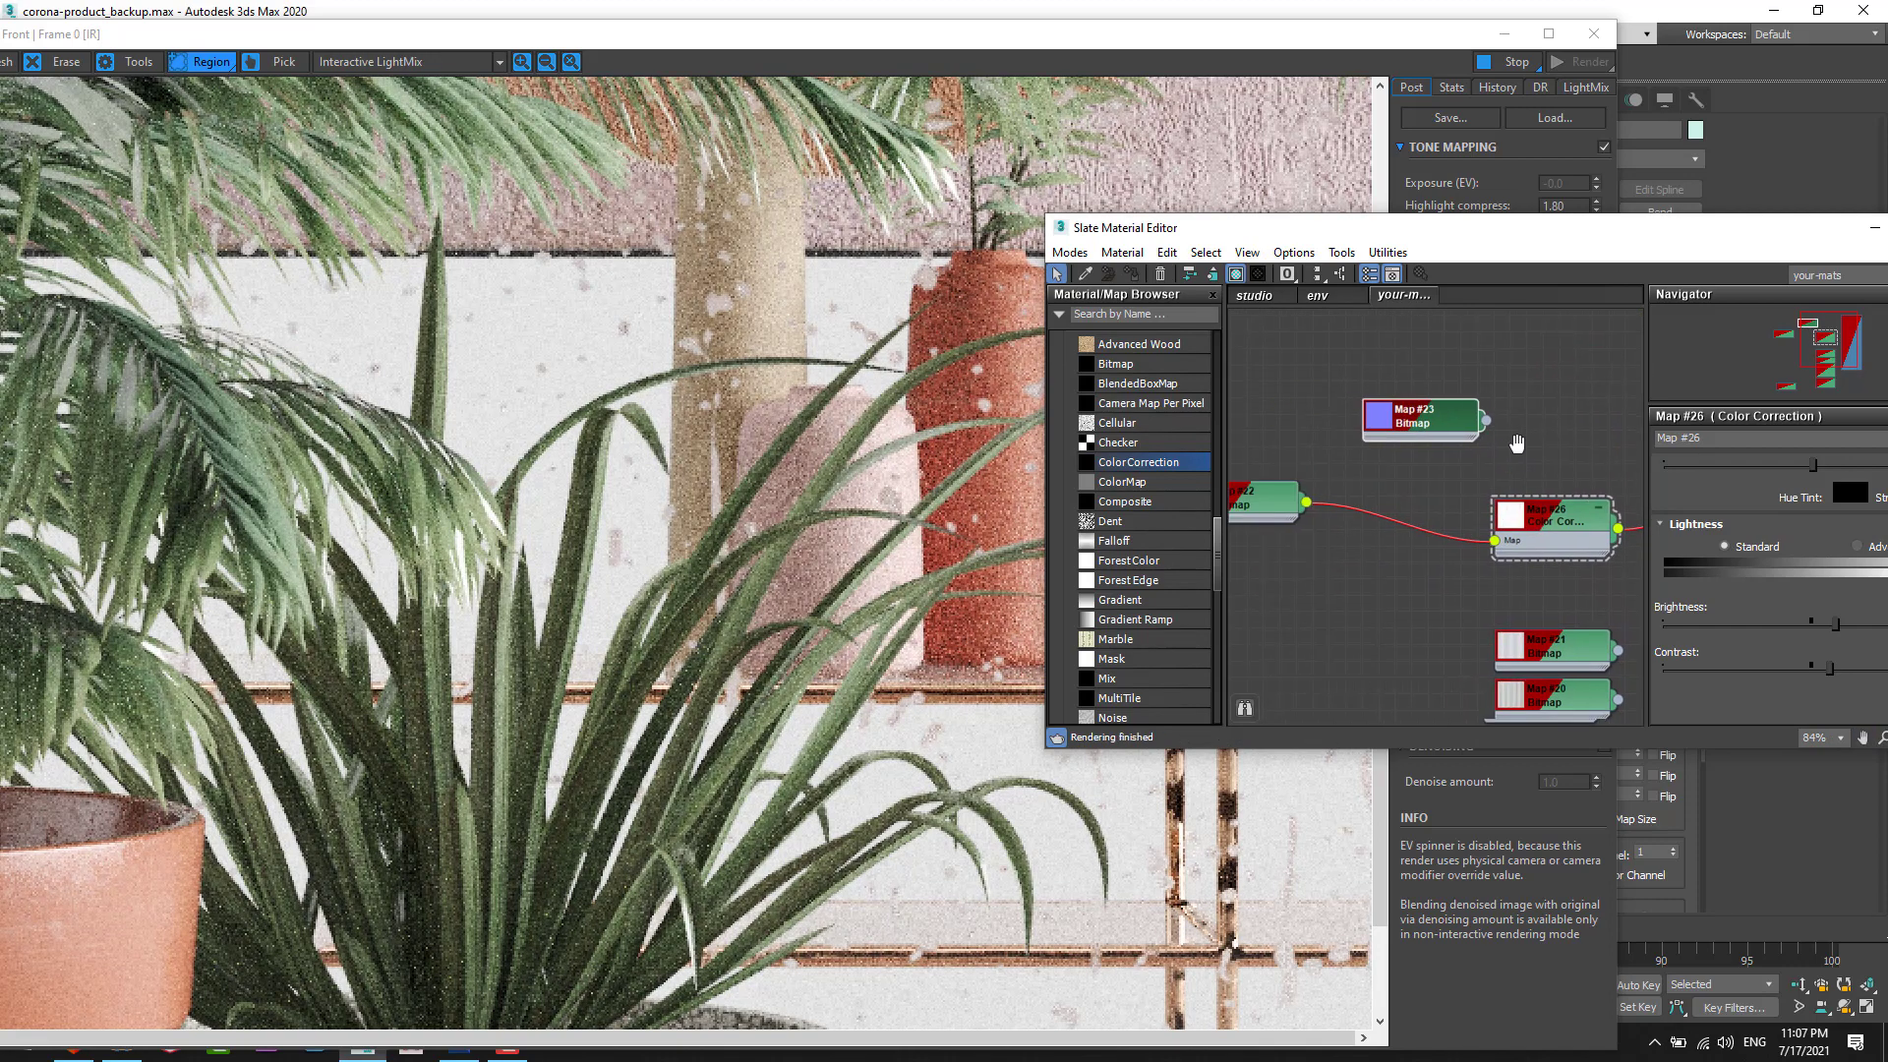
scroll(1518, 439, "down", 1)
left_click_drag(1422, 421, 1277, 407)
scroll(1164, 571, "up", 10)
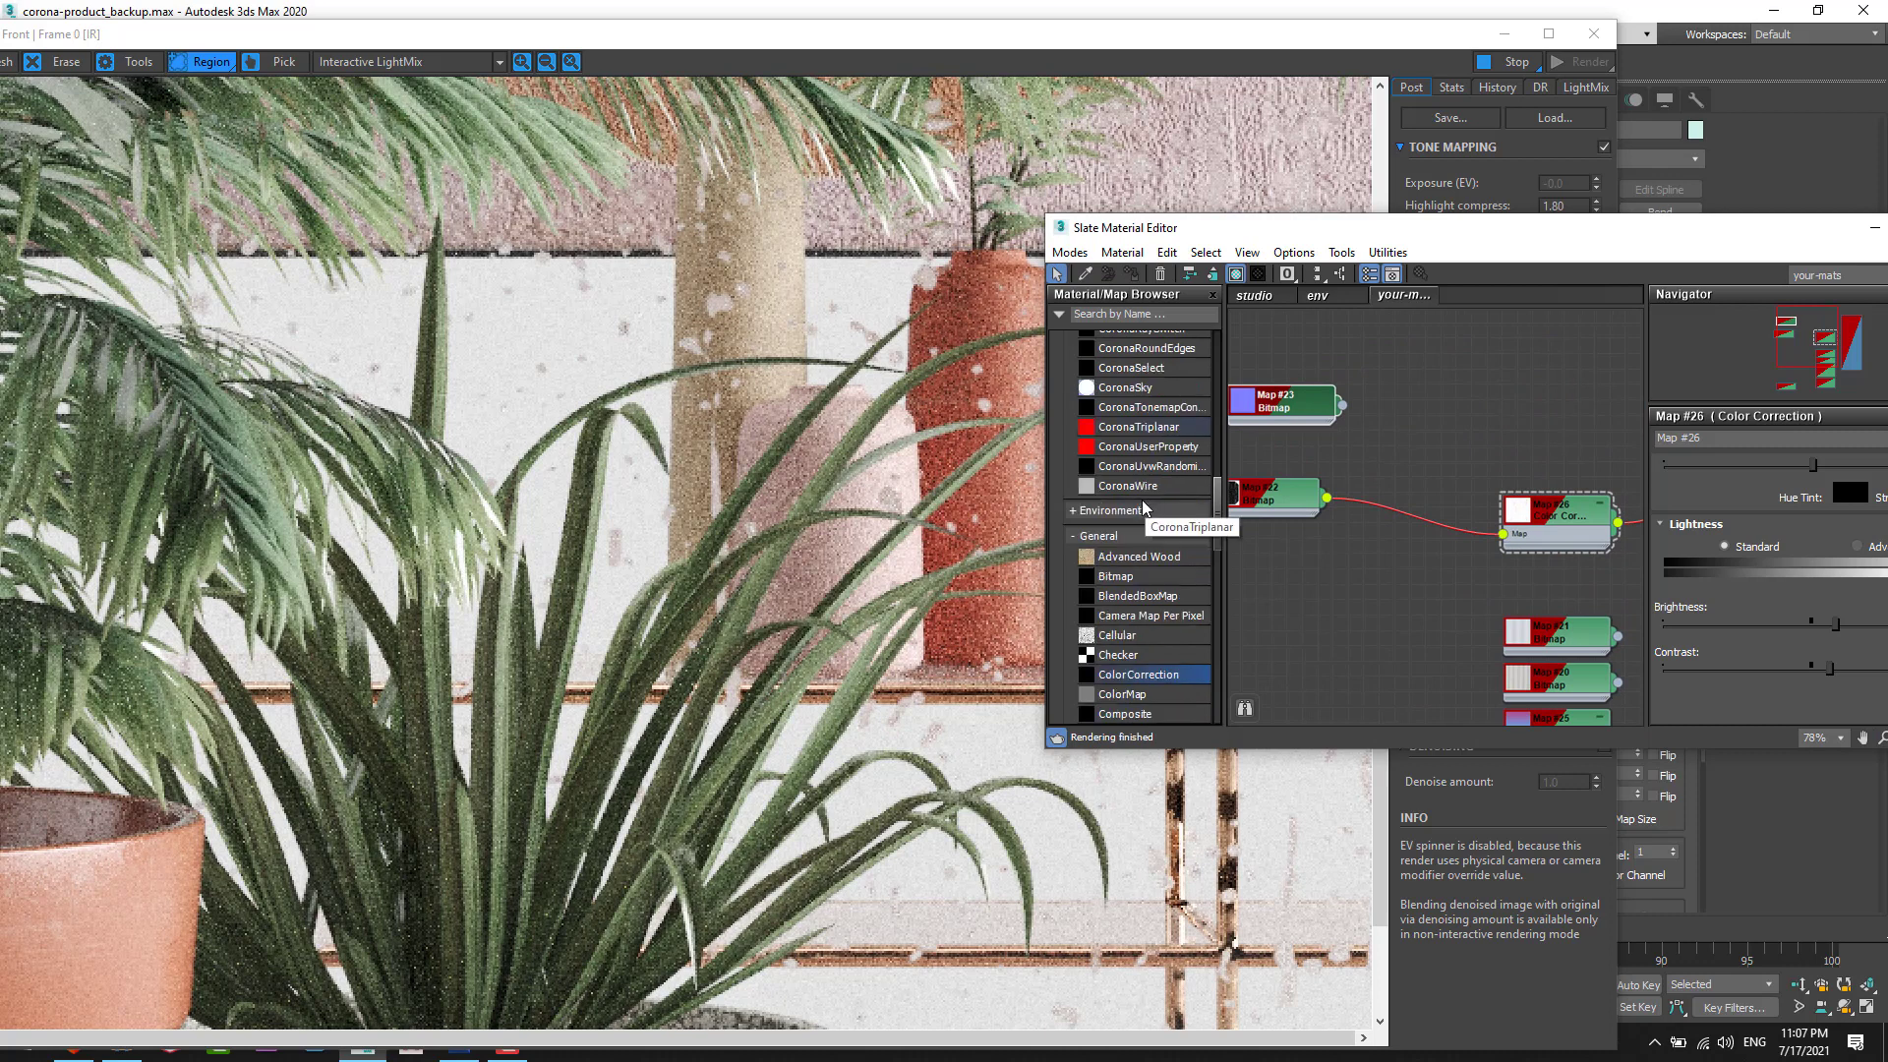
left_click_drag(1140, 525, 1485, 419)
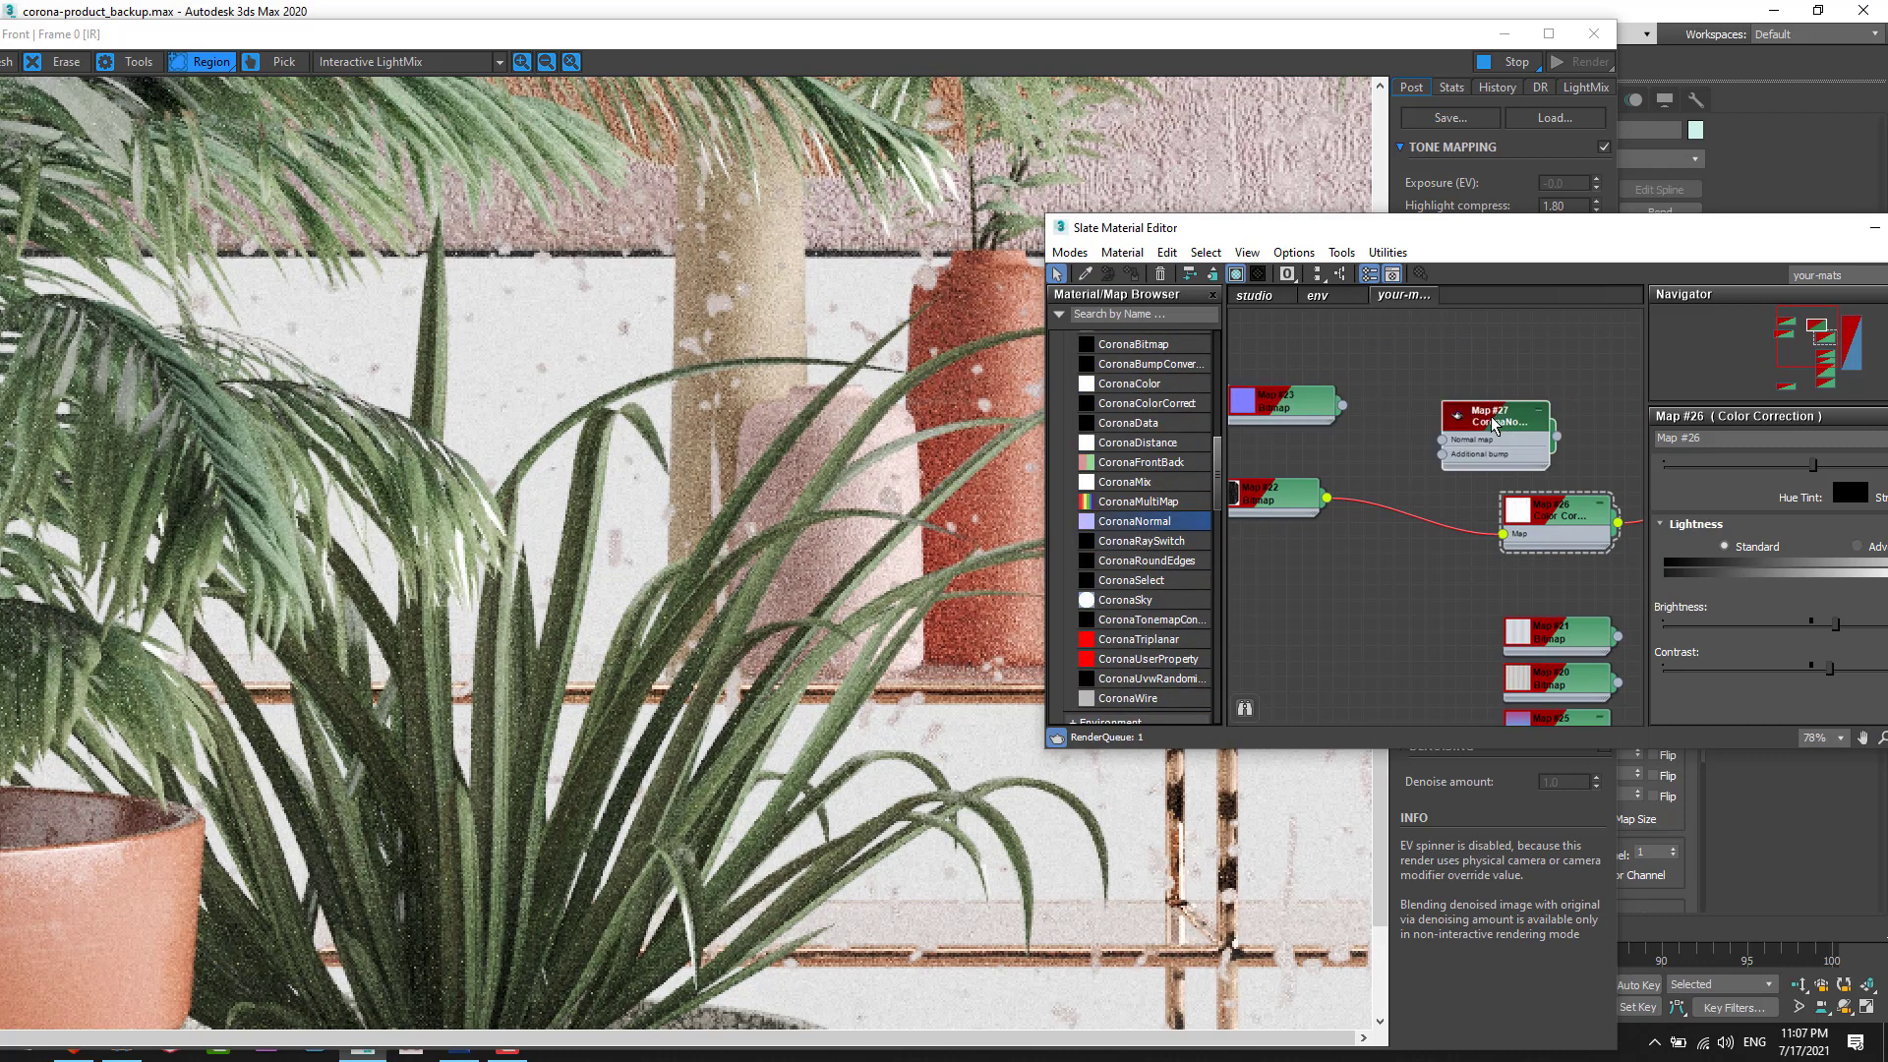
double_click(1488, 423)
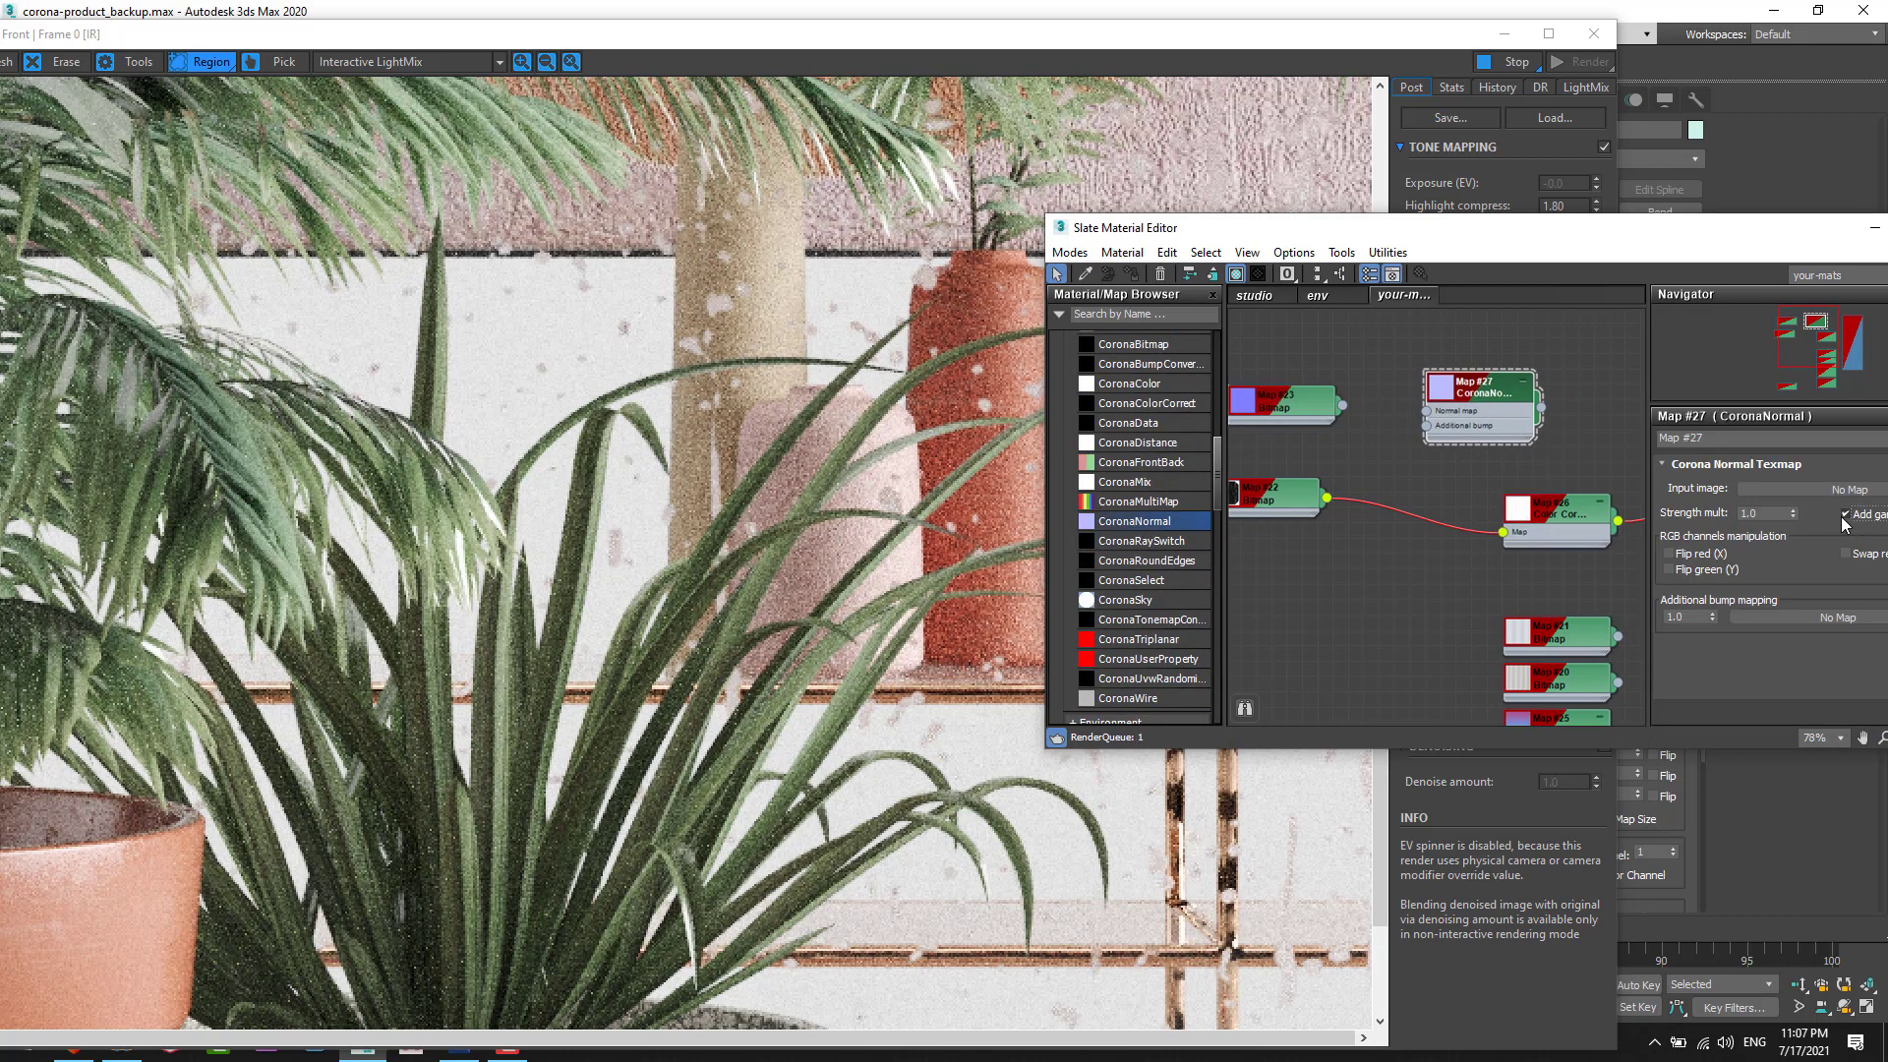
Step: Connect the Map #23 bitmap to the CoronaNormal's Normal map input and the CoronaNormal to Glass Clear's Bump, checking the drops in the render
left_click_drag(1578, 232, 1388, 206)
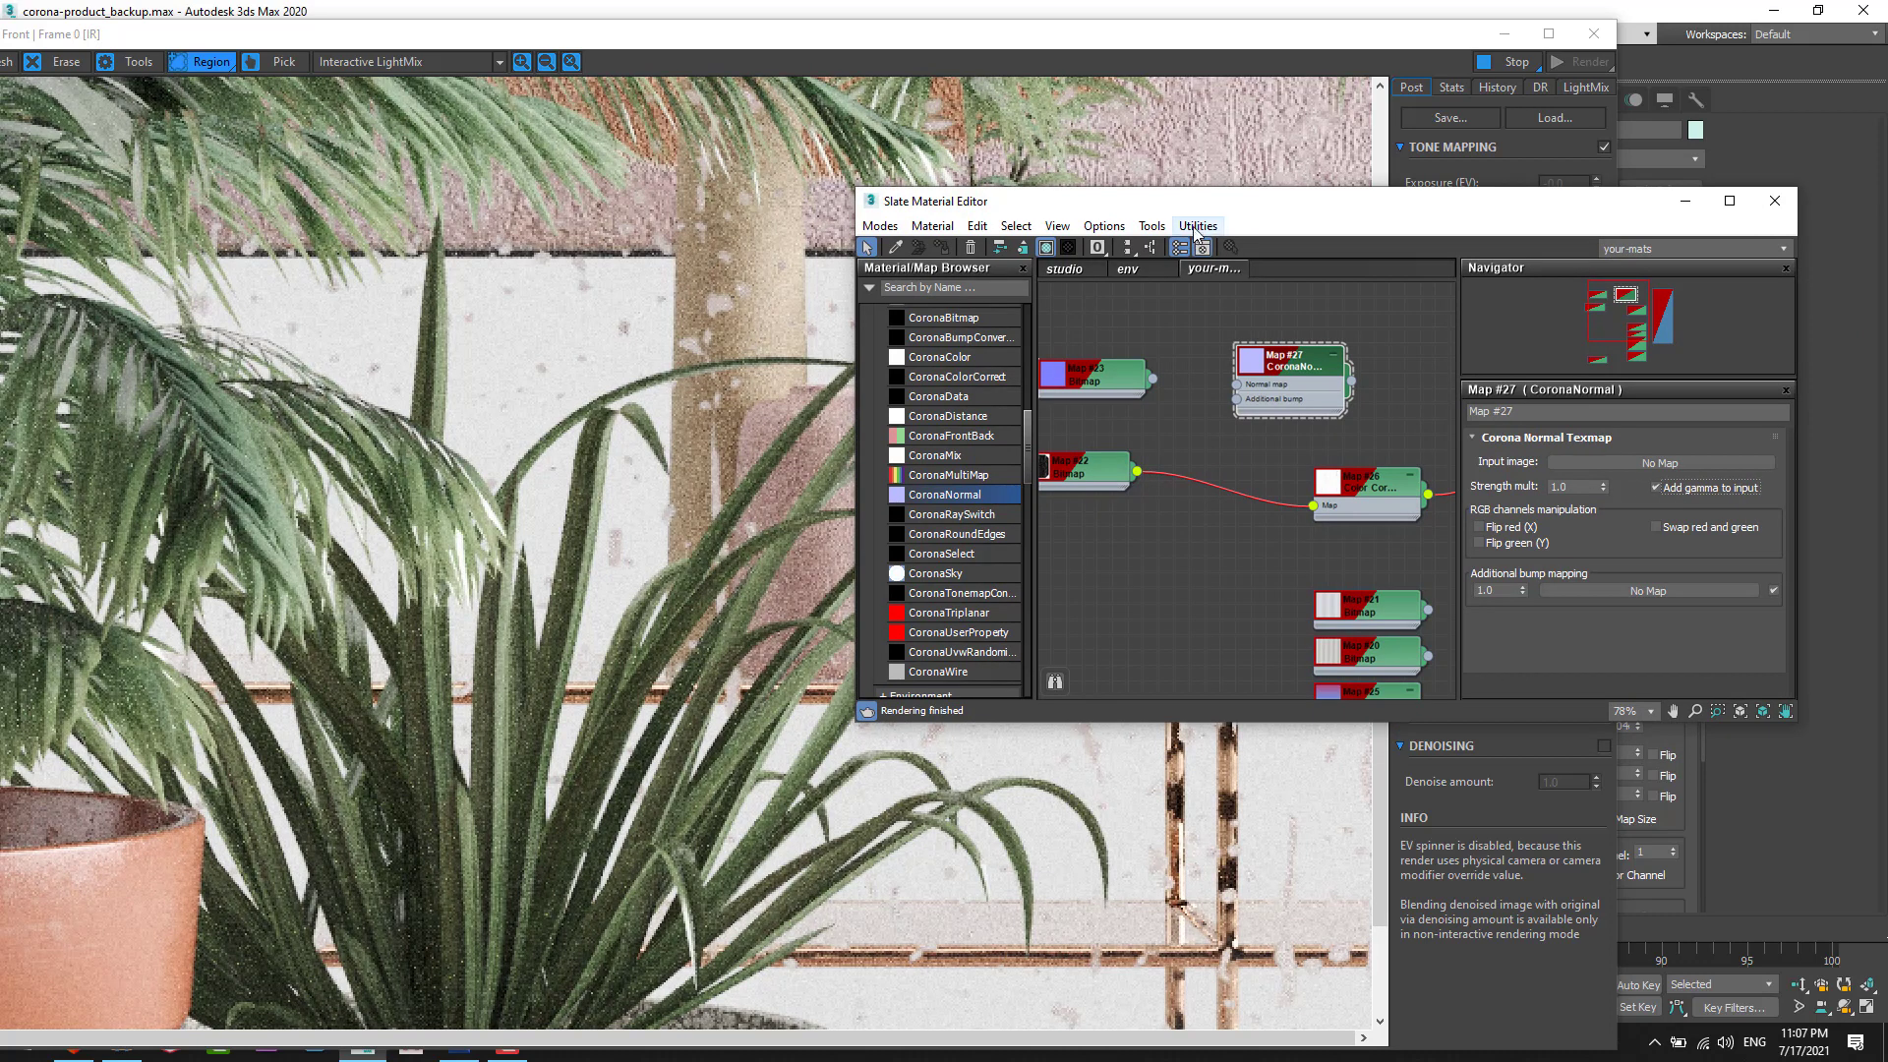
left_click_drag(1197, 200, 1319, 231)
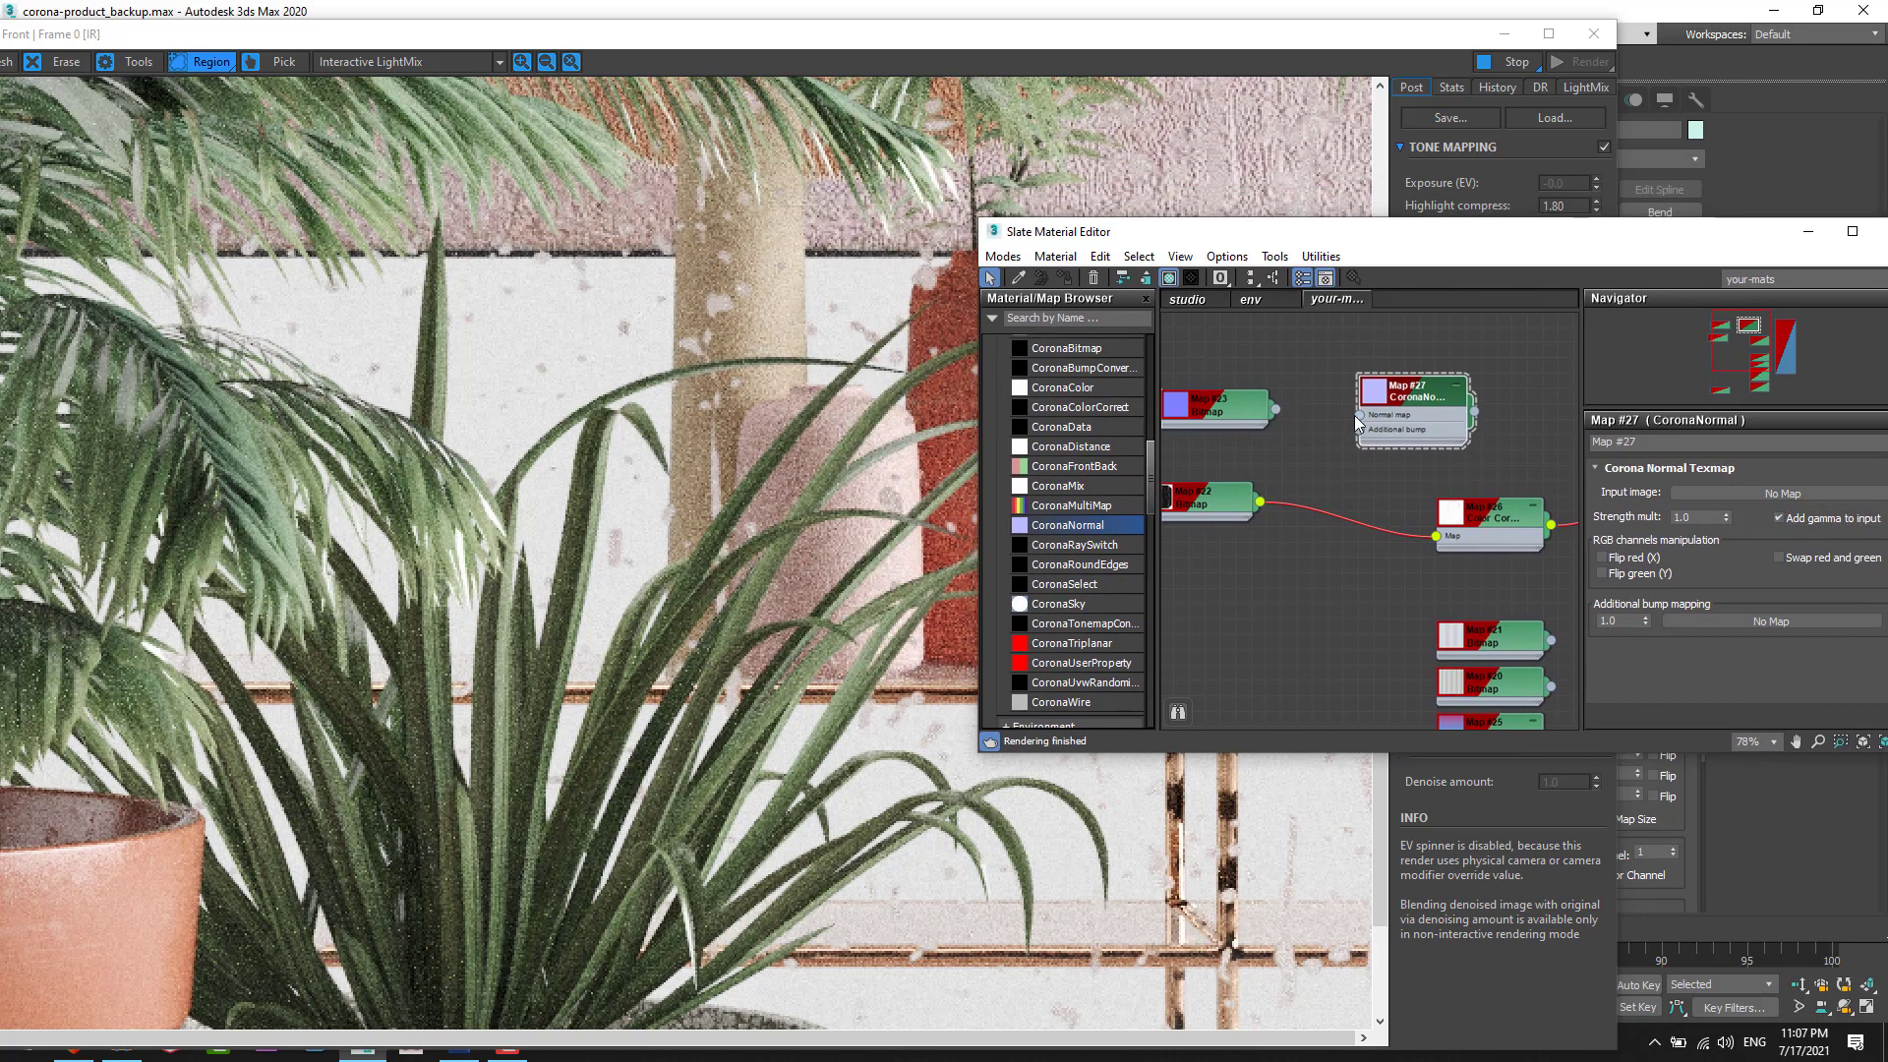
left_click_drag(1277, 409, 1361, 414)
scroll(1361, 414, "down", 1)
middle_click_drag(1473, 425, 1296, 414)
left_click_drag(1348, 468, 1406, 565)
left_click_drag(1249, 232, 1438, 253)
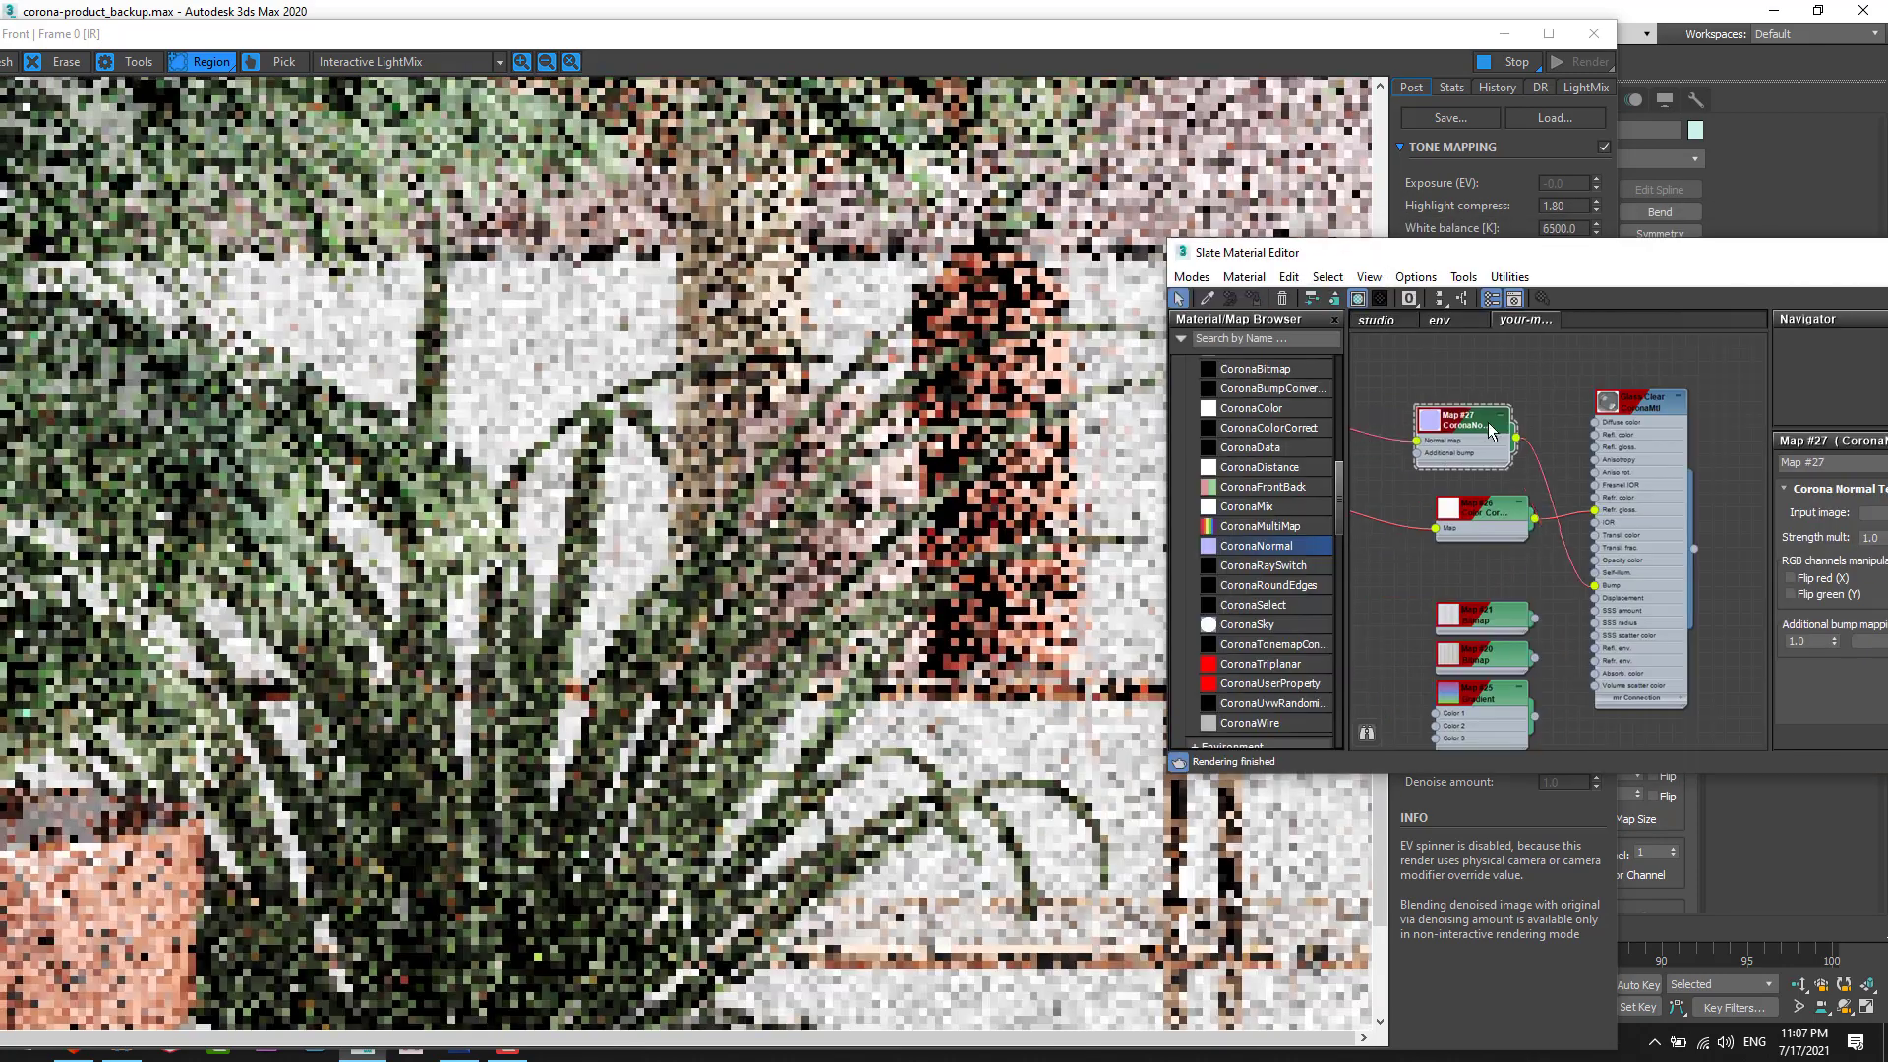
middle_click_drag(1072, 730, 825, 594)
scroll(1081, 605, "up", 1)
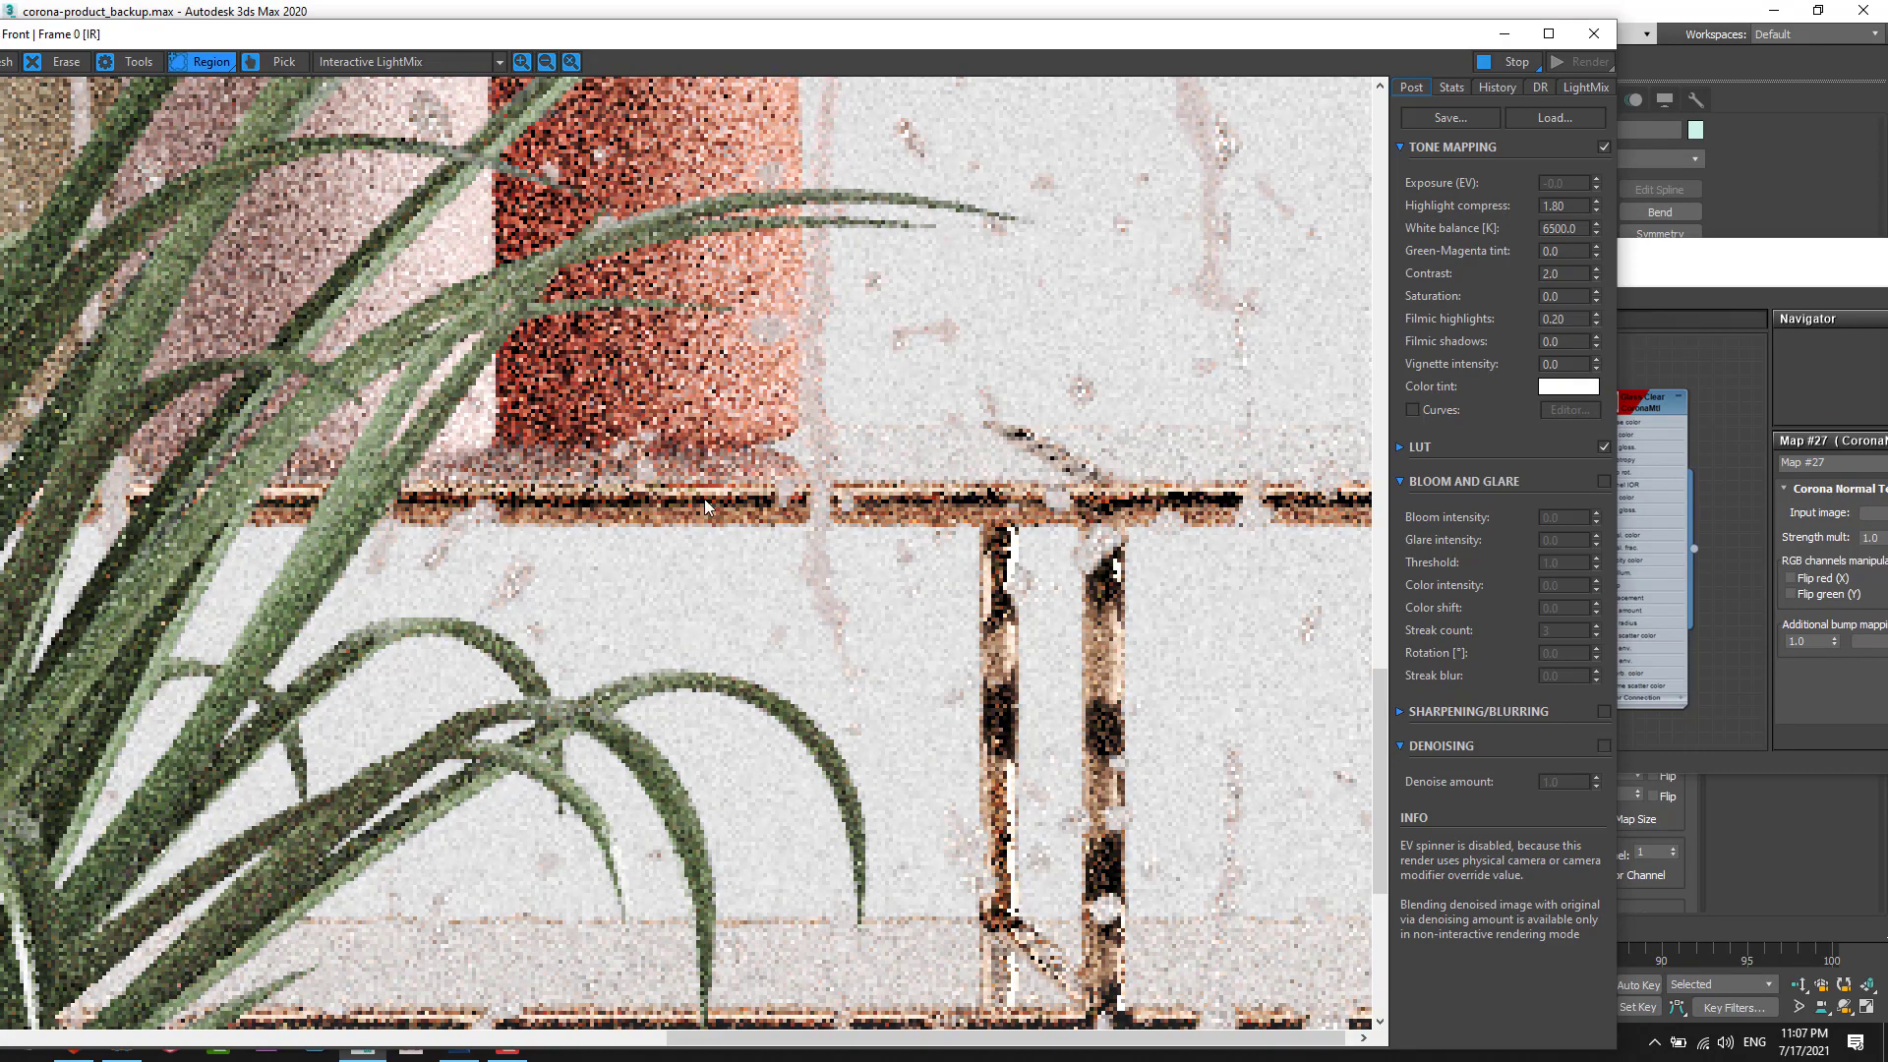
scroll(1131, 517, "down", 1)
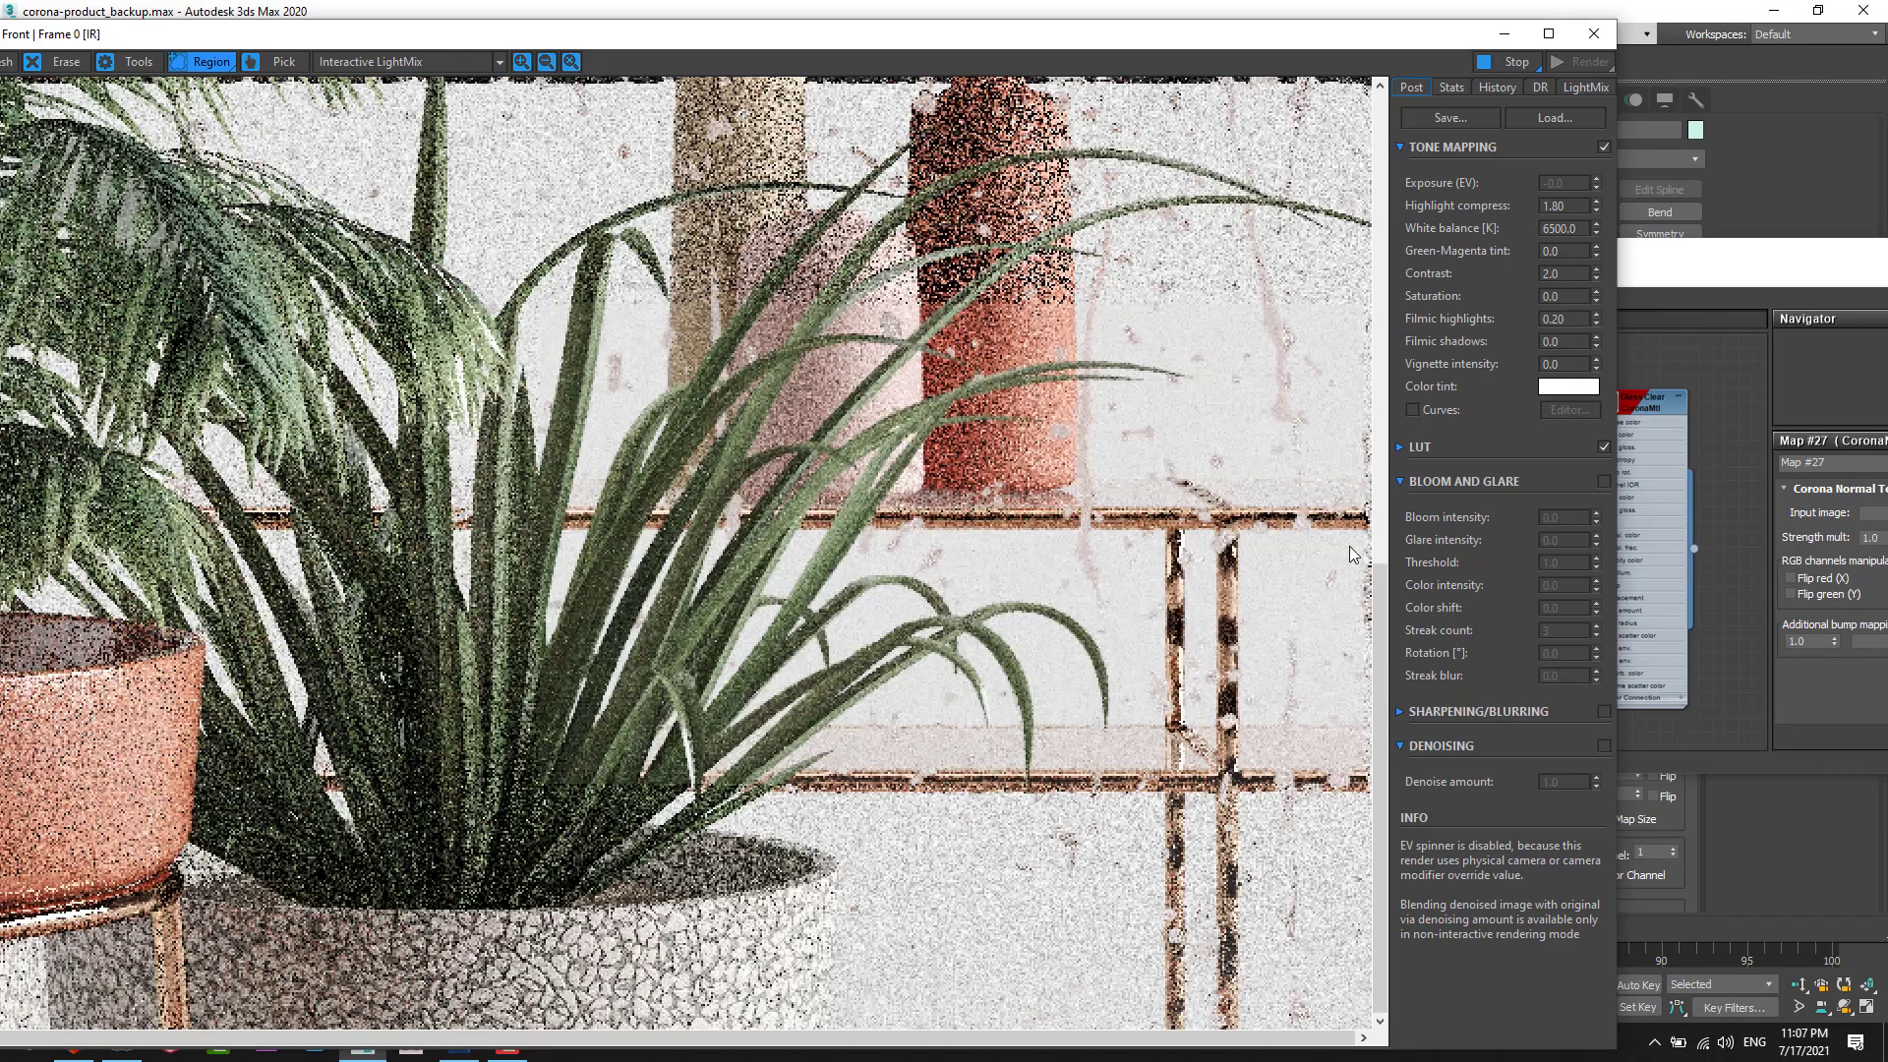
scroll(1185, 527, "down", 1)
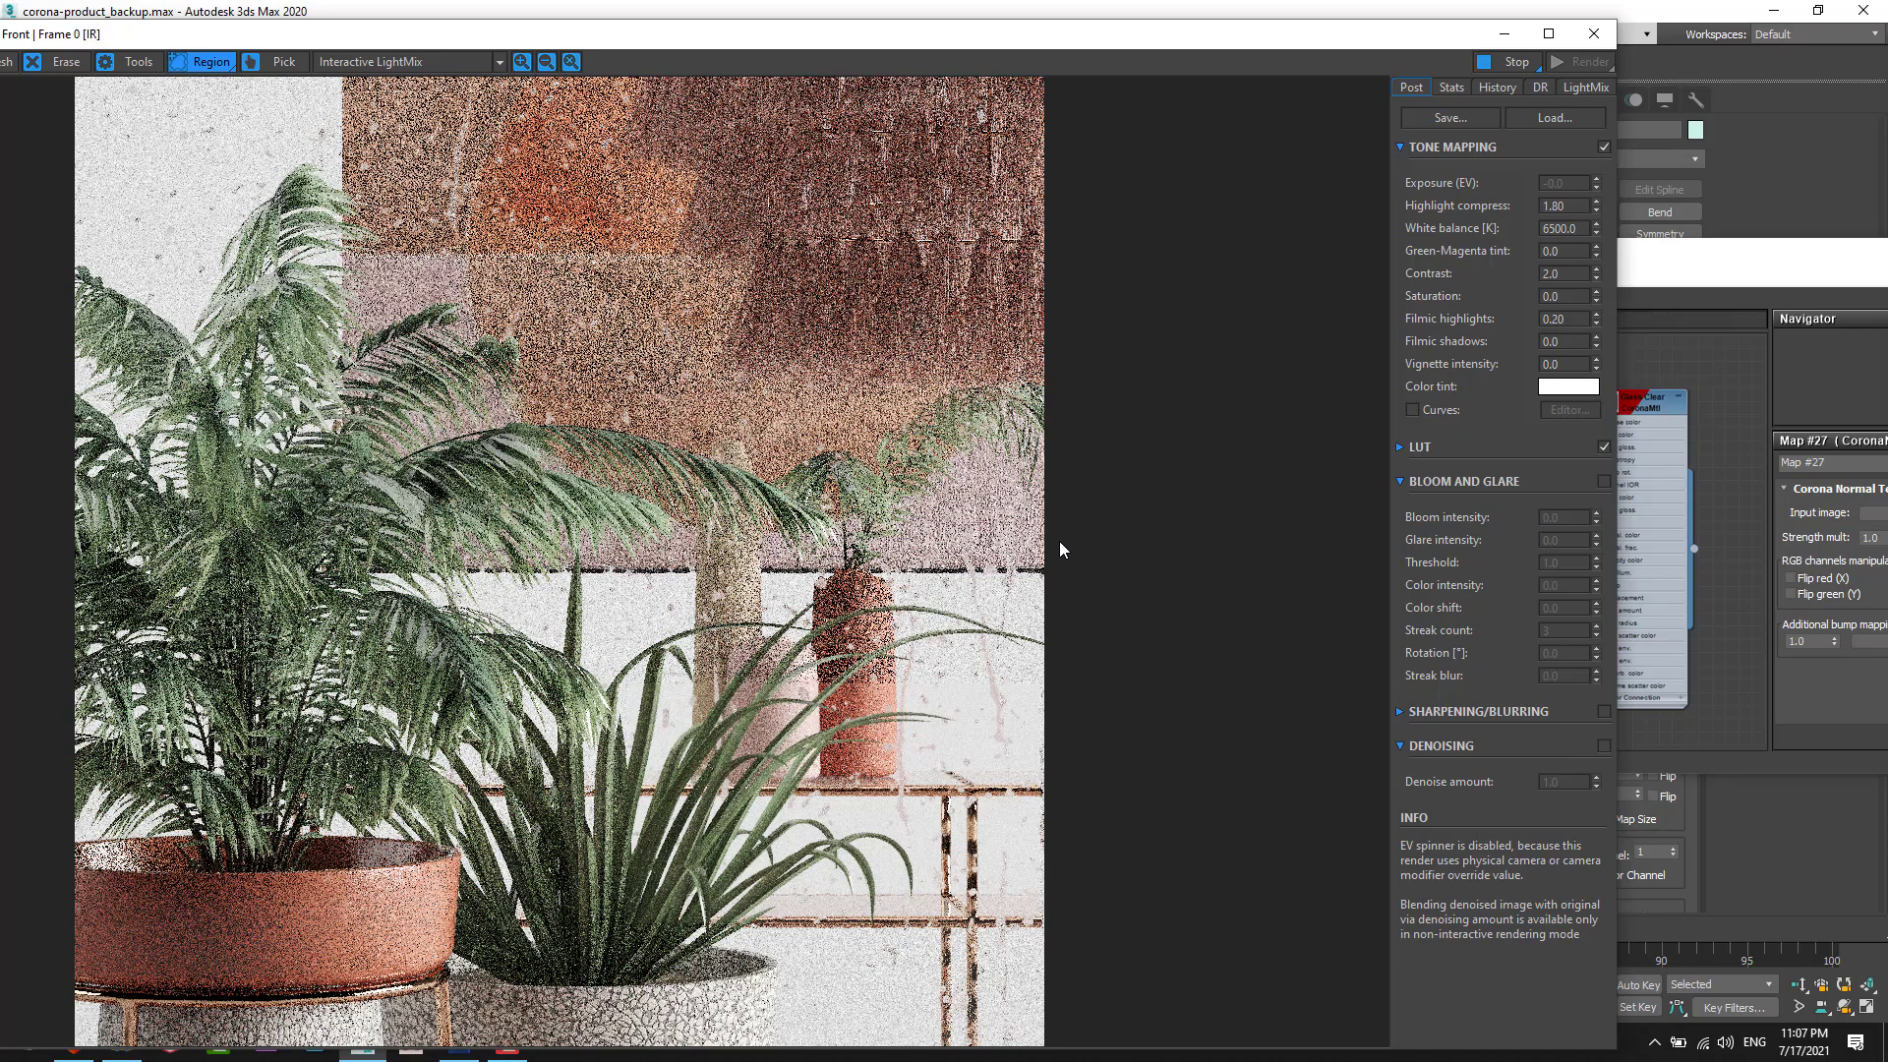